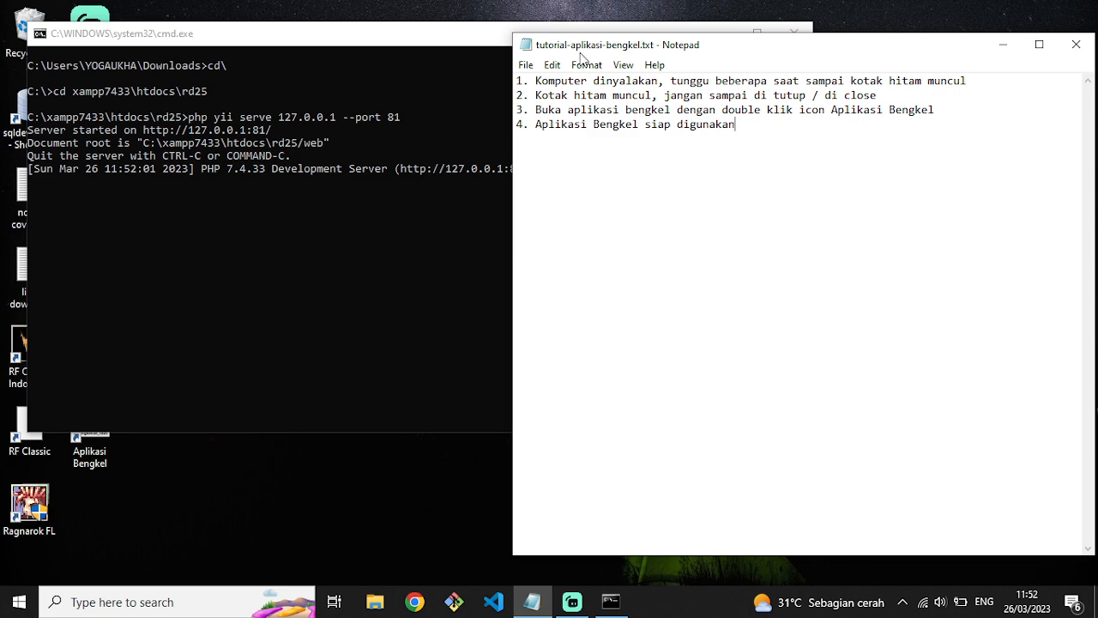
Switch between the PHP server console and the tutorial notes, then minimize the server window to the taskbar.
drag(529, 81, 843, 82)
click(381, 303)
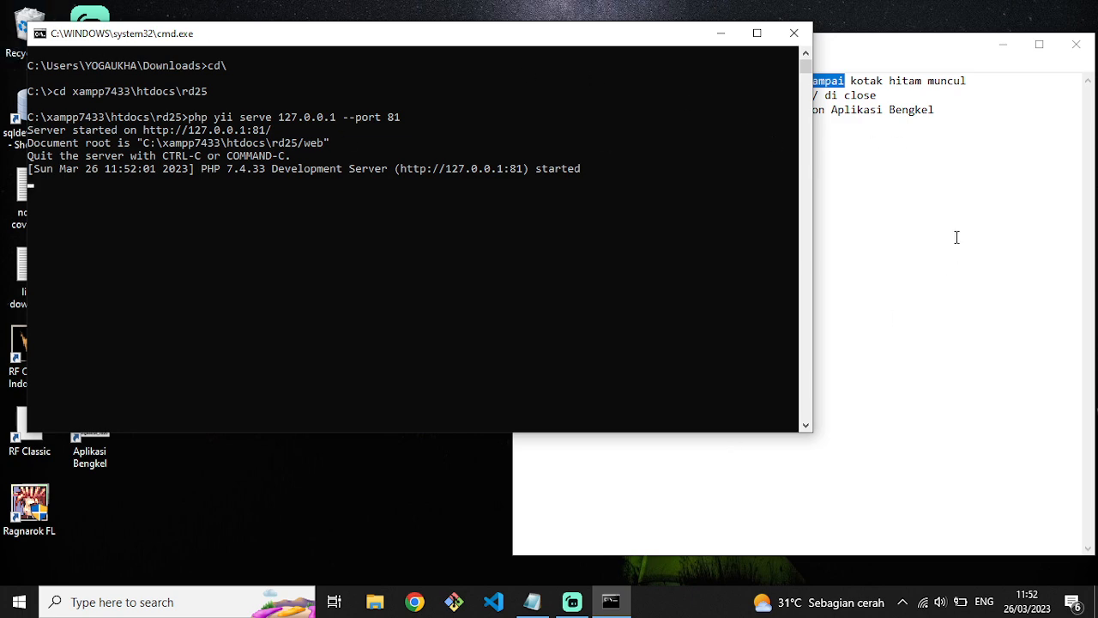
click(913, 210)
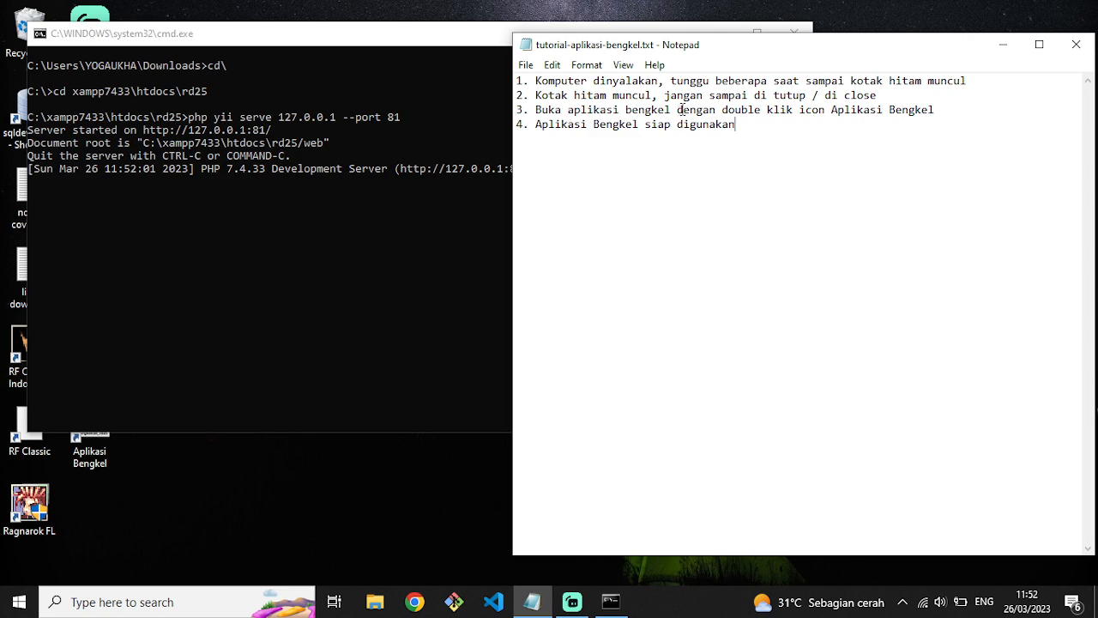
click(413, 133)
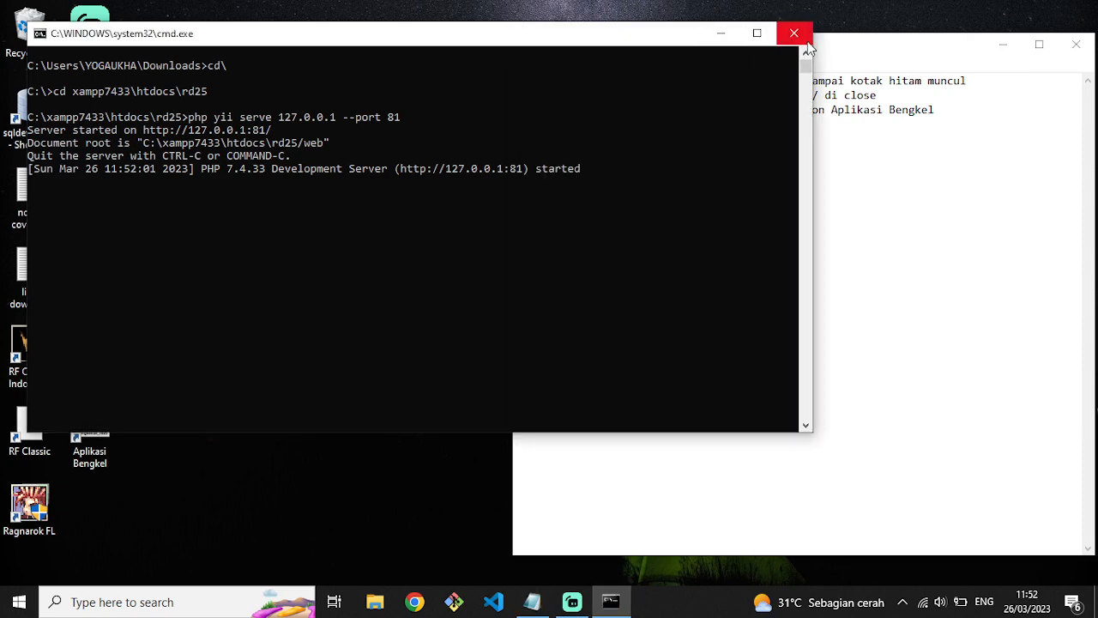
click(720, 39)
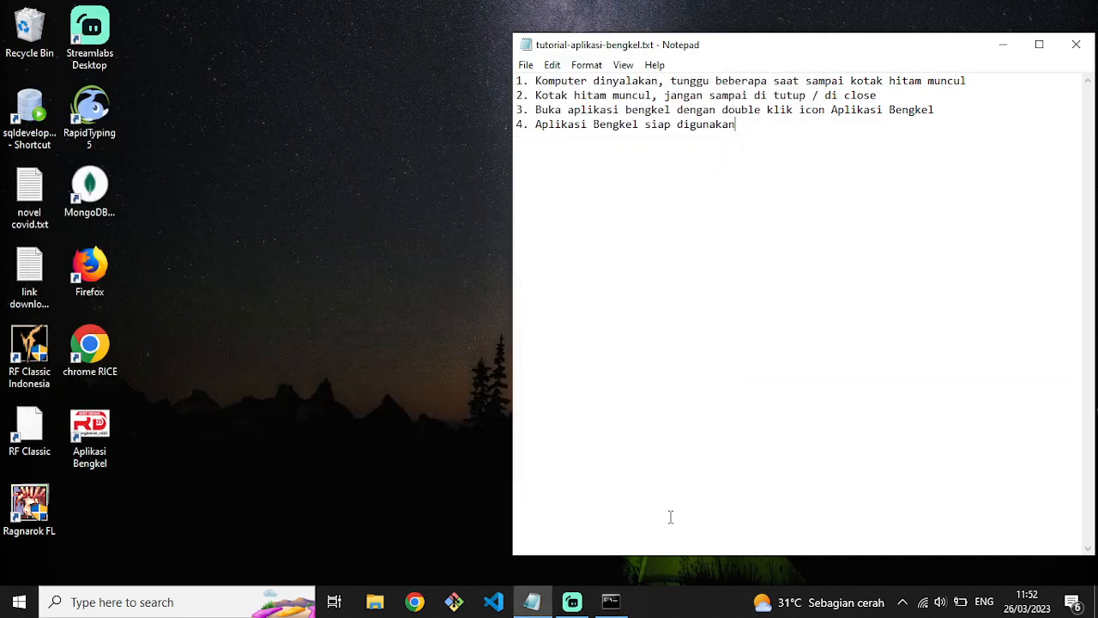
click(611, 600)
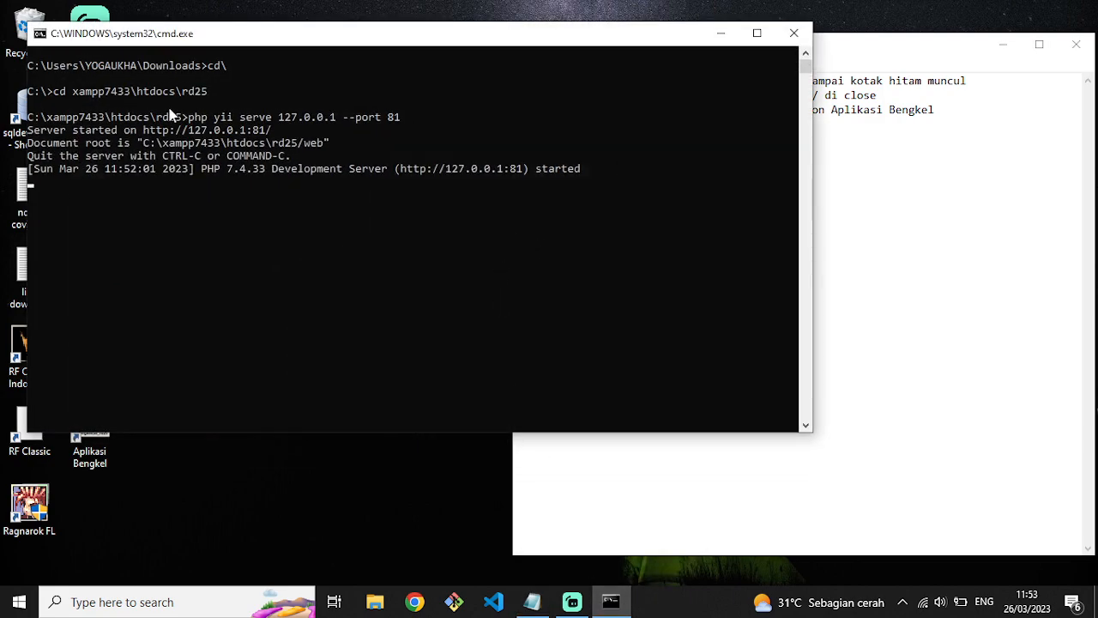
click(989, 223)
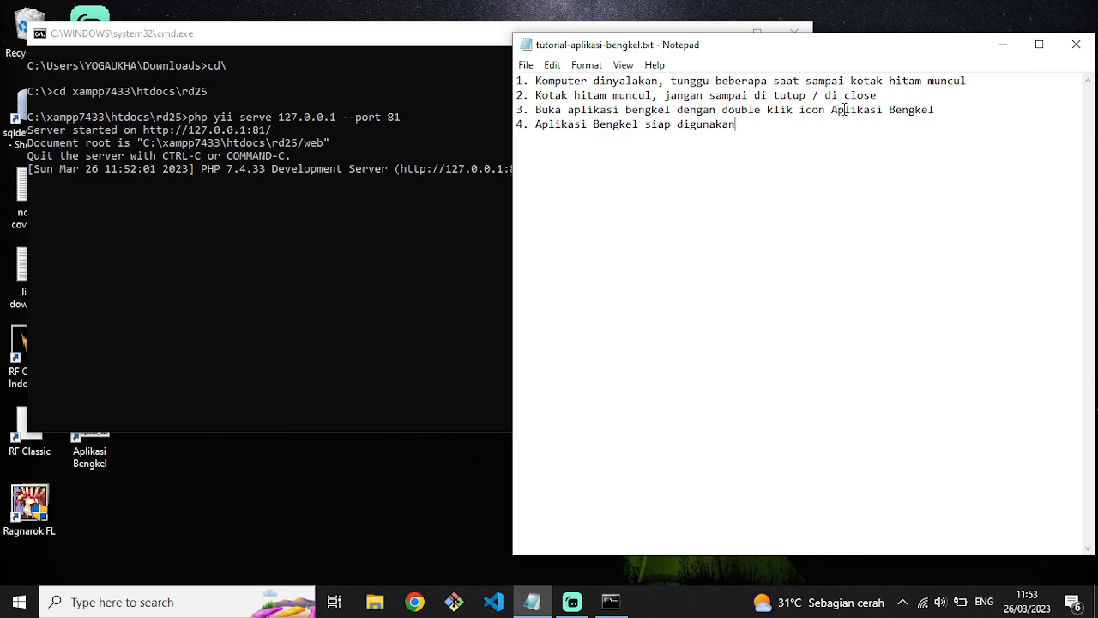
click(457, 56)
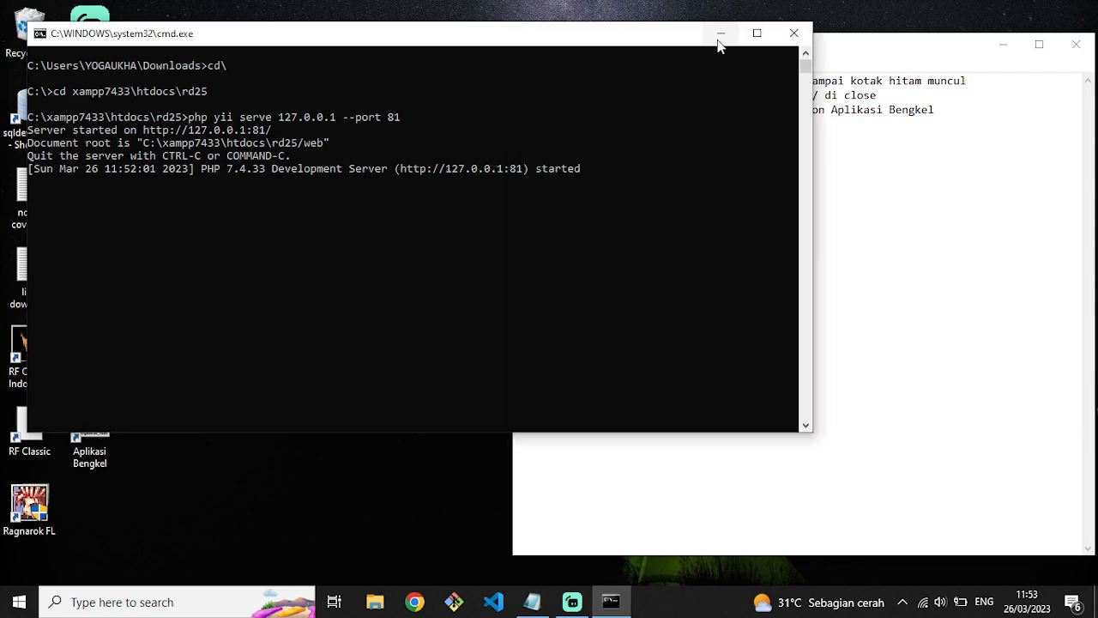
click(715, 33)
click(77, 424)
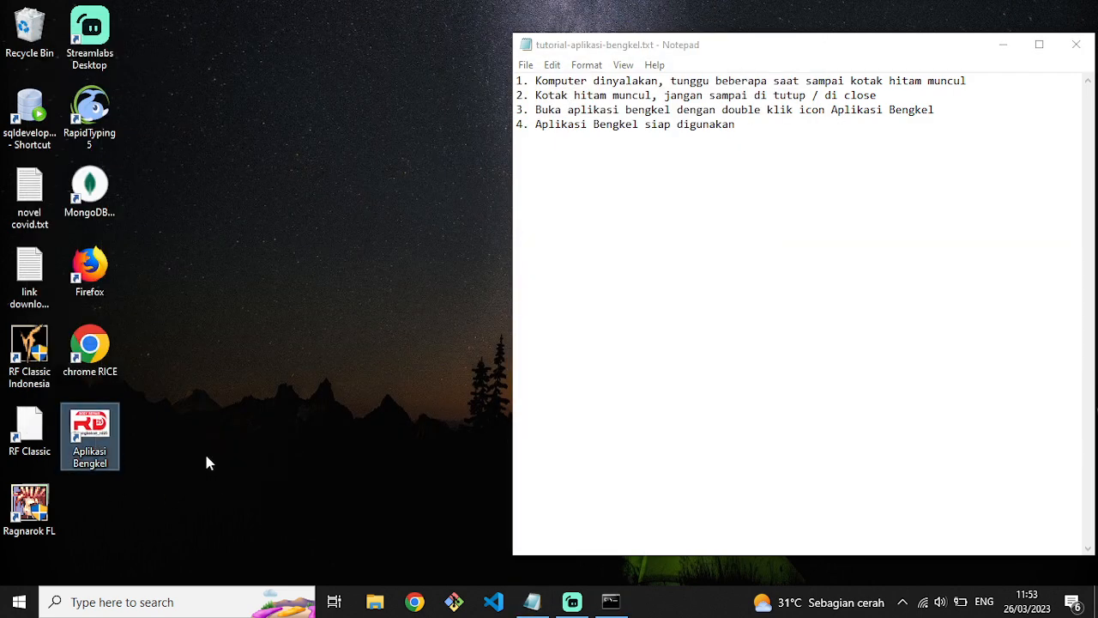
Launch Aplikasi Bengkel from the desktop and enter the staff username on the login page.
double_click(95, 445)
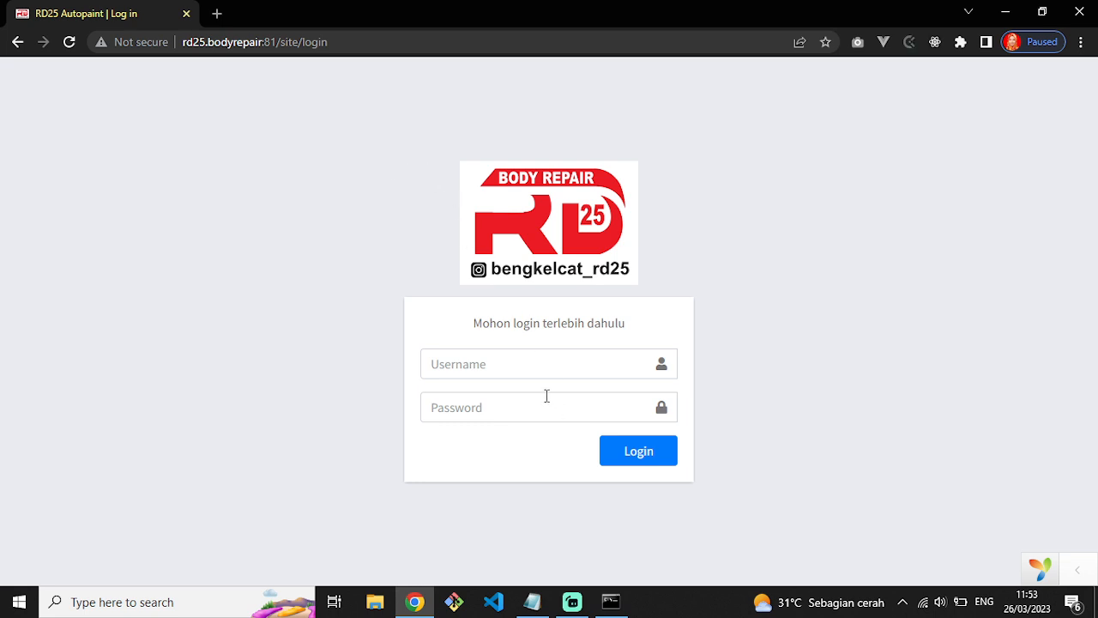
click(530, 365)
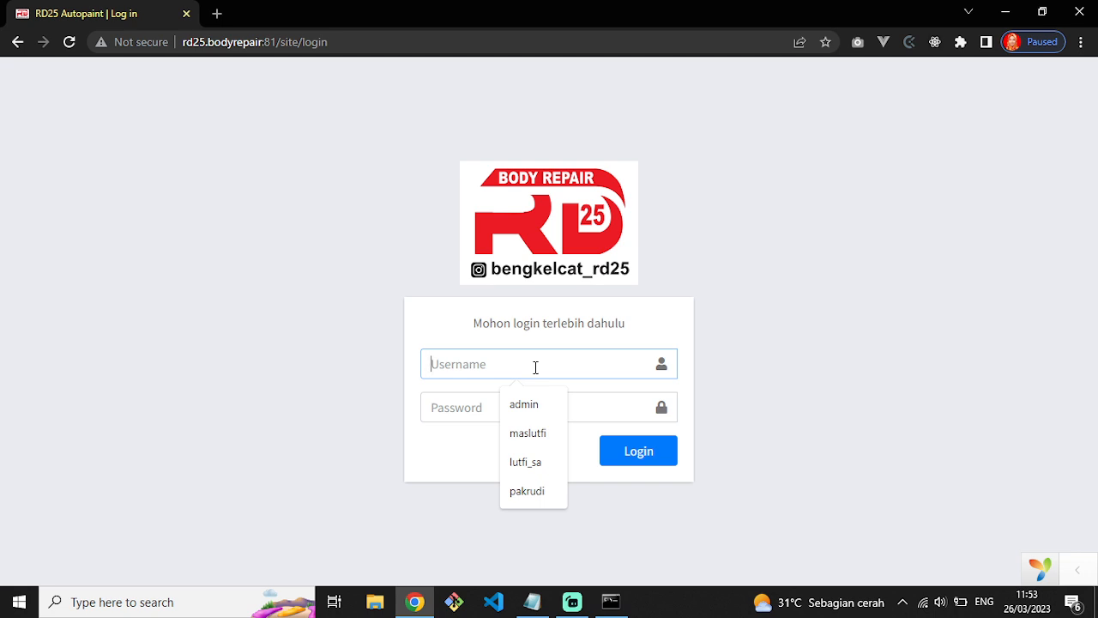
text(maslutfi)
key(ctrl+a)
key(BackSpace)
text(pakrudi)
key(ctrl+a)
key(BackSpace)
text(maslutfi)
Enter the account password and log in to the workshop dashboard.
key(Tab)
text(•••)
key(ctrl+a)
key(BackSpace)
text(•)
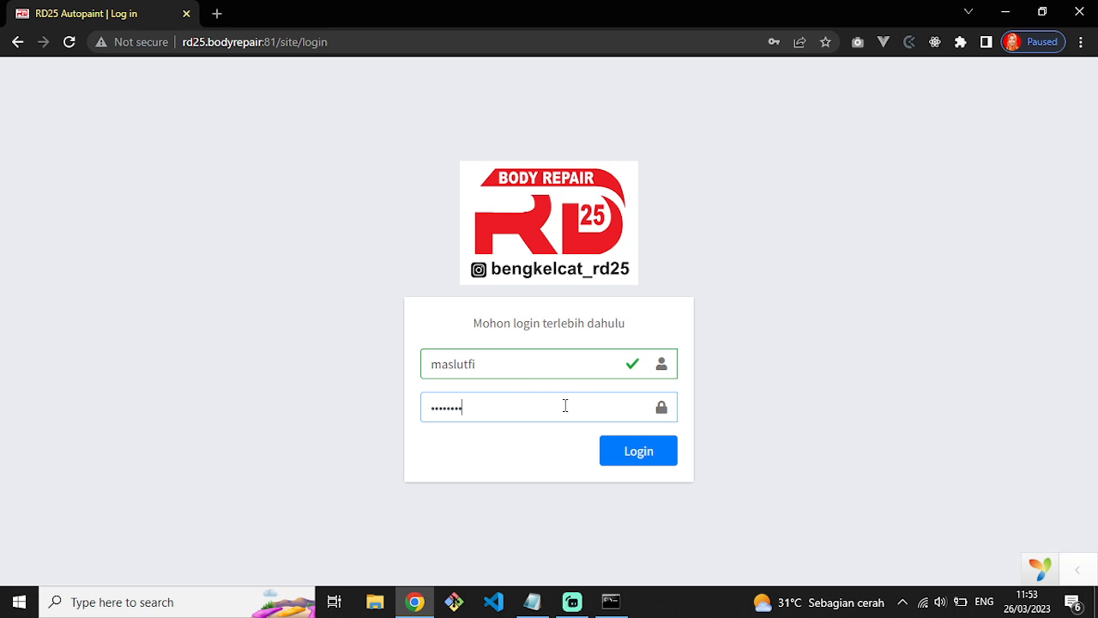
click(610, 452)
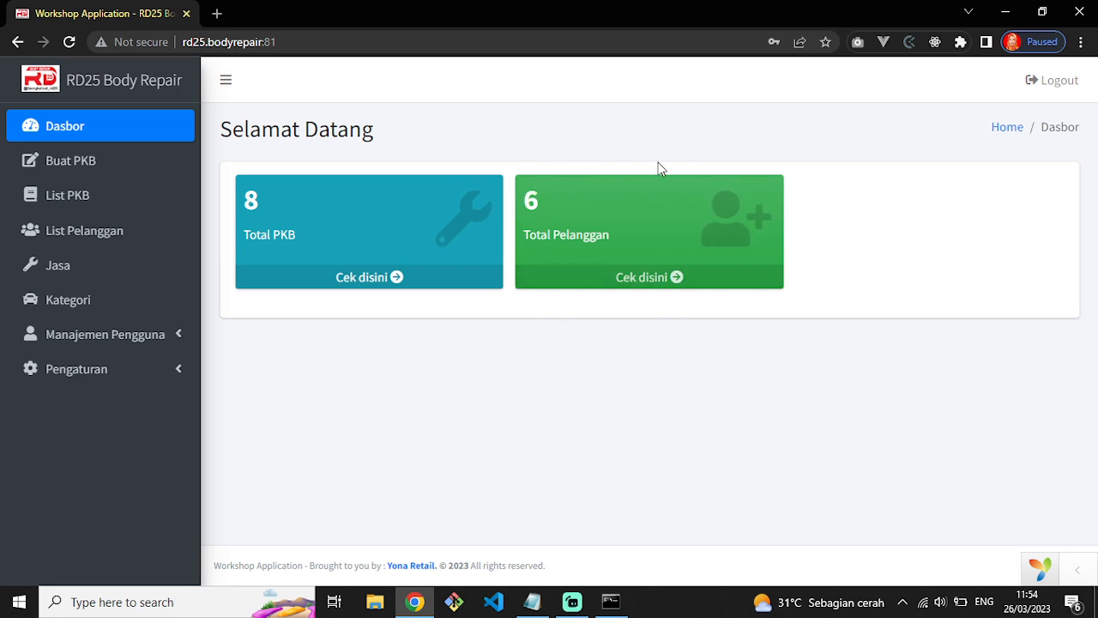
click(356, 282)
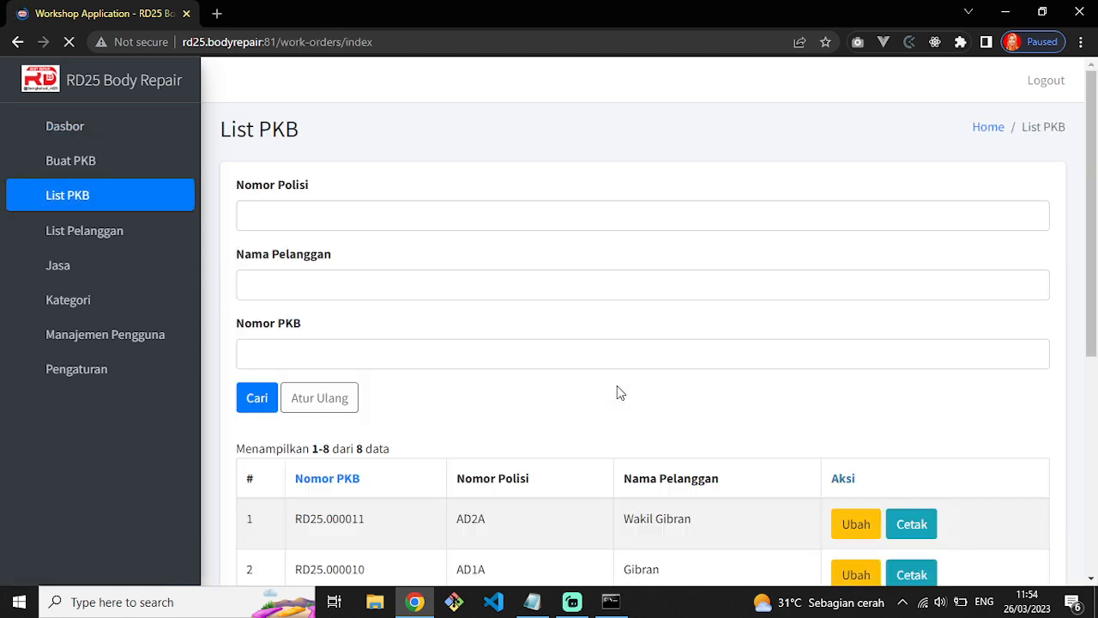
scroll(588, 472, down, 5)
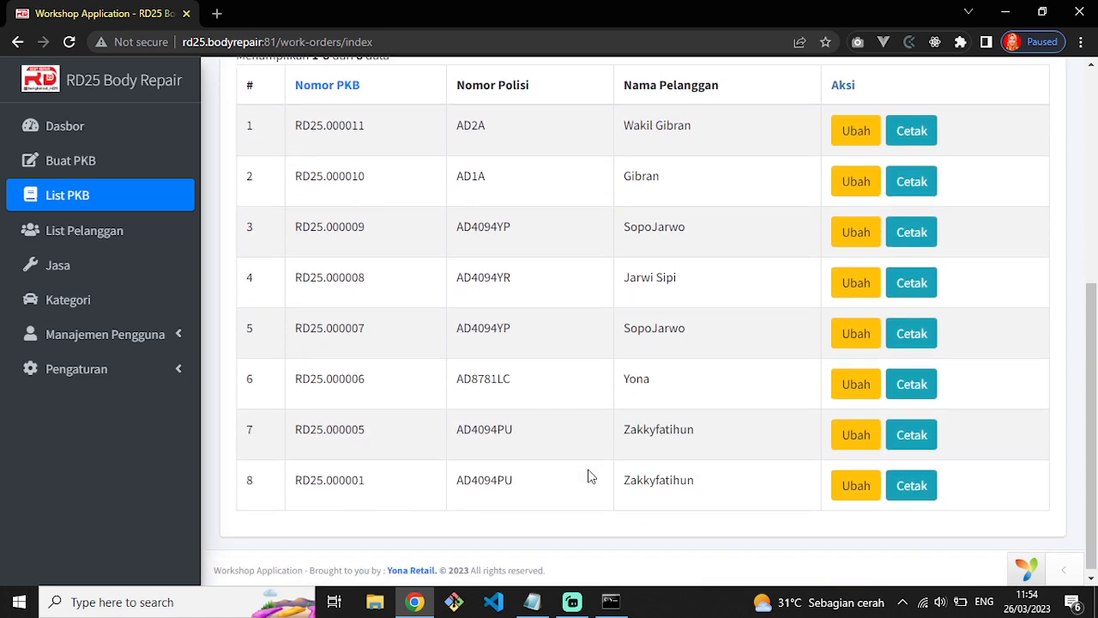
scroll(589, 473, up, 5)
drag(248, 144, 274, 137)
scroll(383, 272, down, 5)
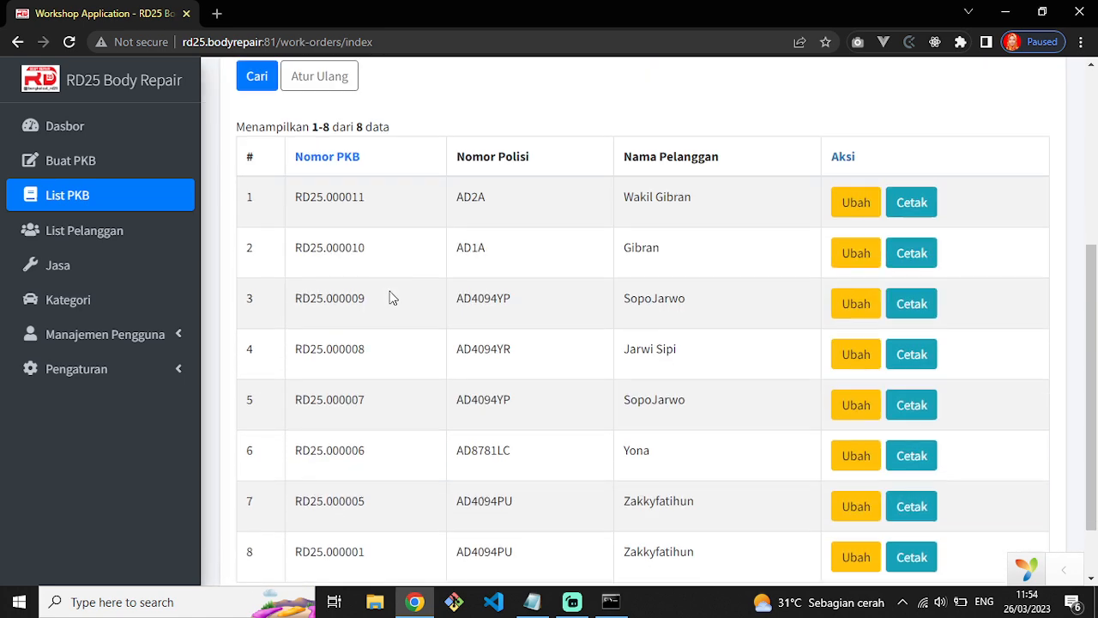
scroll(380, 291, up, 2)
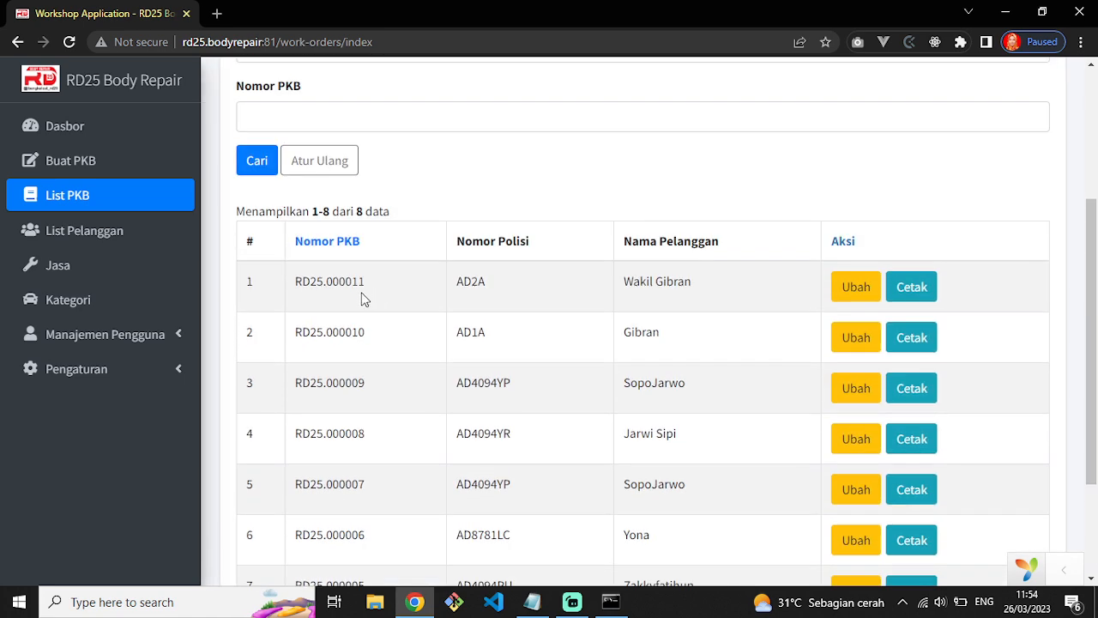
double_click(305, 285)
scroll(385, 366, down, 2)
double_click(301, 172)
double_click(299, 222)
double_click(305, 272)
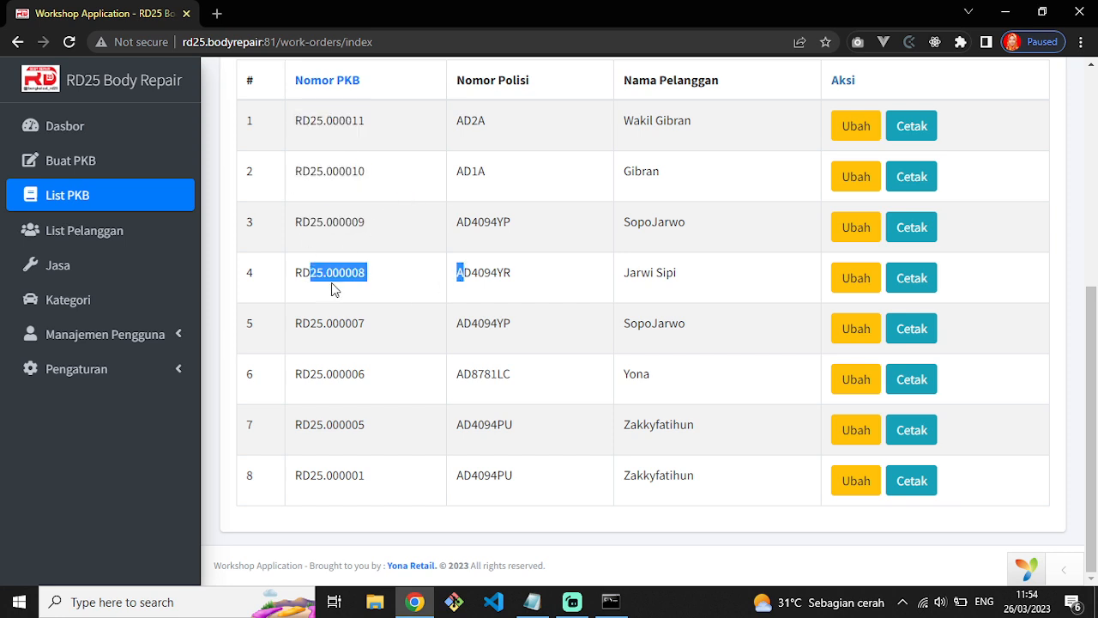
double_click(299, 324)
double_click(318, 375)
double_click(296, 429)
drag(365, 476, 323, 472)
scroll(303, 377, up, 4)
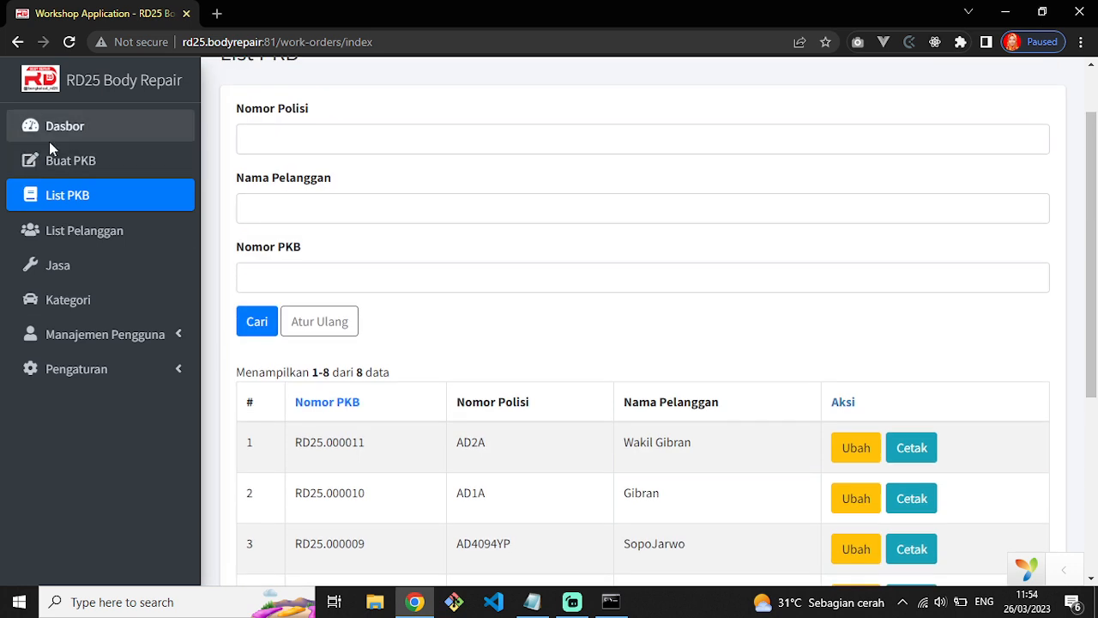
click(83, 134)
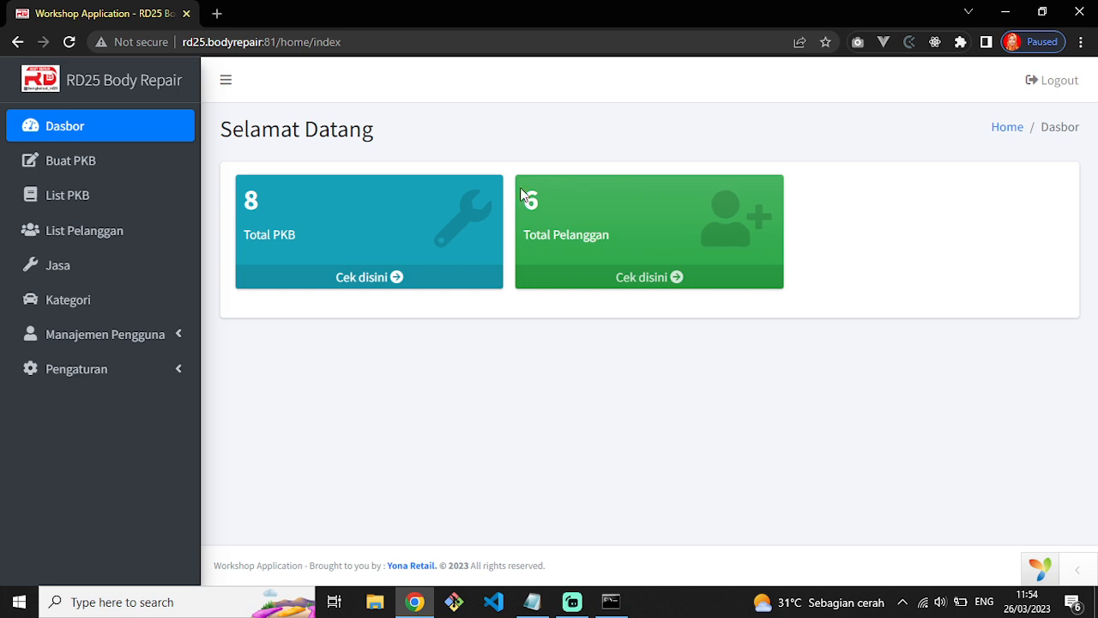
Open List Pelanggan from Total Pelanggan and review the customer names.
click(645, 285)
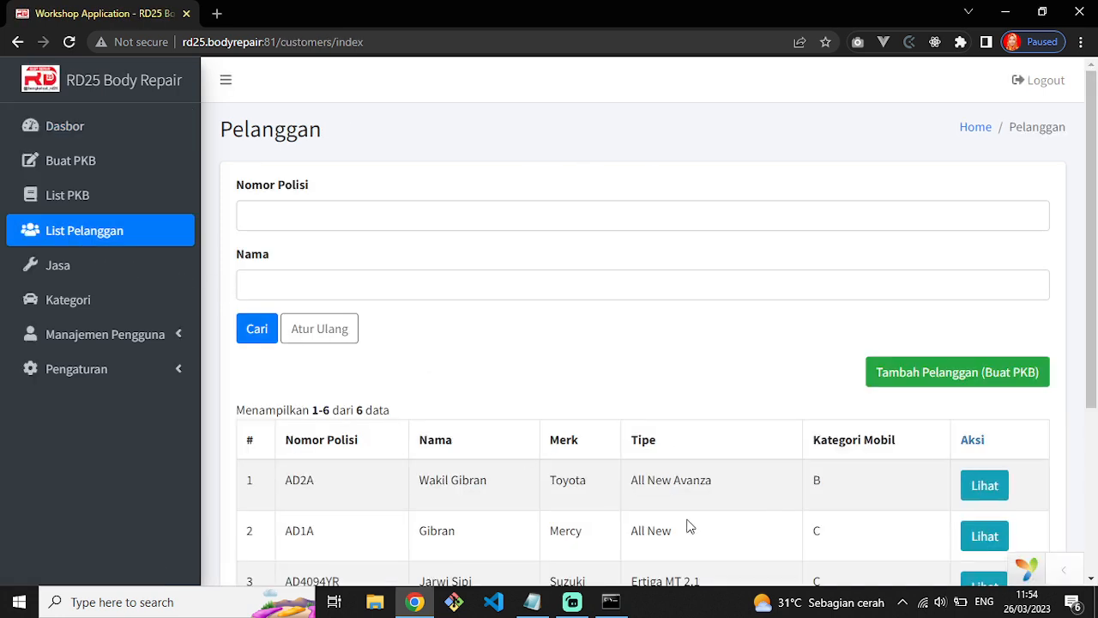
scroll(674, 509, down, 3)
drag(414, 221, 463, 279)
drag(426, 322, 490, 322)
drag(418, 374, 481, 394)
drag(426, 424, 485, 429)
drag(423, 475, 560, 478)
click(560, 477)
scroll(541, 489, up, 3)
Open Pengaturan > Umum and review the LOGO_PERUSAHAAN and NAMA_PERUSAHAAN settings.
click(101, 371)
click(124, 410)
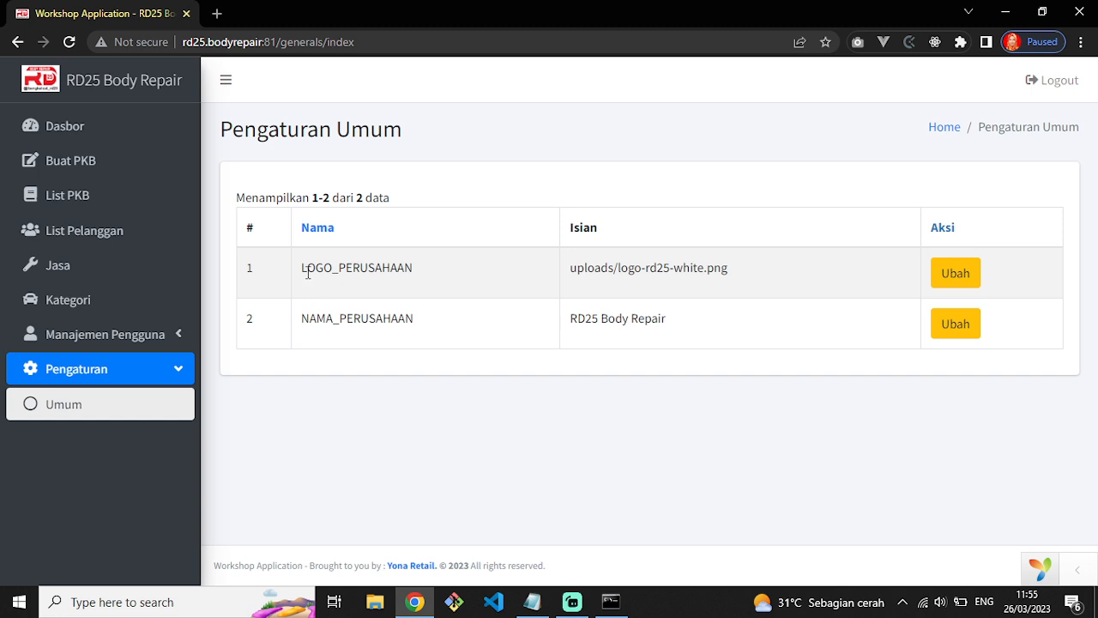
drag(303, 268, 424, 277)
drag(300, 330, 417, 326)
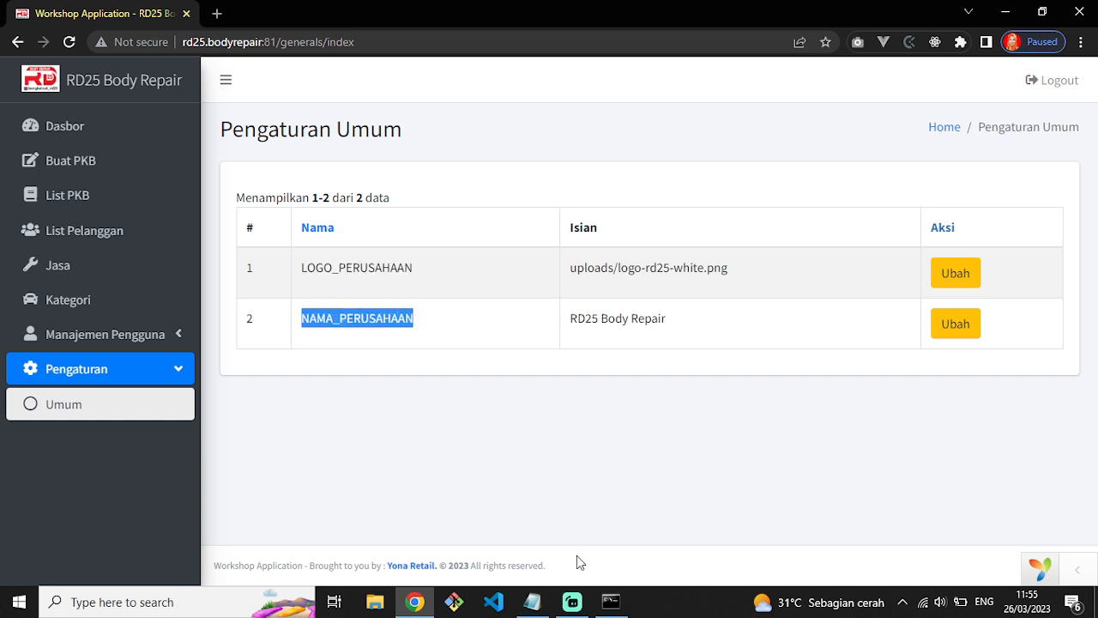
click(400, 295)
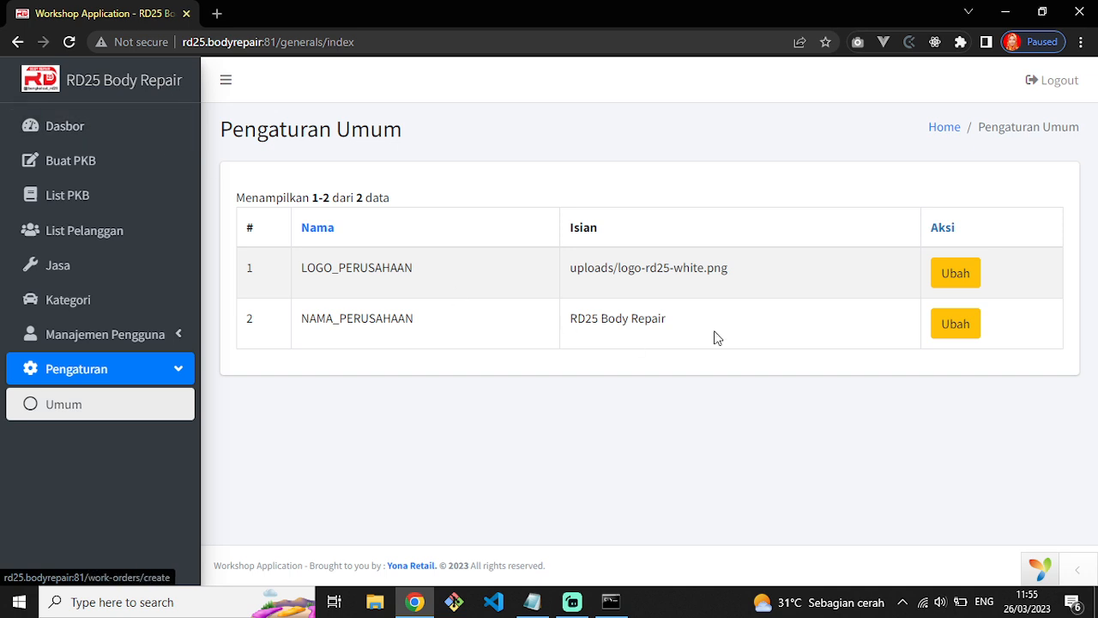
Inspect the company logo and company name edit forms, returning with Kembali without changes.
click(952, 279)
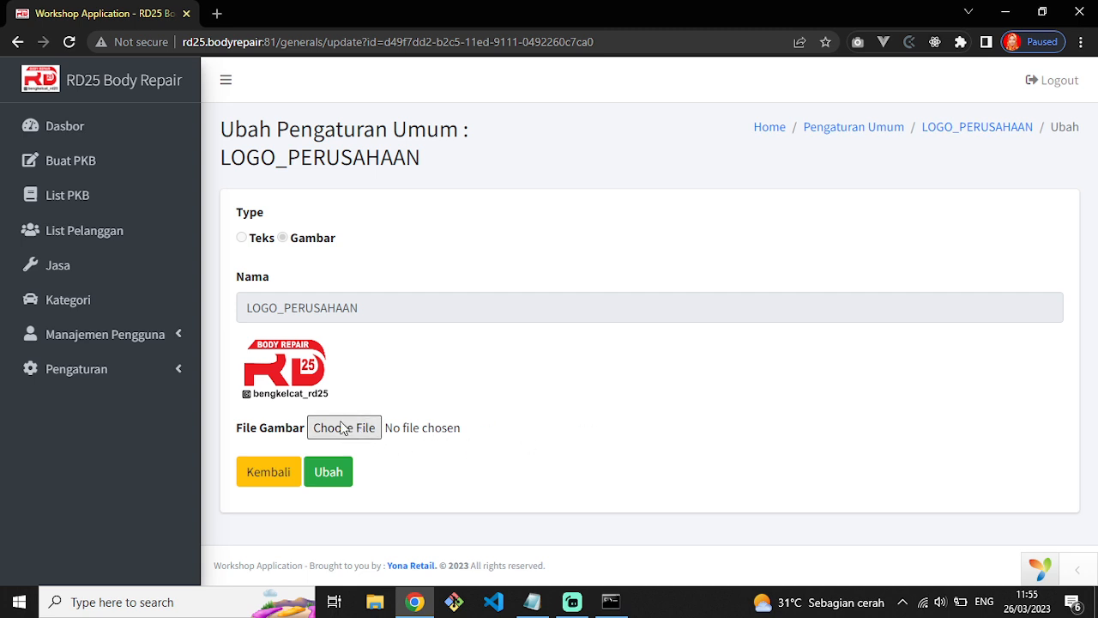
click(261, 477)
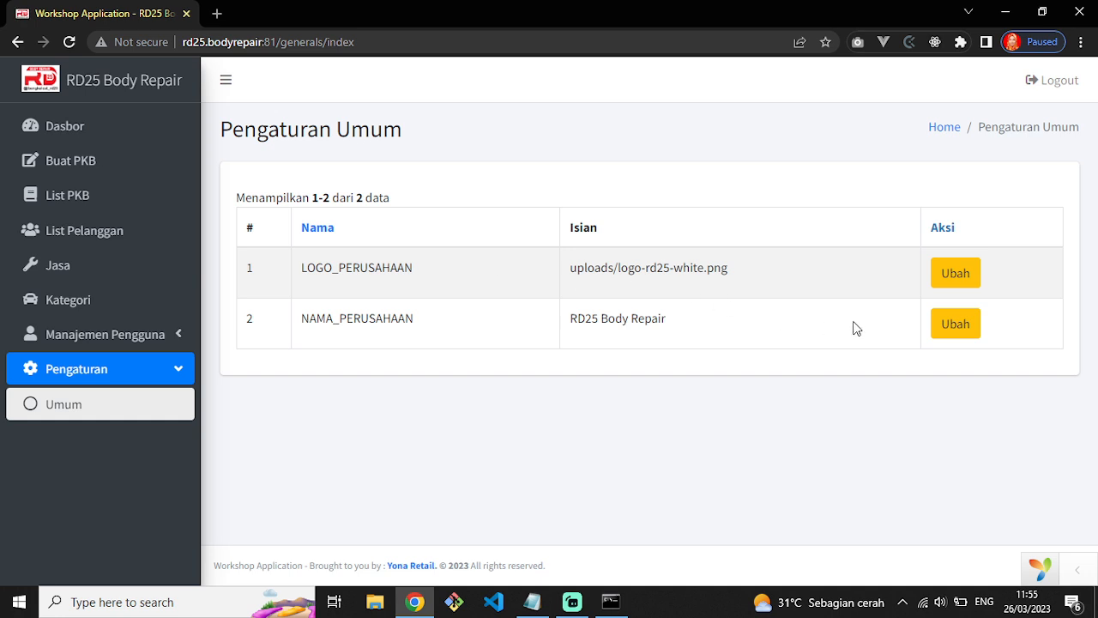
click(969, 334)
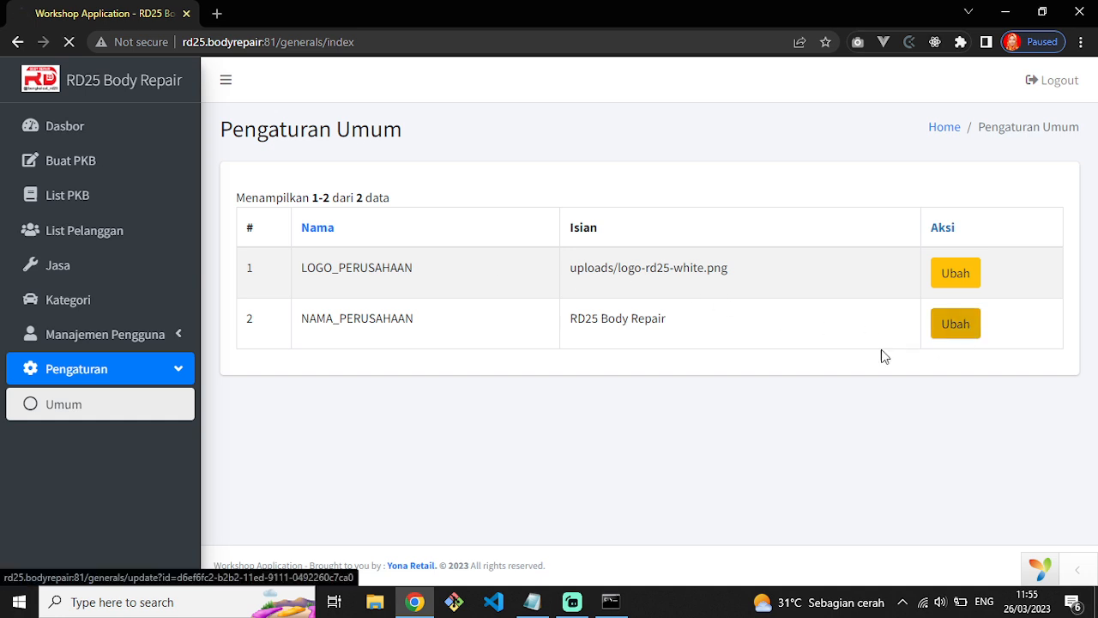
click(370, 383)
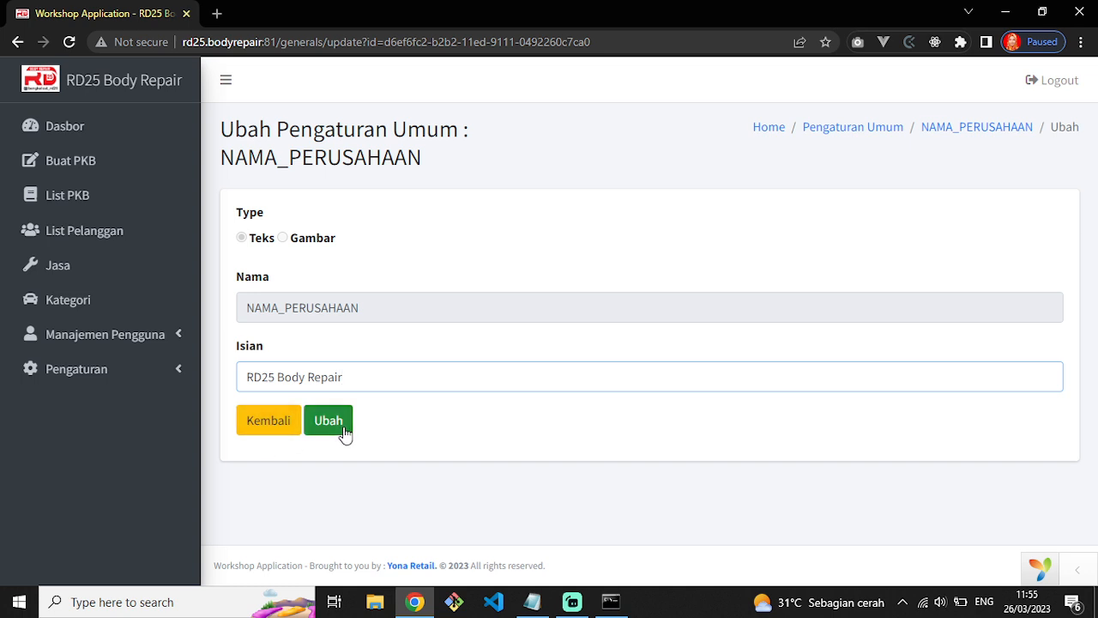
click(272, 438)
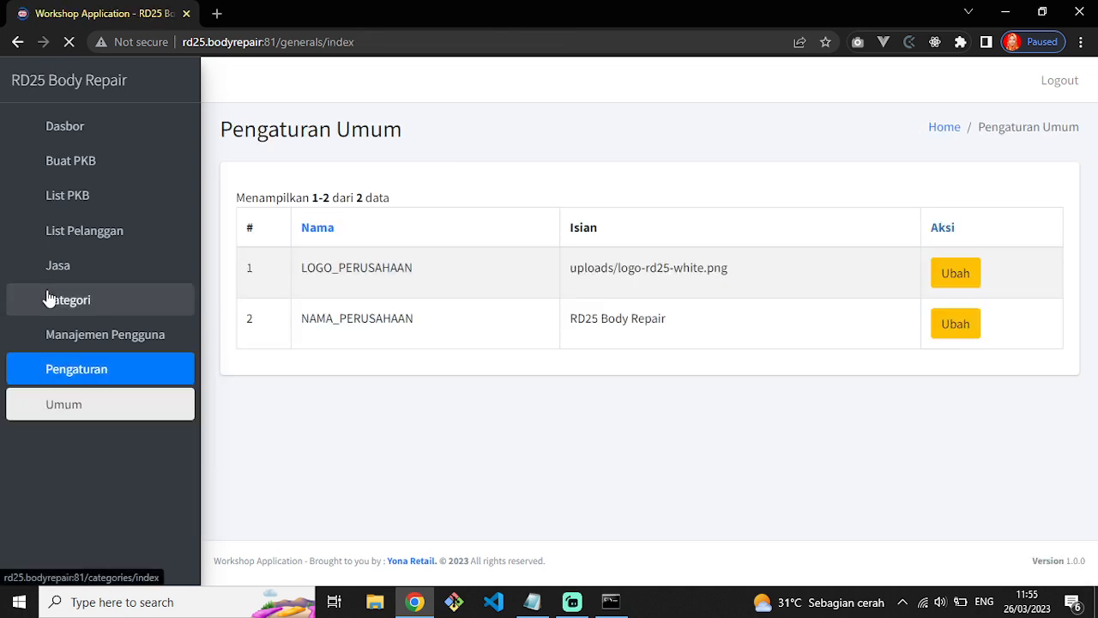
click(98, 334)
Open the user list under Manajemen Pengguna and review the two usernames.
click(107, 383)
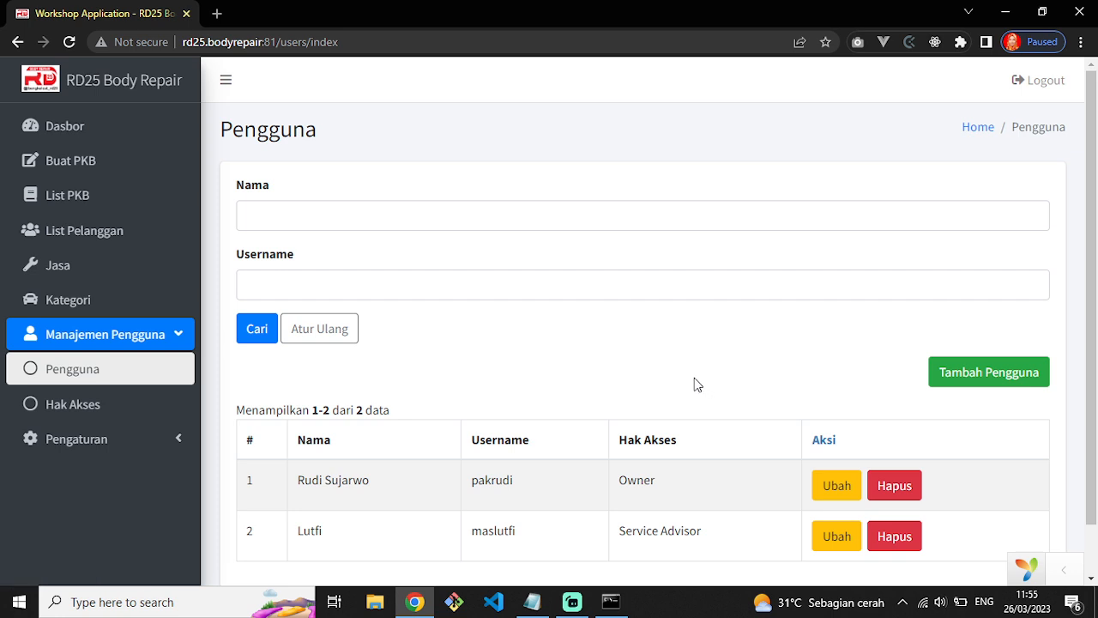
scroll(694, 382, down, 1)
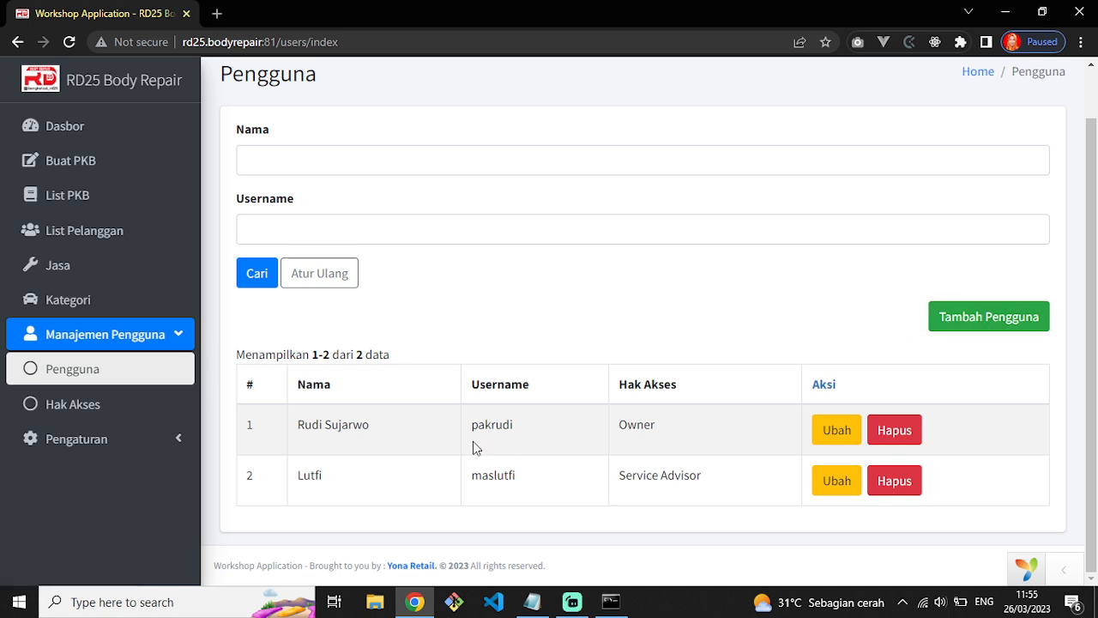
drag(470, 433, 526, 434)
drag(470, 474, 574, 507)
click(574, 507)
Open the Tambah Pengguna form, check its role choices, and leave via Kembali without saving.
click(981, 326)
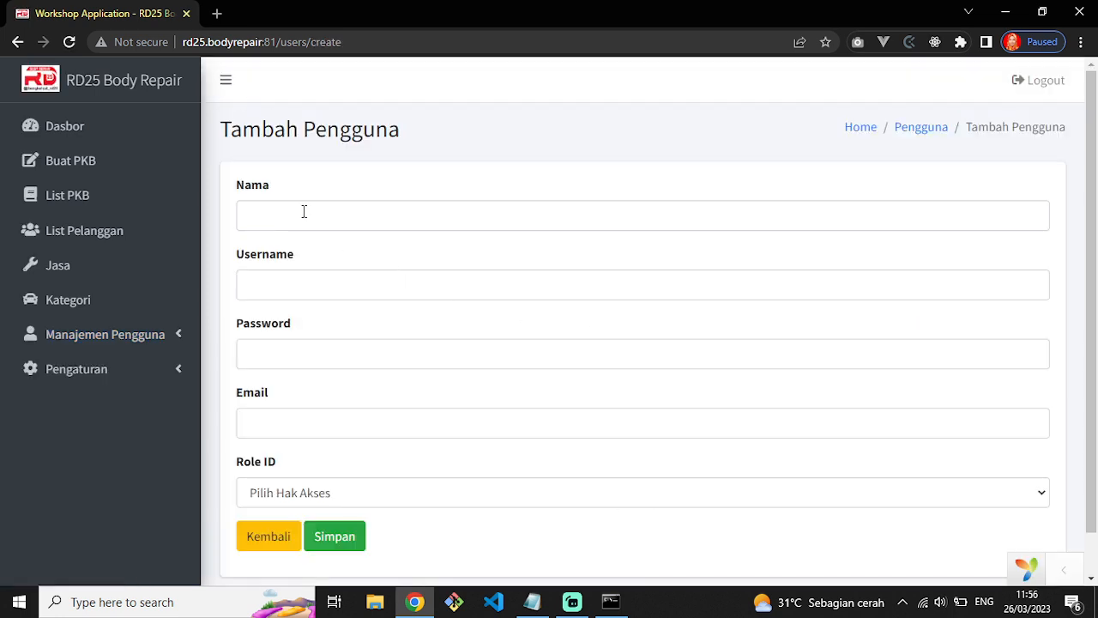
click(304, 214)
click(282, 278)
click(284, 353)
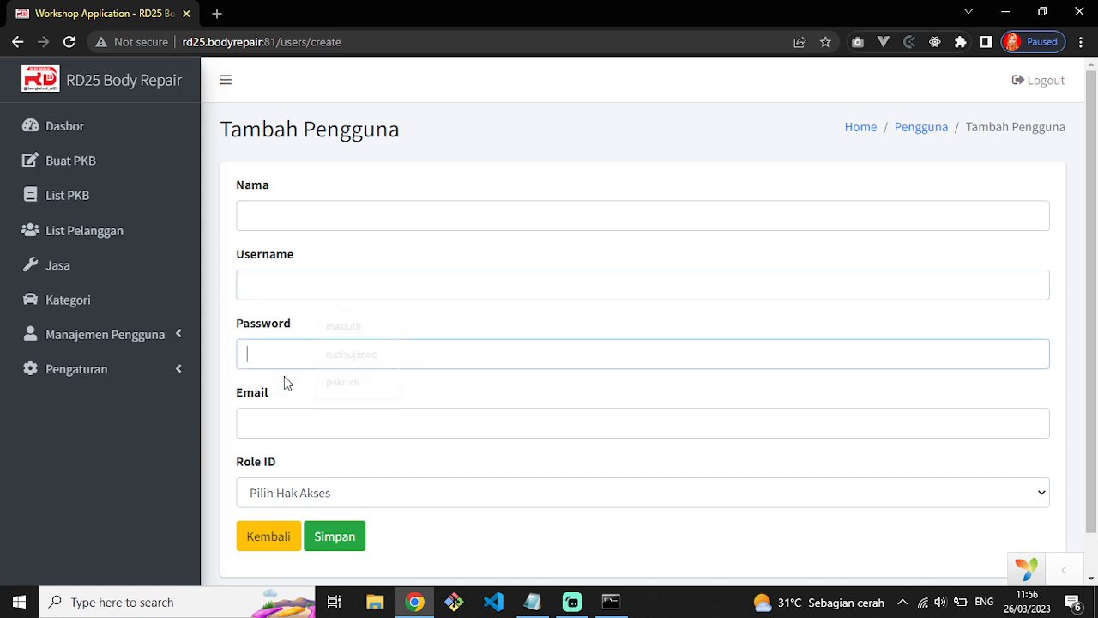
click(283, 424)
scroll(302, 457, down, 1)
click(301, 455)
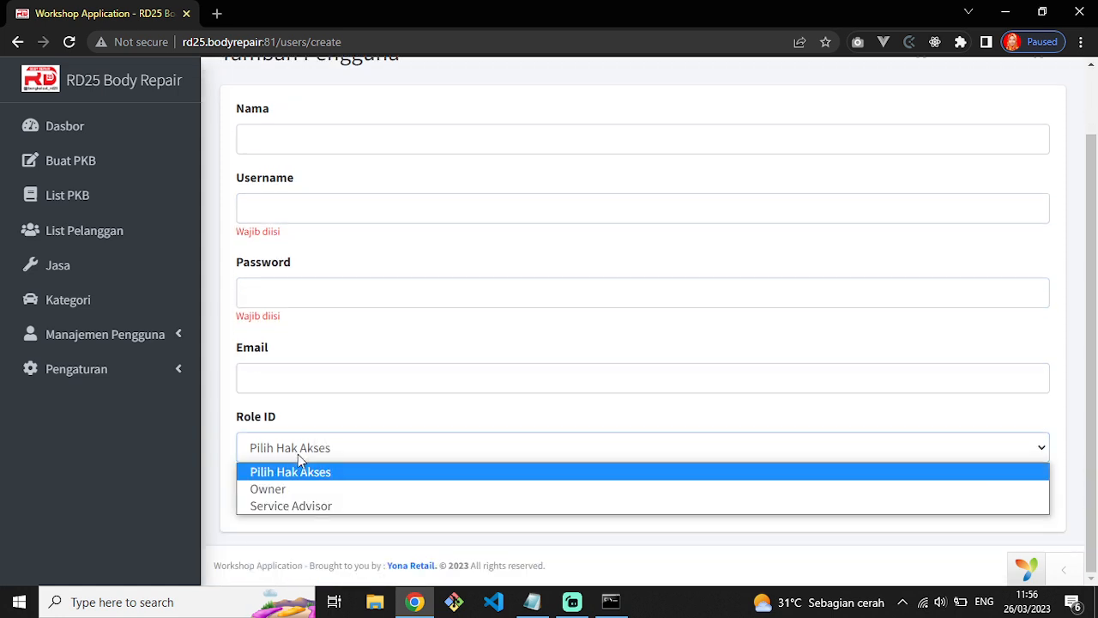
click(349, 429)
click(268, 506)
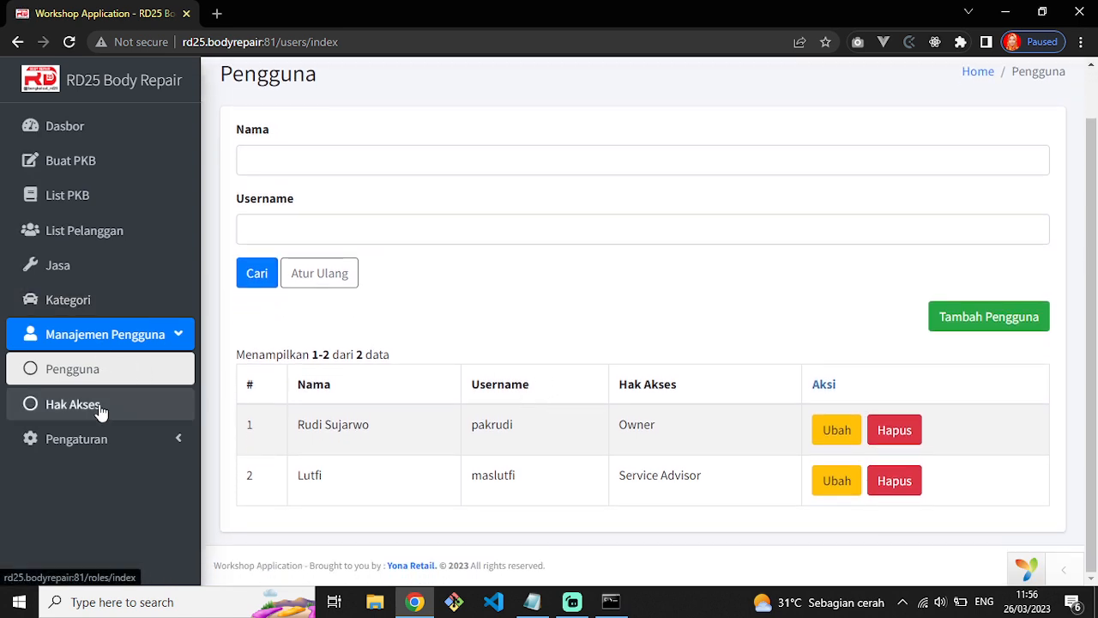
Open Hak Akses and review the Owner and Service Advisor roles.
click(101, 413)
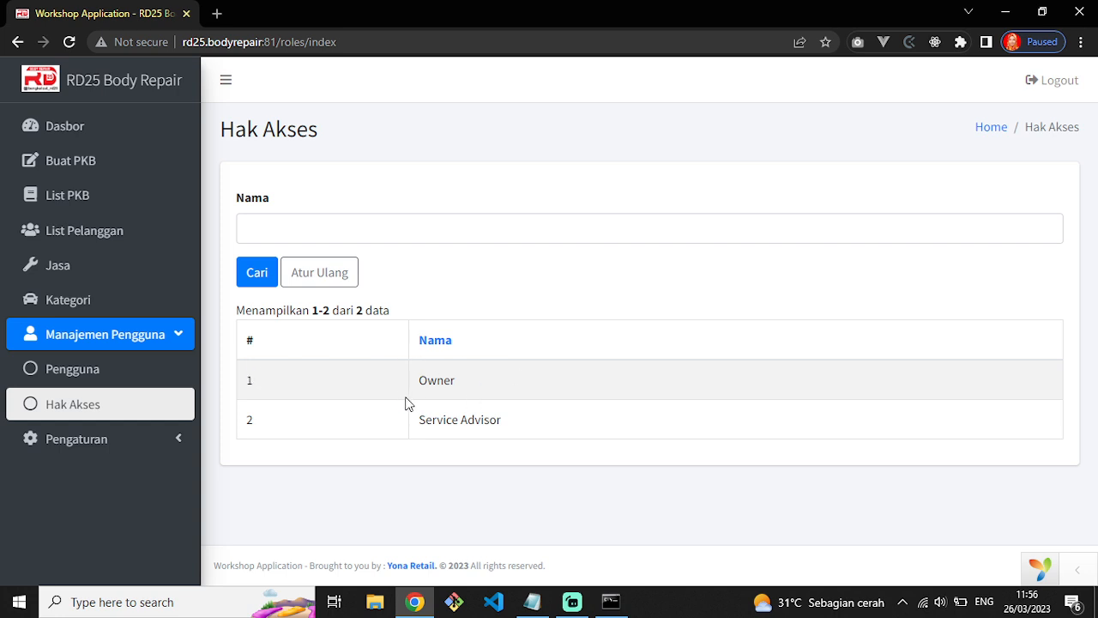
drag(409, 384, 502, 386)
drag(422, 427, 544, 466)
click(544, 466)
click(140, 346)
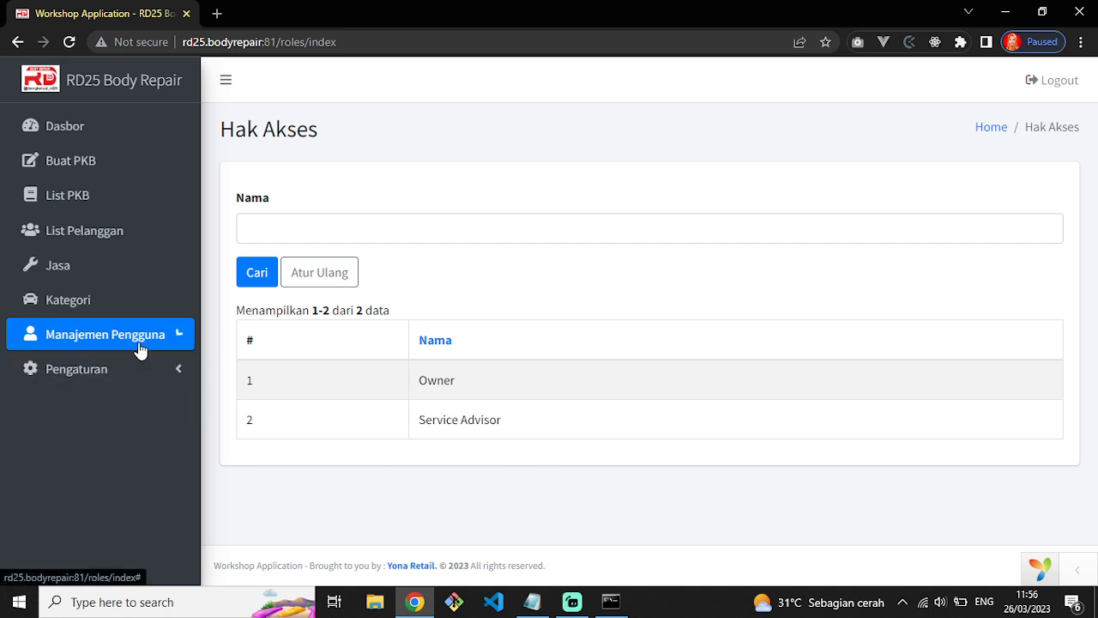
Open the Kategori page and review categories A, B and C and their descriptions.
click(77, 305)
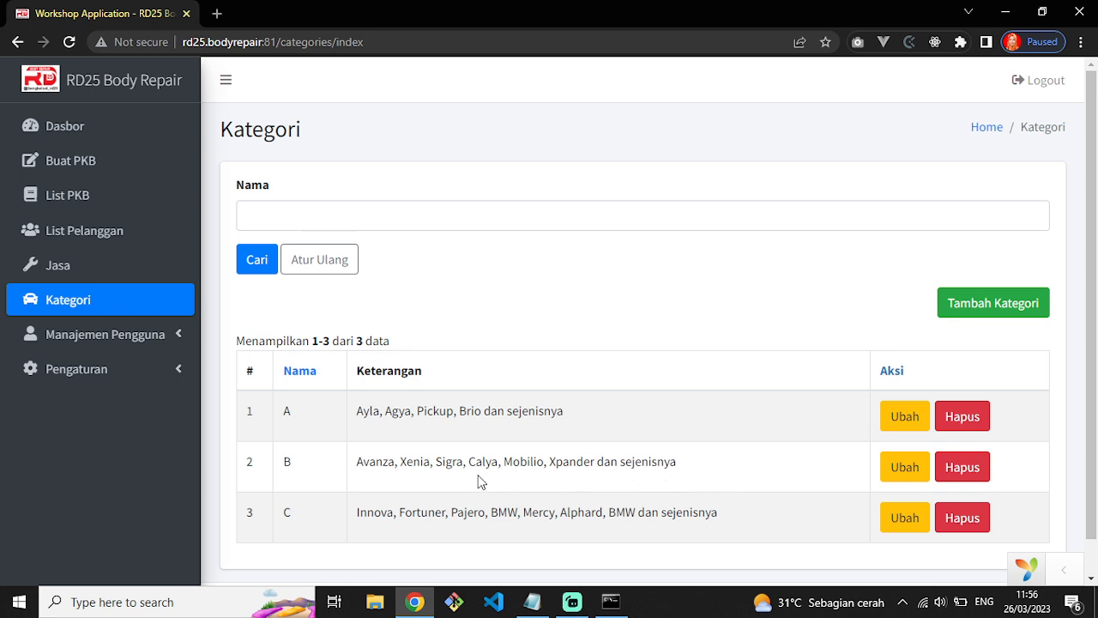
double_click(287, 412)
double_click(292, 462)
double_click(296, 513)
drag(355, 411, 481, 411)
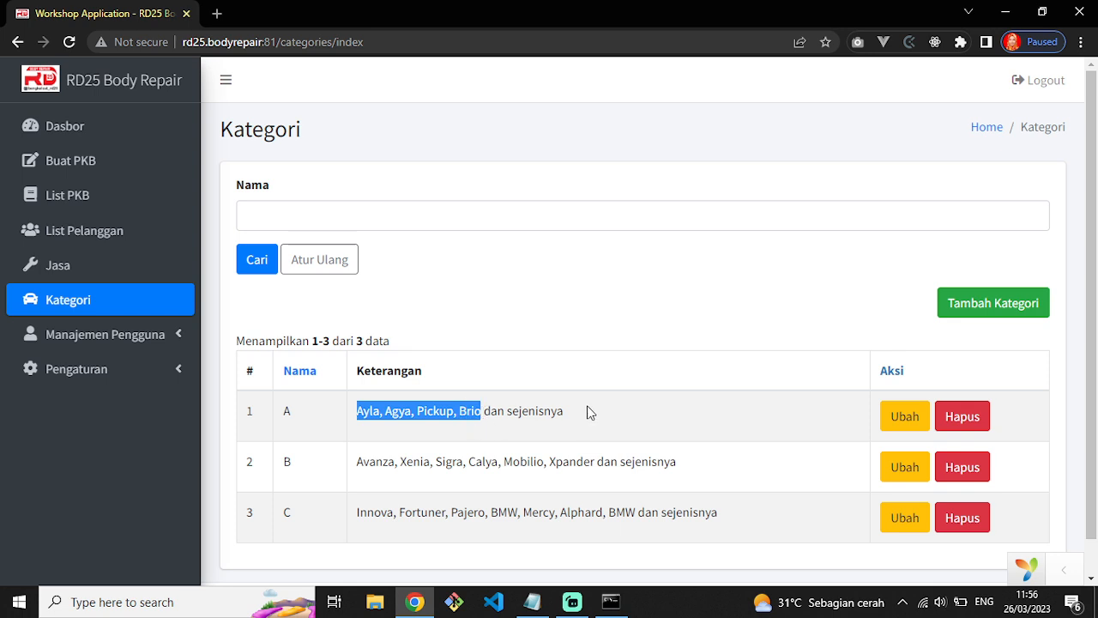
click(583, 411)
drag(356, 462, 470, 463)
drag(568, 461, 604, 462)
double_click(288, 515)
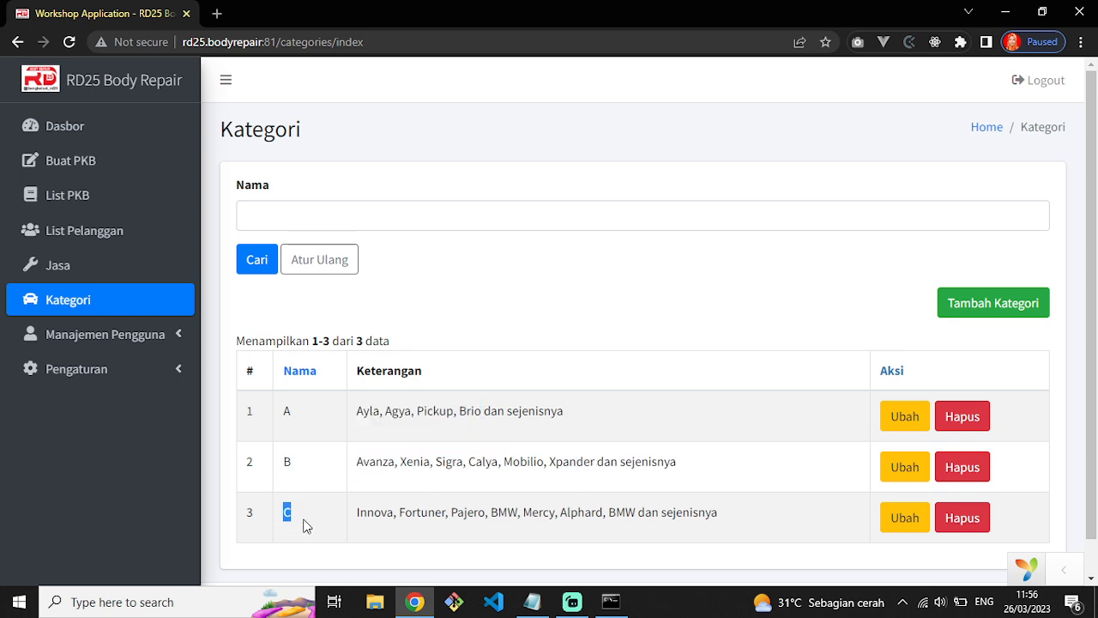
drag(360, 522, 489, 522)
click(713, 529)
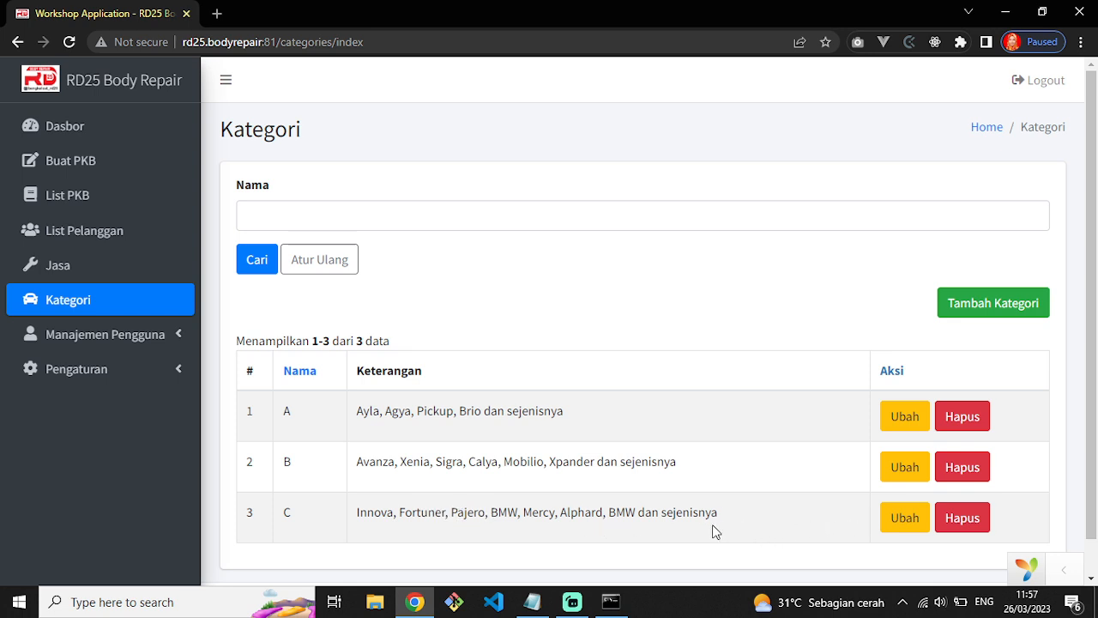
Add category D with description 'Truk, Kontainer, dan lain sebagainya' and save it.
click(992, 314)
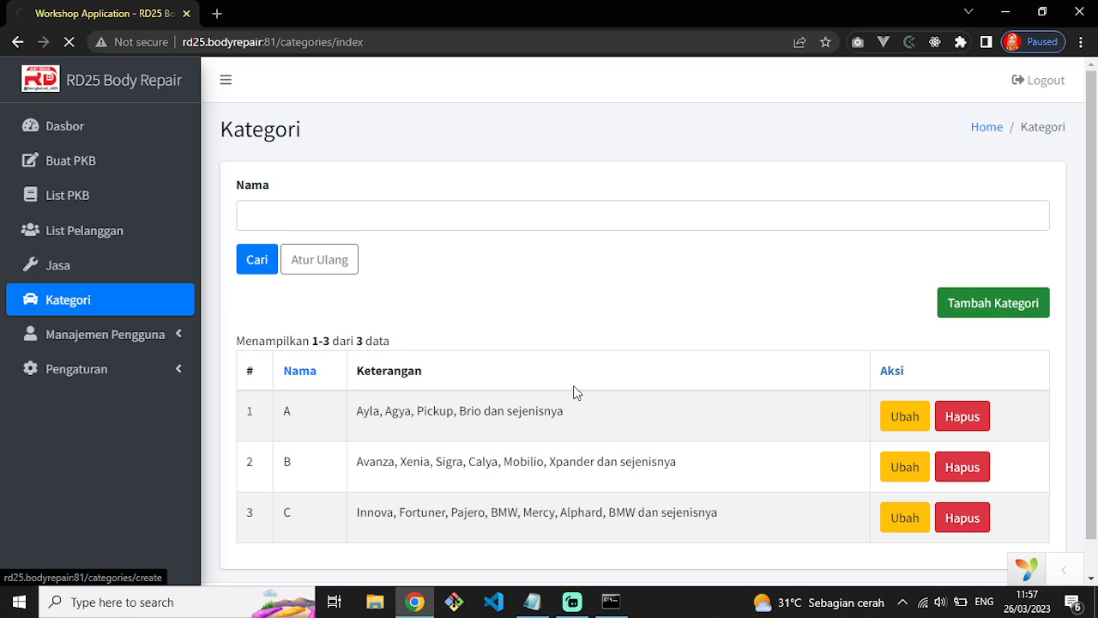
click(395, 229)
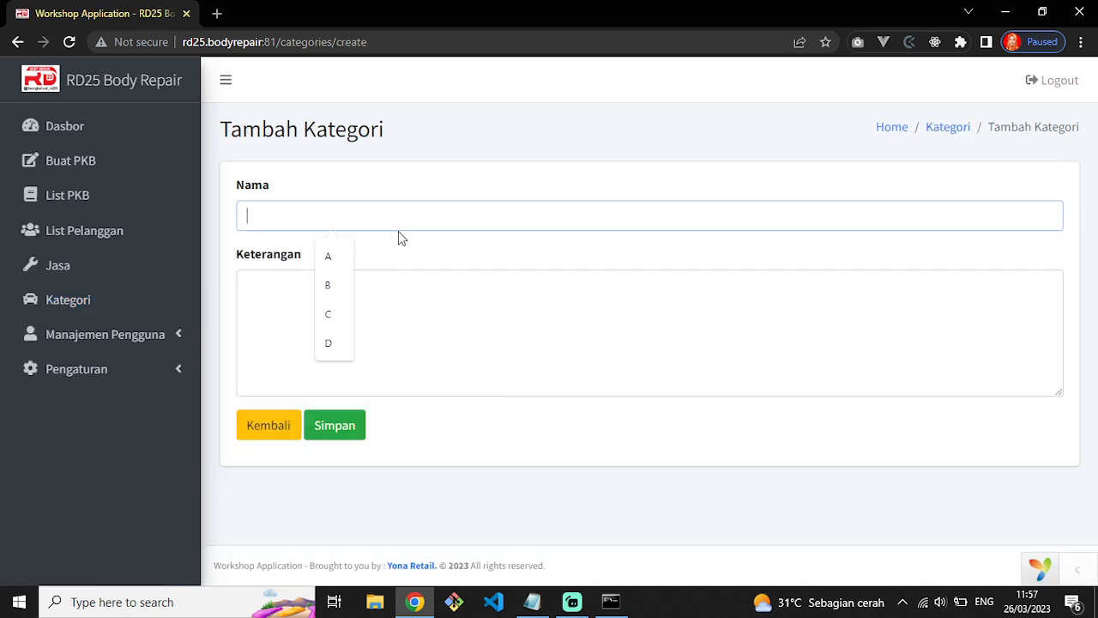
click(355, 345)
click(351, 336)
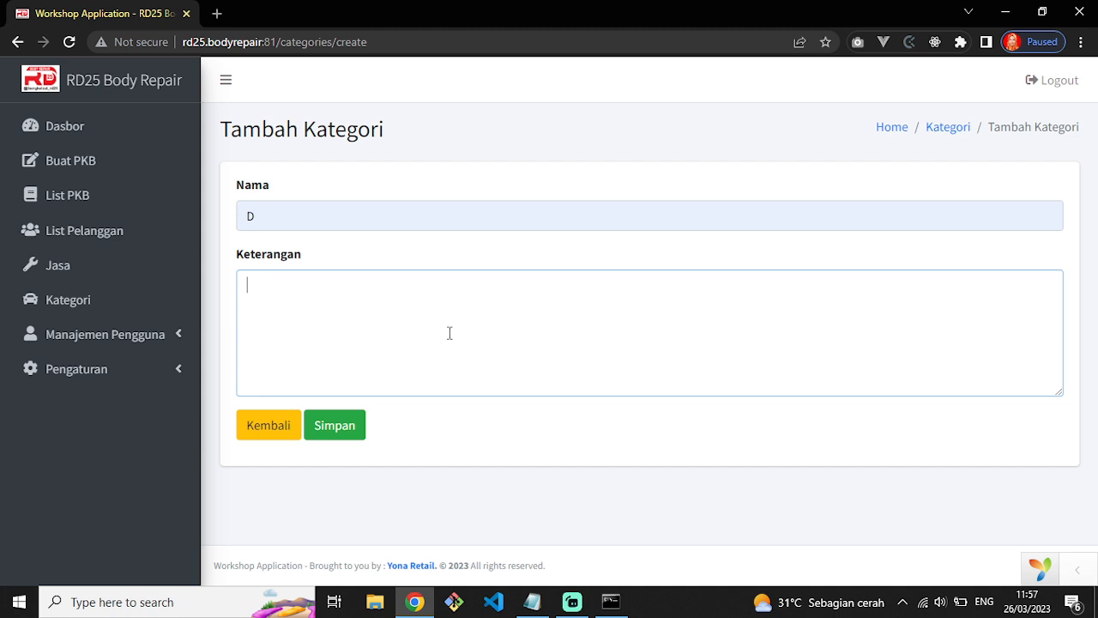
text(Truk, KOntainer, dan lain sebagainya)
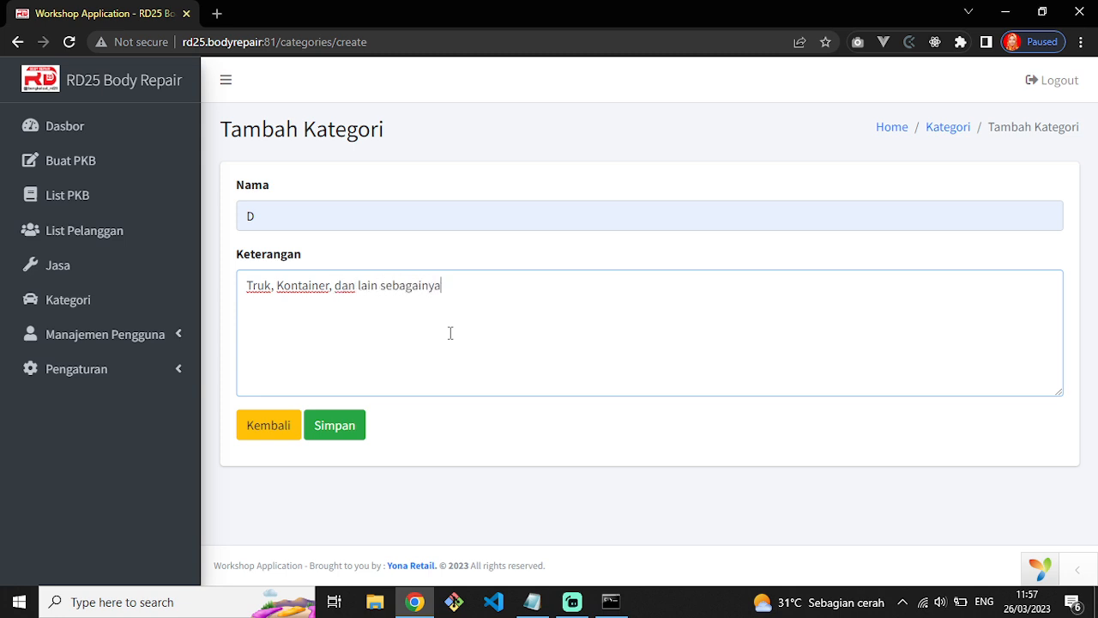
click(330, 426)
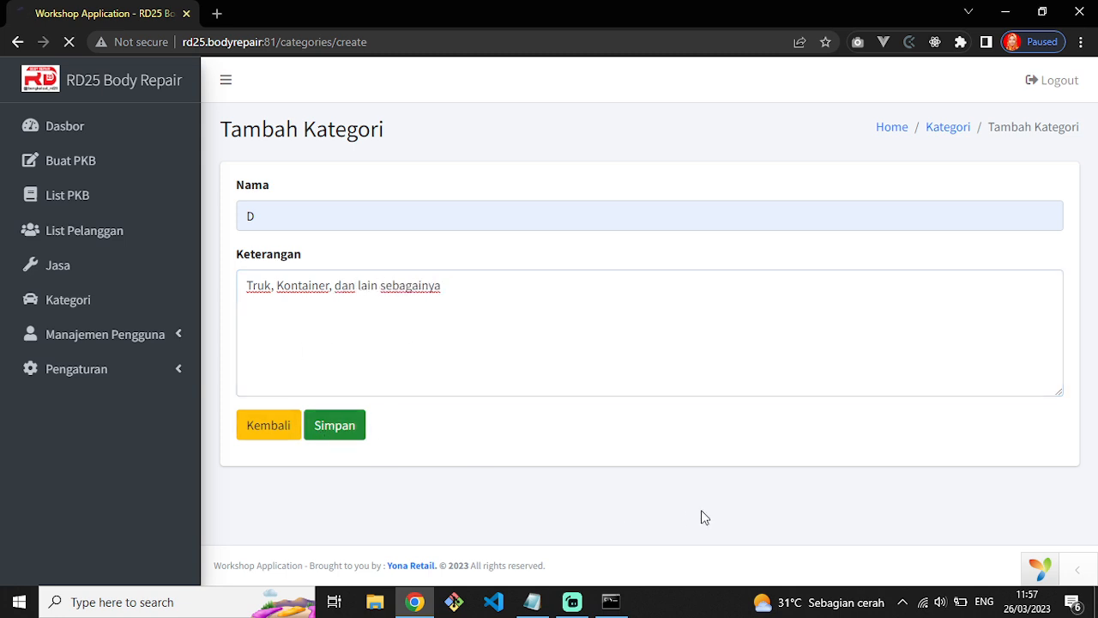
scroll(558, 511, down, 2)
drag(242, 283, 614, 442)
click(613, 441)
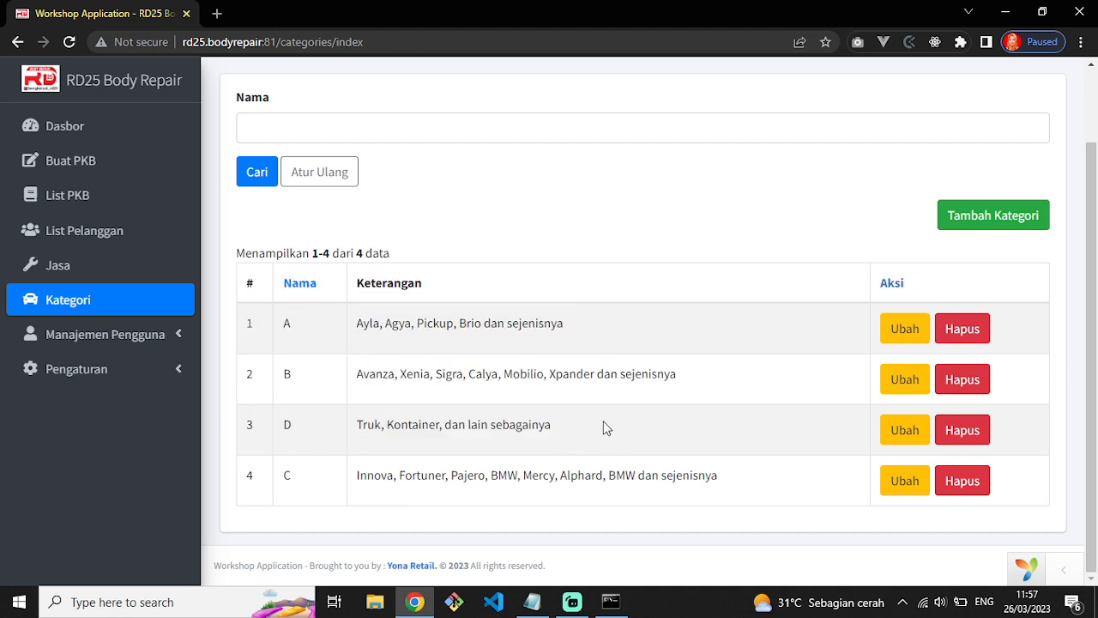
Insert 'Tronton' before 'dan' in category D's description and save the change.
click(905, 430)
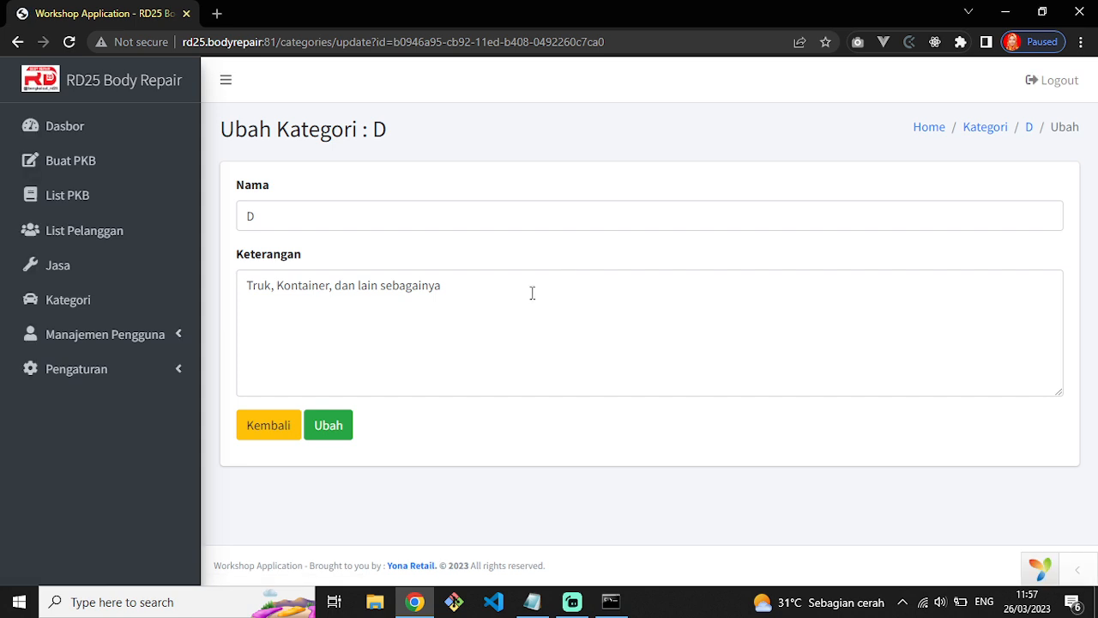
click(365, 298)
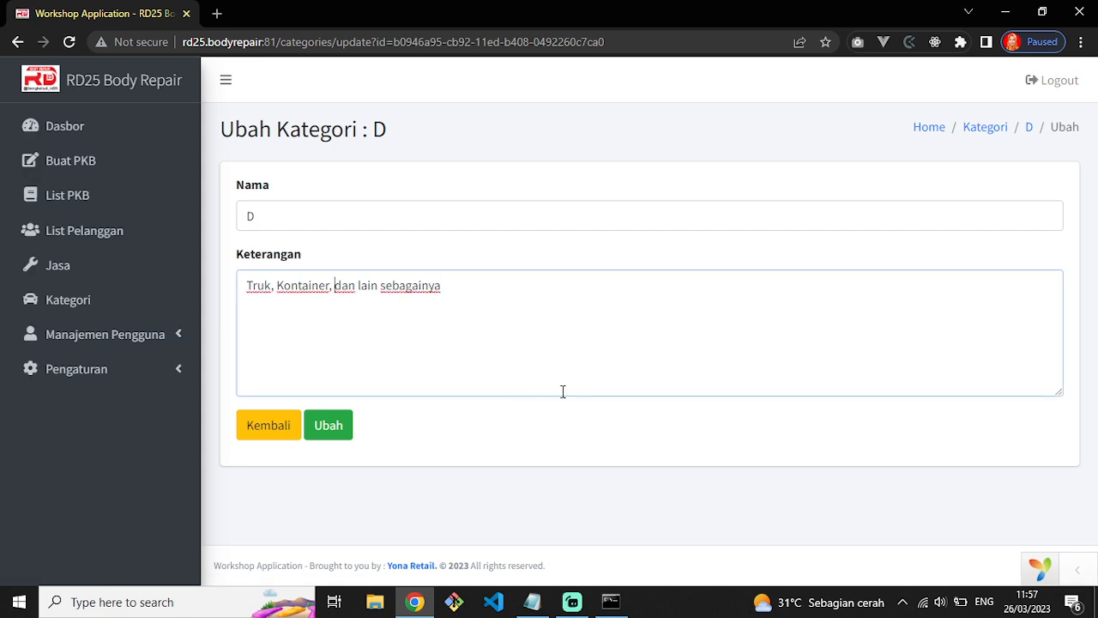
text(Tronton)
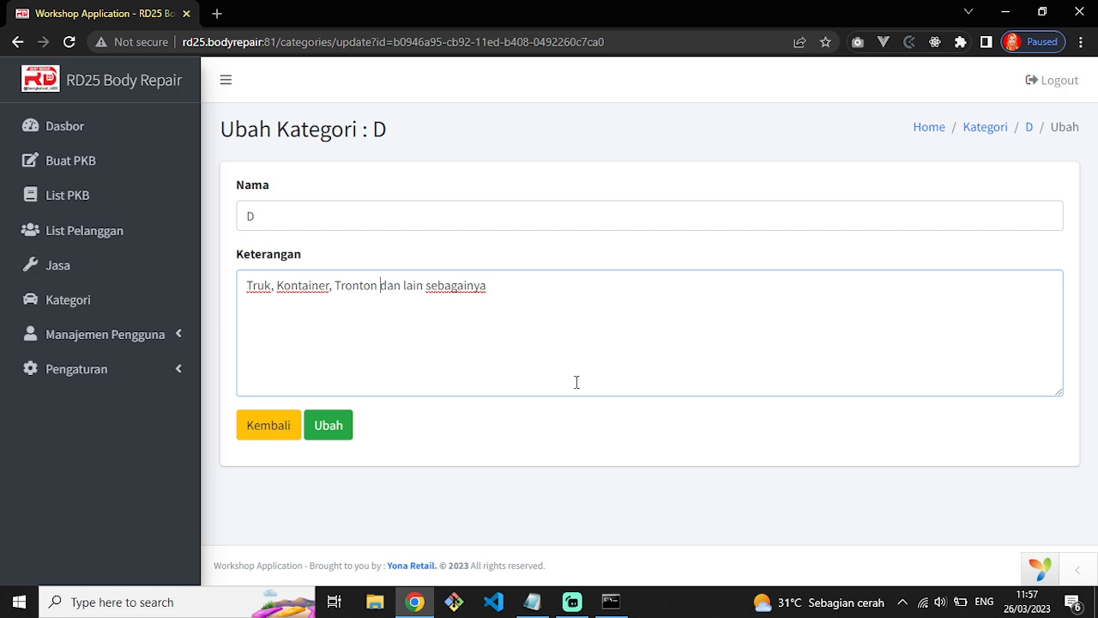
click(316, 424)
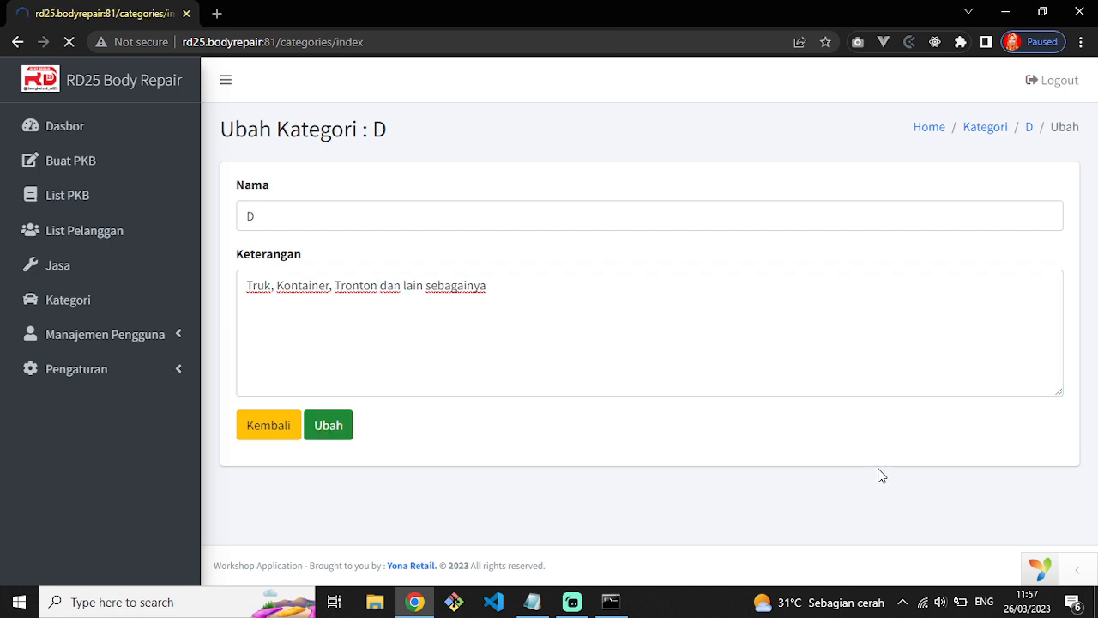
Check the updated row D, then delete category D and confirm with OK.
scroll(653, 466, down, 2)
drag(361, 432, 595, 431)
click(767, 449)
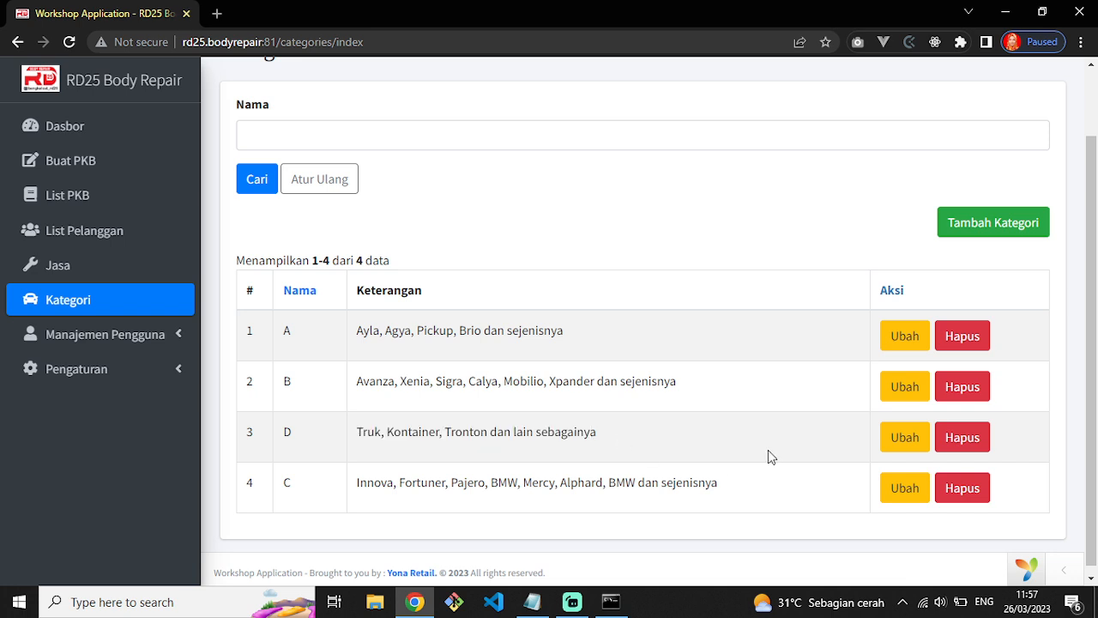
click(987, 445)
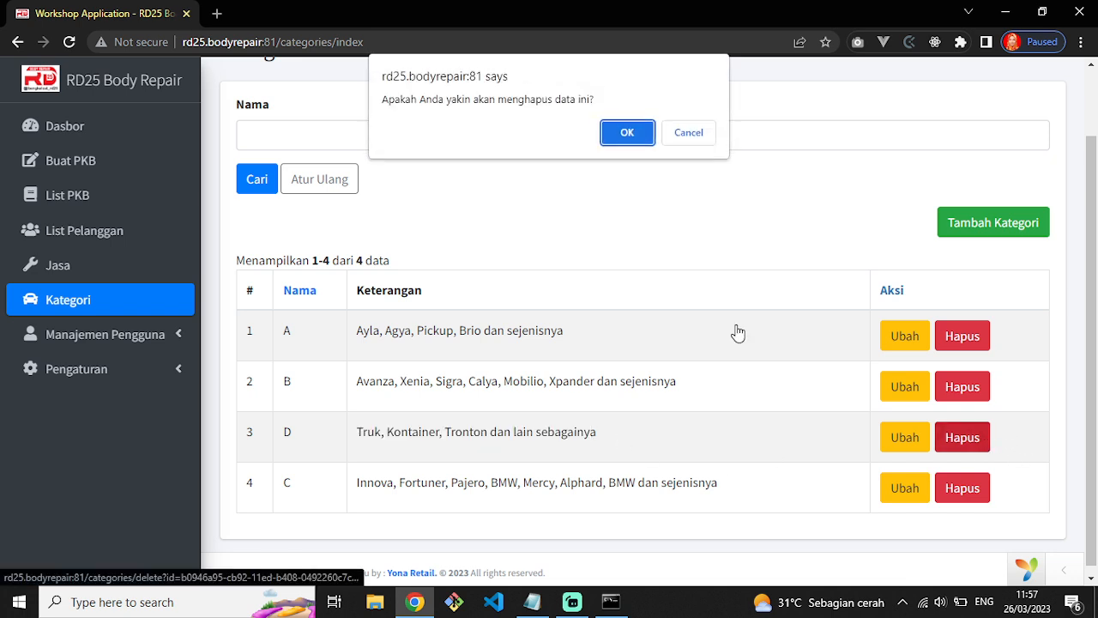
click(635, 134)
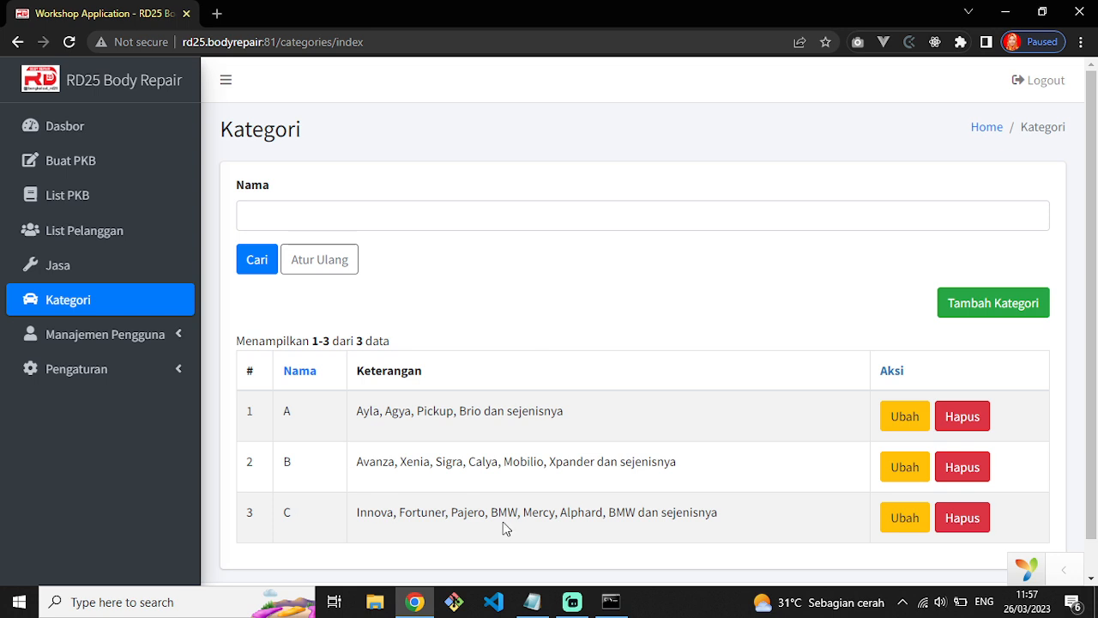
Delete the second BMW from category C's Keterangan and save with Ubah.
double_click(496, 514)
double_click(618, 515)
click(883, 515)
click(505, 284)
double_click(506, 285)
key(BackSpace)
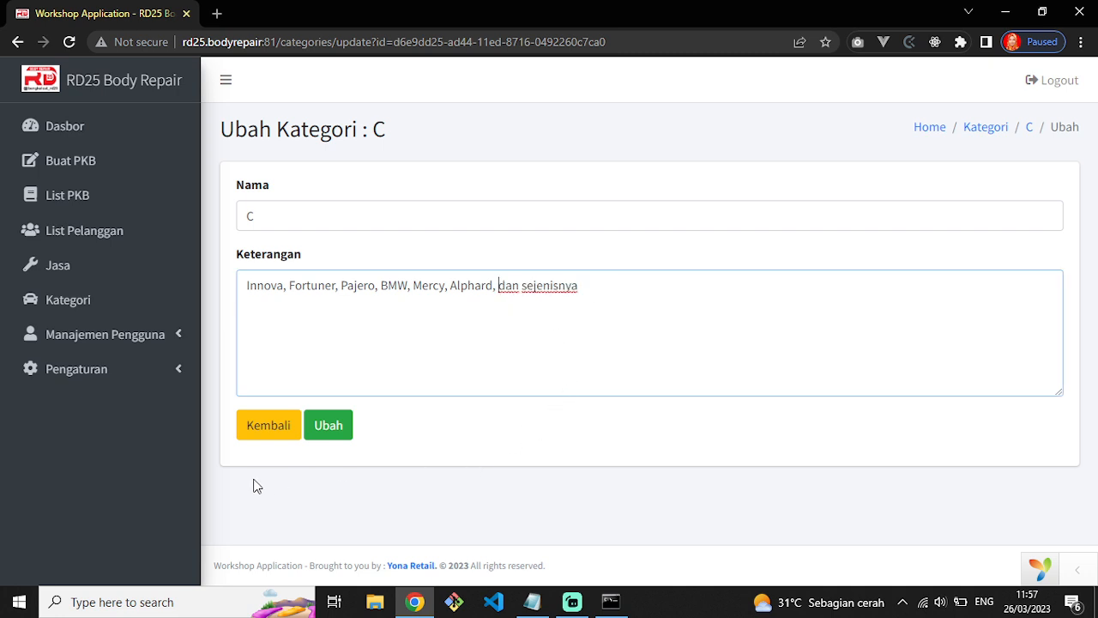
click(343, 431)
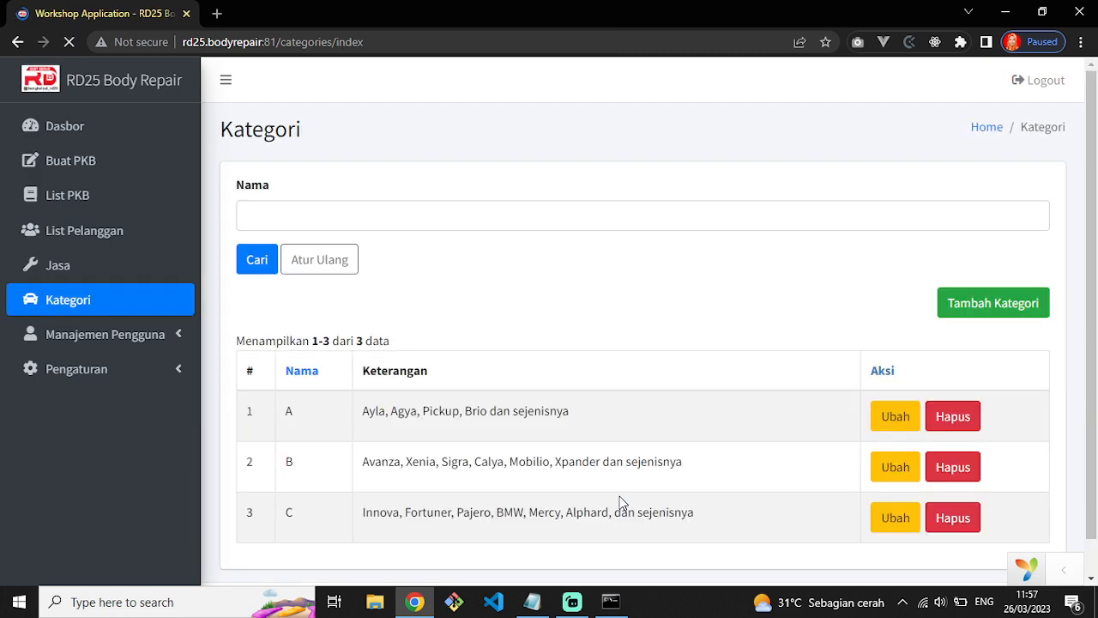
Check category C's corrected description in the category table.
scroll(515, 485, down, 1)
drag(373, 480, 602, 480)
click(622, 478)
double_click(619, 478)
double_click(522, 478)
triple_click(522, 479)
click(507, 473)
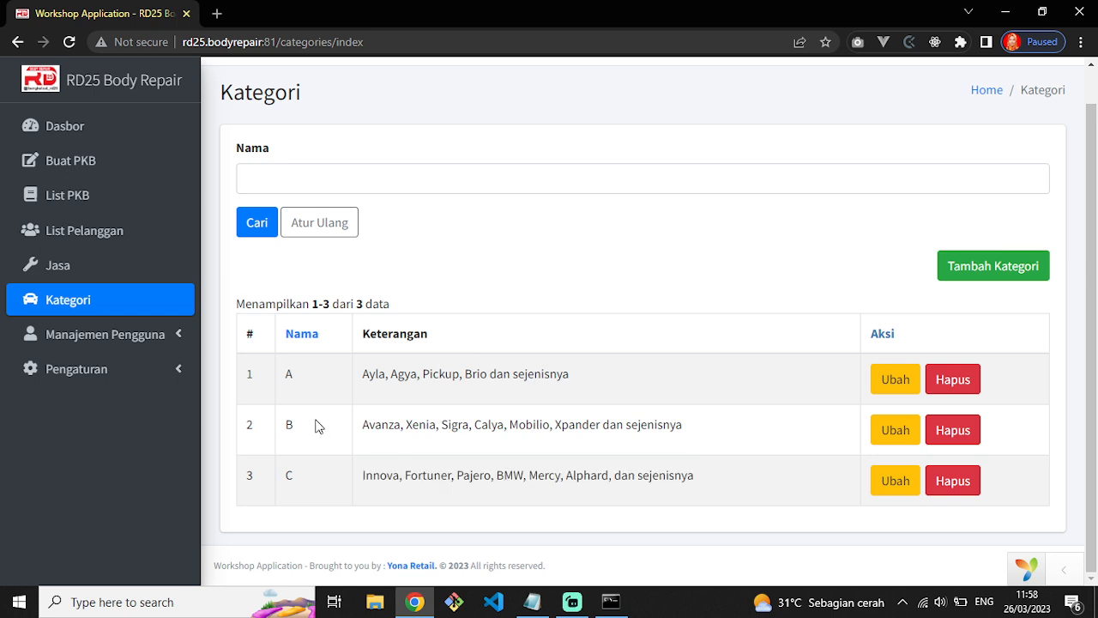
click(59, 266)
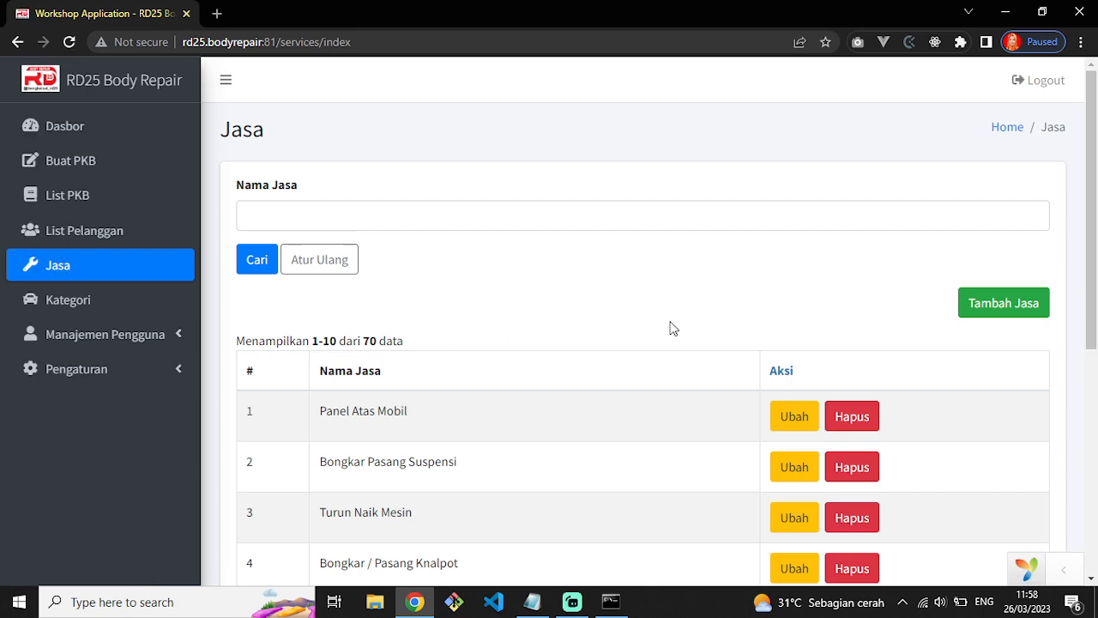
Find the Panel Atas Mobil service in the Jasa list, delete it and confirm with OK.
scroll(671, 329, down, 5)
scroll(507, 301, up, 3)
scroll(622, 359, down, 3)
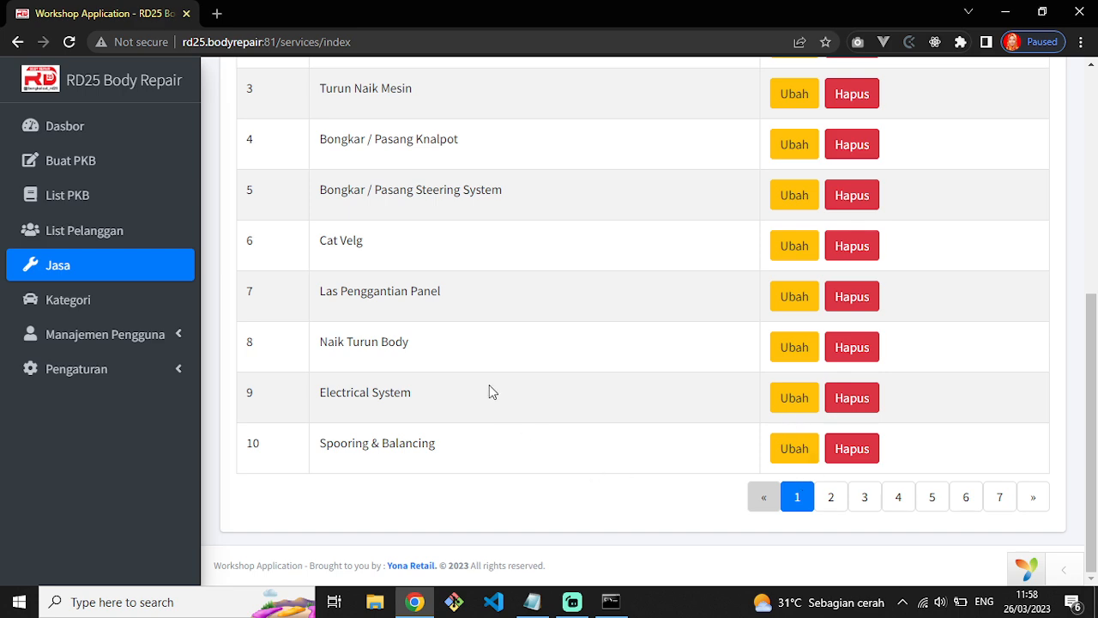
scroll(620, 446, up, 4)
scroll(618, 442, down, 5)
scroll(510, 458, up, 5)
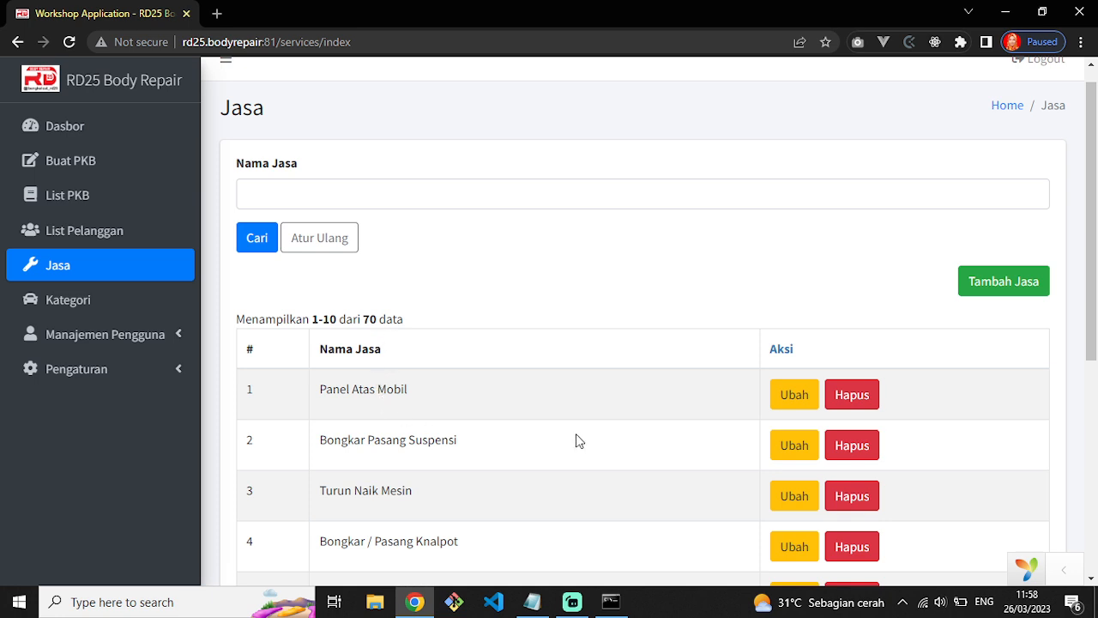
drag(315, 391, 419, 398)
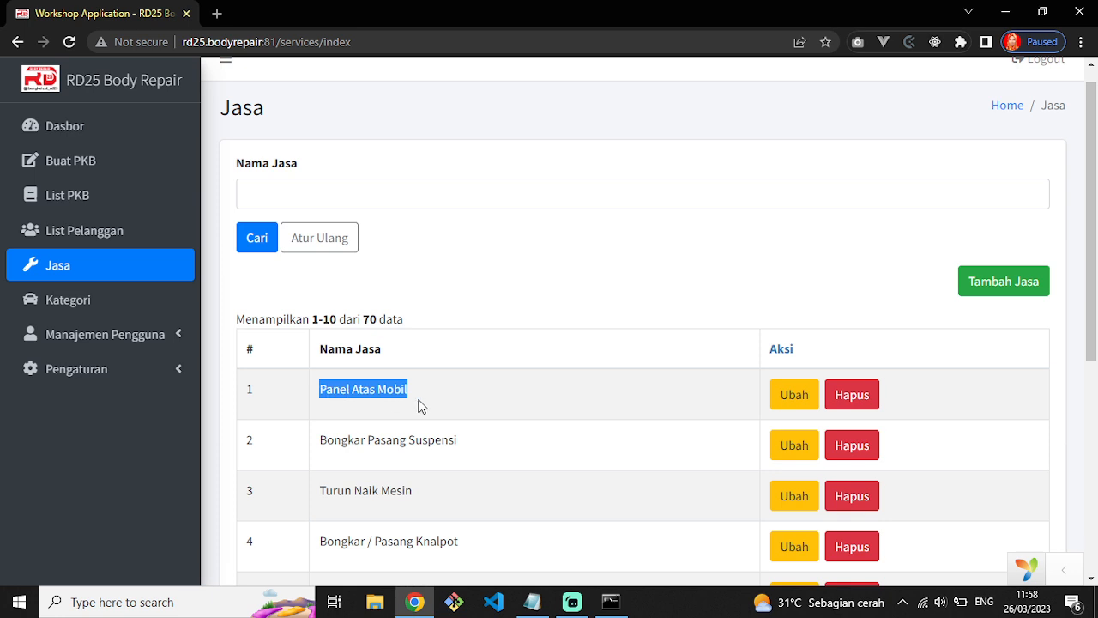
click(862, 408)
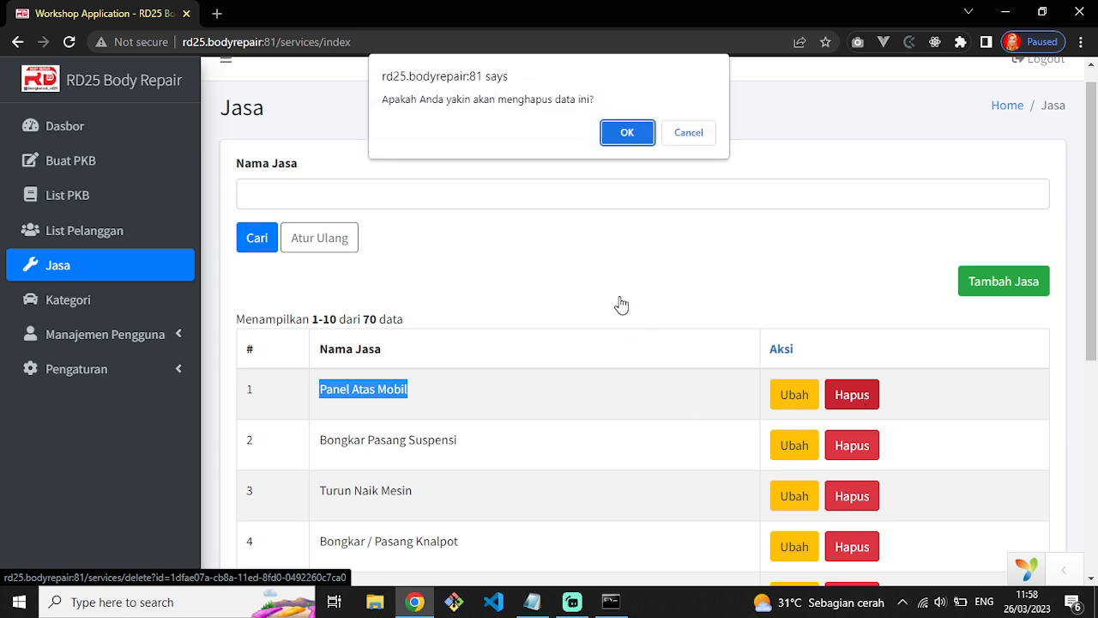
click(630, 141)
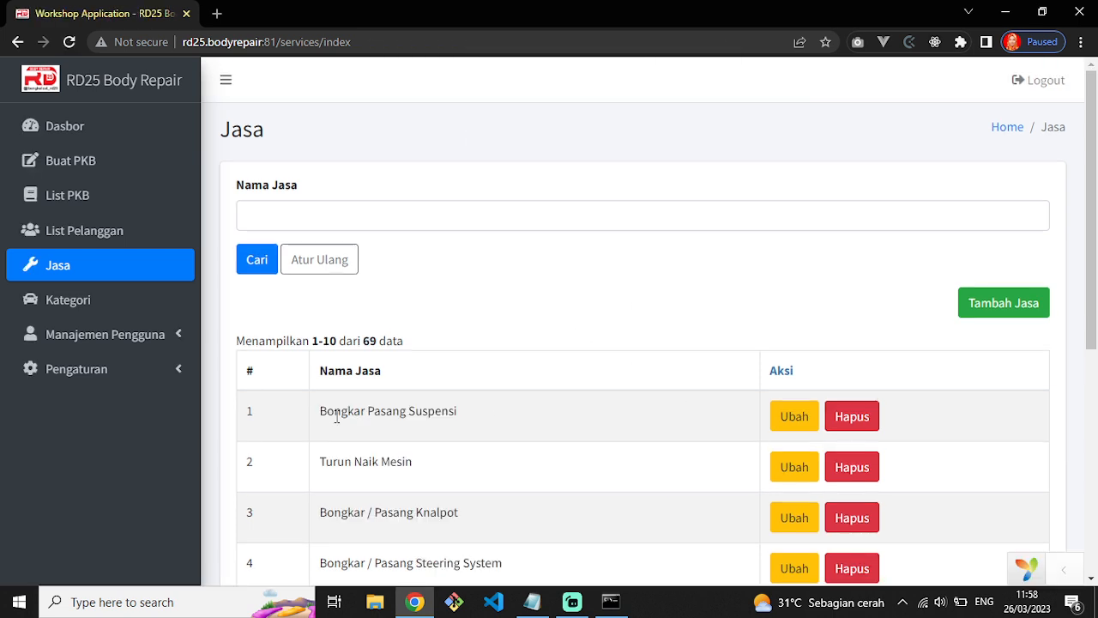
click(1005, 302)
Enter 'Panel Bawah Mobil' as the new service name.
click(368, 218)
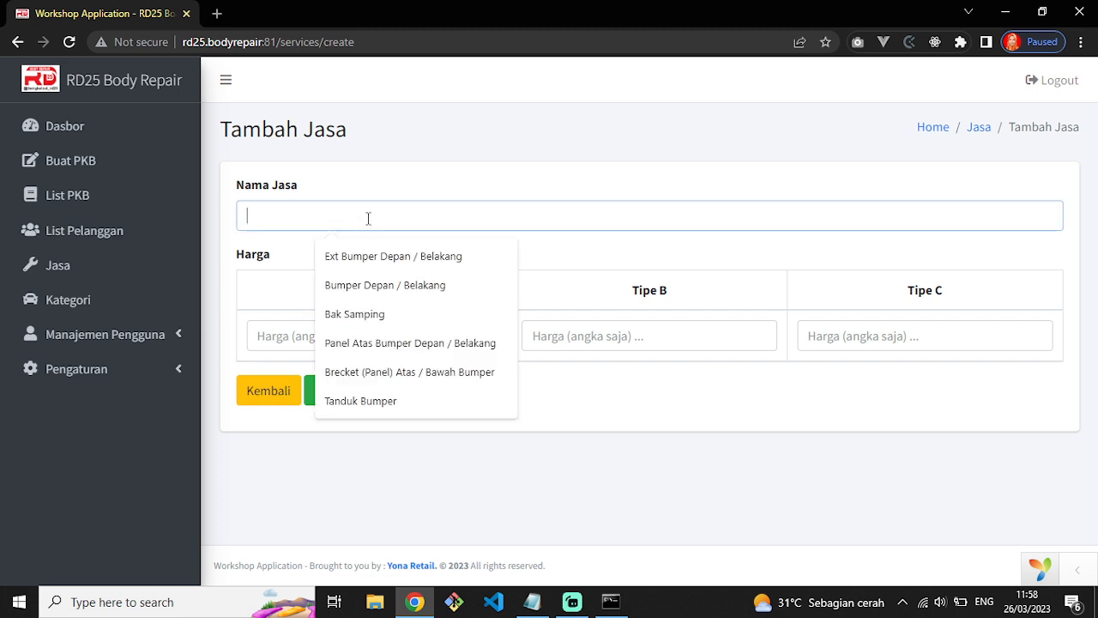
text(Pan)
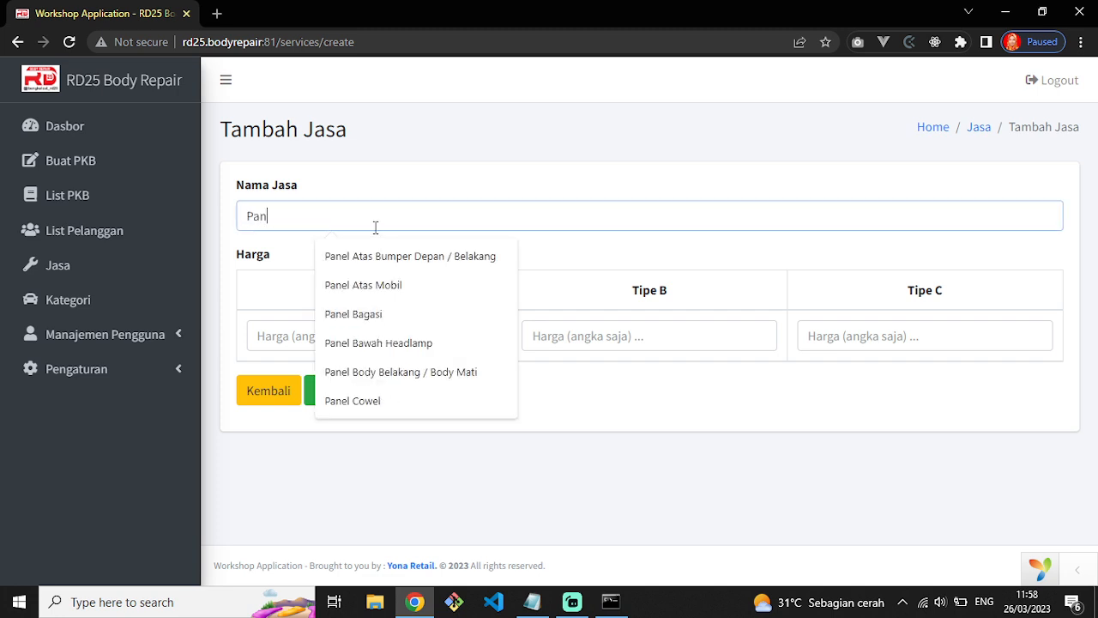
key(BackSpace)
key(BackSpace)
key(BackSpace)
key(BackSpace)
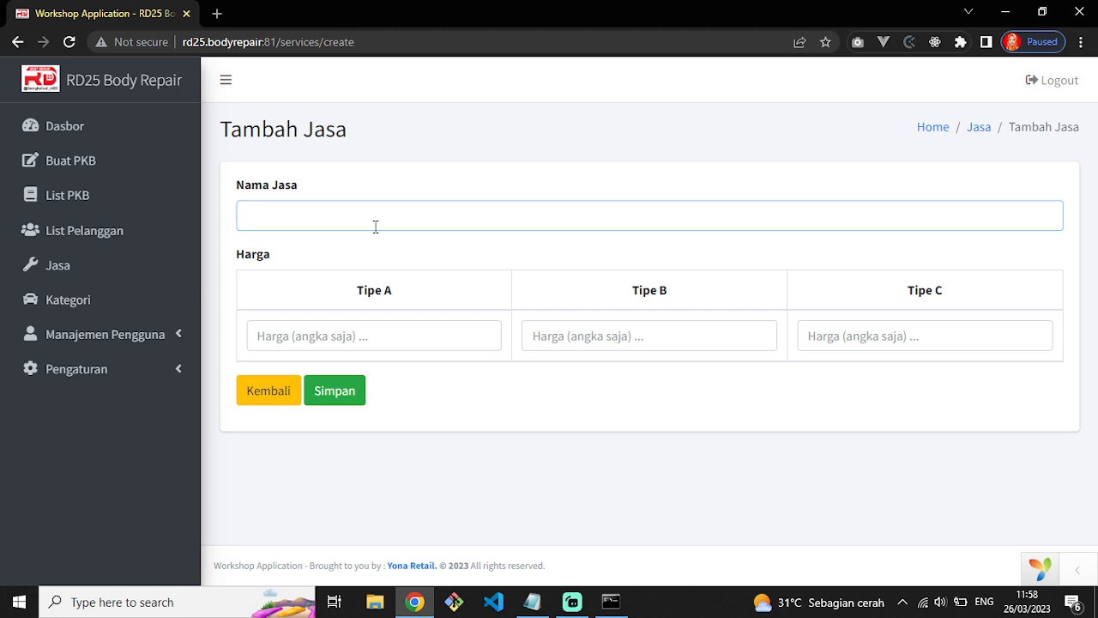
text(Panel b)
key(BackSpace)
text(Bawah Mobil)
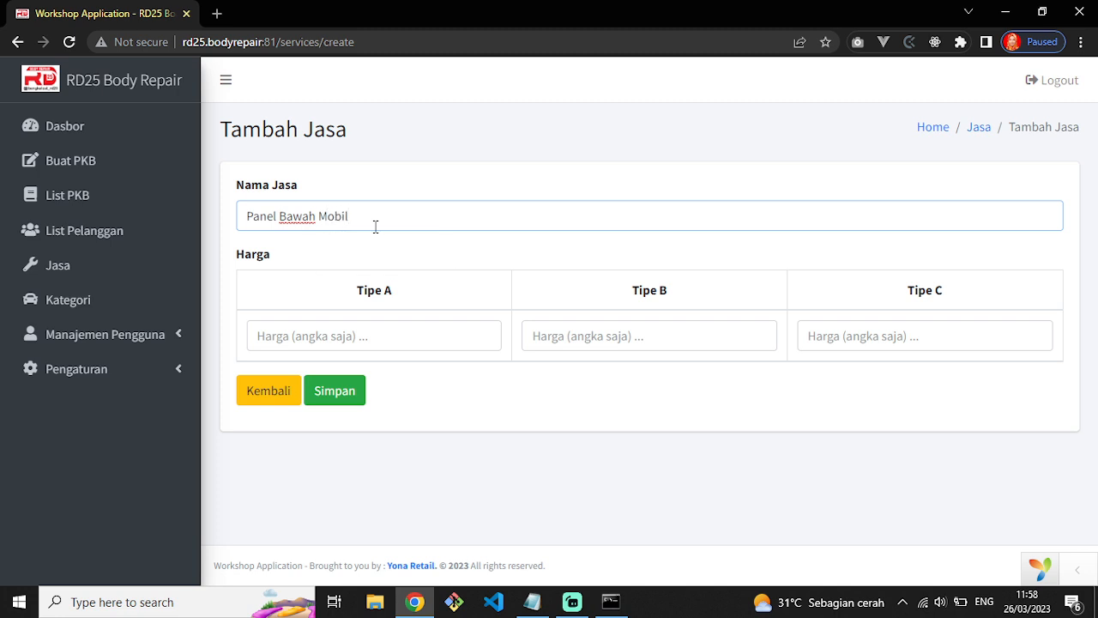
Set prices Tipe A 200000, Tipe B 250000, Tipe C 300000 and save the service.
click(380, 335)
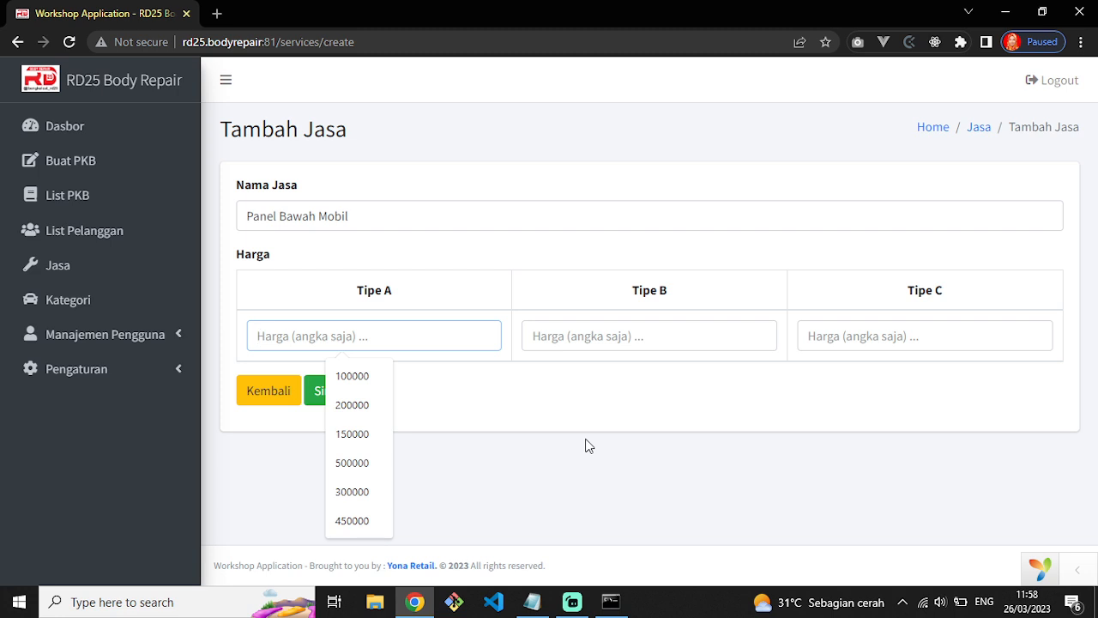
text(200000)
key(Tab)
text(250000)
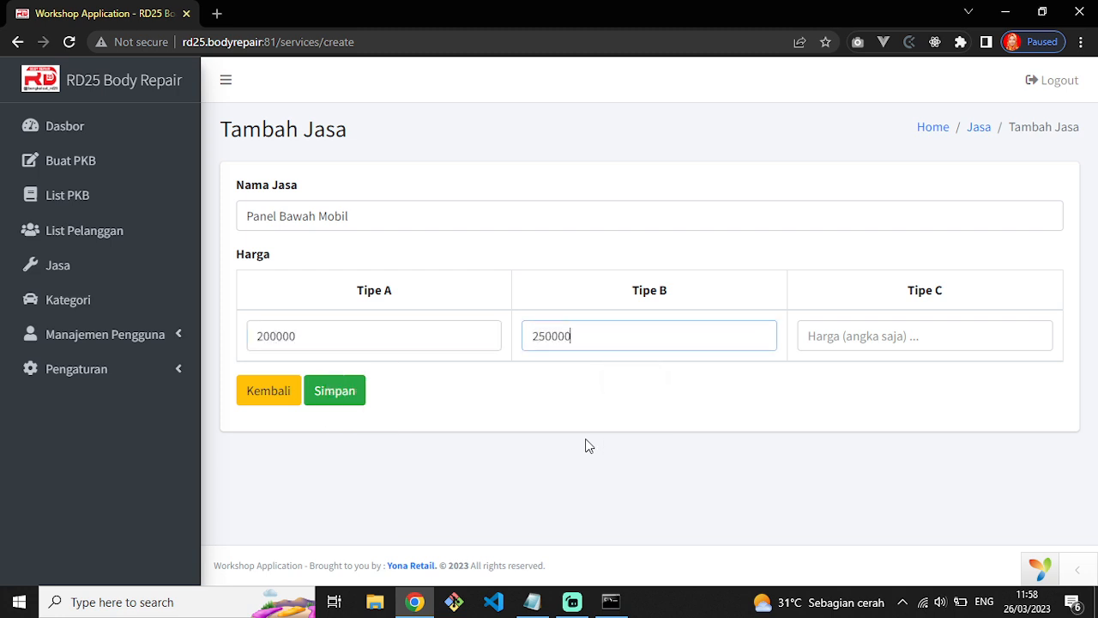
key(Tab)
text(300000)
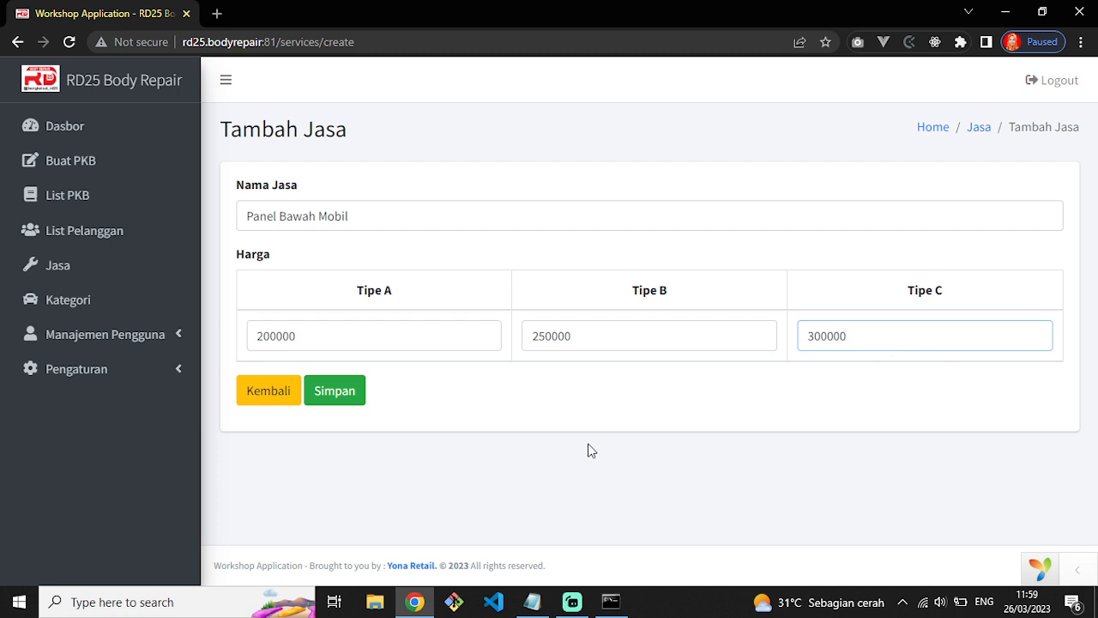
click(335, 396)
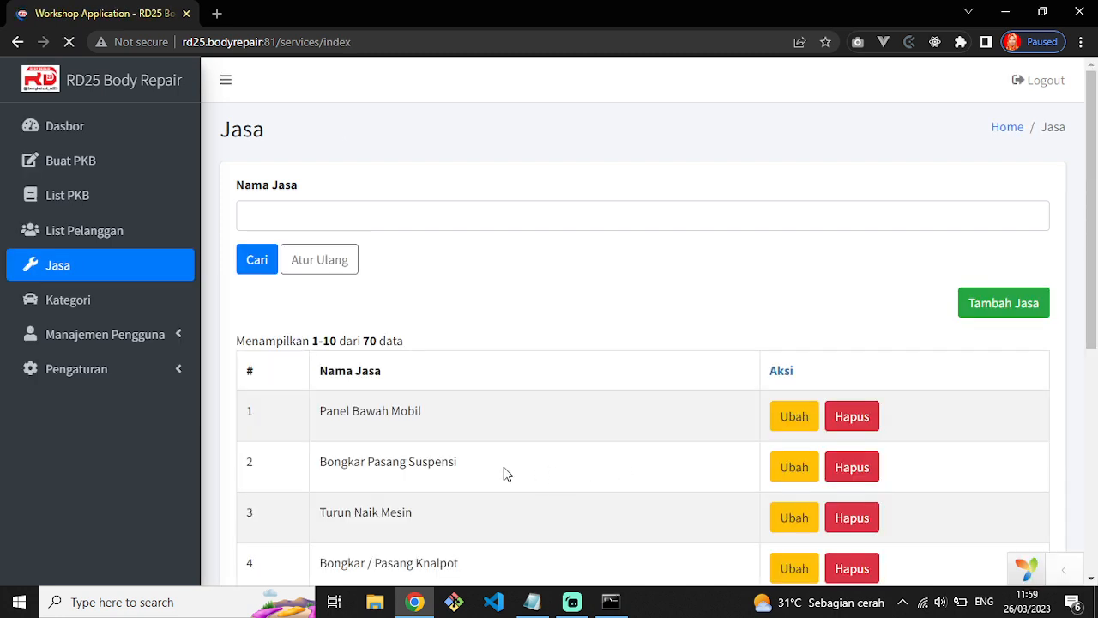
Edit Panel Bawah Mobil to prices 250000, 300000 and 350000 for types A, B and C and save.
drag(270, 435, 434, 409)
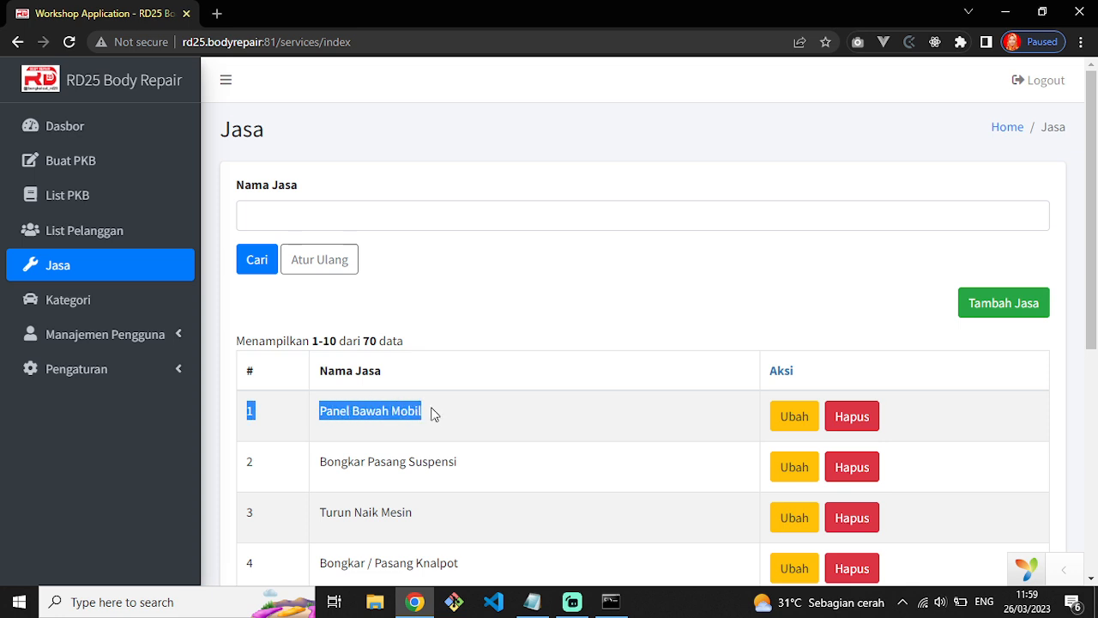
click(791, 418)
click(267, 337)
text(50000)
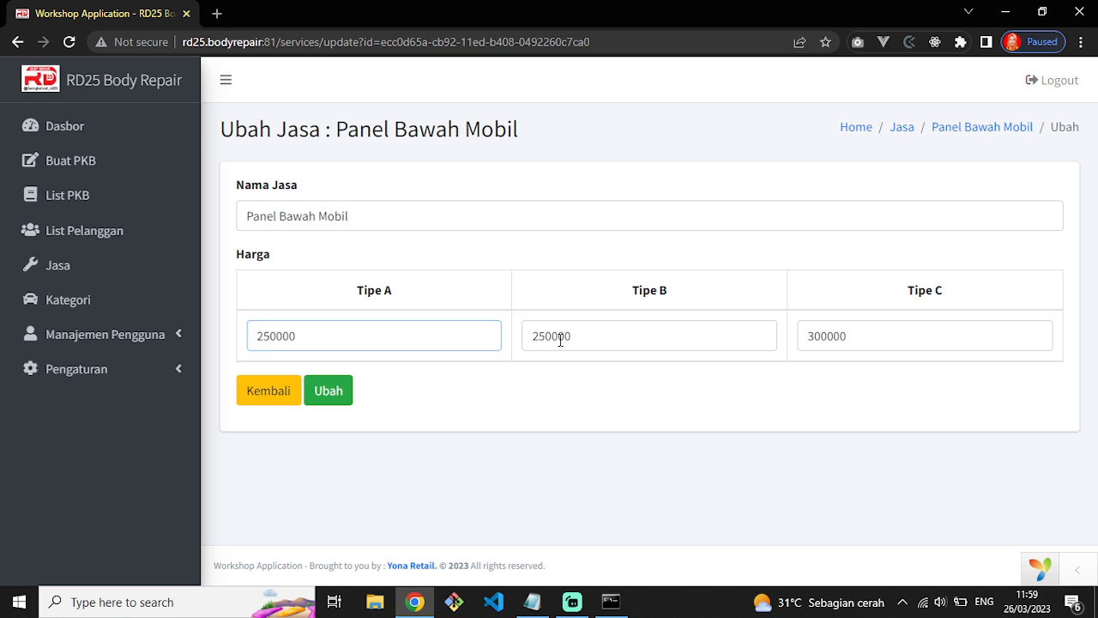
drag(545, 337, 539, 336)
text(30)
click(819, 335)
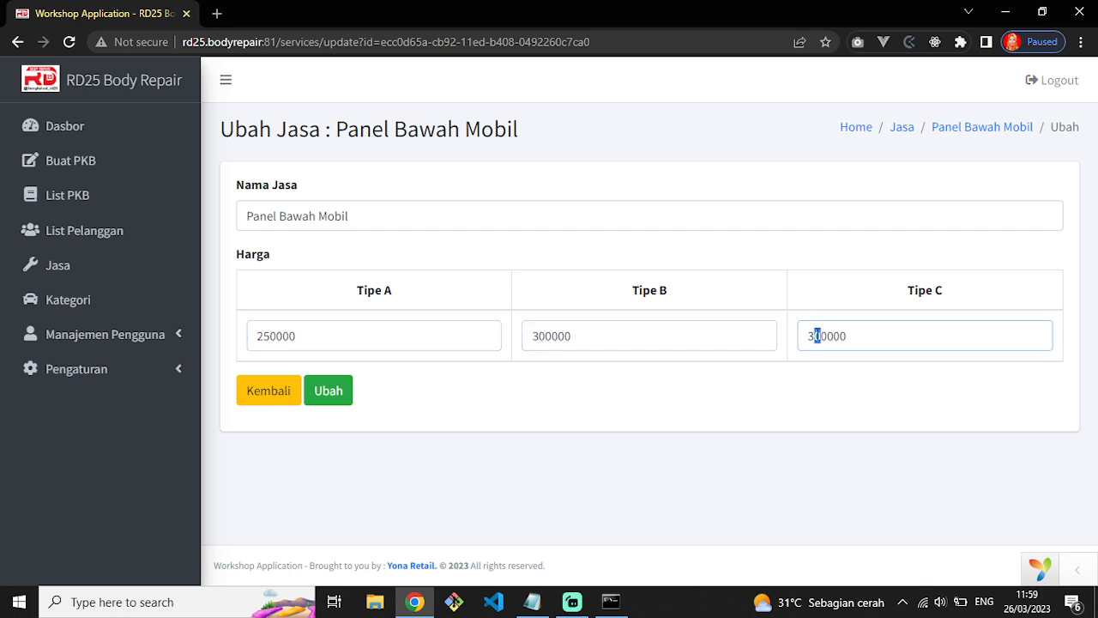
text(5)
key(Return)
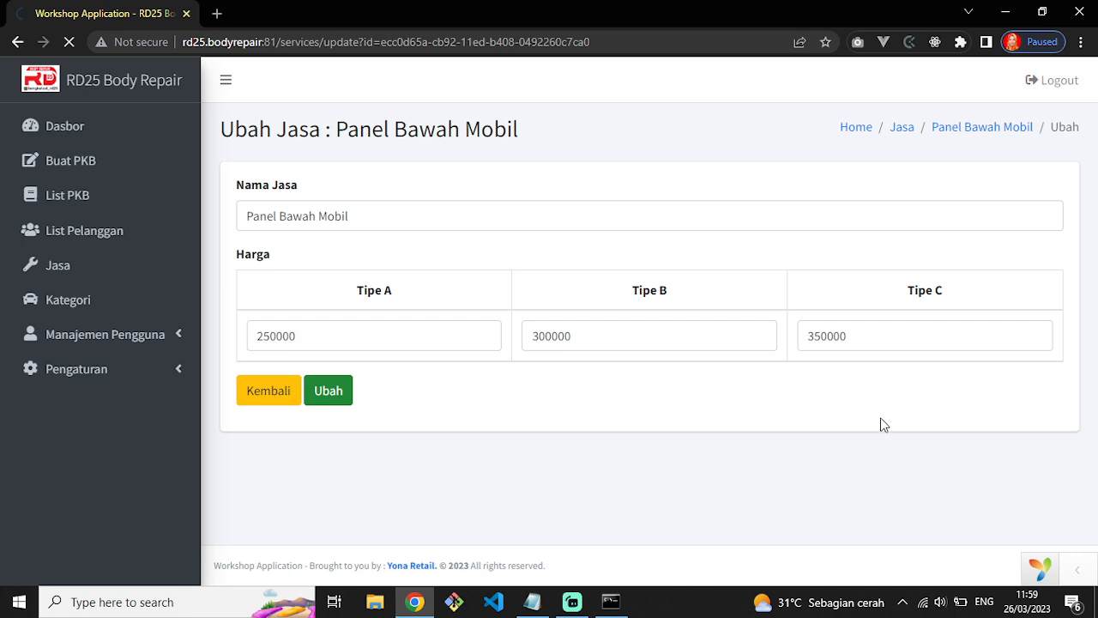
Reopen Panel Bawah Mobil to confirm the saved prices, then return to the service list unchanged.
click(779, 422)
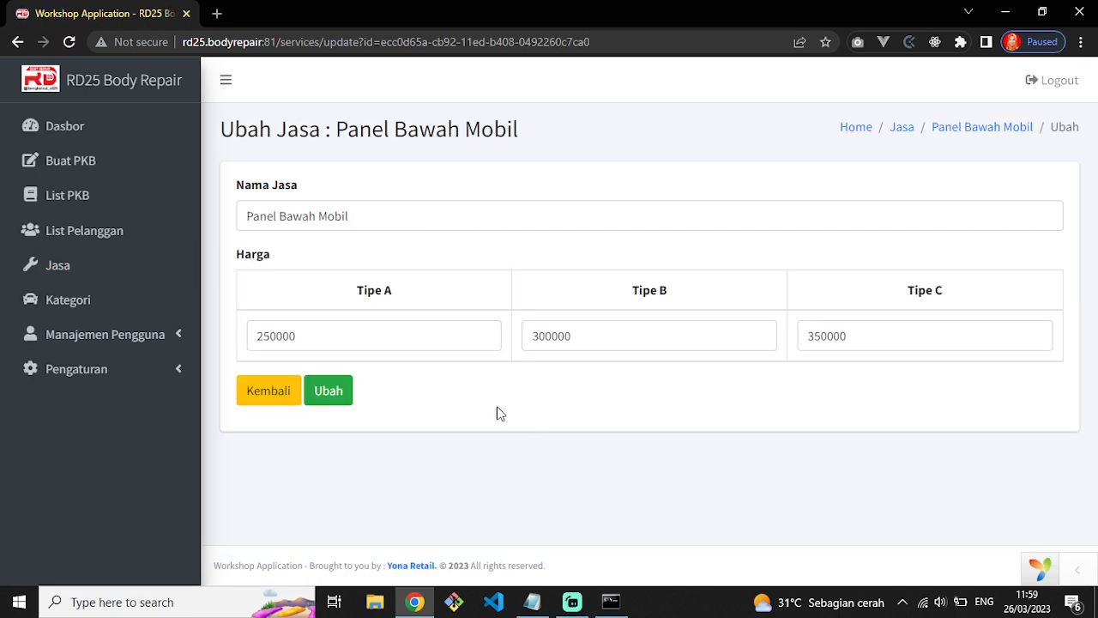
drag(256, 339, 309, 340)
click(520, 351)
drag(817, 339, 874, 339)
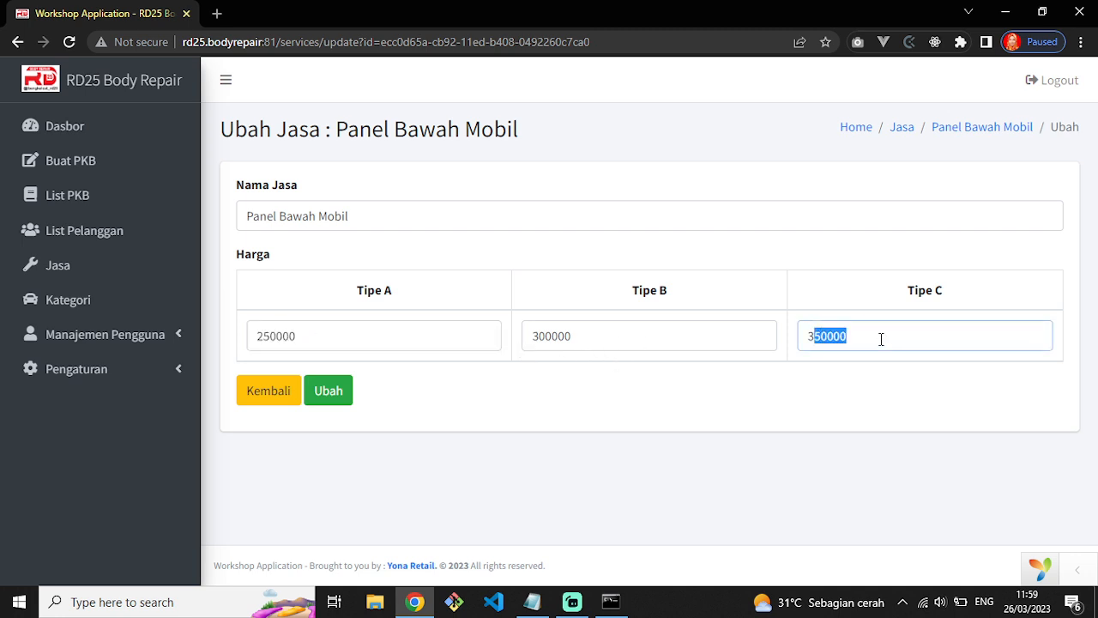
click(265, 388)
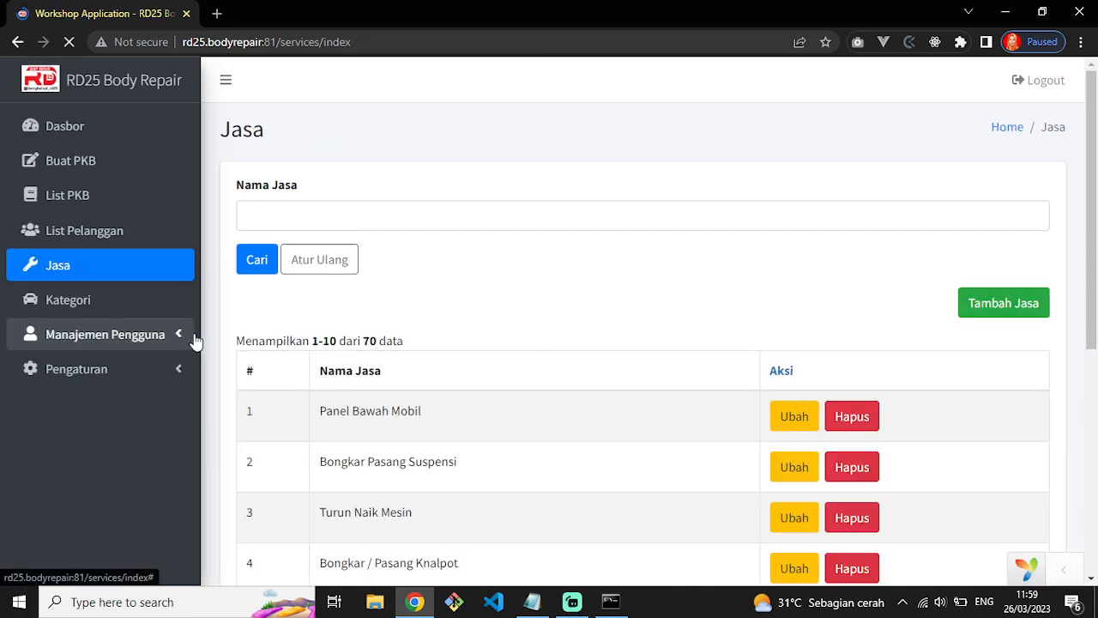
In List Pelanggan, open the row 6 record for the Toyota Fortuner TRD 2.5 AT owner.
click(117, 247)
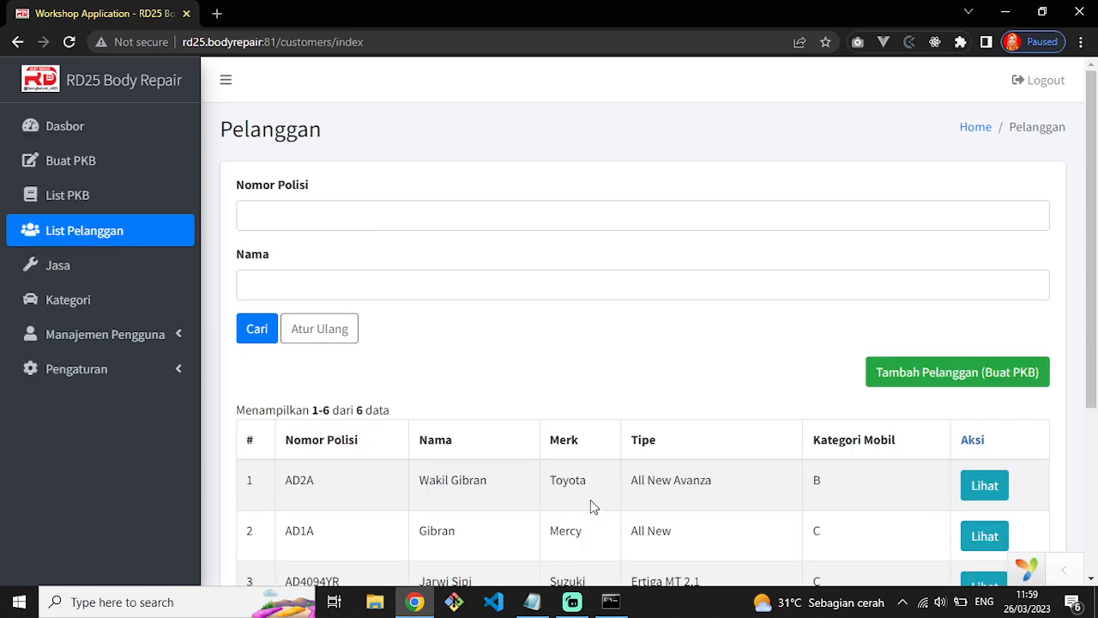
scroll(441, 465, down, 2)
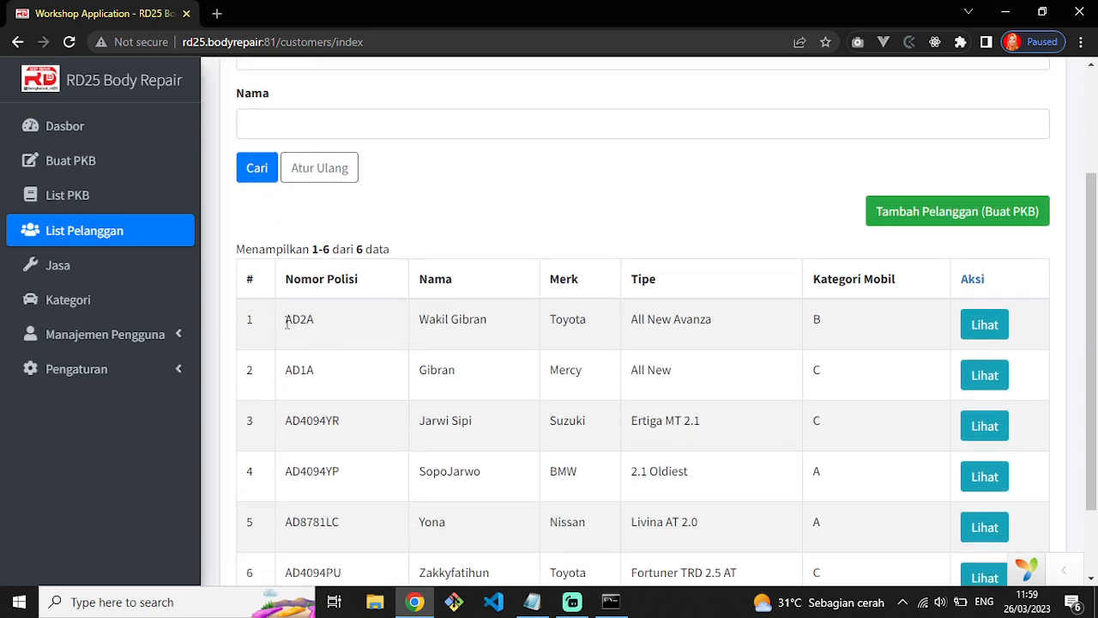
scroll(288, 327, up, 2)
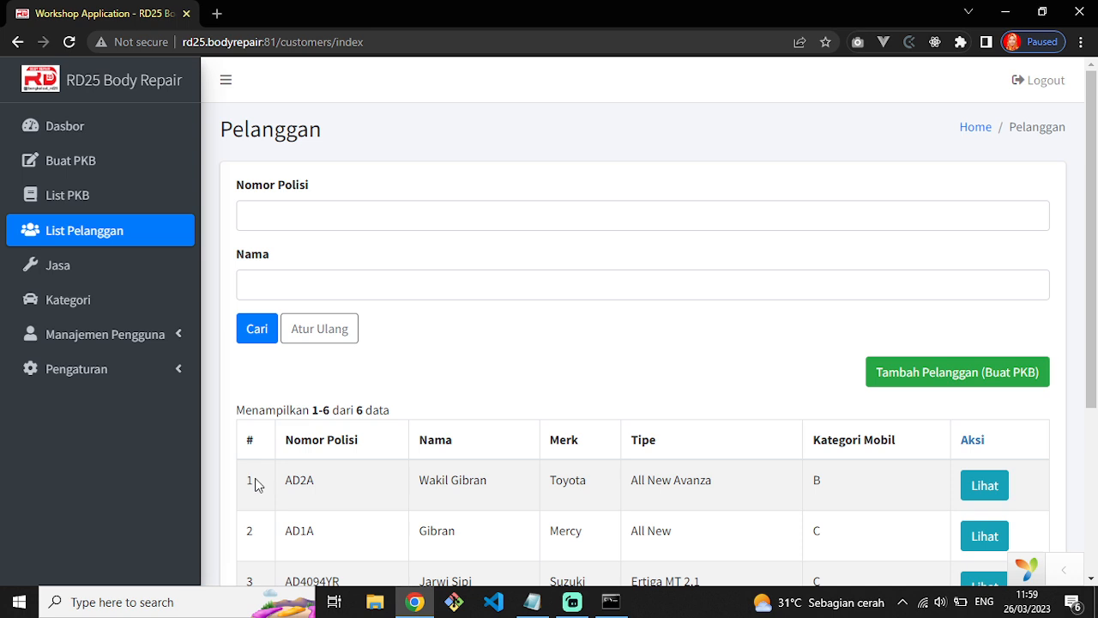
scroll(551, 444, down, 1)
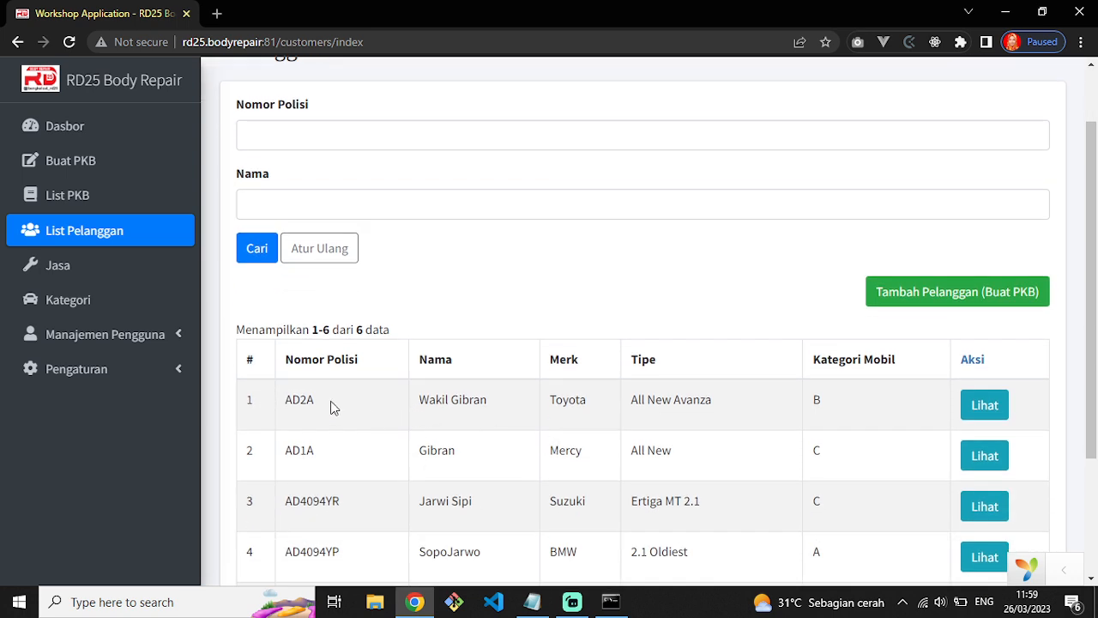
scroll(324, 402, down, 2)
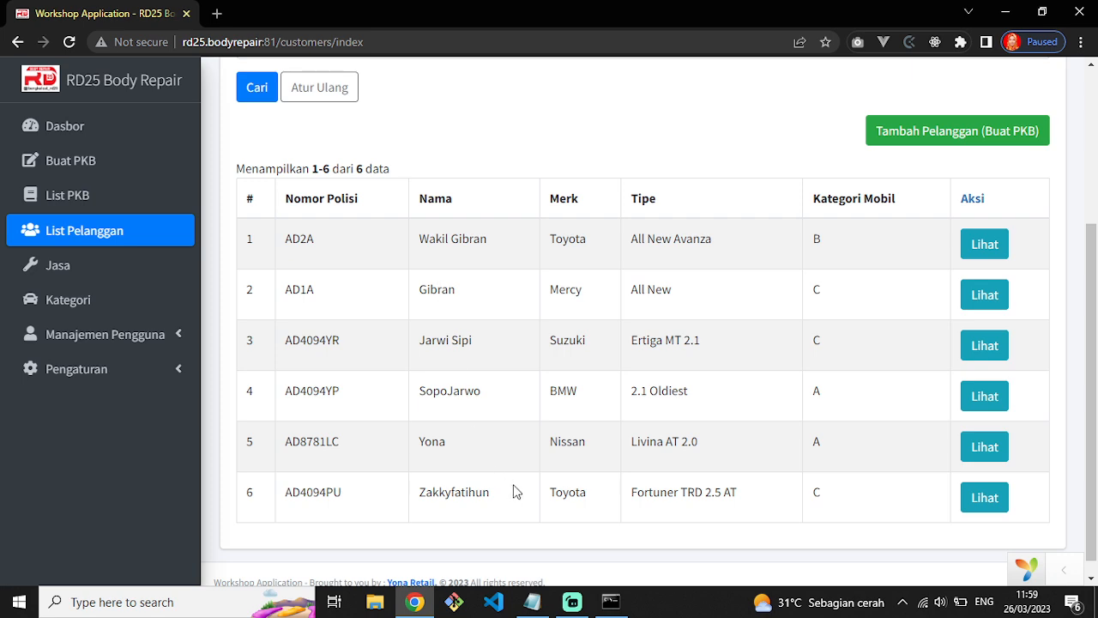
scroll(483, 398, up, 3)
scroll(488, 403, down, 3)
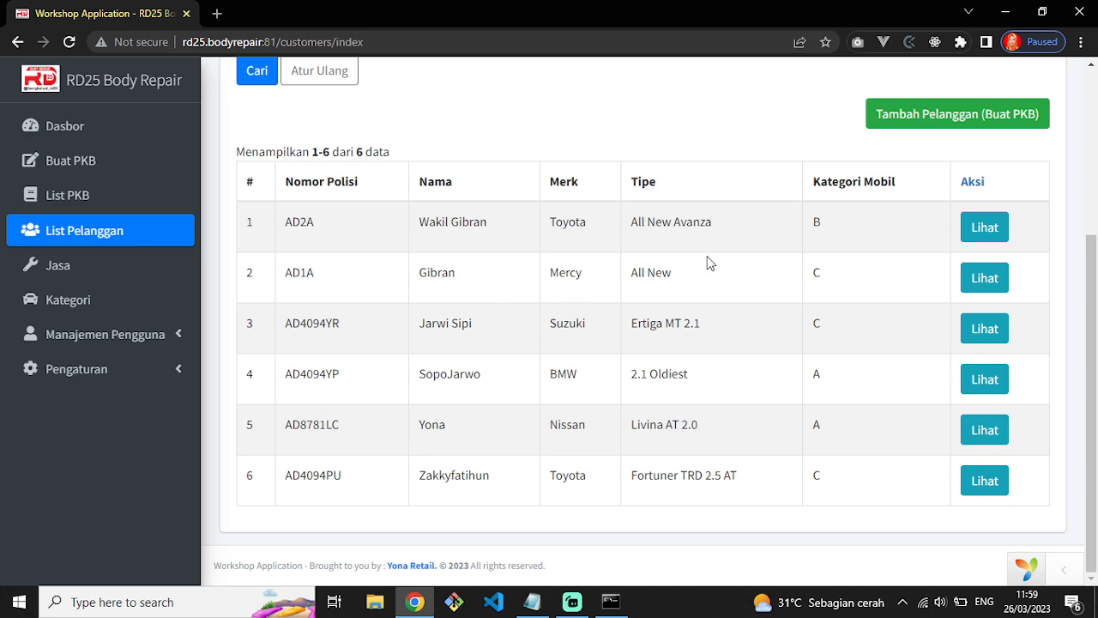
click(985, 483)
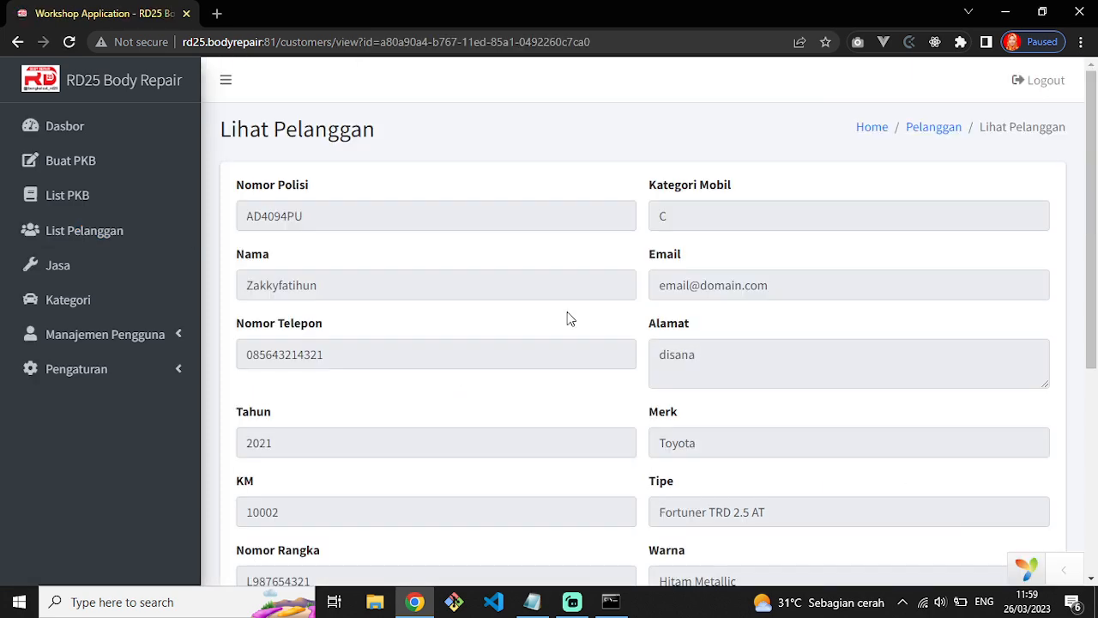
Scroll the Fortuner owner's Lihat Pelanggan page down to the List PKB table and its two work orders.
scroll(514, 343, down, 4)
scroll(433, 368, up, 5)
scroll(446, 351, down, 5)
drag(247, 339, 326, 380)
click(424, 413)
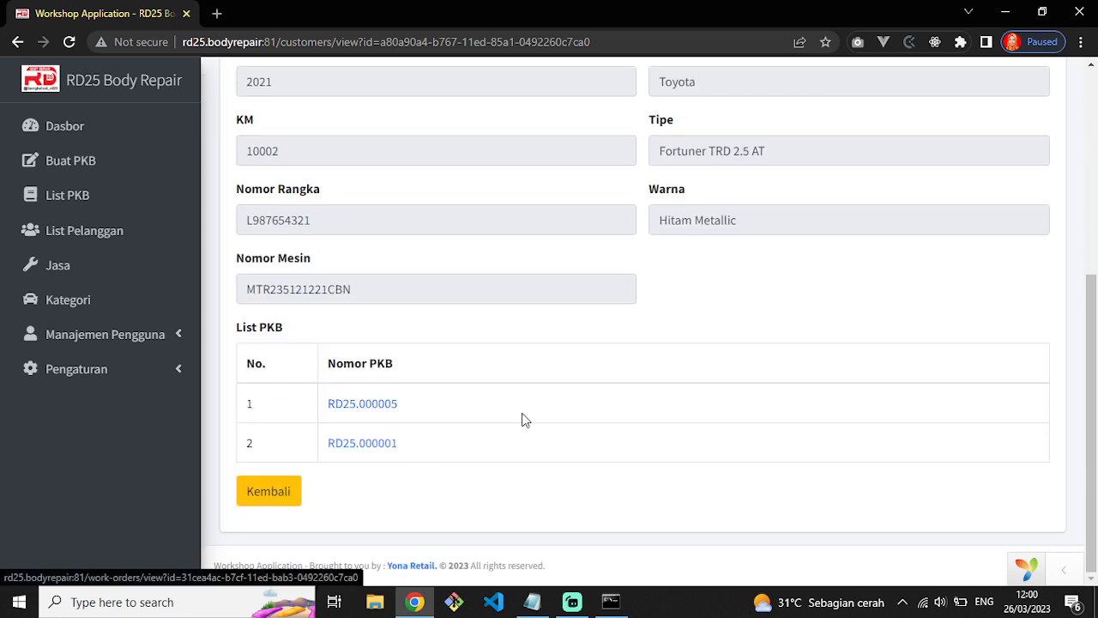
scroll(556, 421, up, 4)
scroll(553, 417, down, 1)
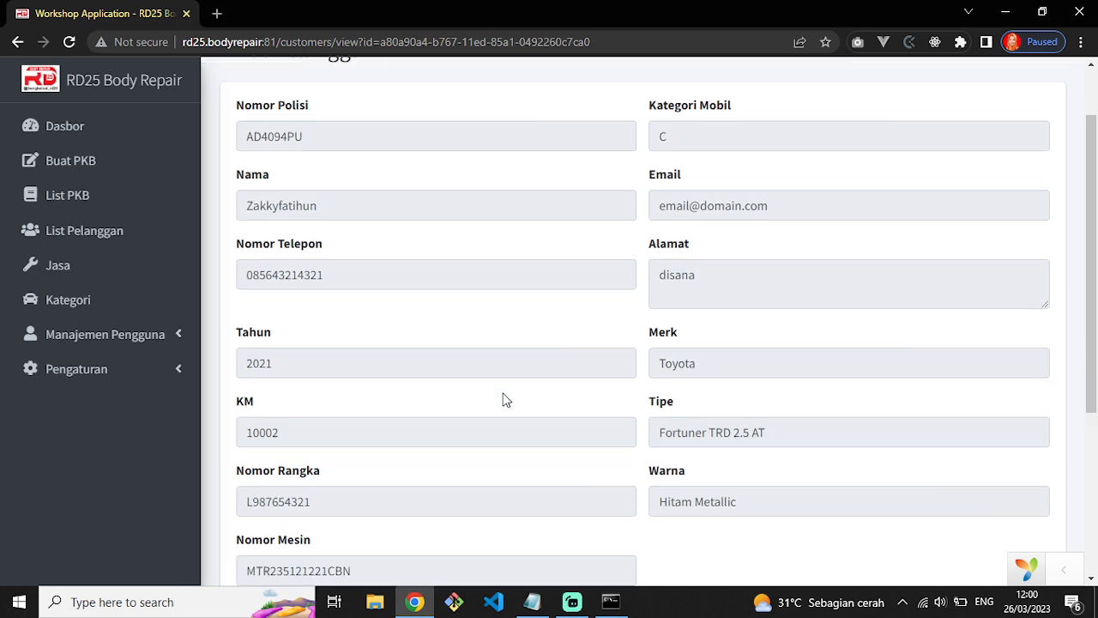
scroll(358, 279, up, 1)
drag(346, 244, 232, 248)
scroll(486, 438, down, 4)
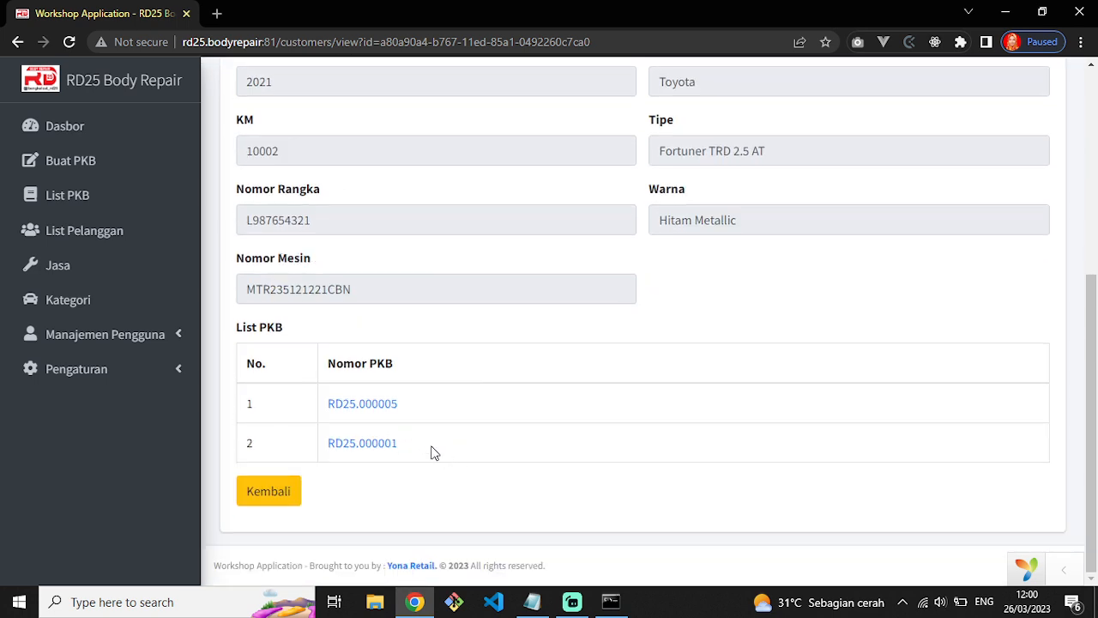
drag(444, 455, 314, 406)
click(464, 457)
Open work order RD25.000001 and check its Tiang Lock Kap Mesin service, Velg BBS Ring 18inch part and total.
click(377, 444)
drag(319, 216, 238, 221)
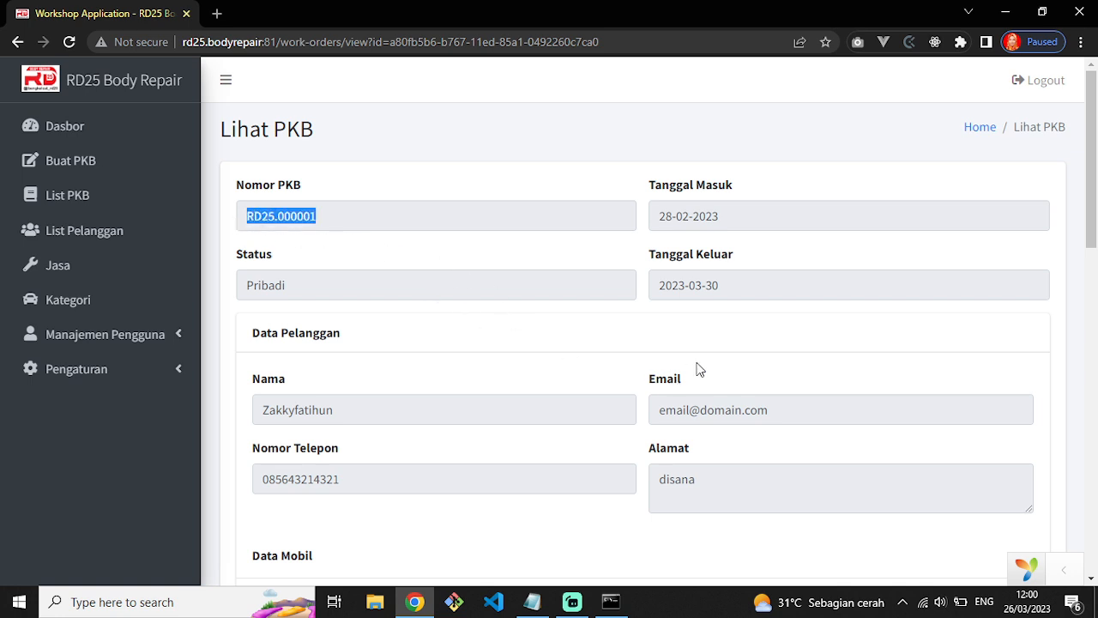
scroll(696, 368, down, 9)
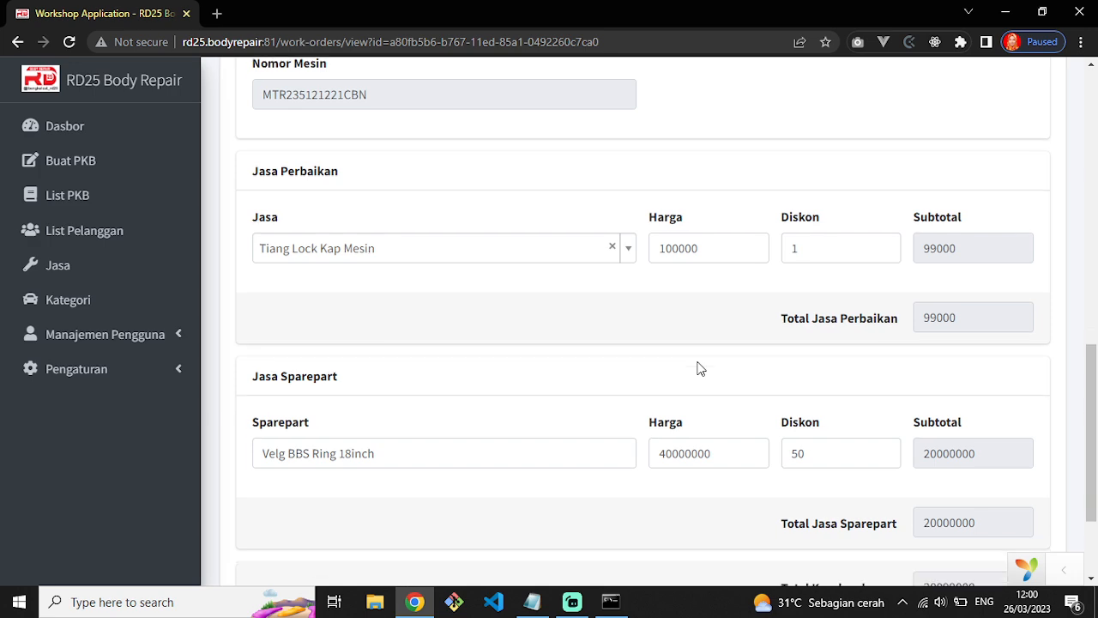
scroll(697, 368, down, 2)
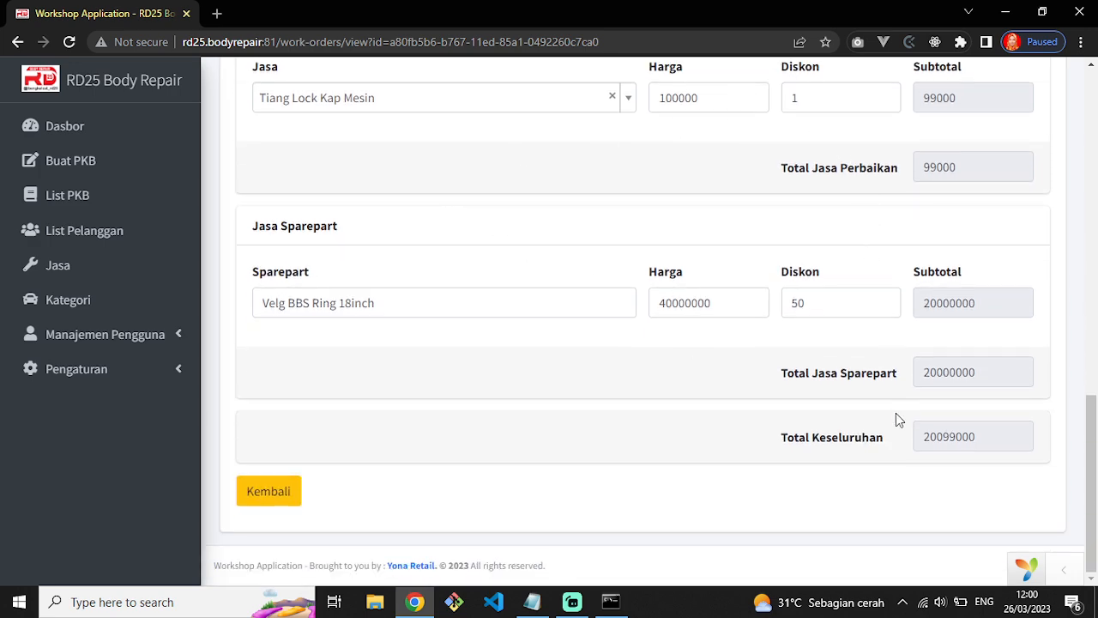
scroll(451, 492, up, 11)
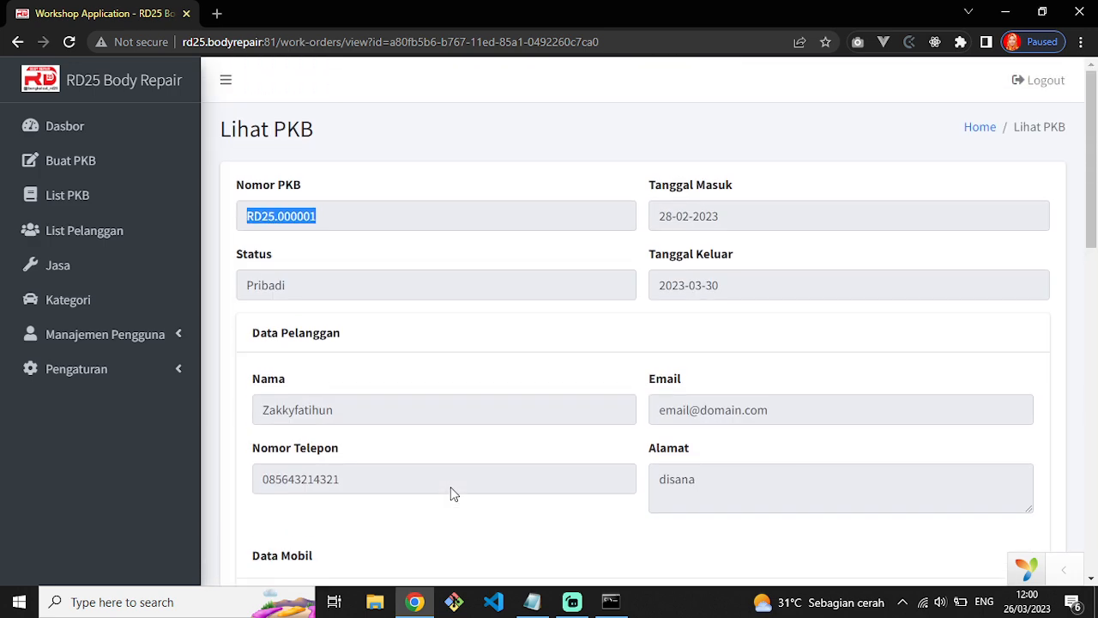
scroll(452, 492, down, 11)
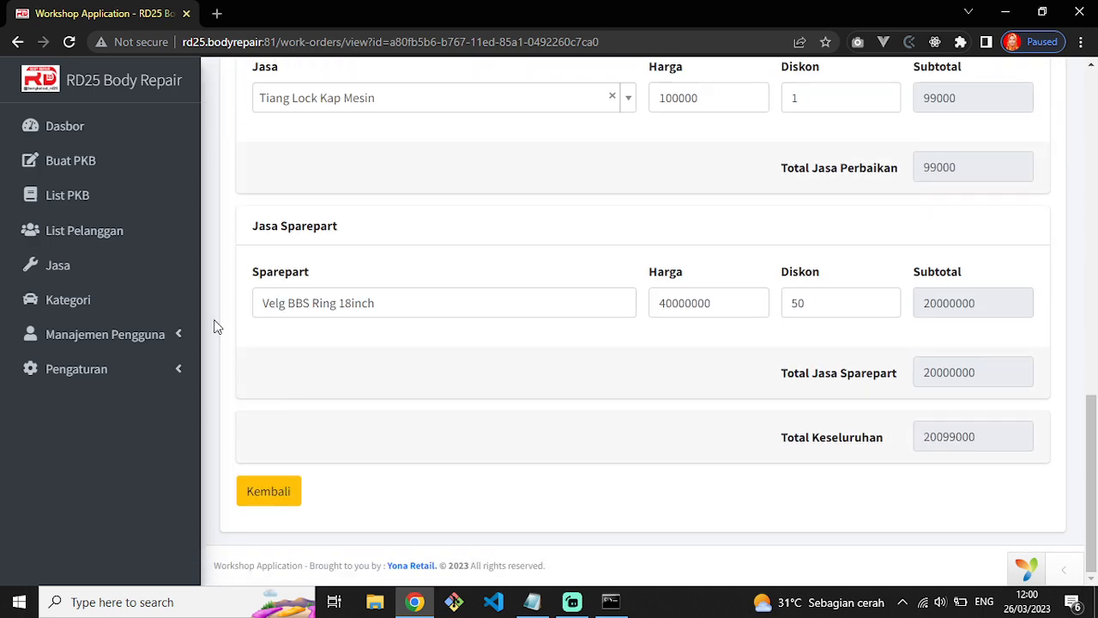
Return to List Pelanggan and reopen the Toyota Fortuner owner's record on row 6.
click(97, 232)
scroll(660, 471, down, 3)
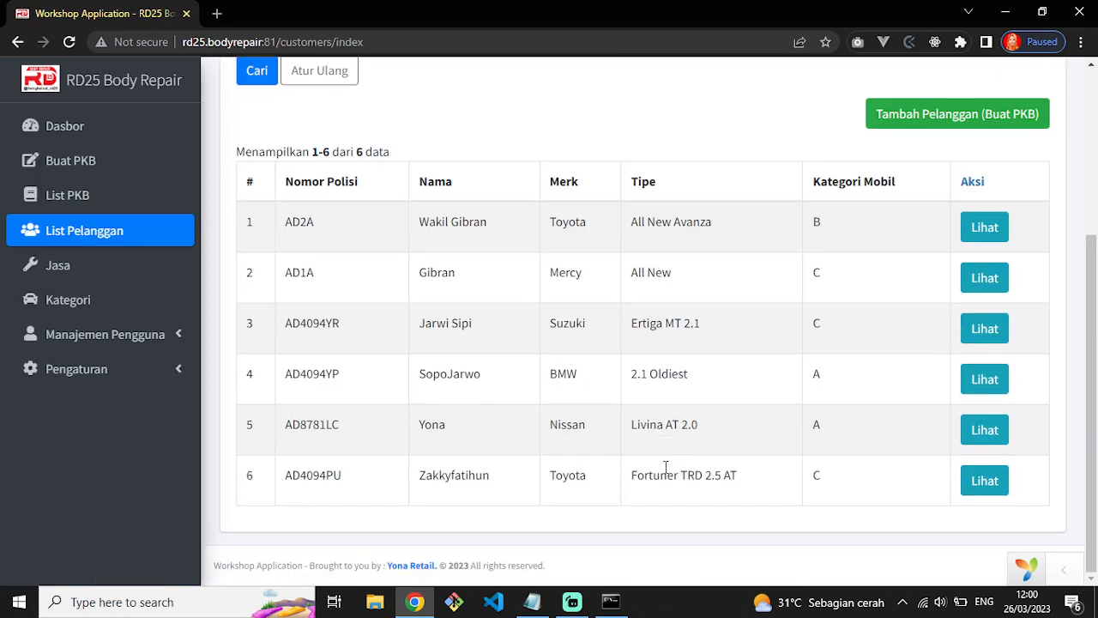
click(978, 480)
scroll(437, 400, down, 5)
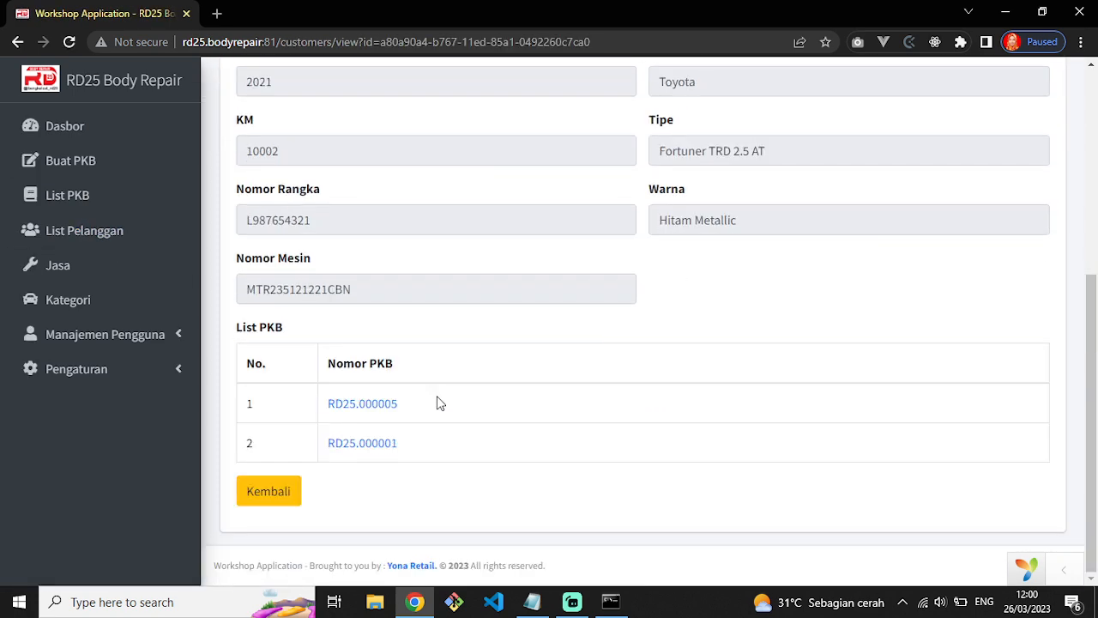
Open work order RD25.000005, review its 38247000 total, then go back to List PKB.
drag(433, 405, 343, 403)
click(373, 408)
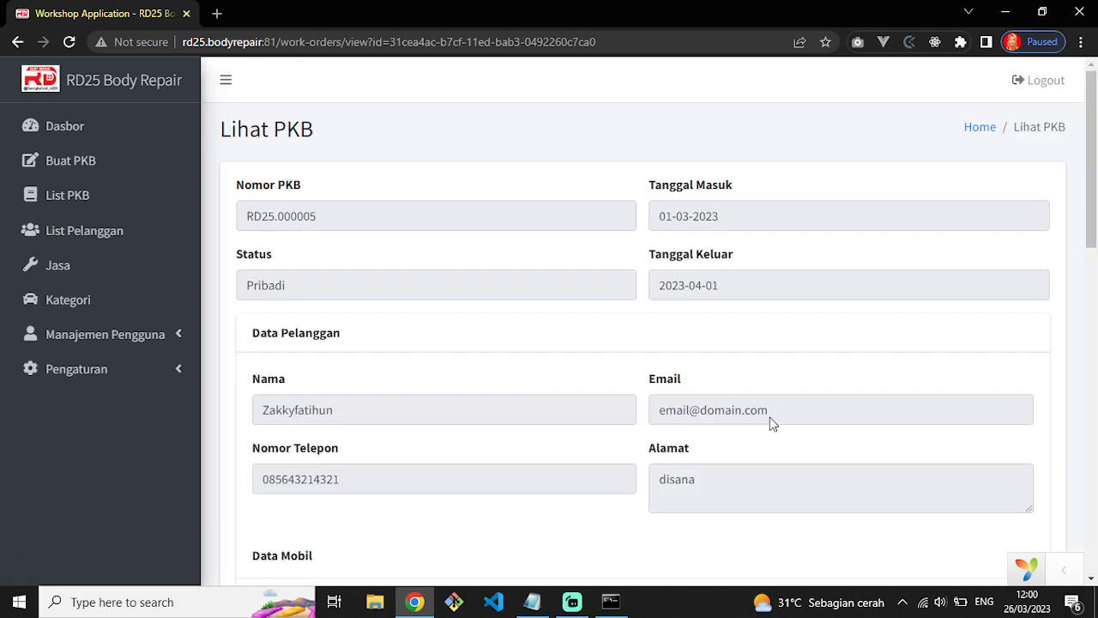
drag(312, 220, 357, 248)
scroll(571, 382, down, 10)
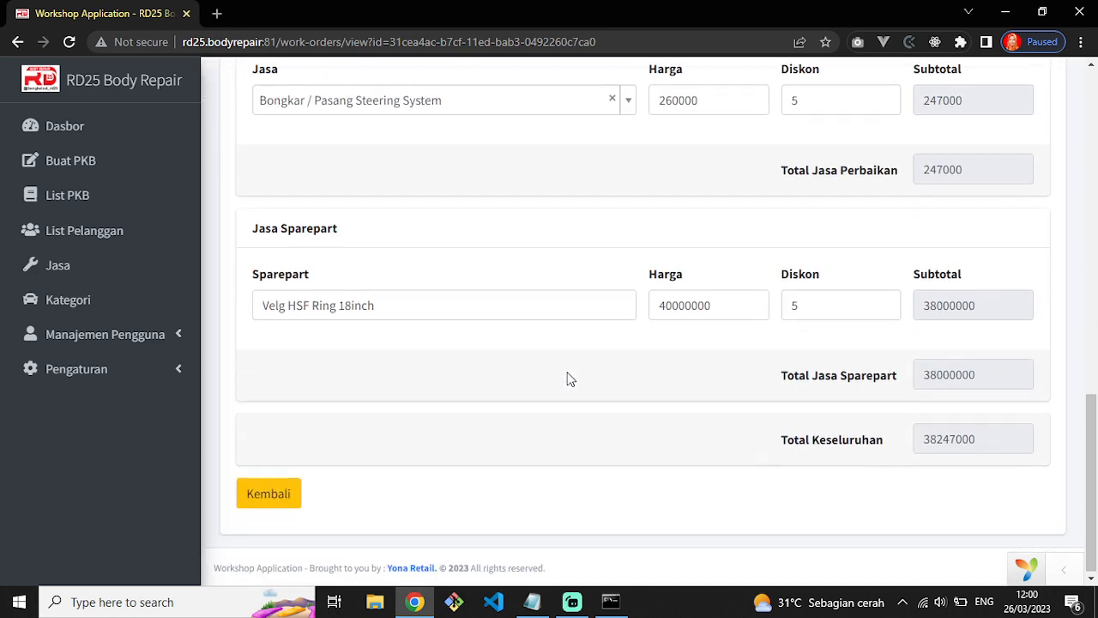
scroll(527, 382, up, 1)
scroll(372, 492, down, 1)
click(286, 492)
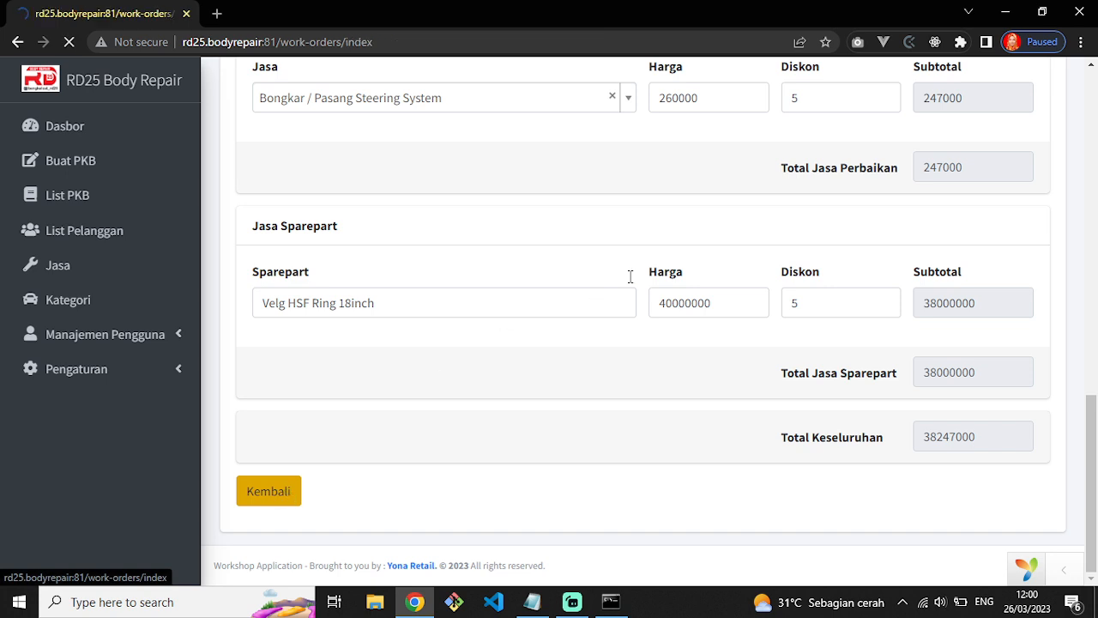
click(86, 204)
scroll(711, 413, down, 3)
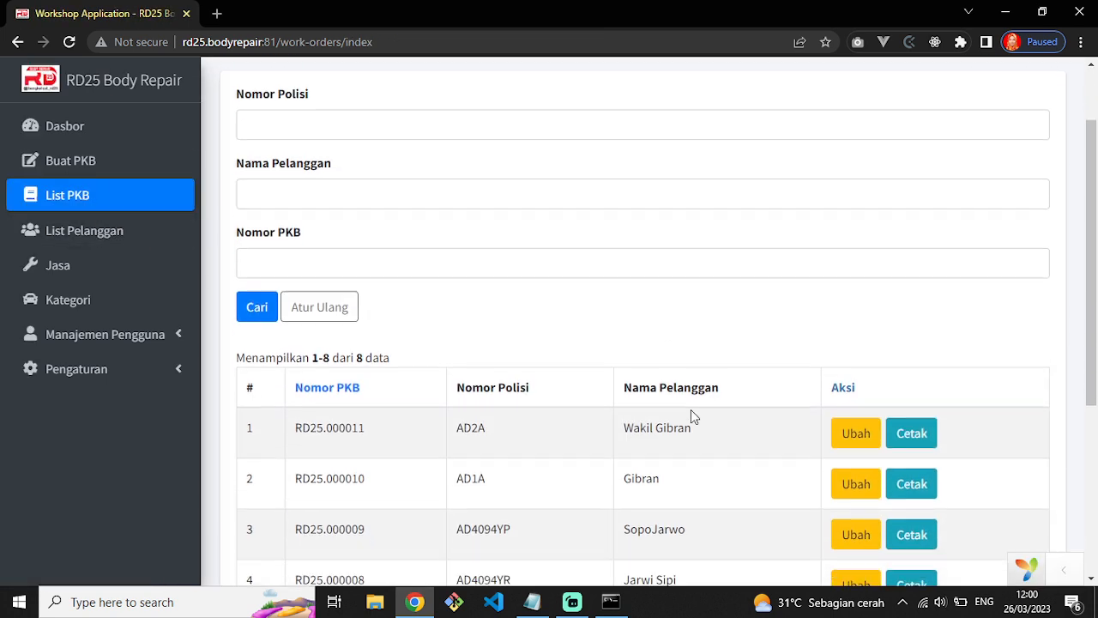
scroll(356, 342, up, 2)
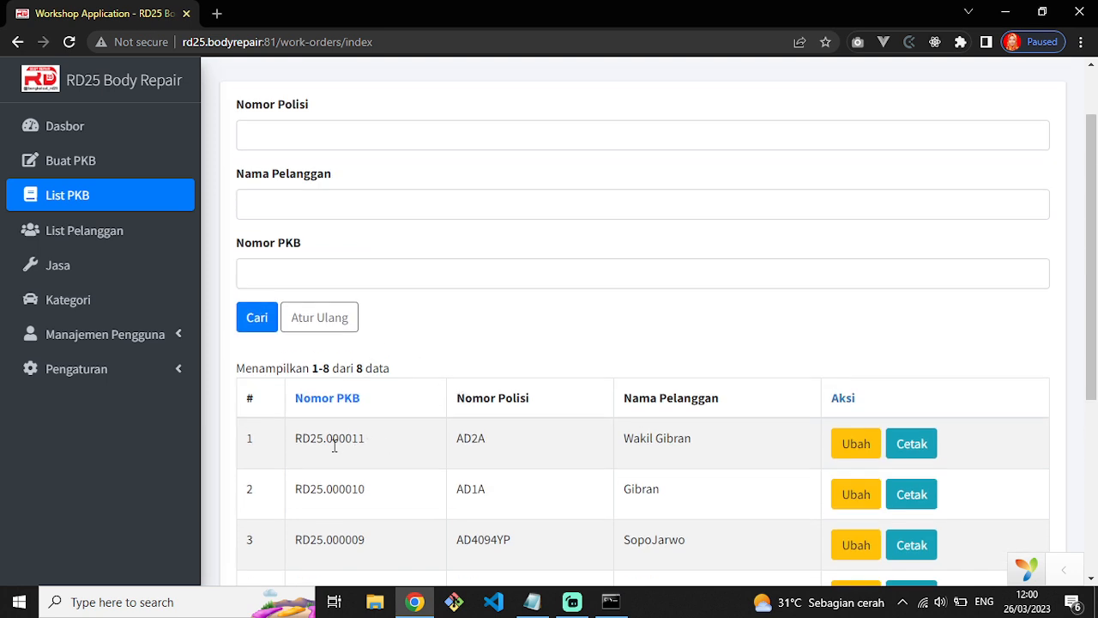
scroll(403, 455, down, 4)
scroll(383, 423, up, 3)
scroll(383, 428, down, 4)
scroll(399, 463, up, 3)
scroll(404, 467, down, 3)
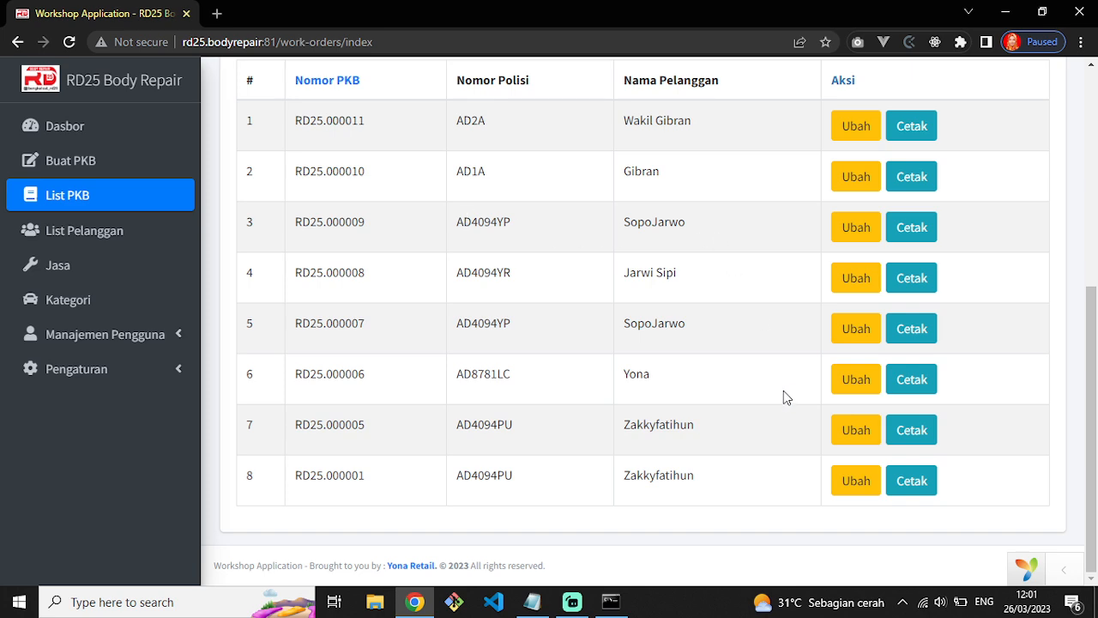
click(844, 491)
scroll(385, 448, down, 5)
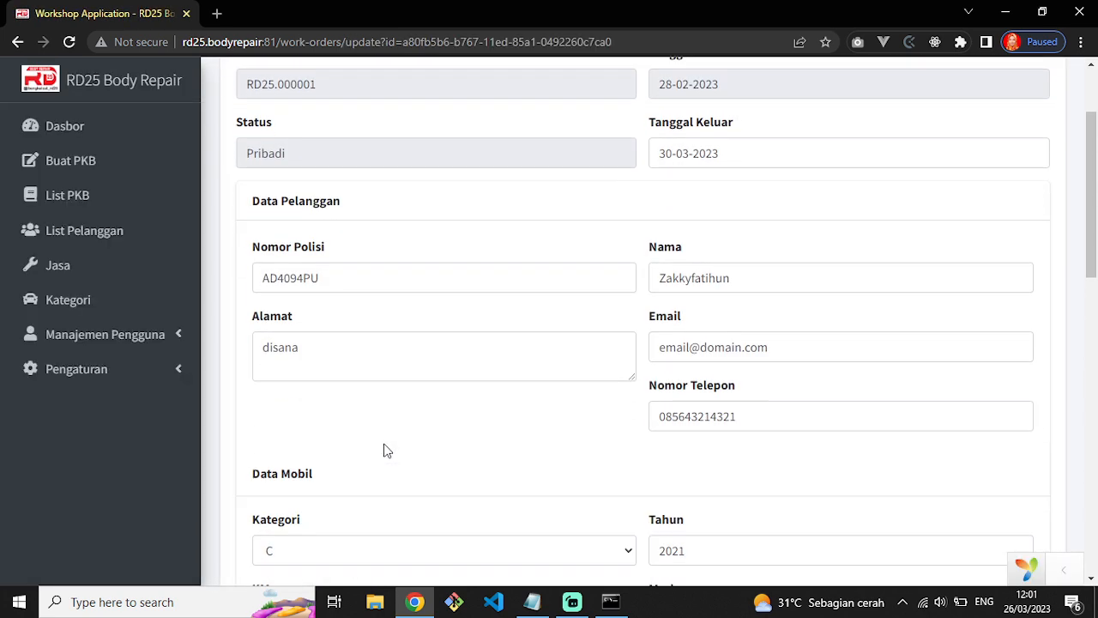
scroll(384, 392, down, 4)
scroll(530, 347, down, 3)
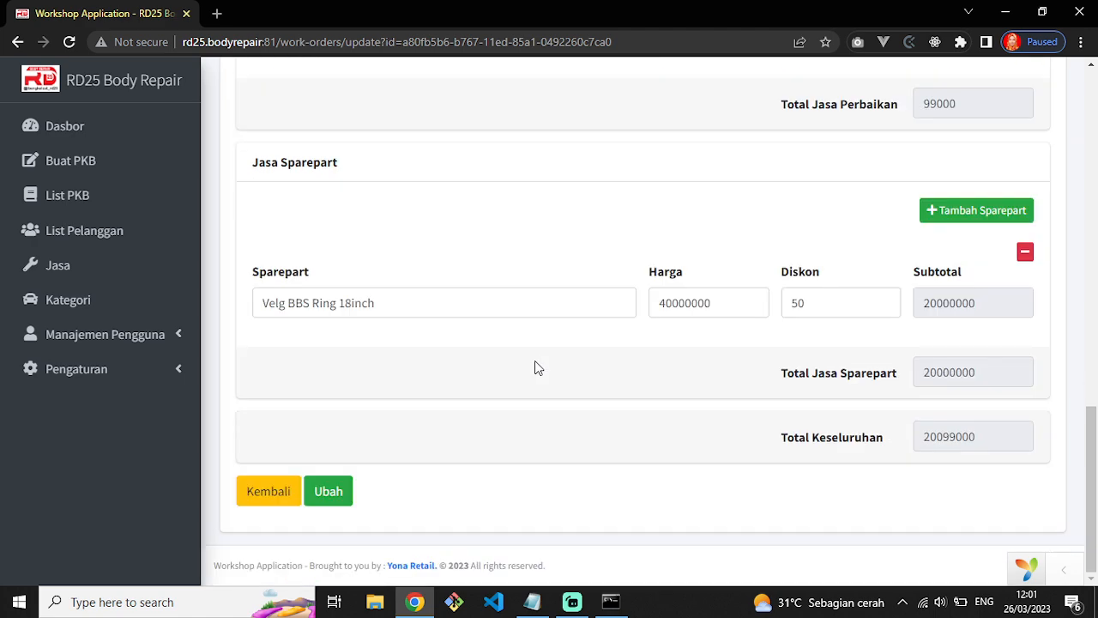
click(269, 491)
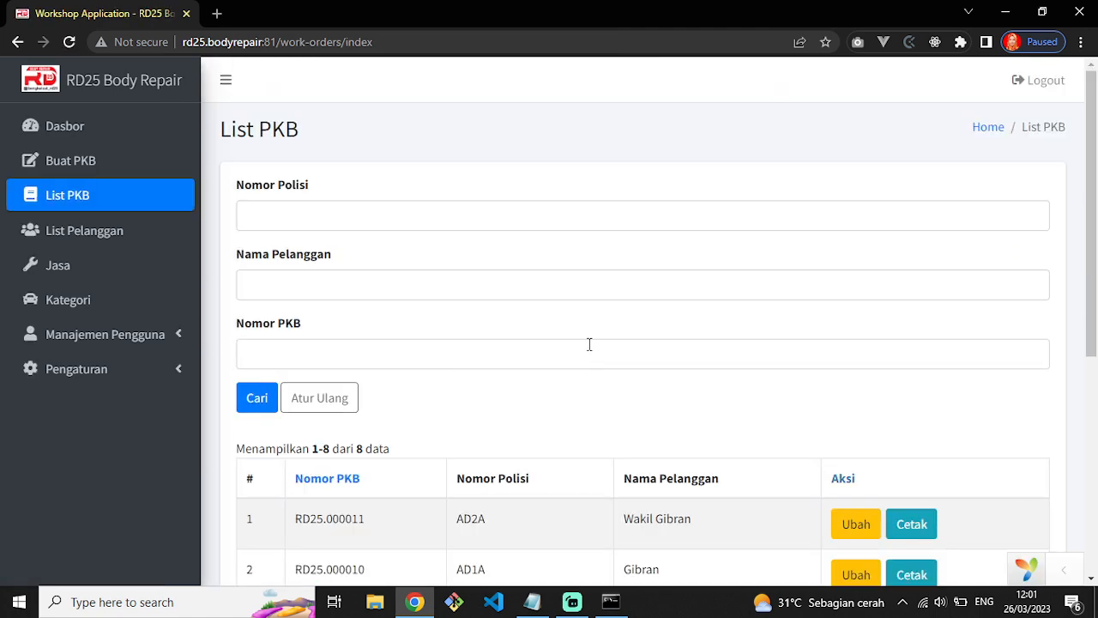
scroll(992, 534, down, 5)
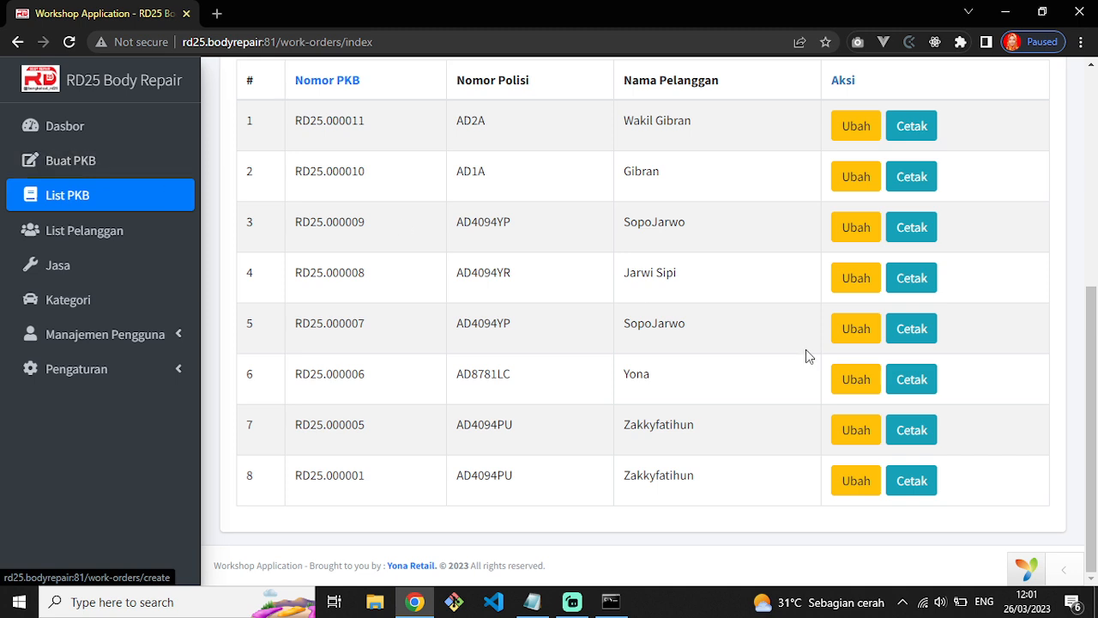
Start a new work order and review its entry date 26-03-2023 and number RD25.000012.
click(92, 169)
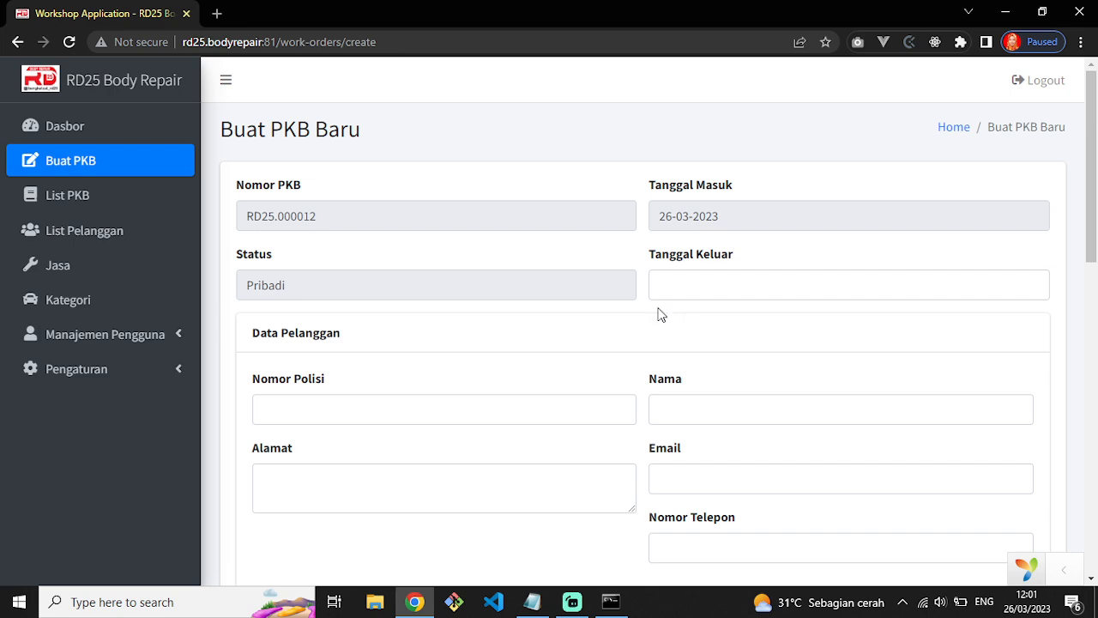
scroll(661, 322, down, 10)
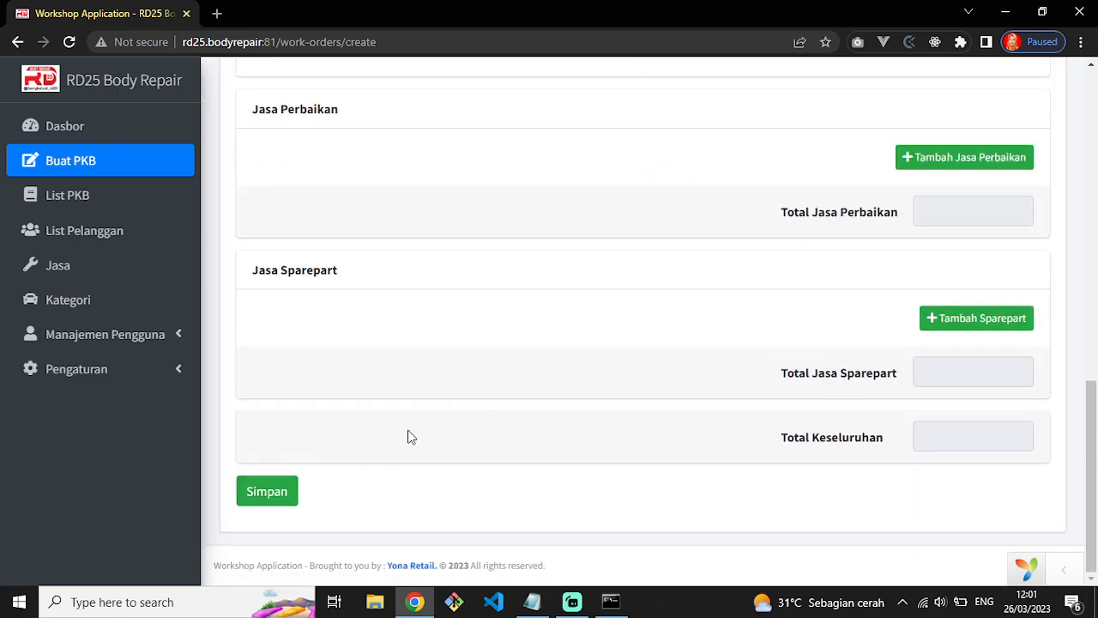
scroll(713, 402, up, 10)
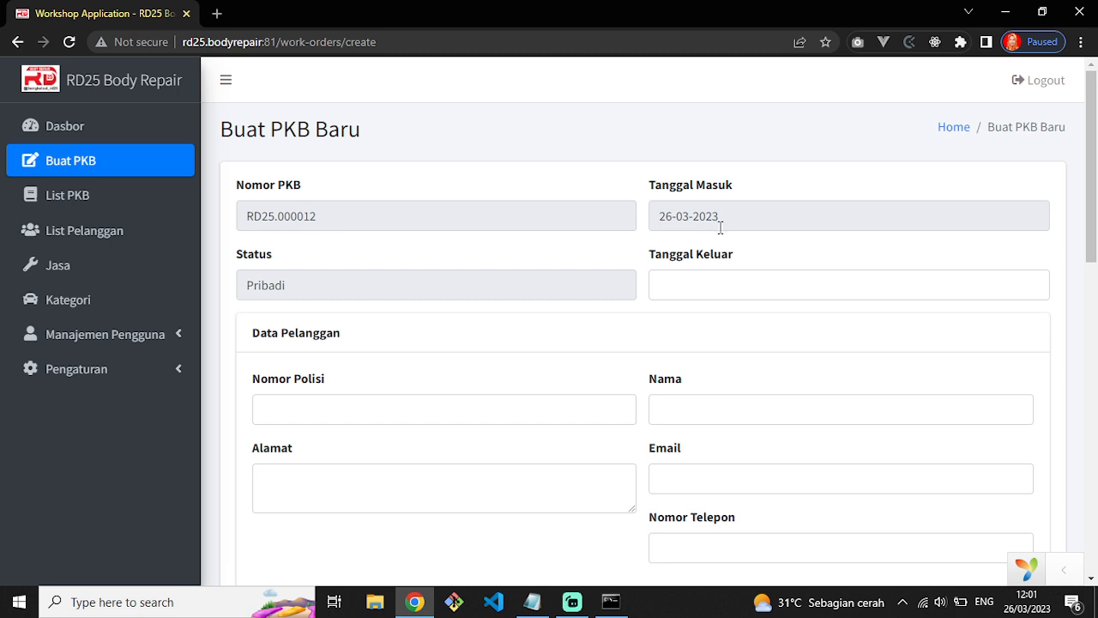
triple_click(716, 214)
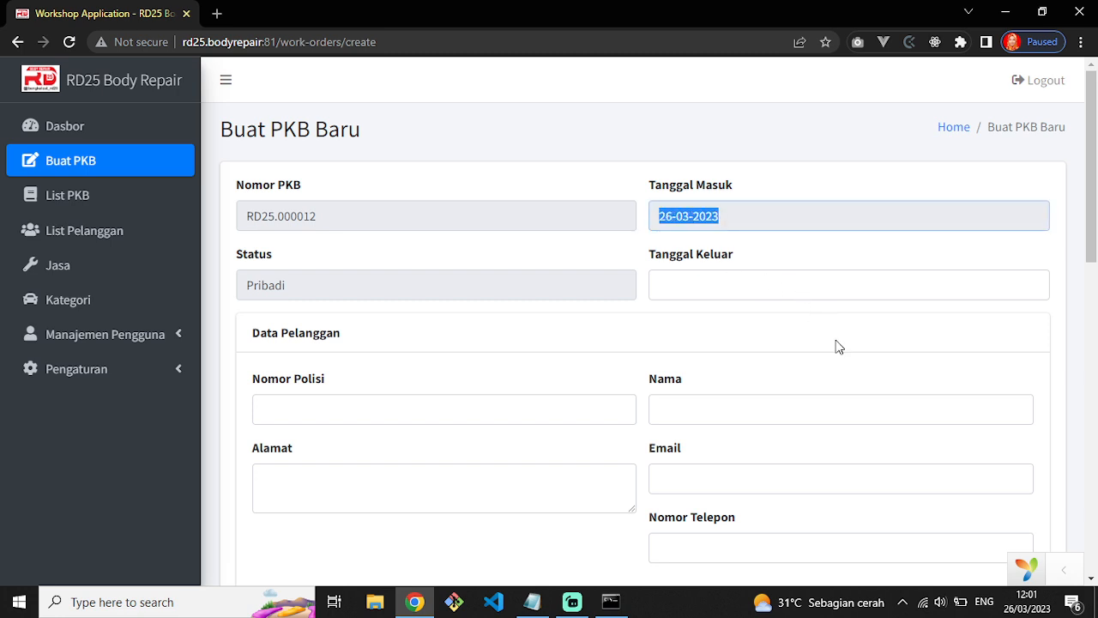
click(686, 214)
drag(660, 214, 783, 222)
click(774, 280)
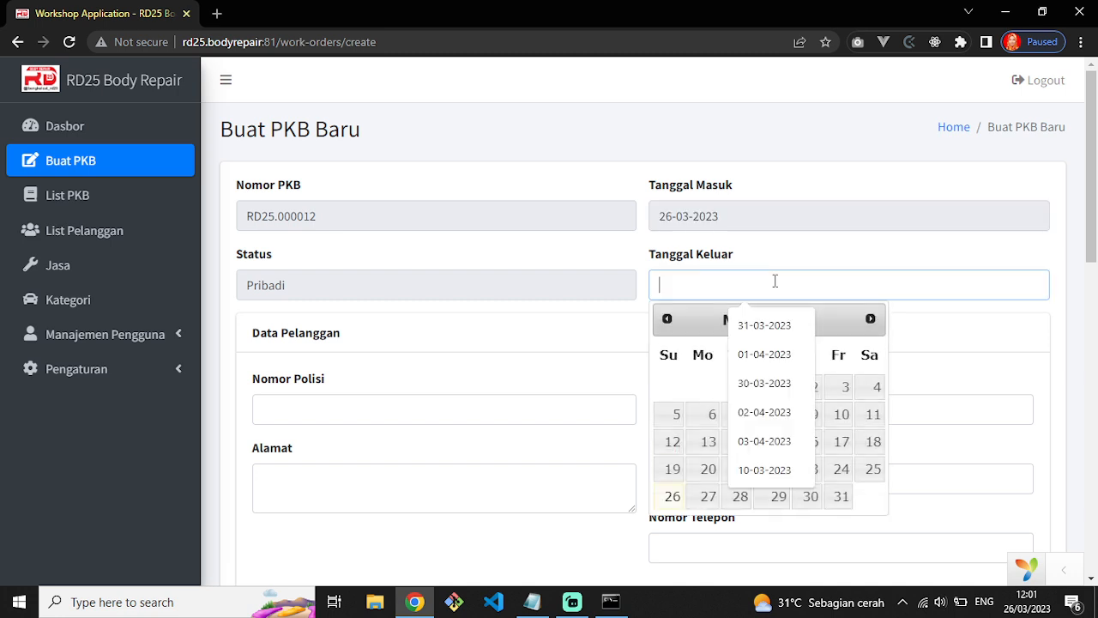
click(309, 239)
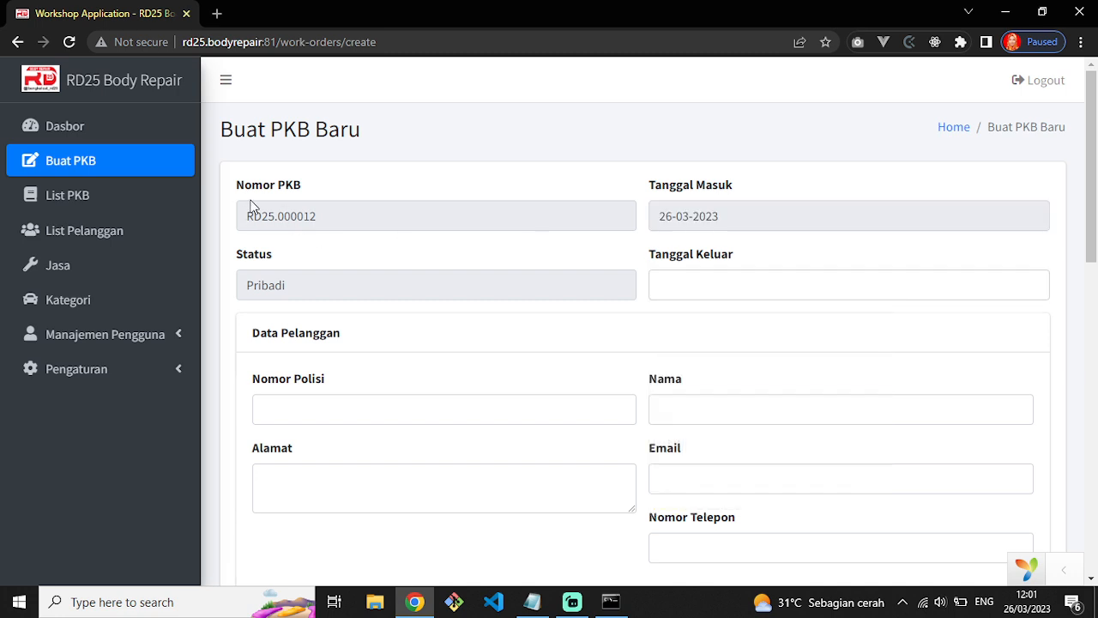
drag(249, 215, 324, 216)
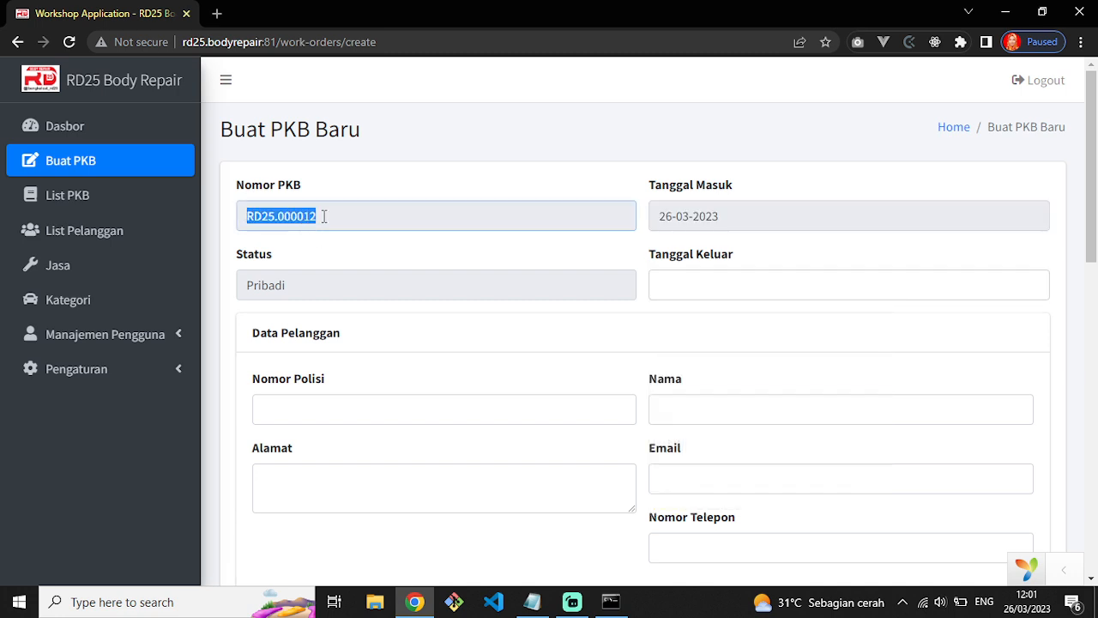
Check List PKB for the last existing work order number.
click(135, 199)
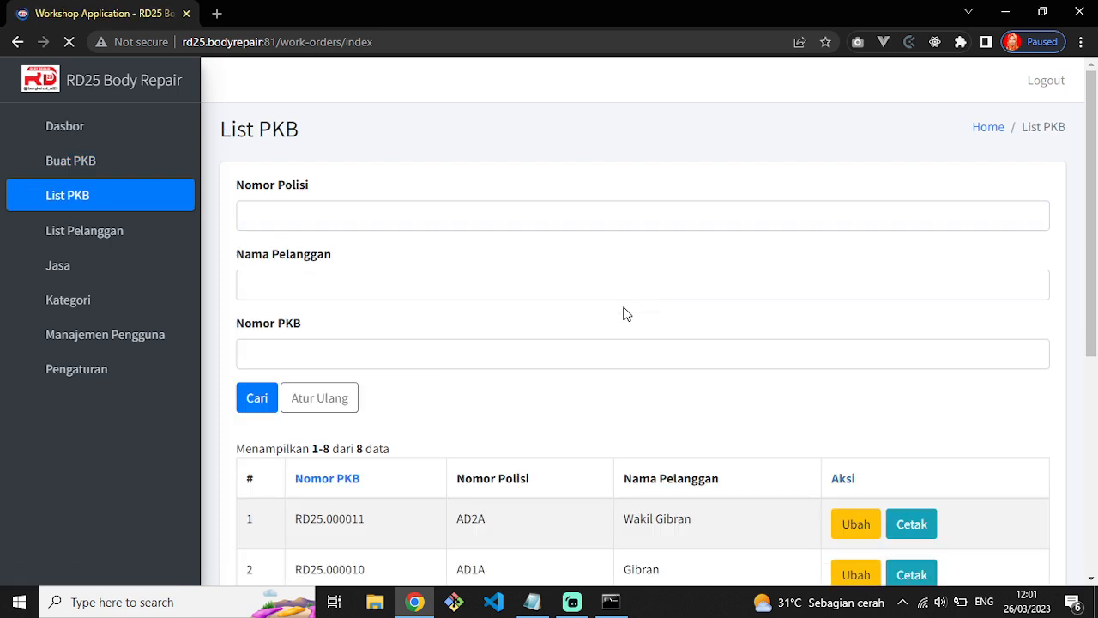
scroll(339, 451, down, 1)
scroll(339, 450, down, 1)
drag(372, 375, 289, 366)
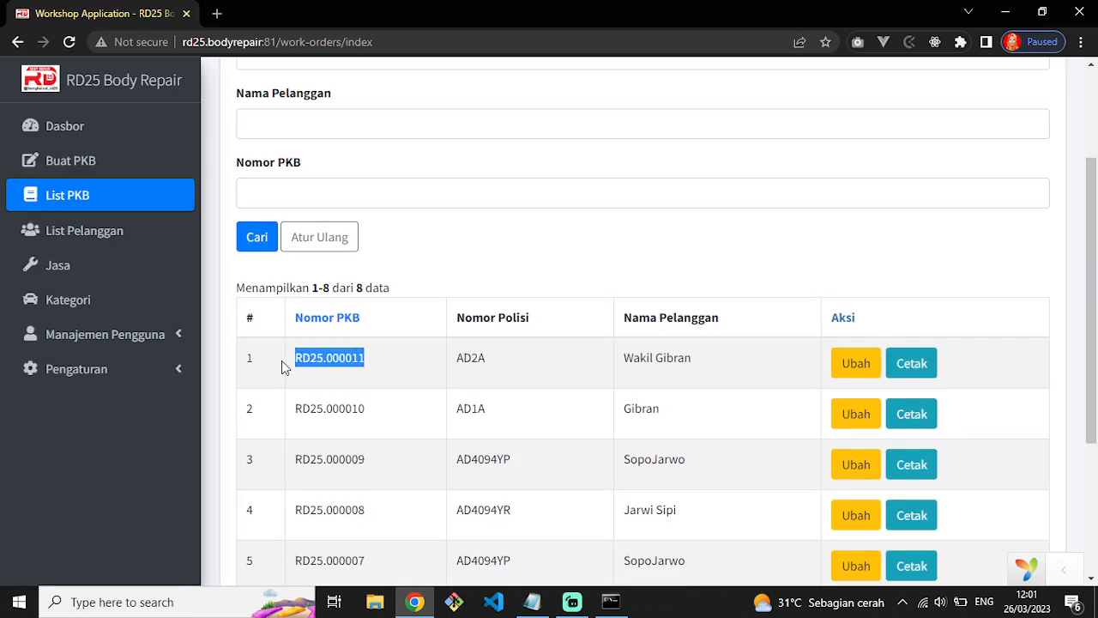
Return to the Buat PKB form and confirm number RD25.000012 with status Pribadi.
click(103, 160)
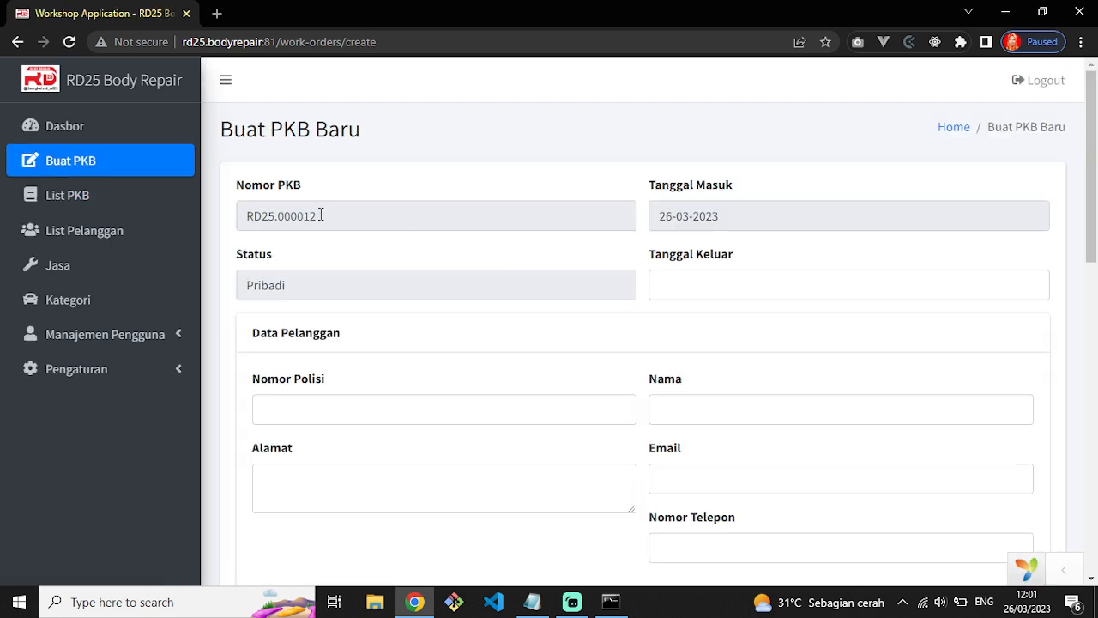
drag(321, 214, 248, 215)
click(315, 290)
drag(293, 290, 249, 285)
Set the work order's exit date to 26 April 2023.
click(323, 284)
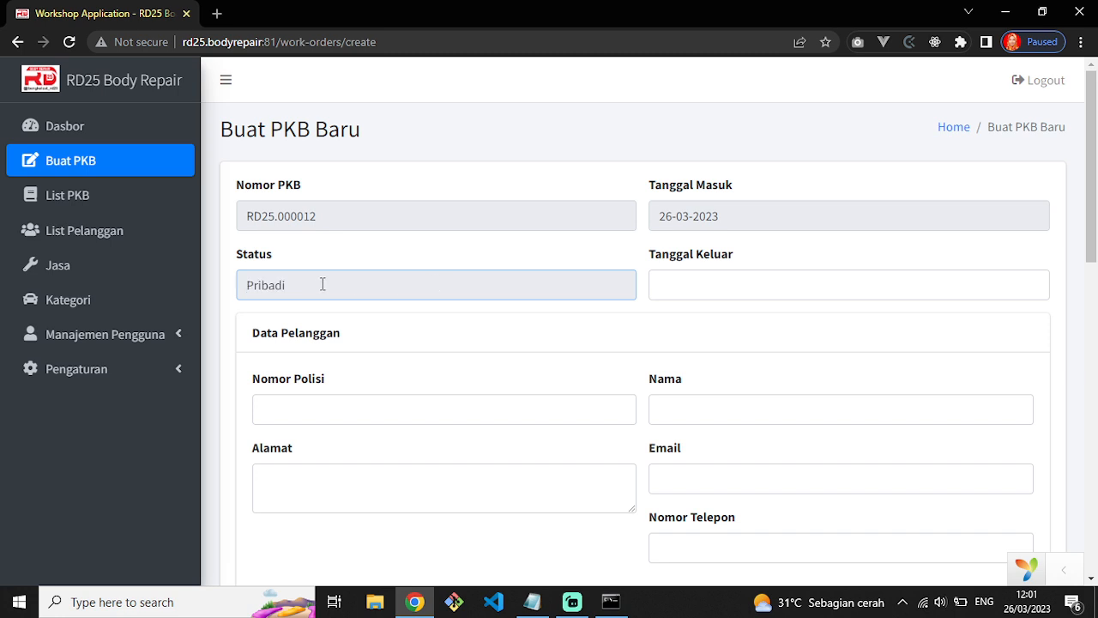
click(806, 276)
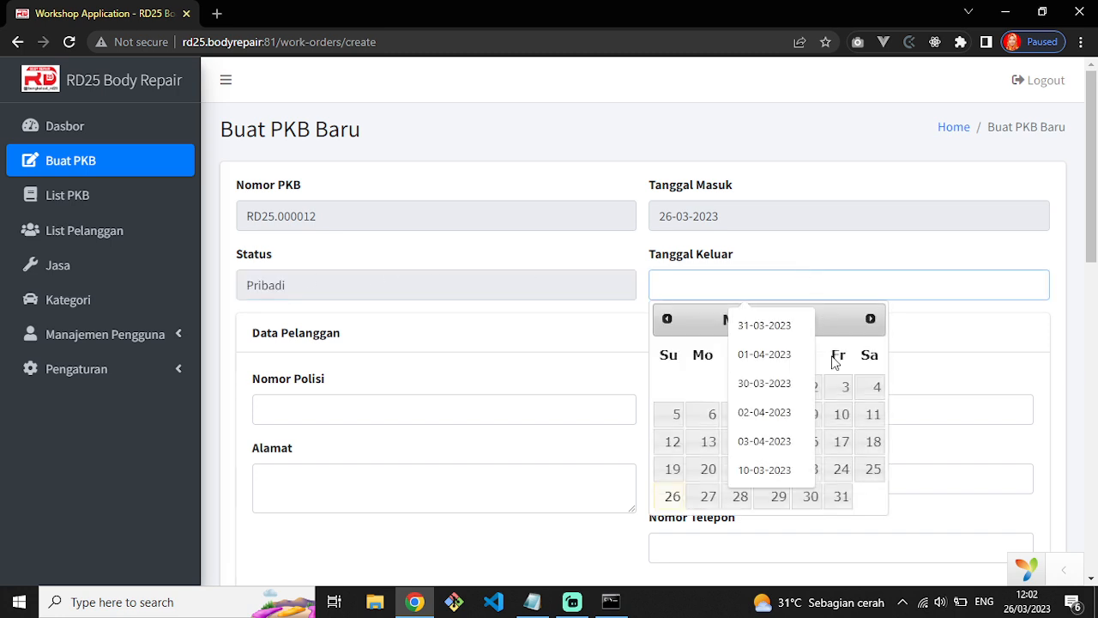
click(870, 320)
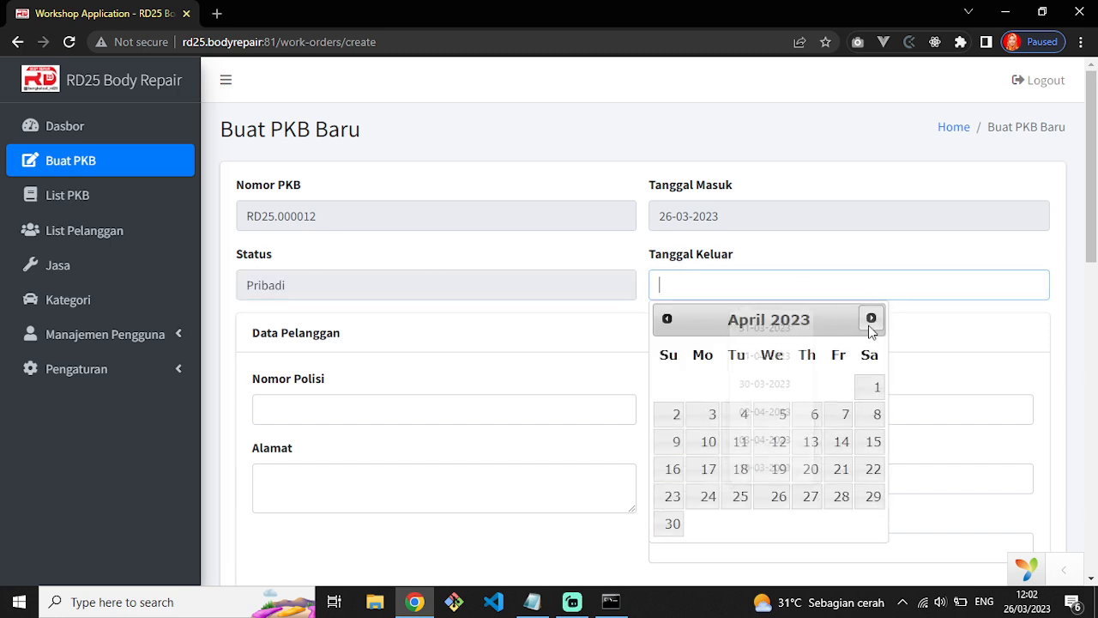
click(784, 498)
Enter plate number AD2A so the customer details autofill.
click(415, 408)
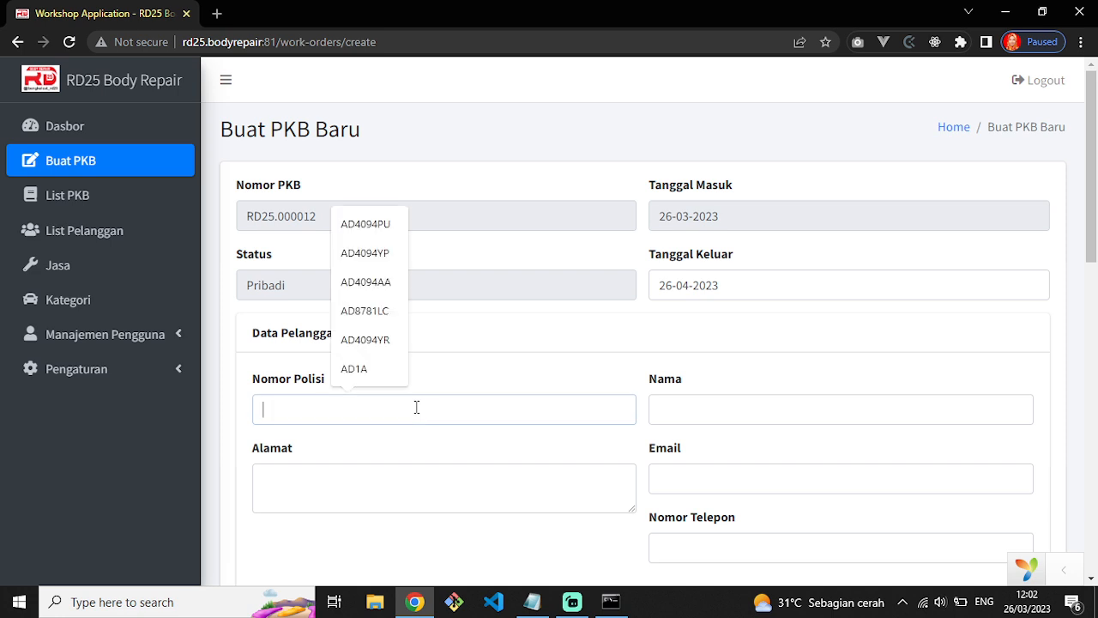
scroll(492, 334, down, 1)
click(398, 341)
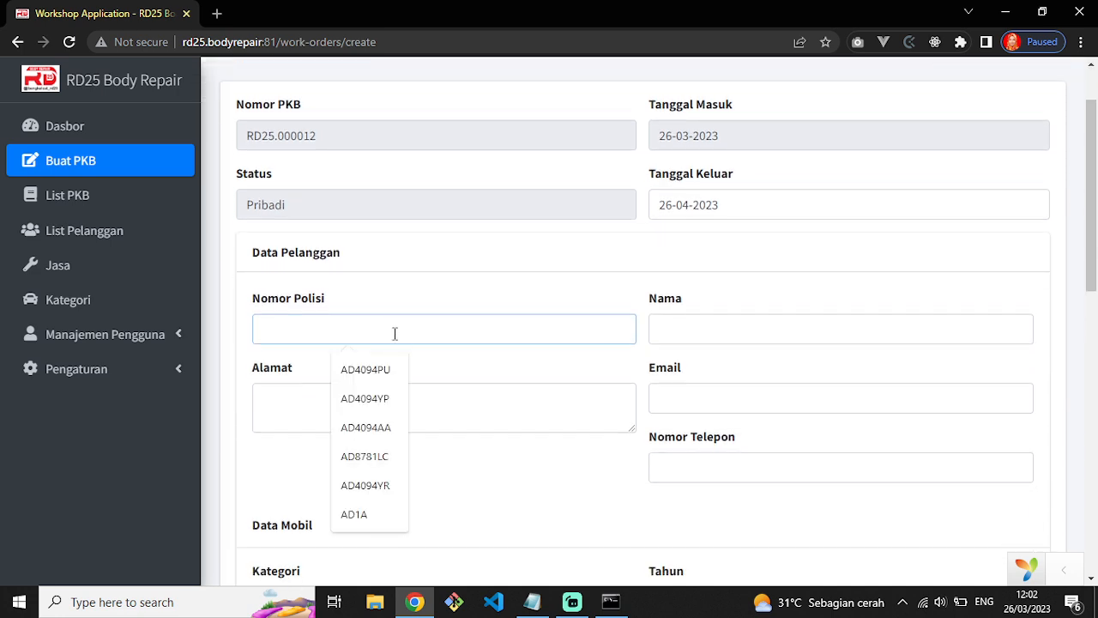
text(AD2A)
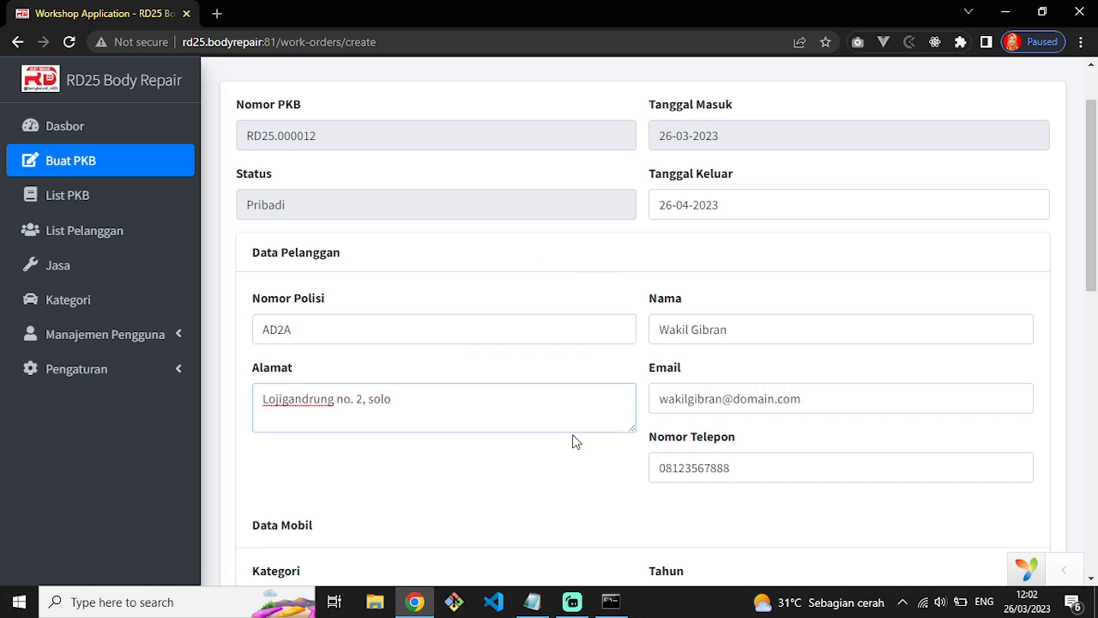
scroll(574, 440, down, 3)
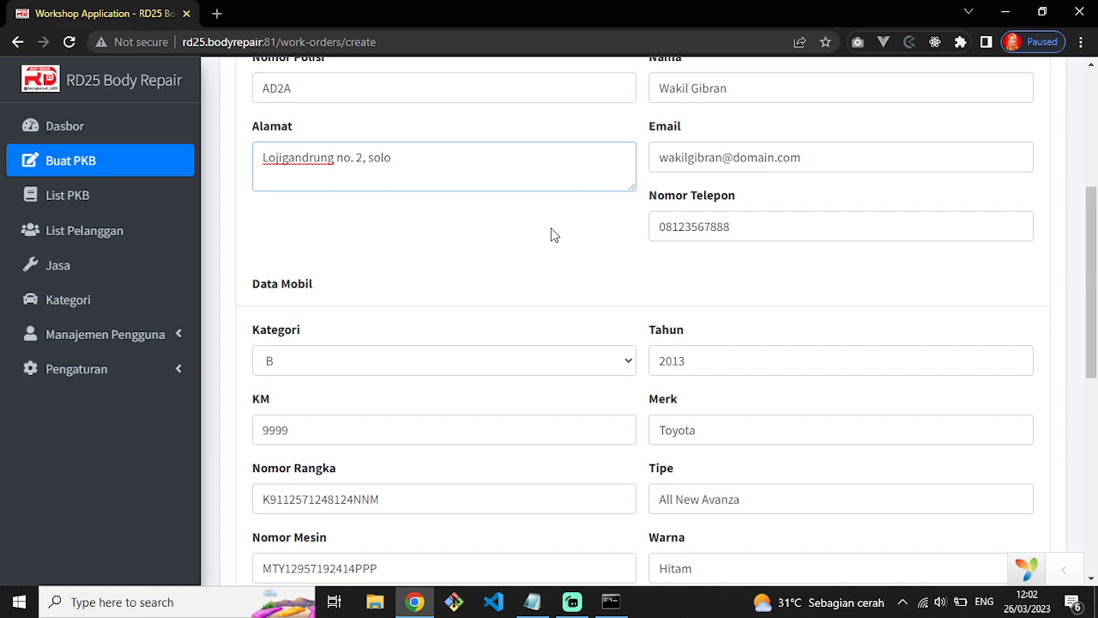
scroll(554, 228, up, 1)
key(shift+Tab)
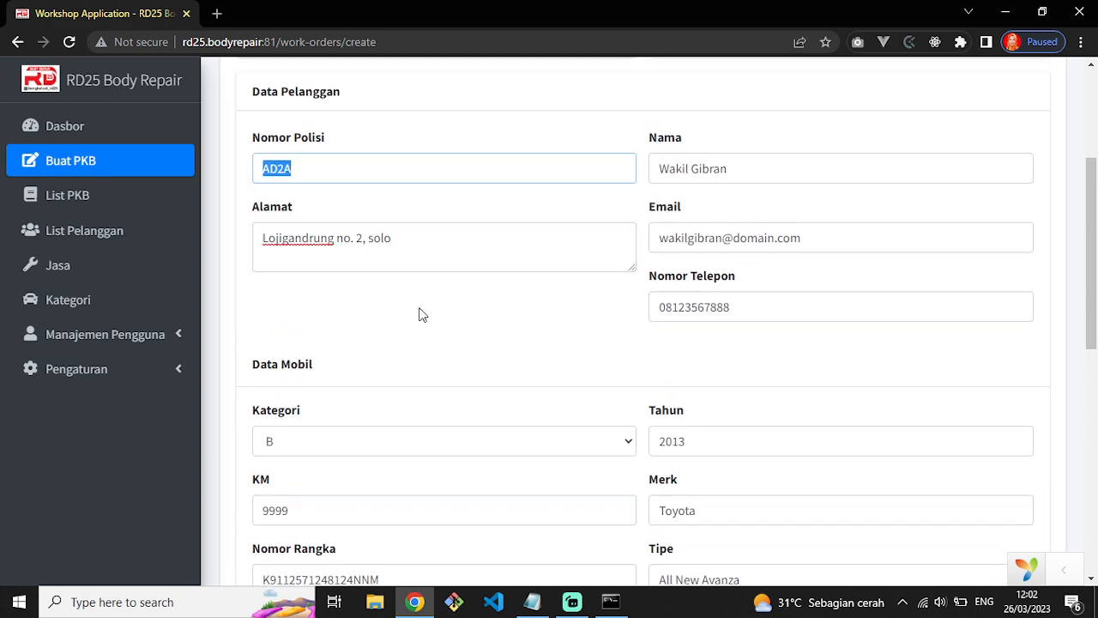
scroll(470, 342, down, 8)
scroll(468, 337, up, 10)
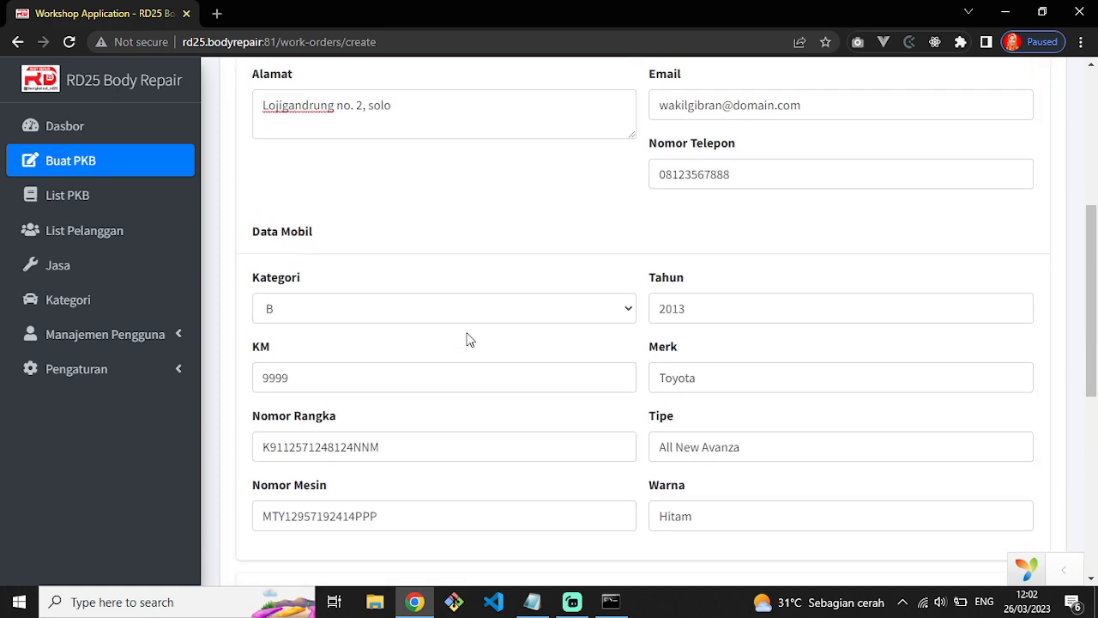
drag(659, 276, 756, 278)
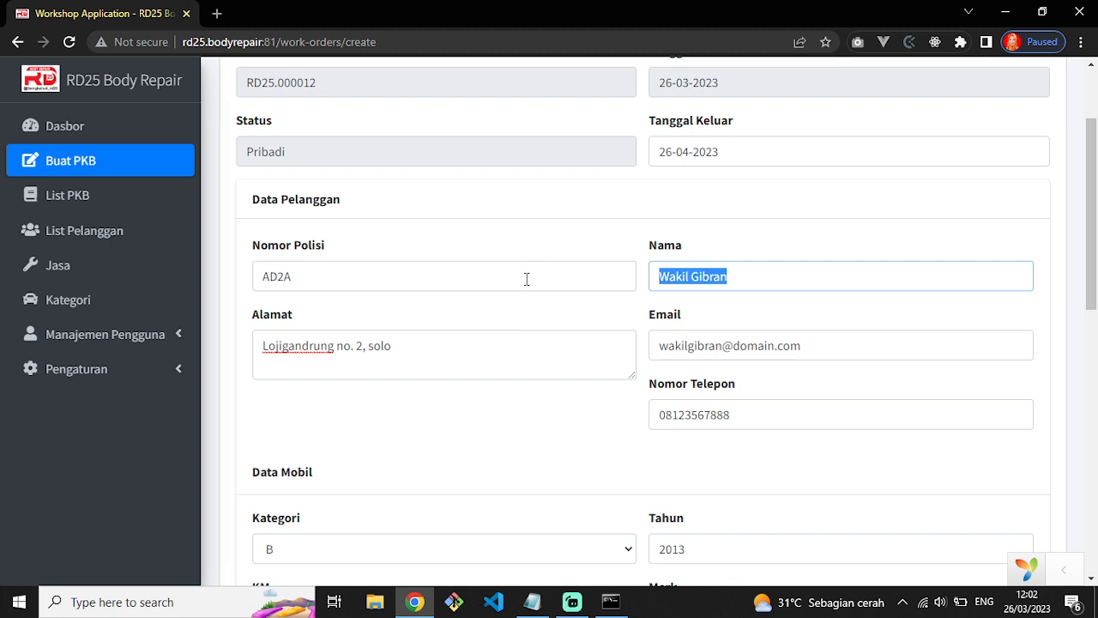
drag(313, 277, 228, 277)
click(298, 273)
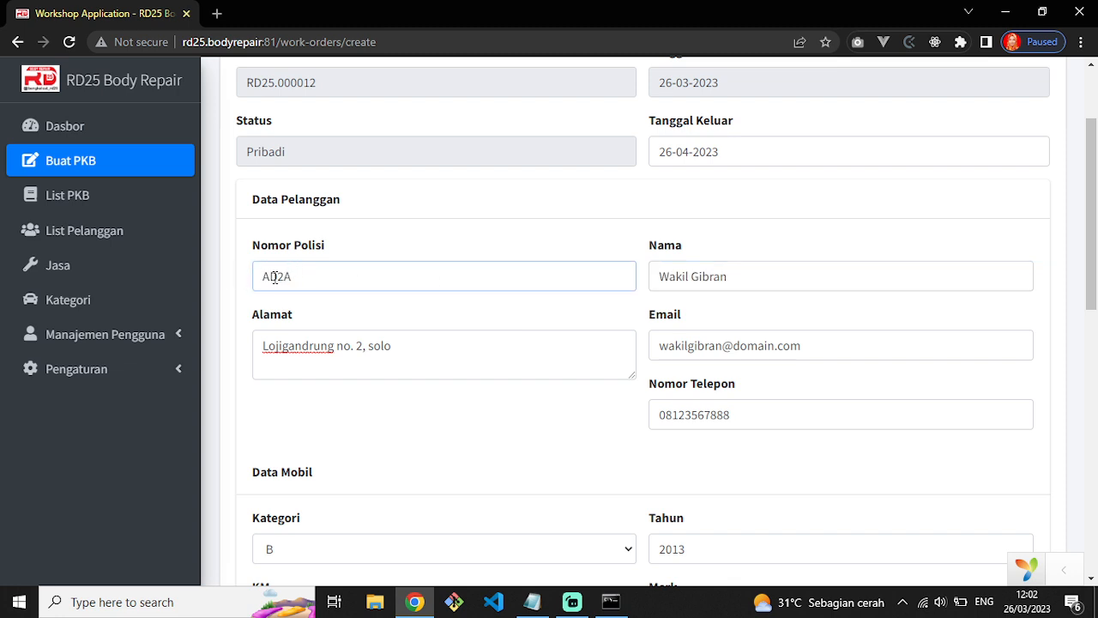
scroll(726, 304, down, 3)
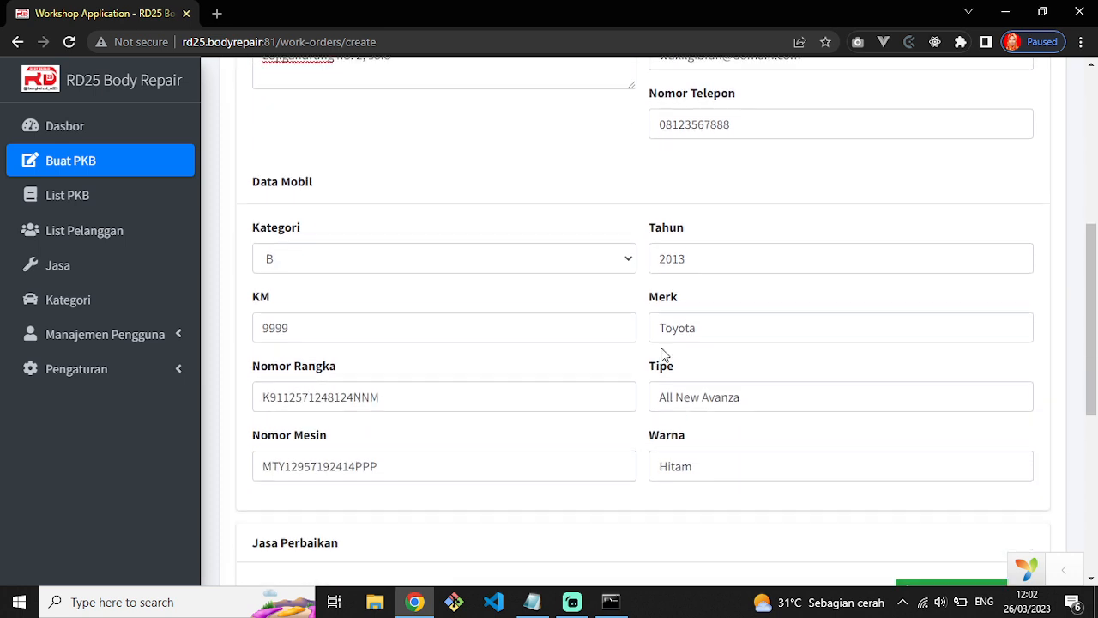
scroll(593, 357, down, 3)
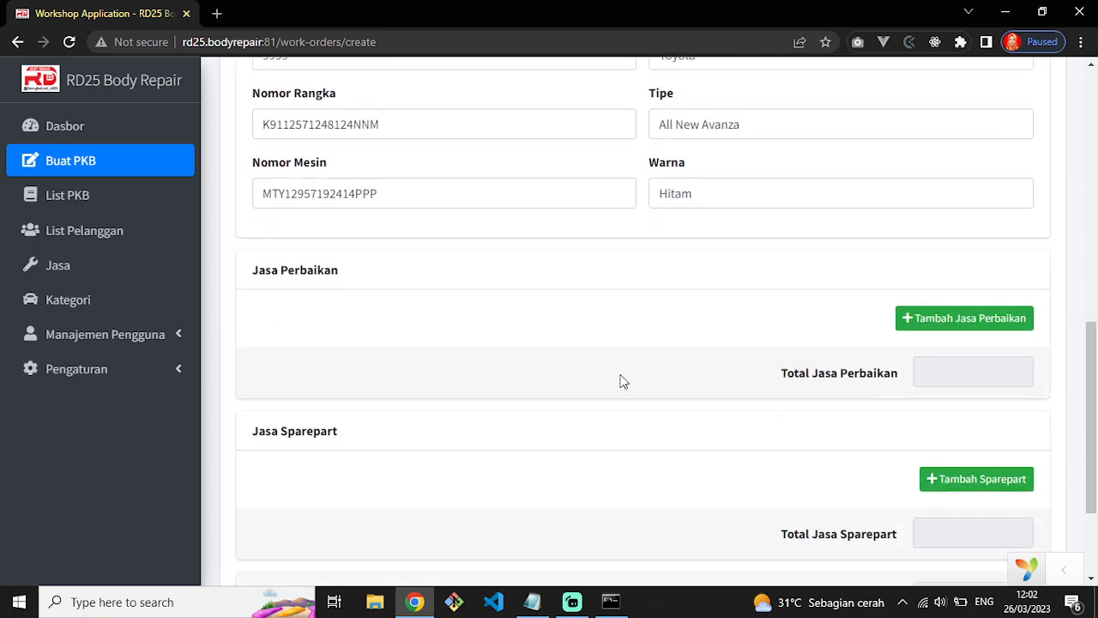
scroll(624, 381, down, 2)
scroll(514, 297, up, 3)
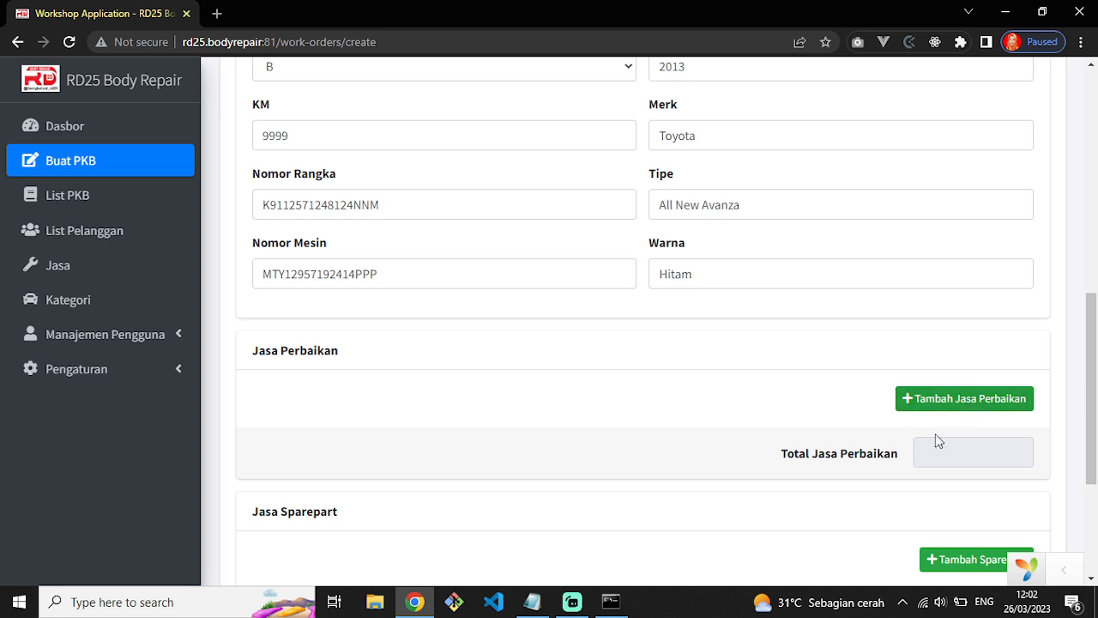
scroll(919, 477, down, 1)
scroll(684, 419, up, 6)
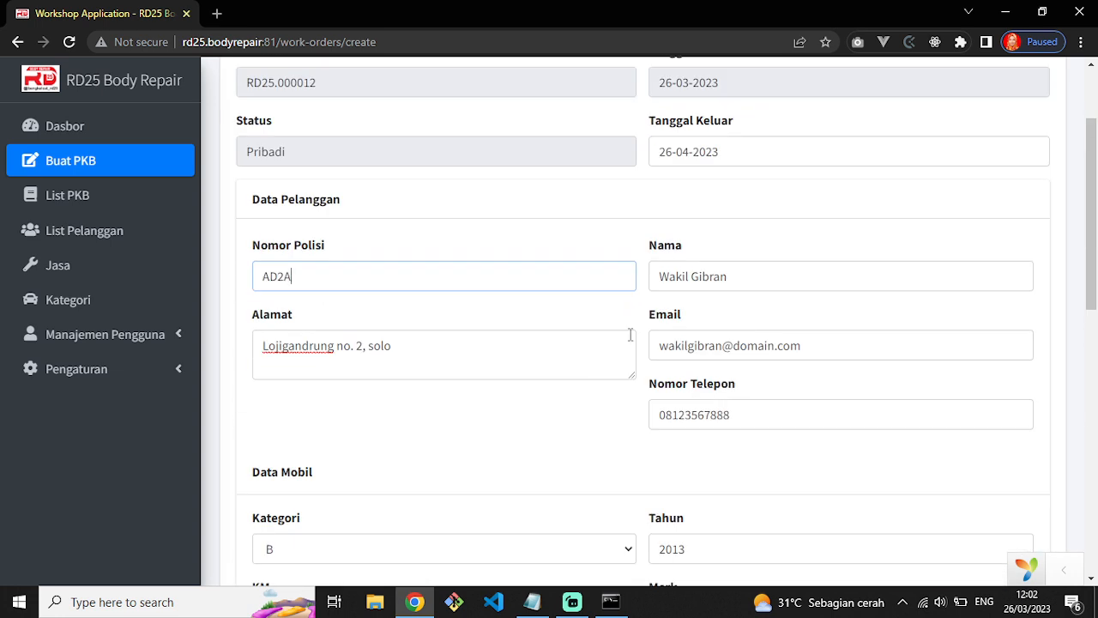
scroll(630, 334, up, 1)
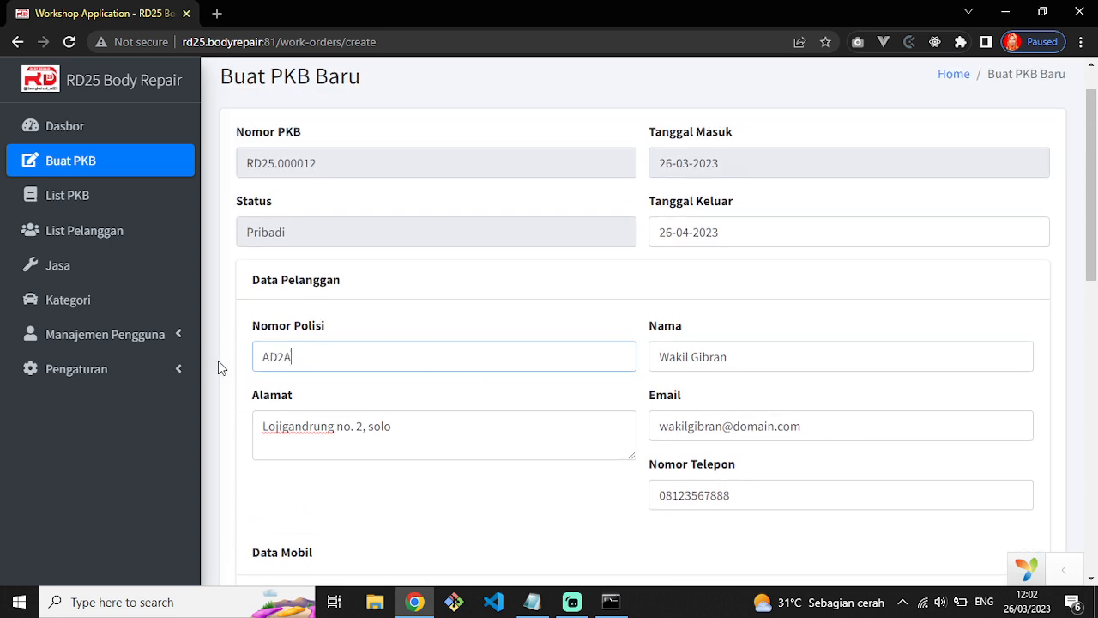
Change the plate number from AD2A to AD3A, leaving the customer fields empty.
click(376, 324)
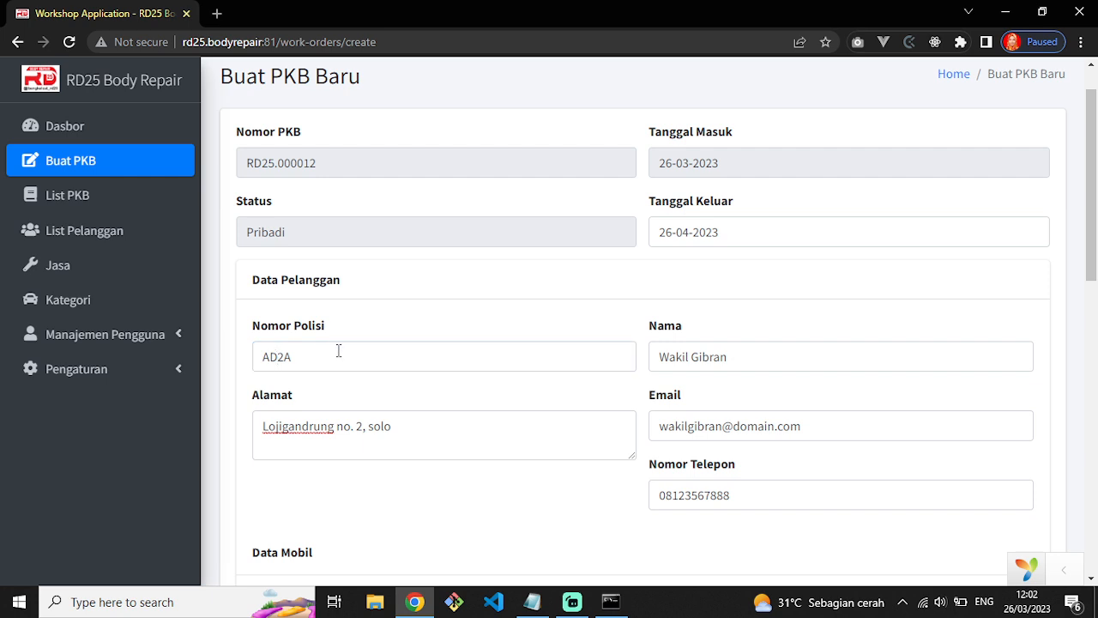
drag(284, 358, 278, 359)
text(3)
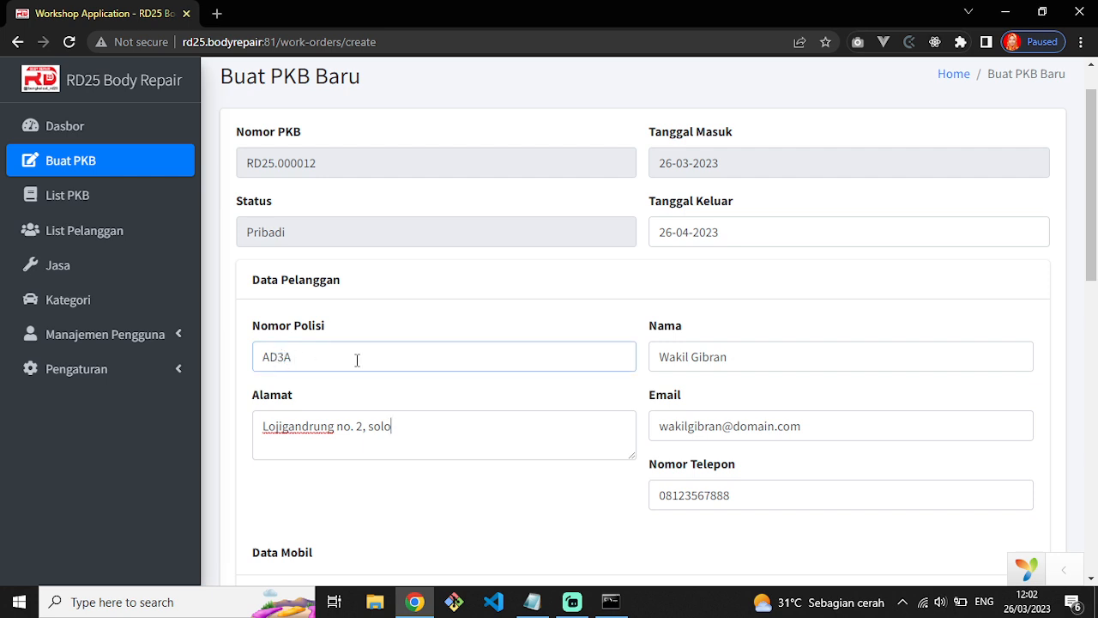
click(688, 364)
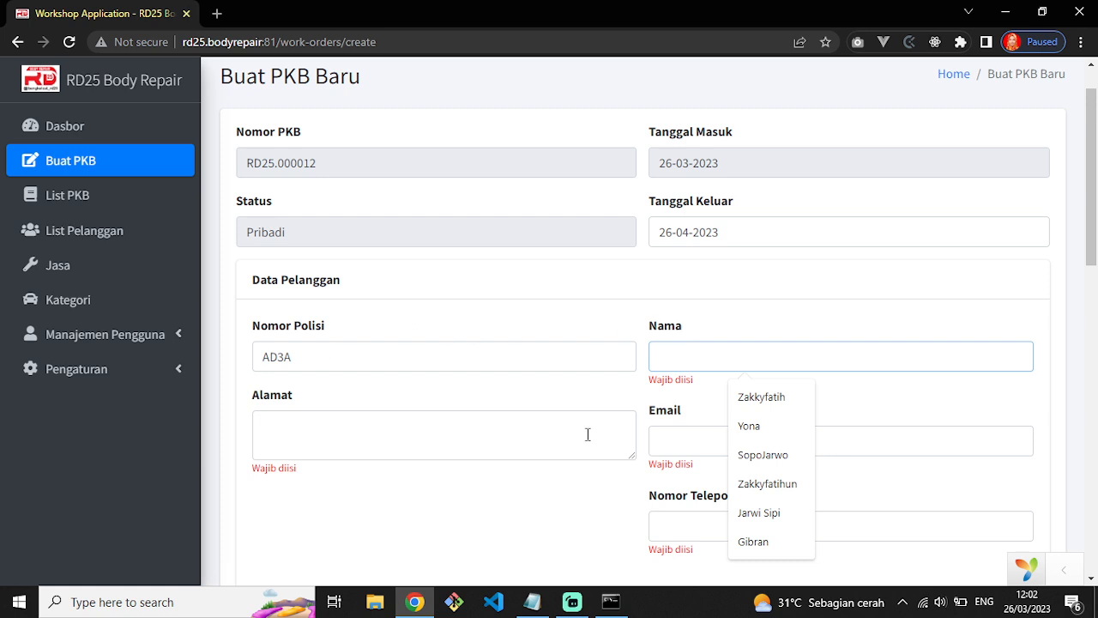
click(619, 305)
drag(302, 355, 245, 355)
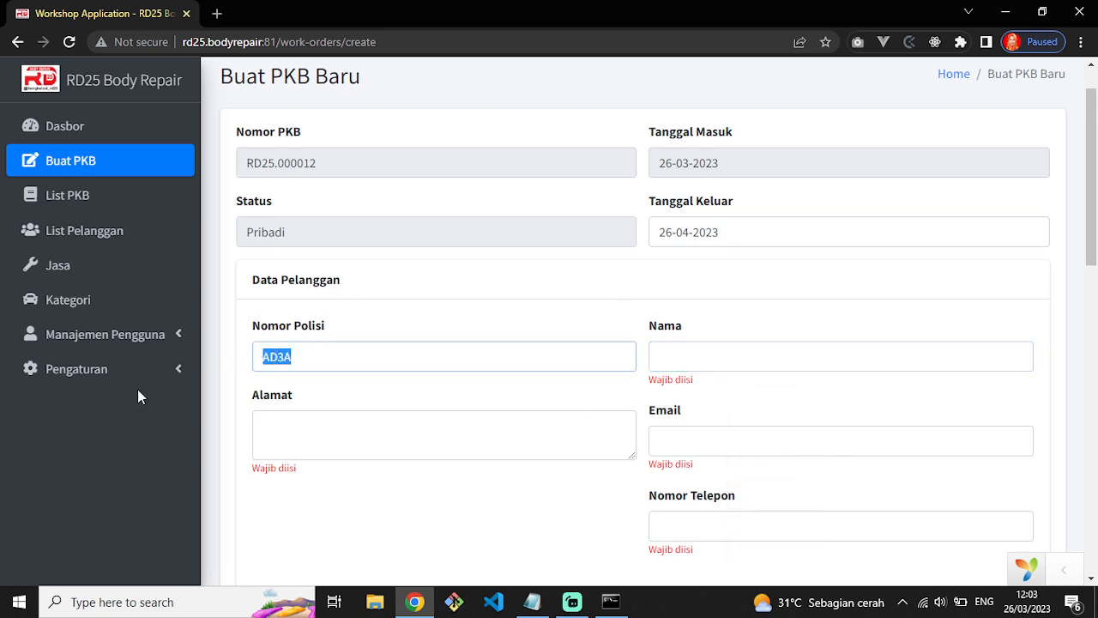
drag(308, 358, 260, 359)
Enter the new customer's full name, street address and e-mail address.
click(715, 359)
text(Se)
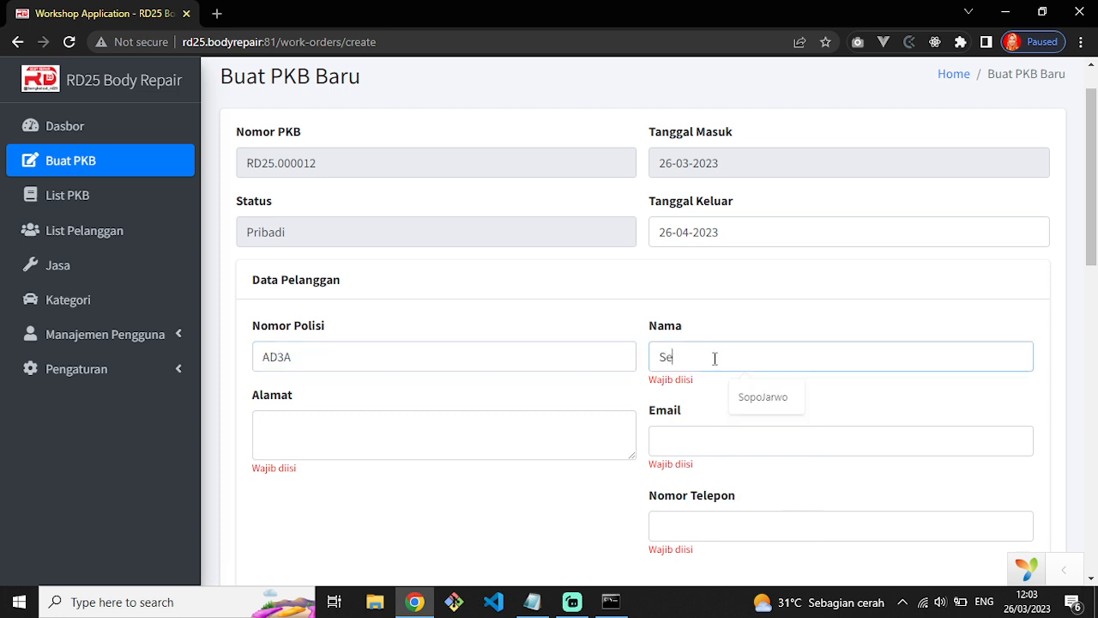
text(kretari)
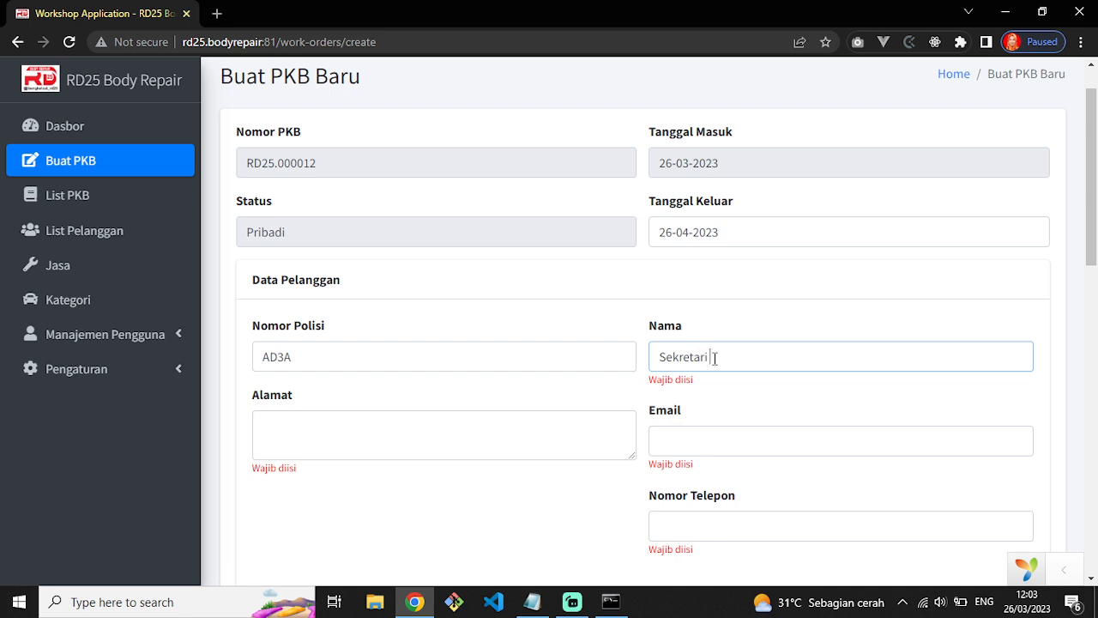
text(s Gibran)
click(600, 451)
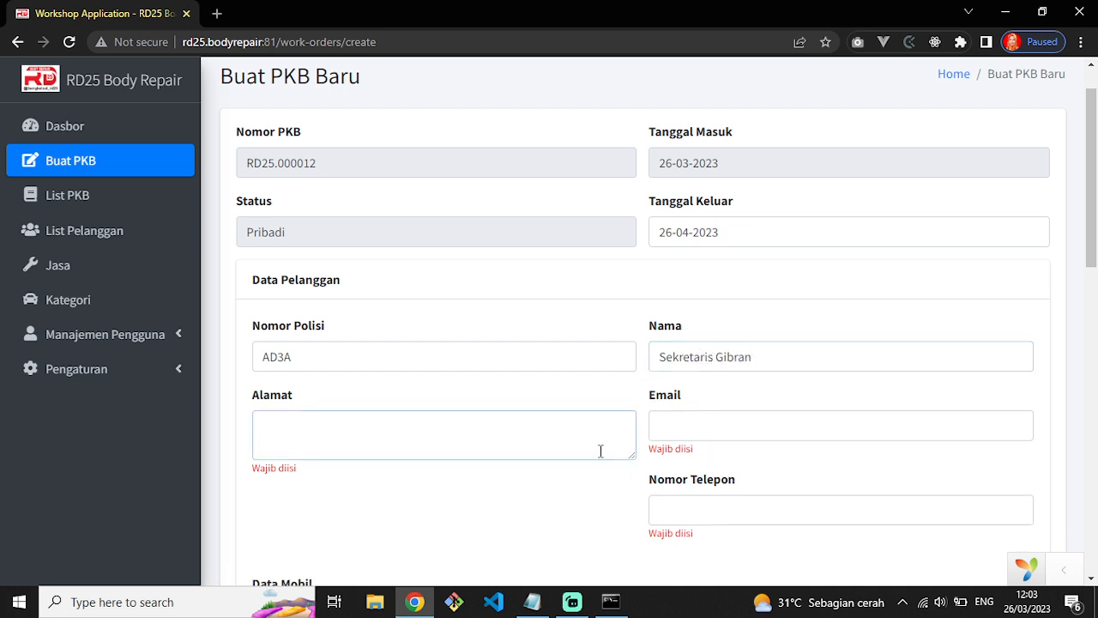
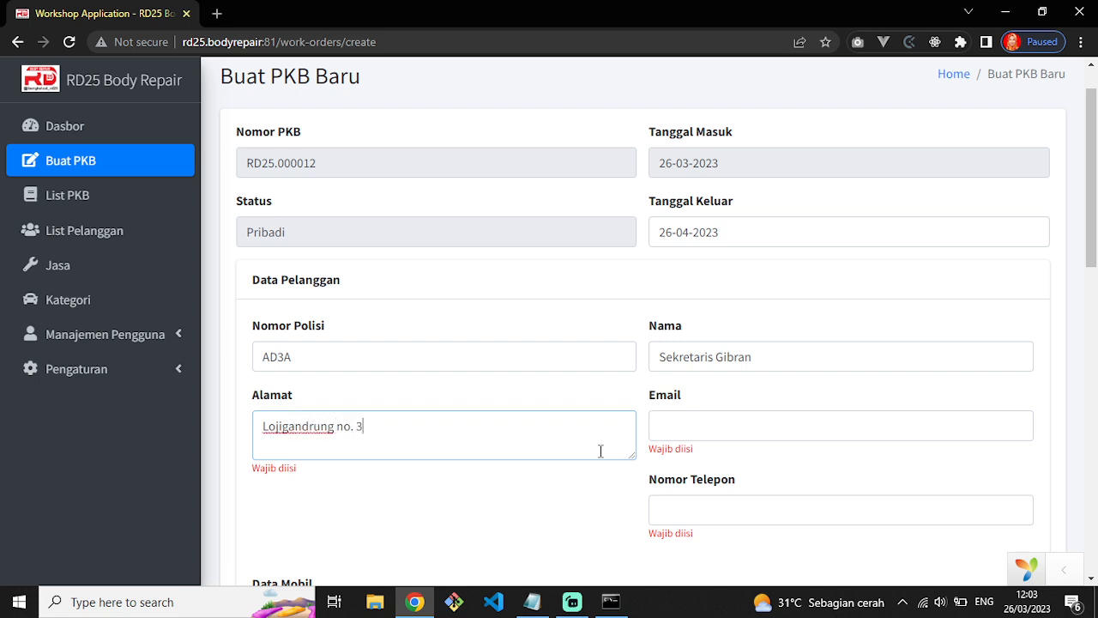
key(Tab)
key(Tab)
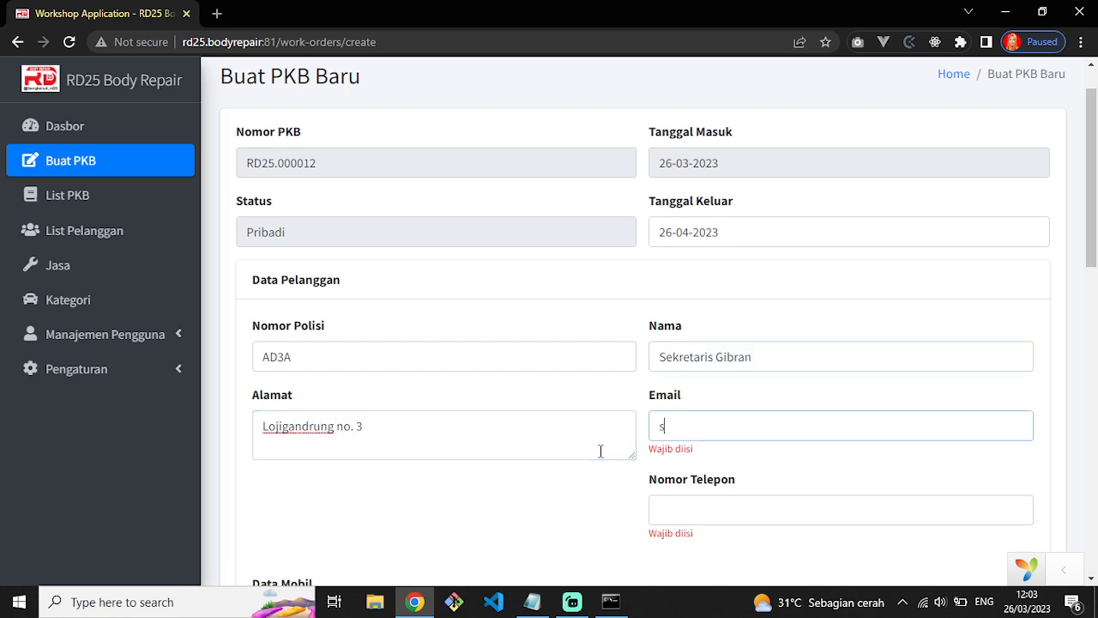
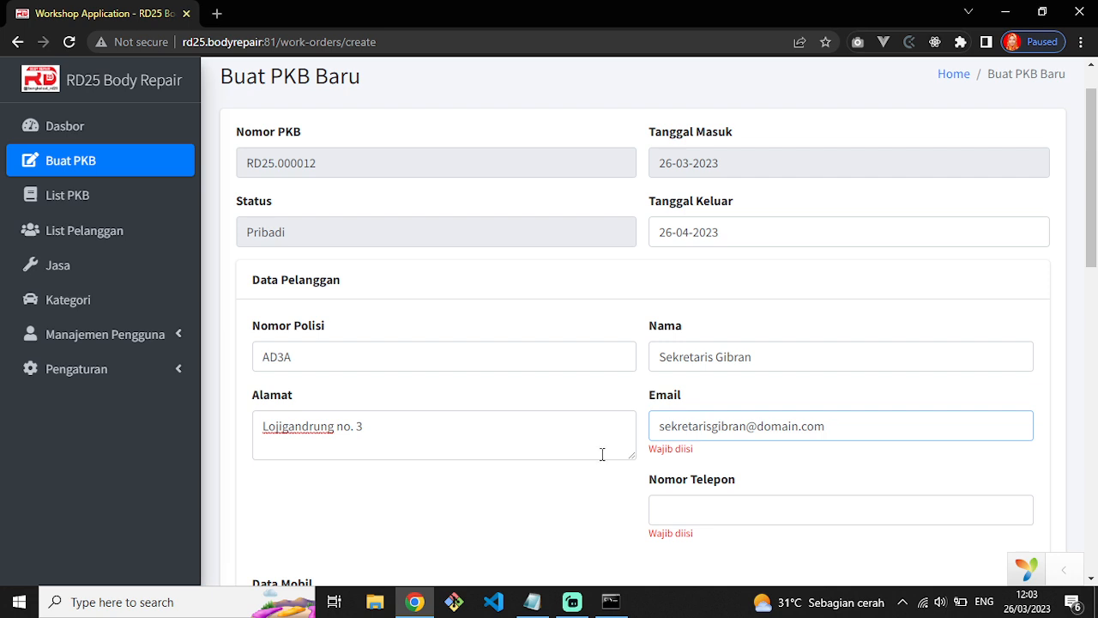
Fill in the customer's phone number.
scroll(694, 457, down, 1)
click(735, 429)
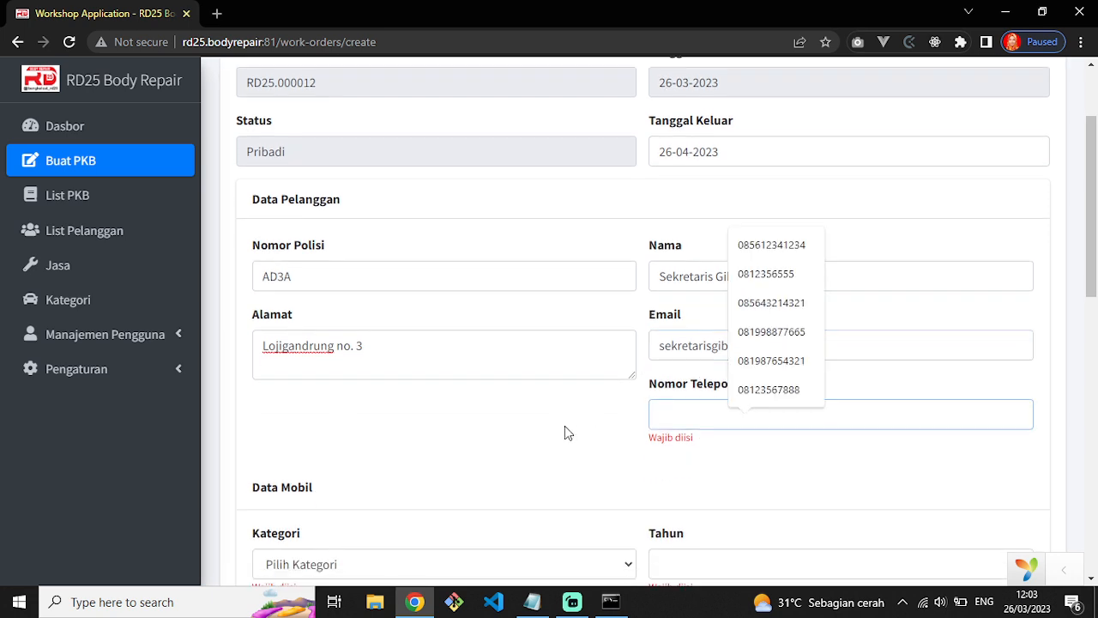
click(699, 476)
click(681, 417)
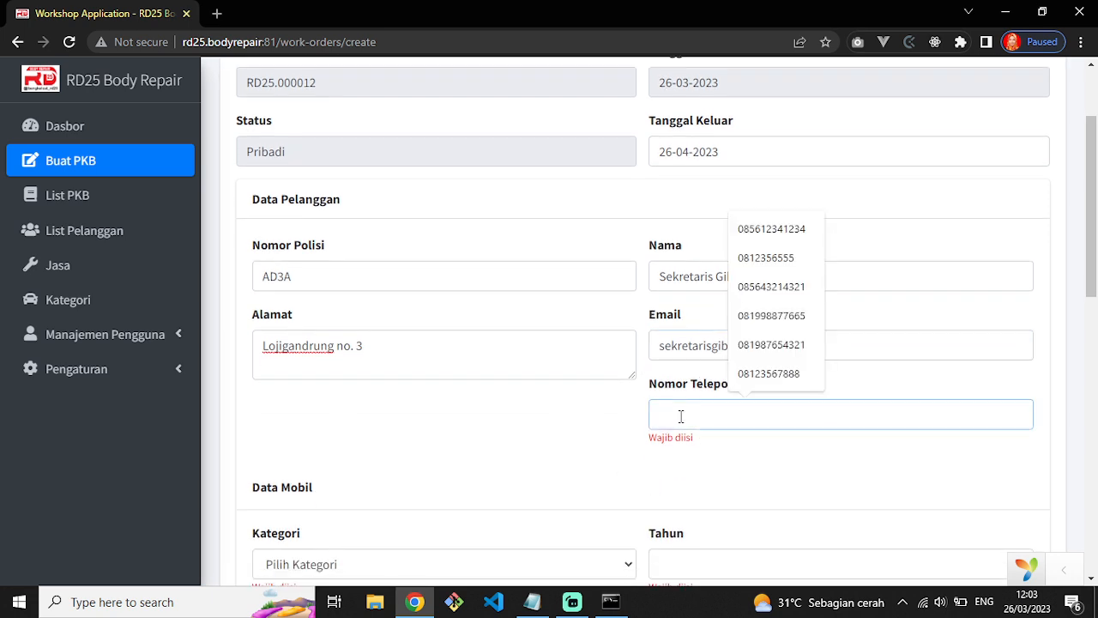
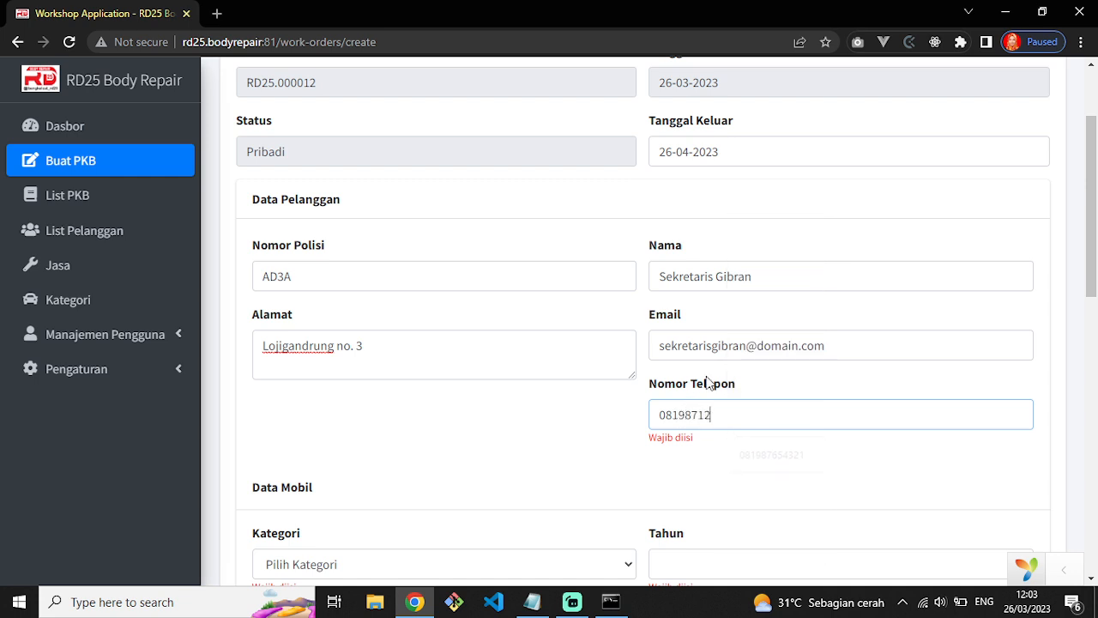
scroll(709, 384, down, 3)
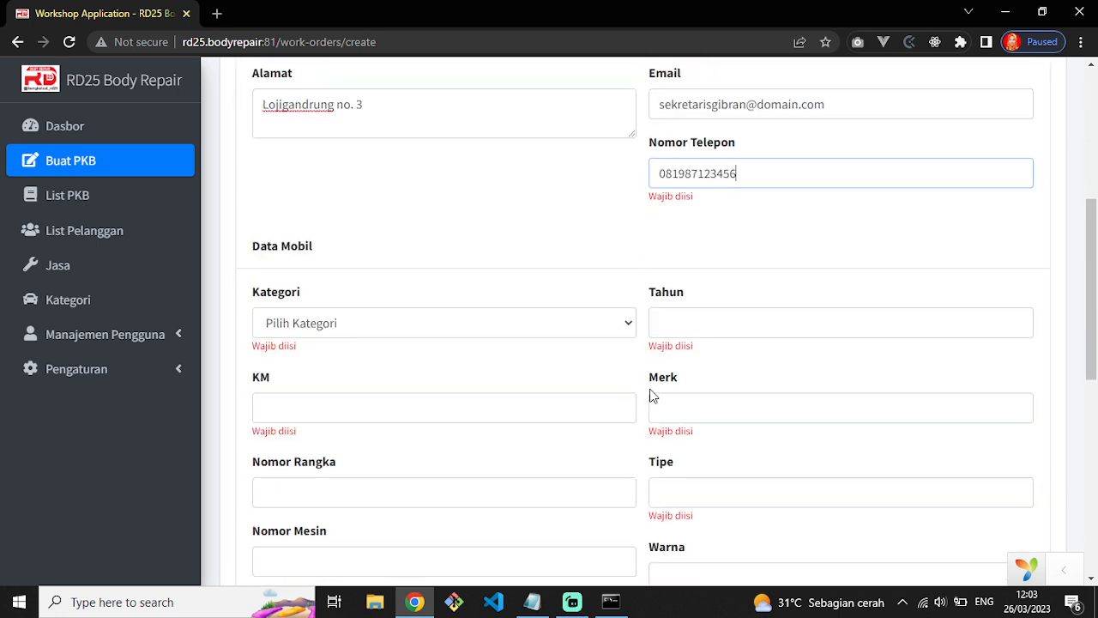
Set the car category to C, year 2019 and mileage 21212.
click(491, 318)
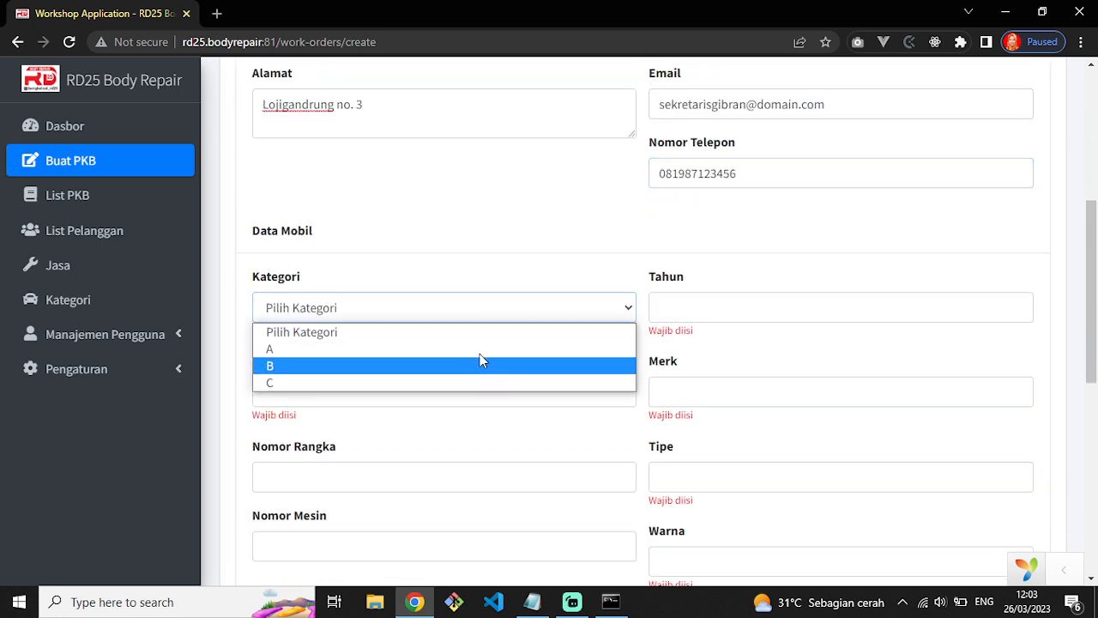
click(495, 253)
click(483, 316)
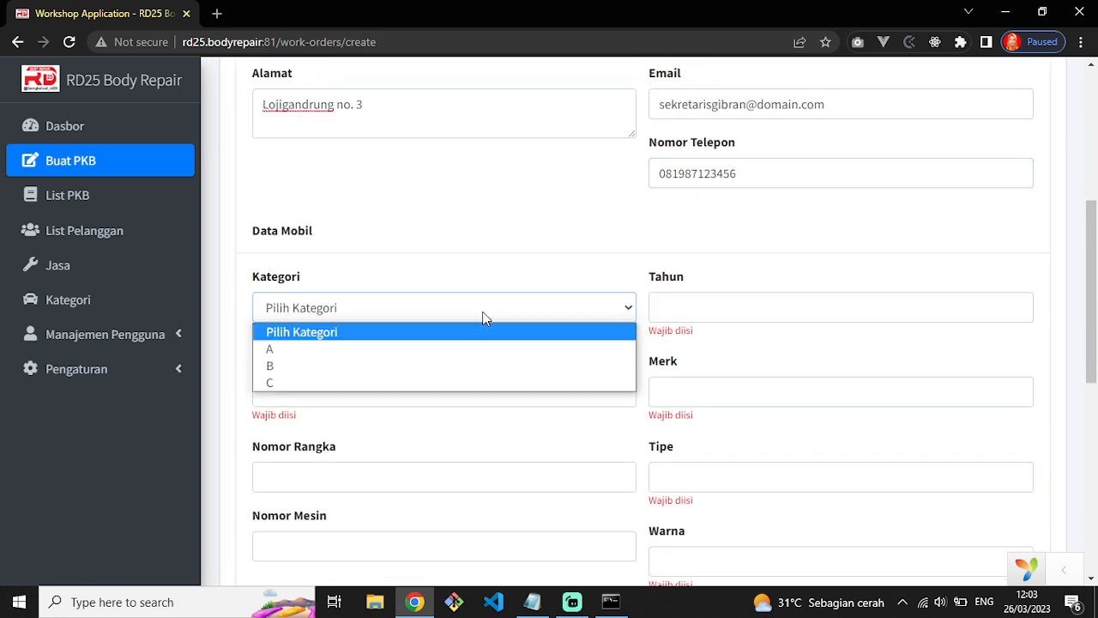
click(440, 384)
click(724, 317)
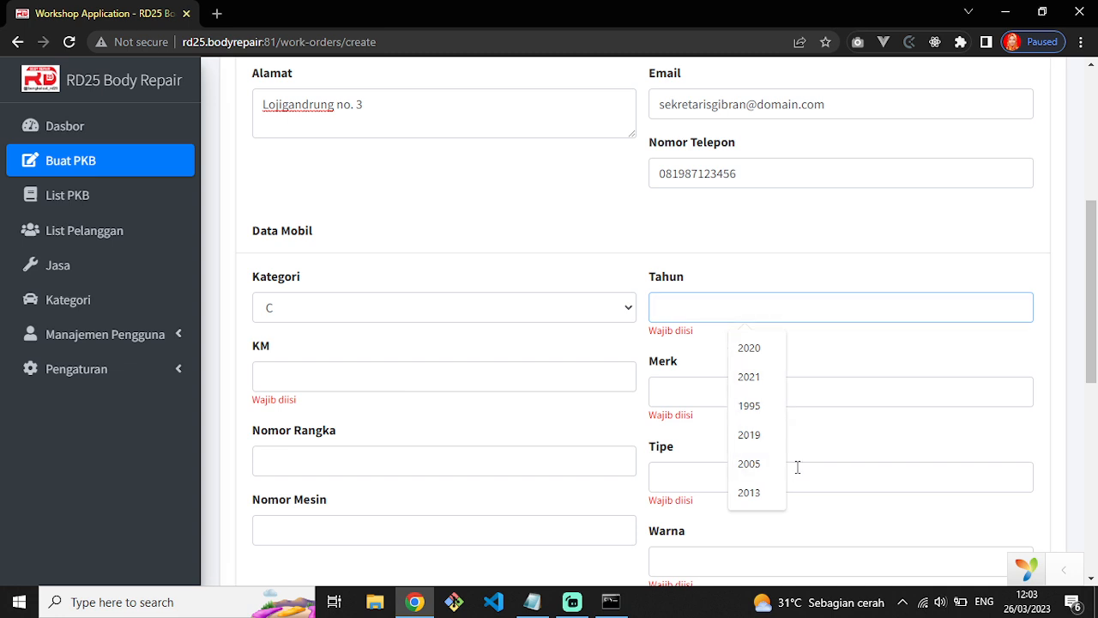
click(752, 439)
click(400, 379)
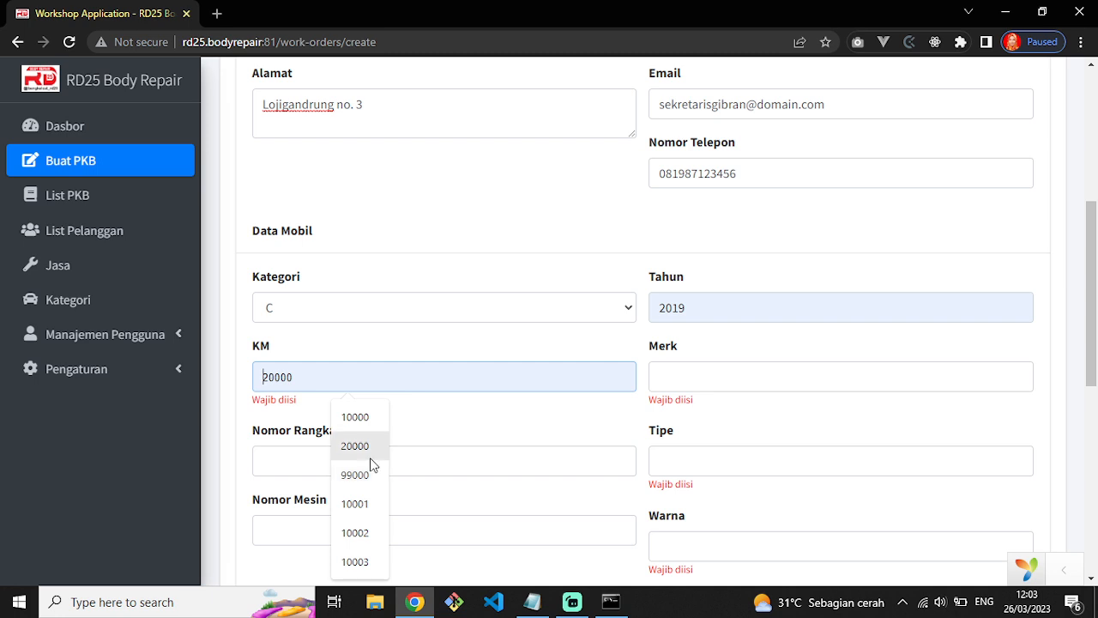
text(2121)
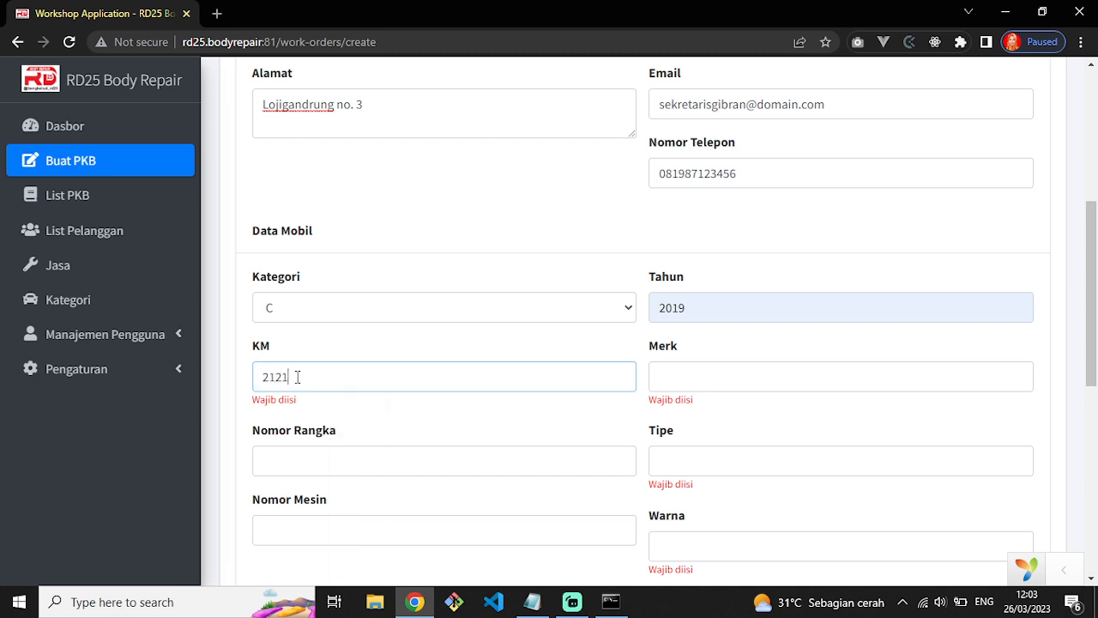
text(2)
Set the car brand to Toyota and chassis number LTR881231251LL.
click(736, 372)
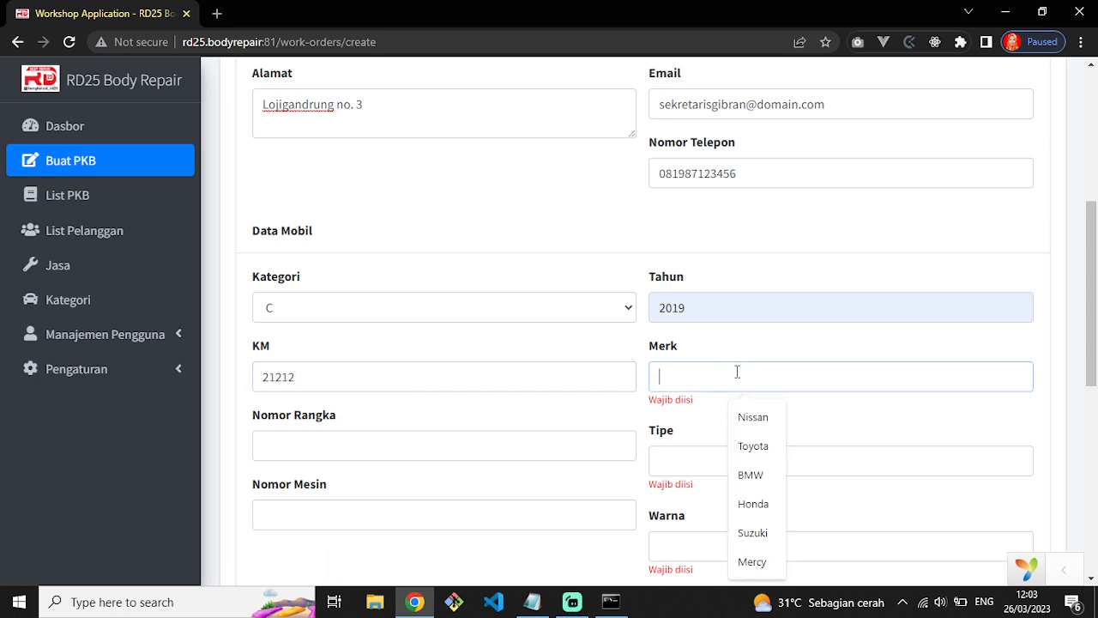
click(751, 447)
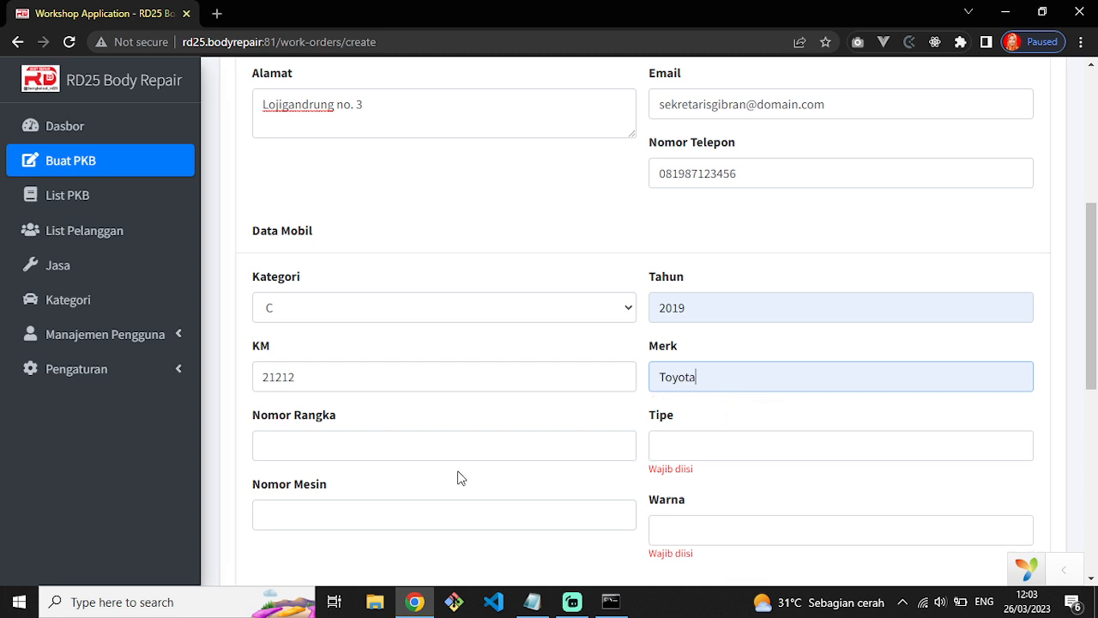
click(417, 455)
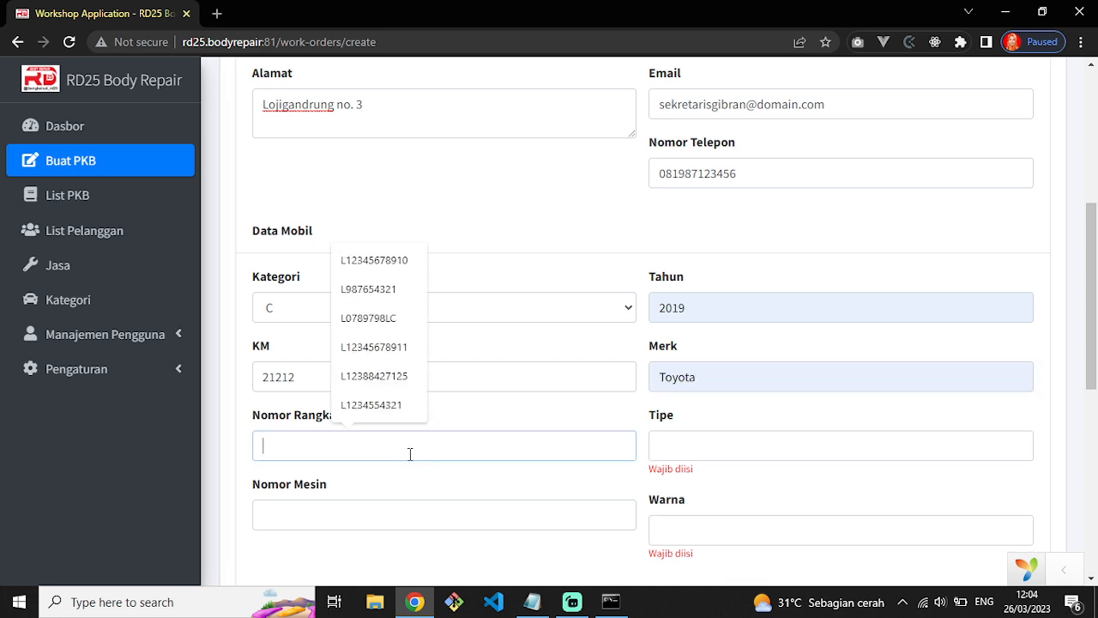
double_click(700, 375)
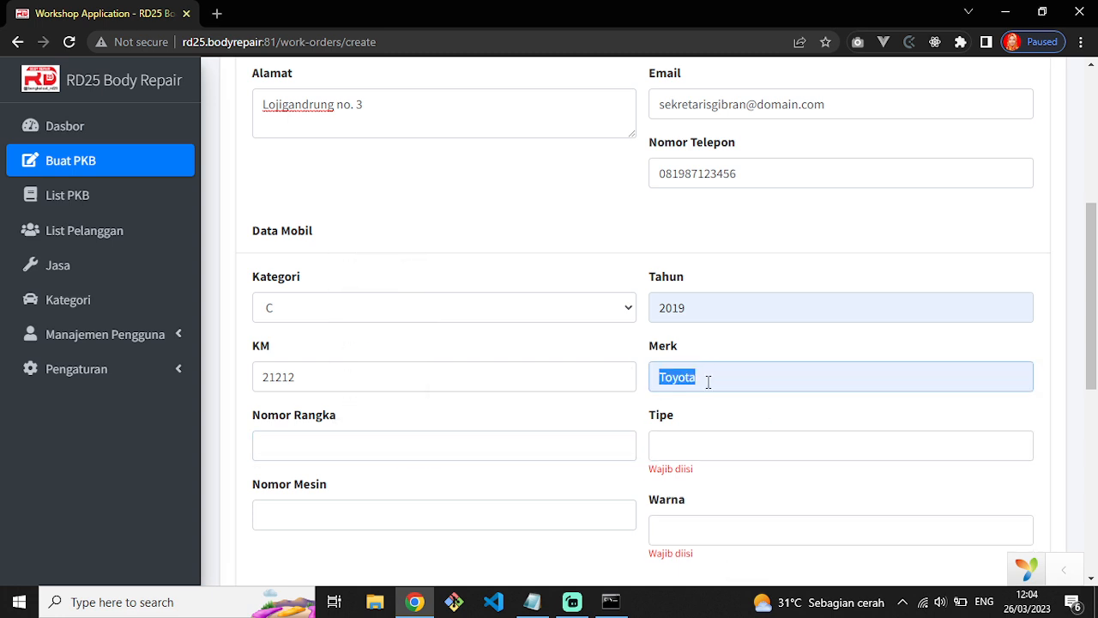
text(Toyota)
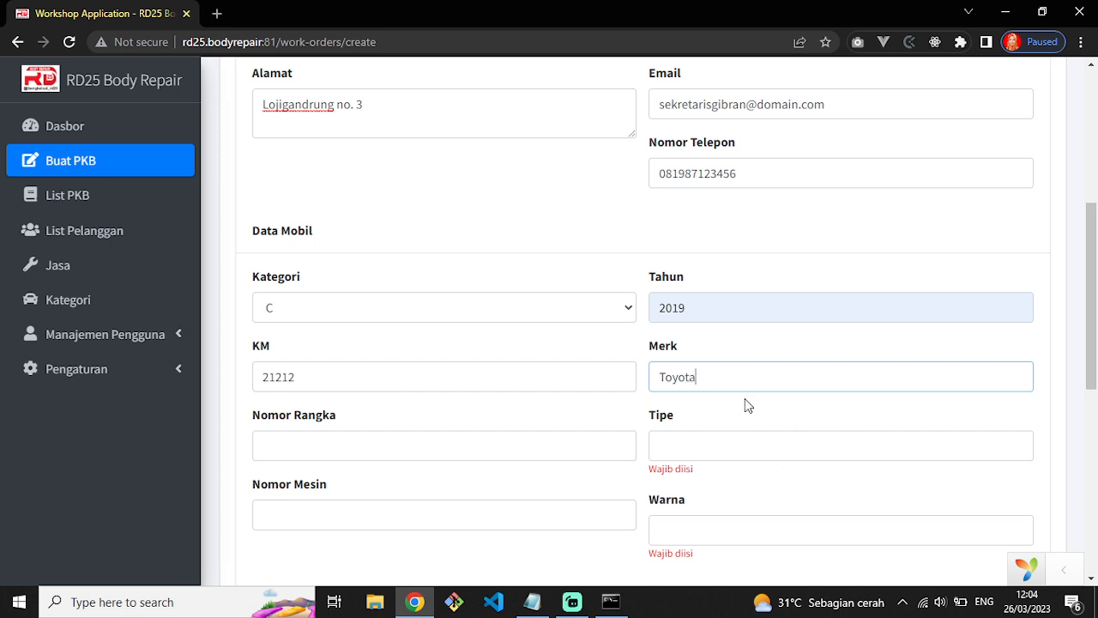
click(299, 446)
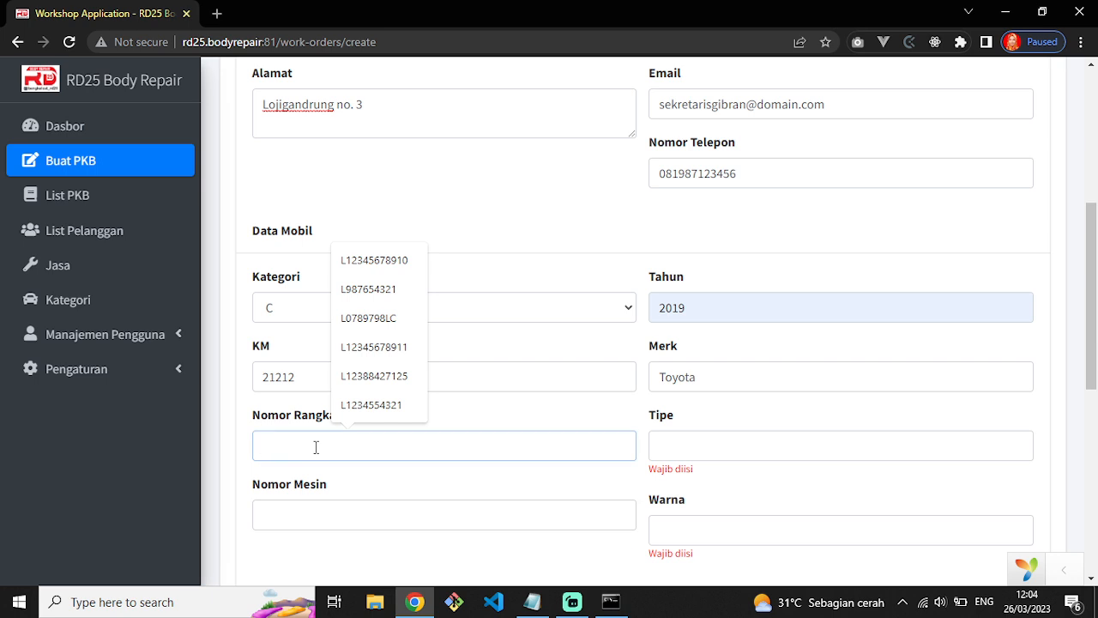
text(LT)
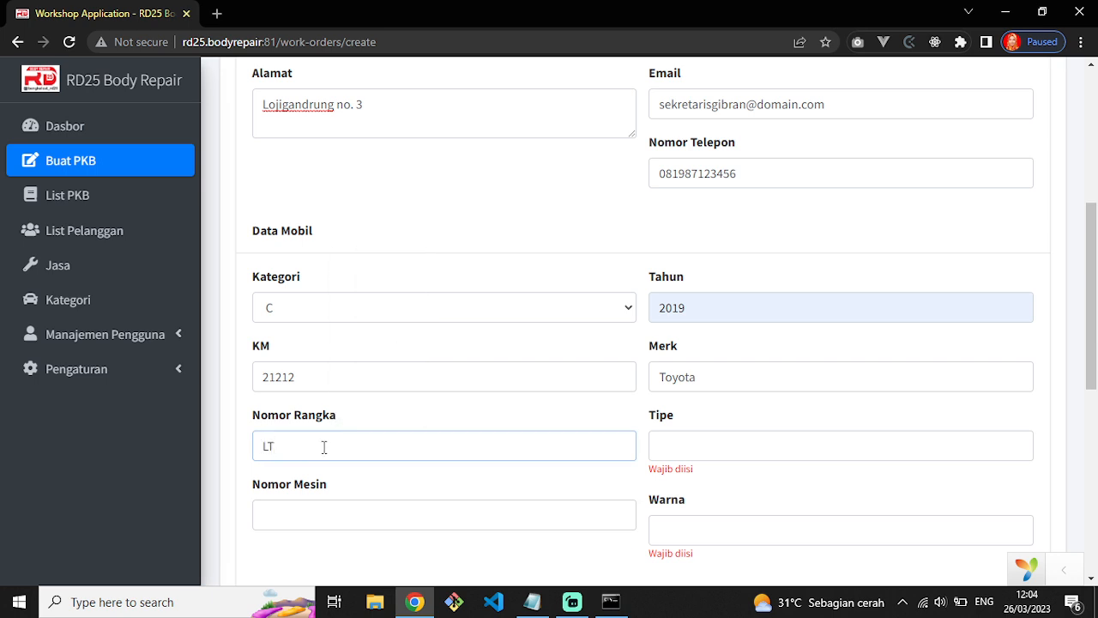
text(R881231251LL)
click(688, 450)
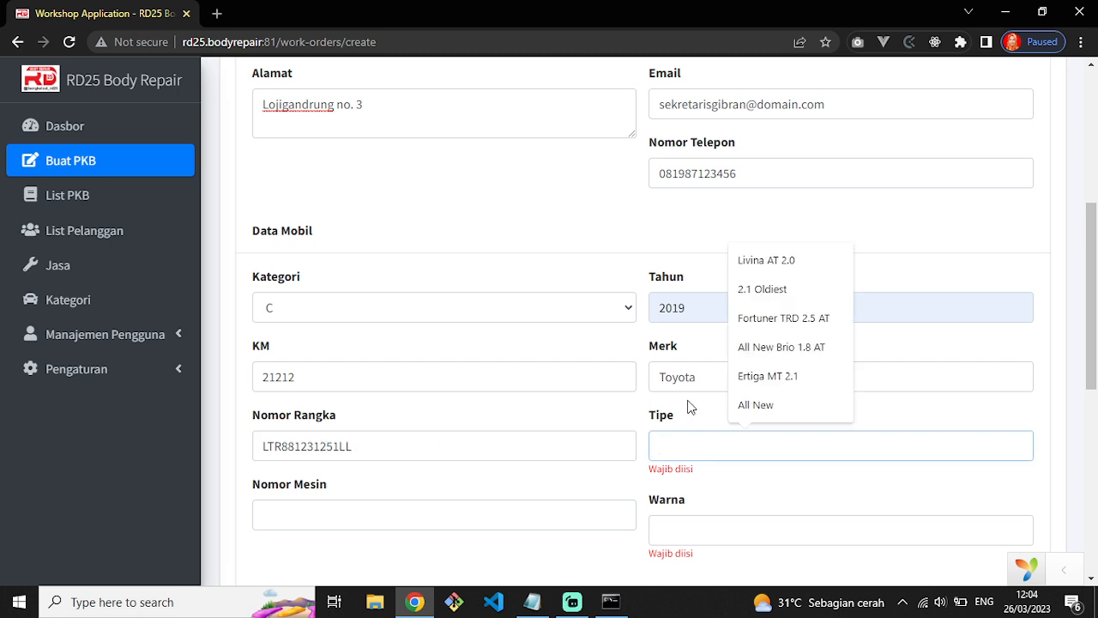
click(783, 319)
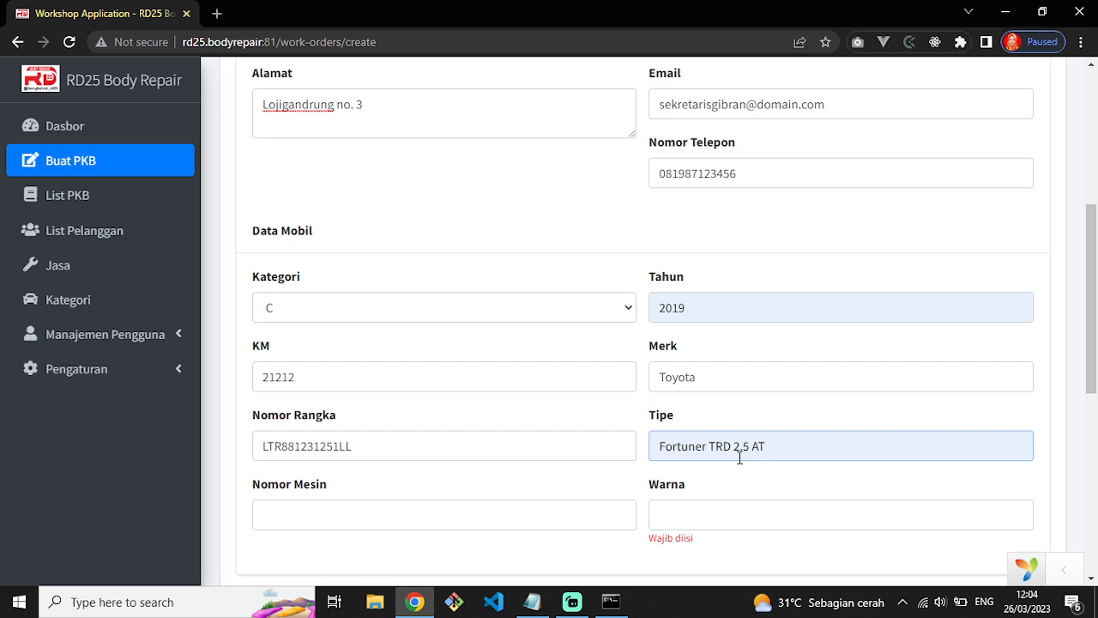
double_click(747, 445)
text(3)
text(.0)
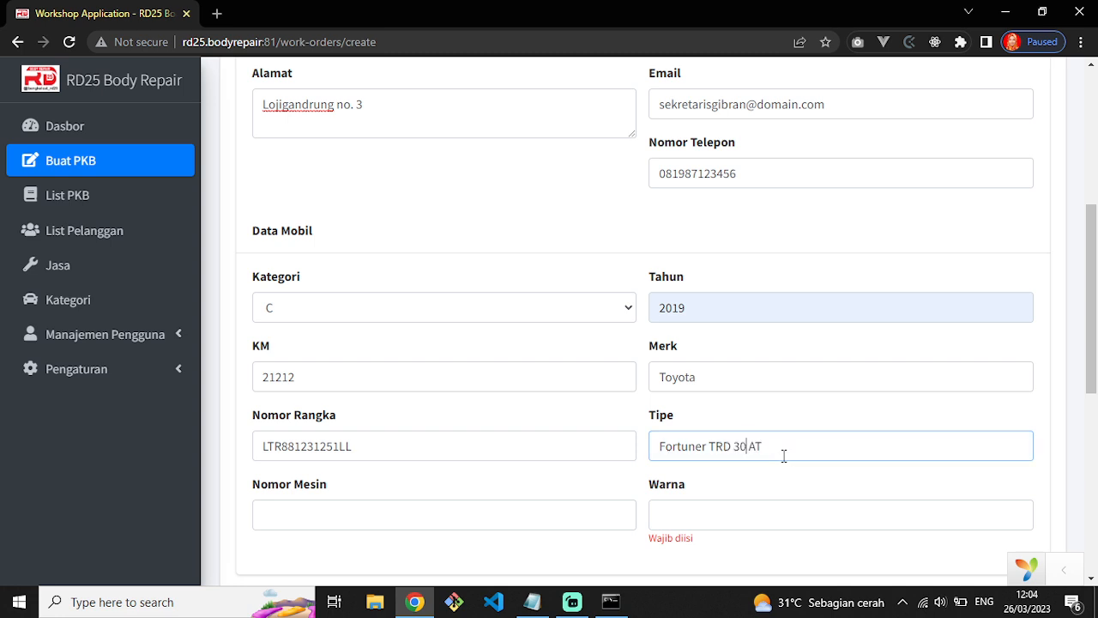
scroll(510, 484, down, 3)
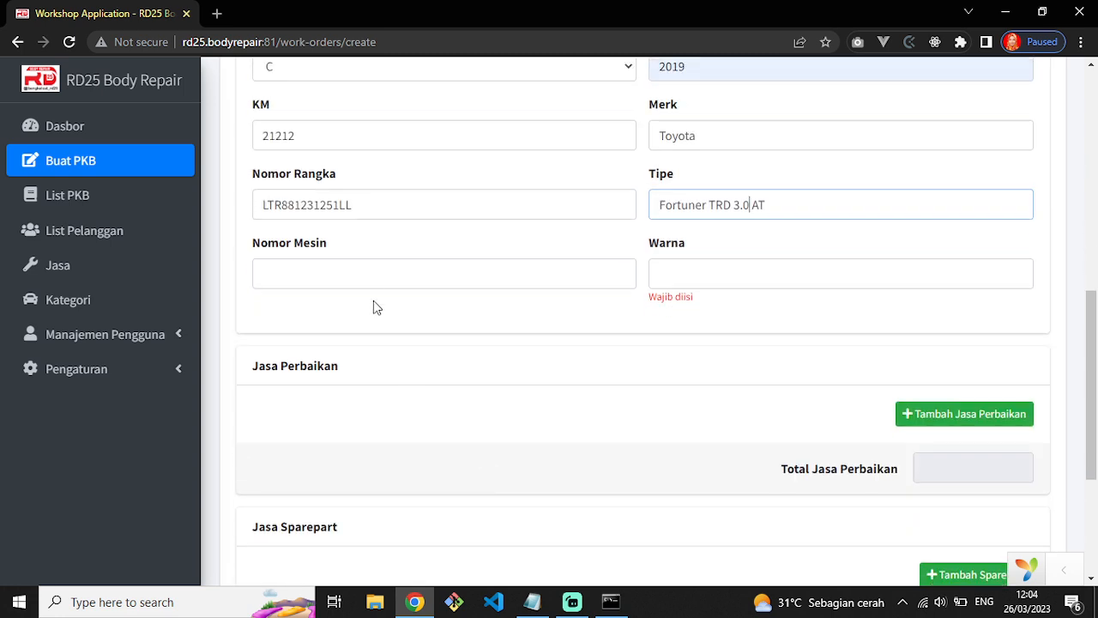
click(377, 274)
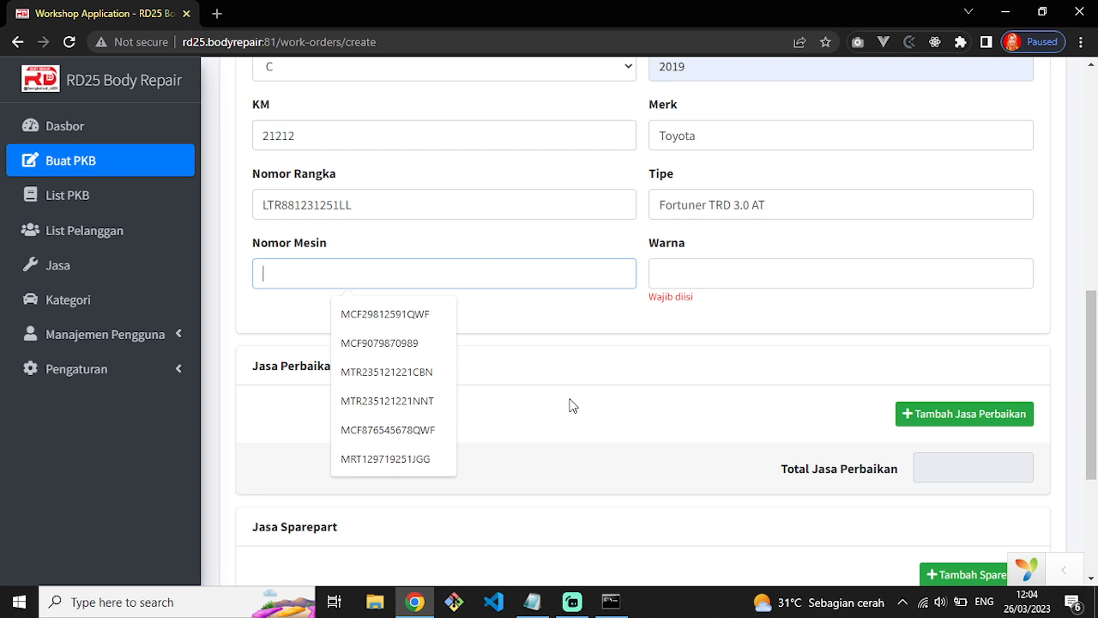
text(MNN512658124JAS)
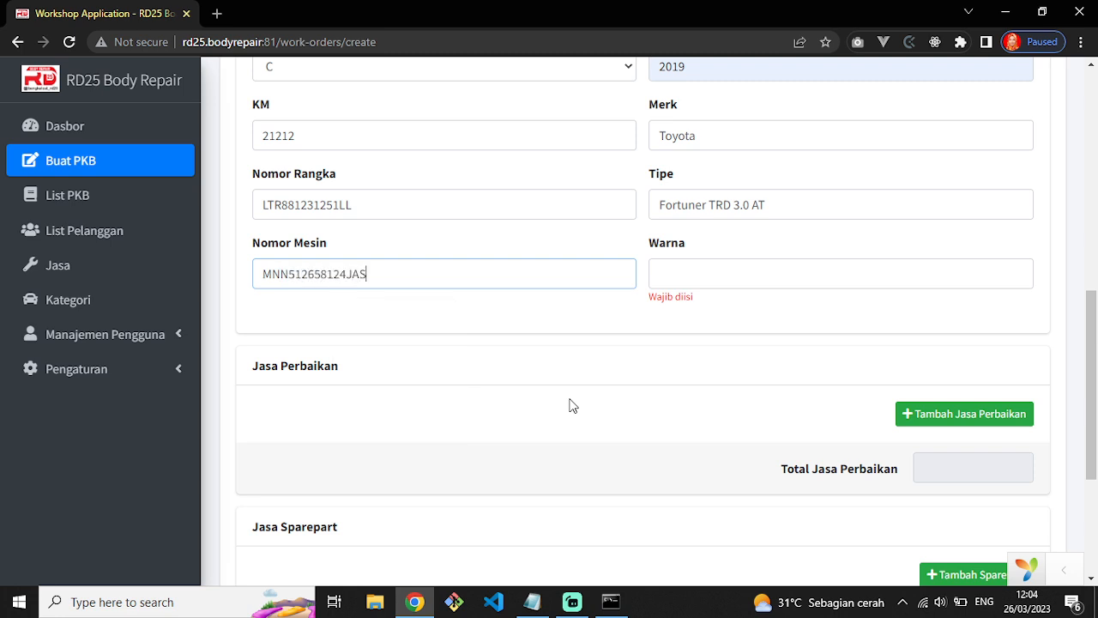
Set the car colour to Silver and add a repair service row.
click(657, 276)
text(SILVE)
key(BackSpace)
key(BackSpace)
key(BackSpace)
key(BackSpace)
key(BackSpace)
text(silv)
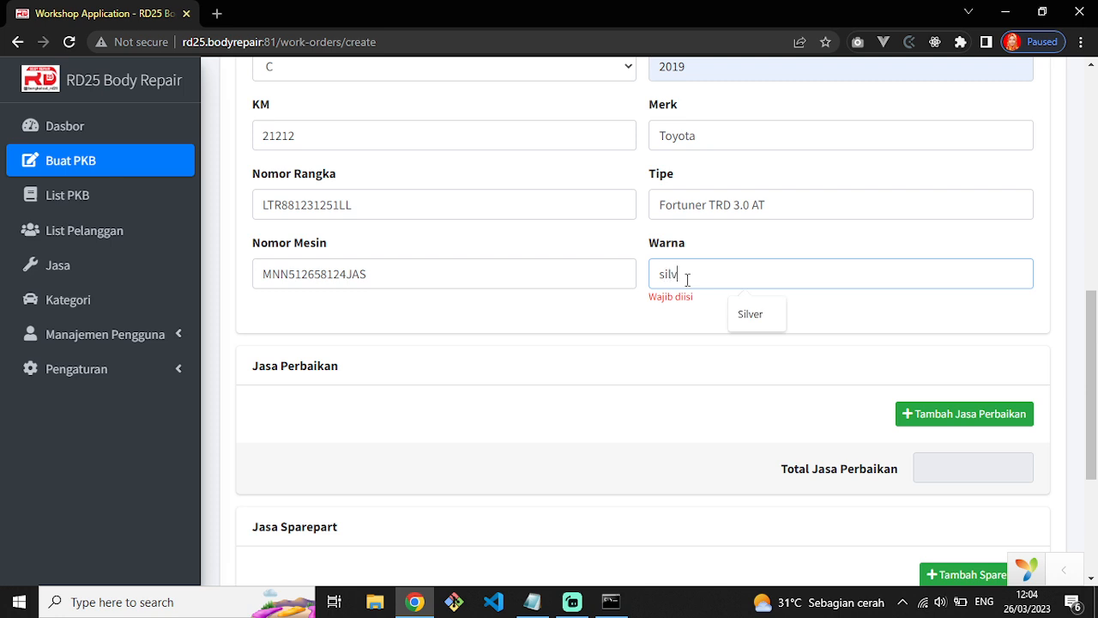
key(BackSpace)
text(S)
click(755, 417)
click(961, 410)
Choose Panel Bawah Mobil as the repair service and give it a 5 discount.
scroll(629, 455, down, 2)
click(495, 337)
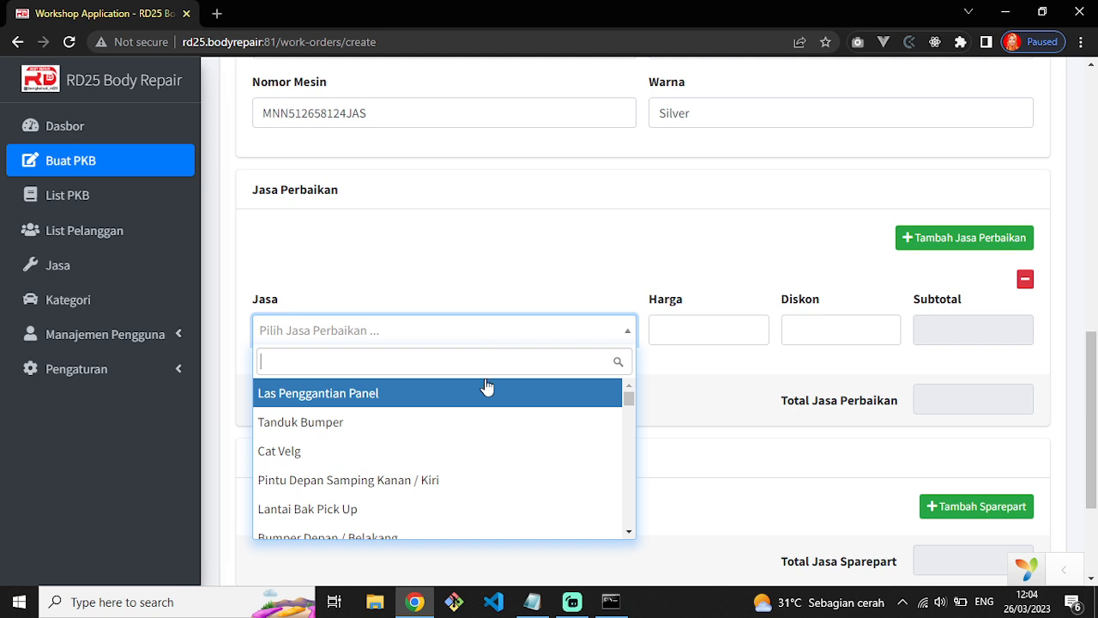
text(panel bawah)
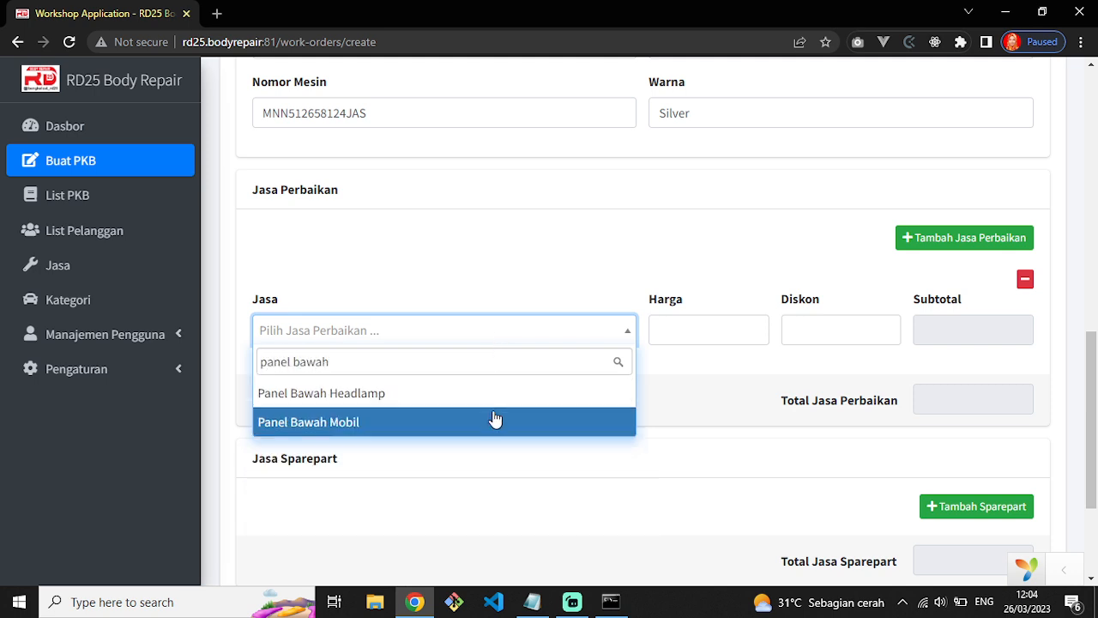
click(493, 419)
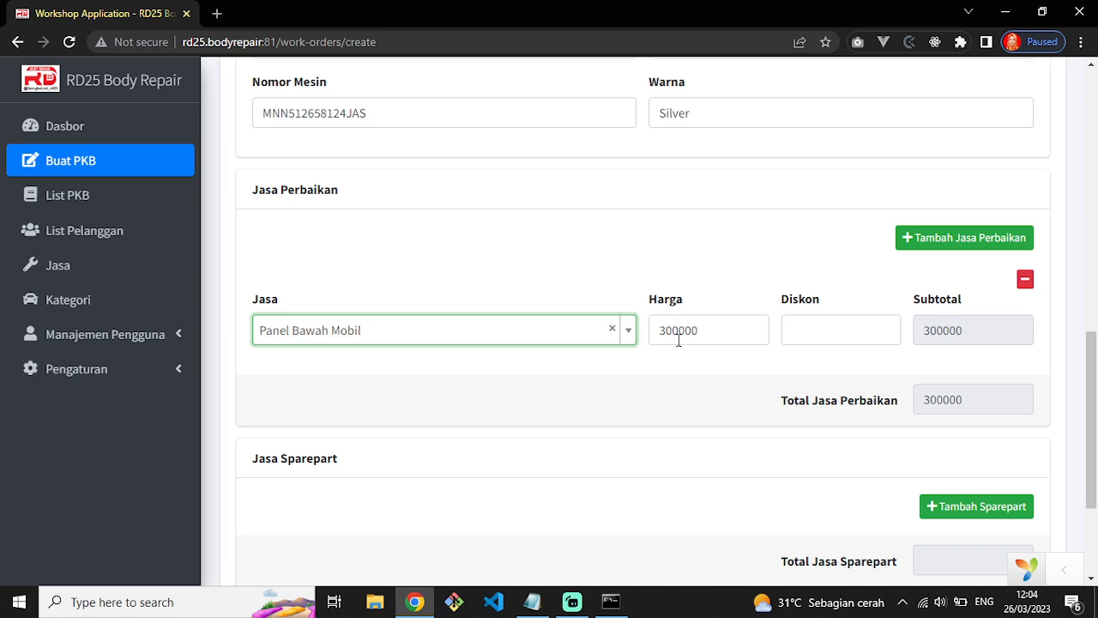
click(801, 339)
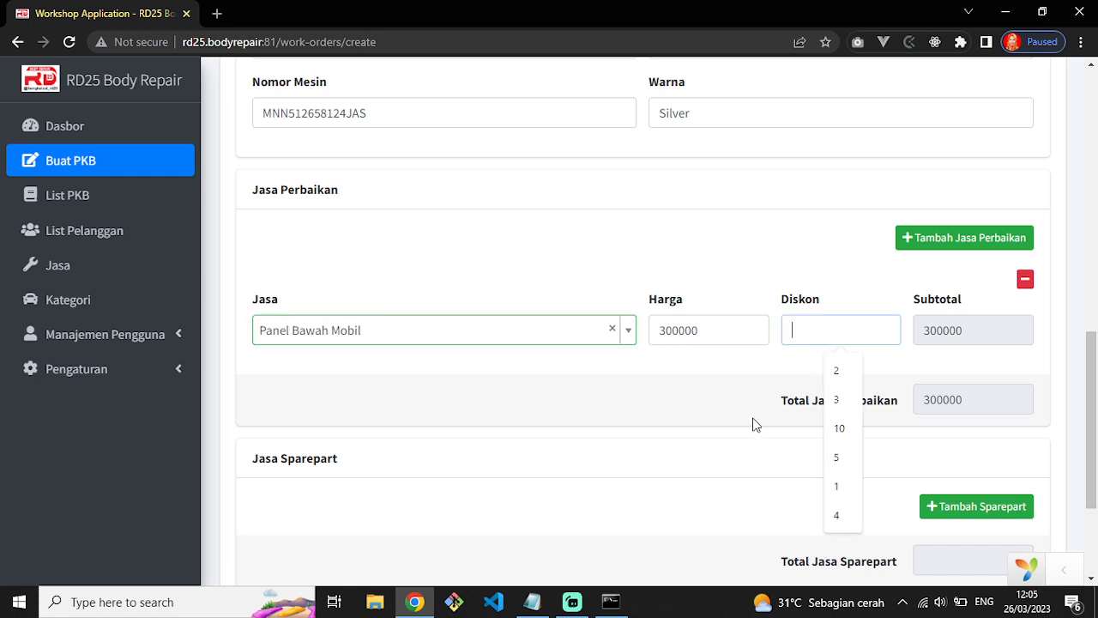
text(5)
click(686, 363)
Change the Panel Bawah Mobil price from 300000 to 350000, giving a 332500 subtotal.
drag(702, 327, 652, 329)
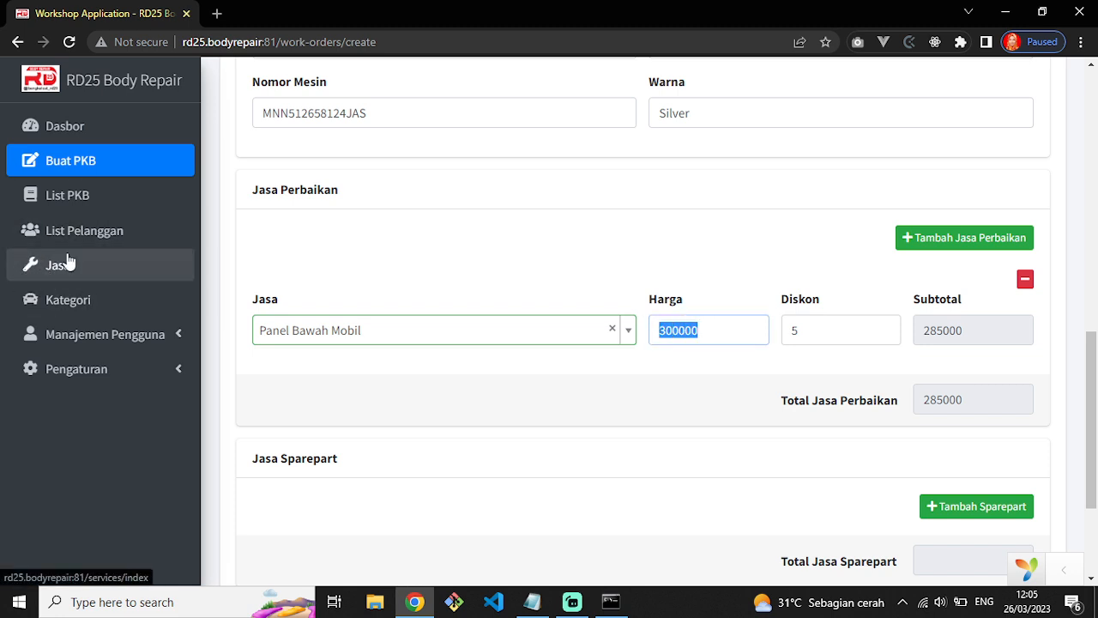
click(692, 325)
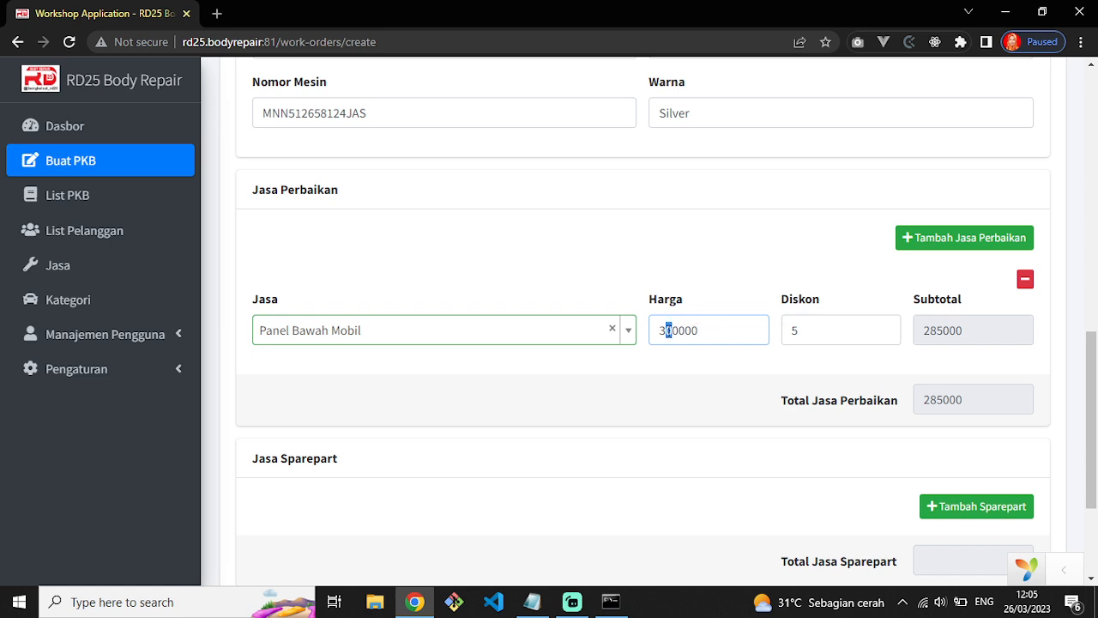
text(5)
key(Tab)
click(947, 337)
double_click(951, 329)
click(700, 393)
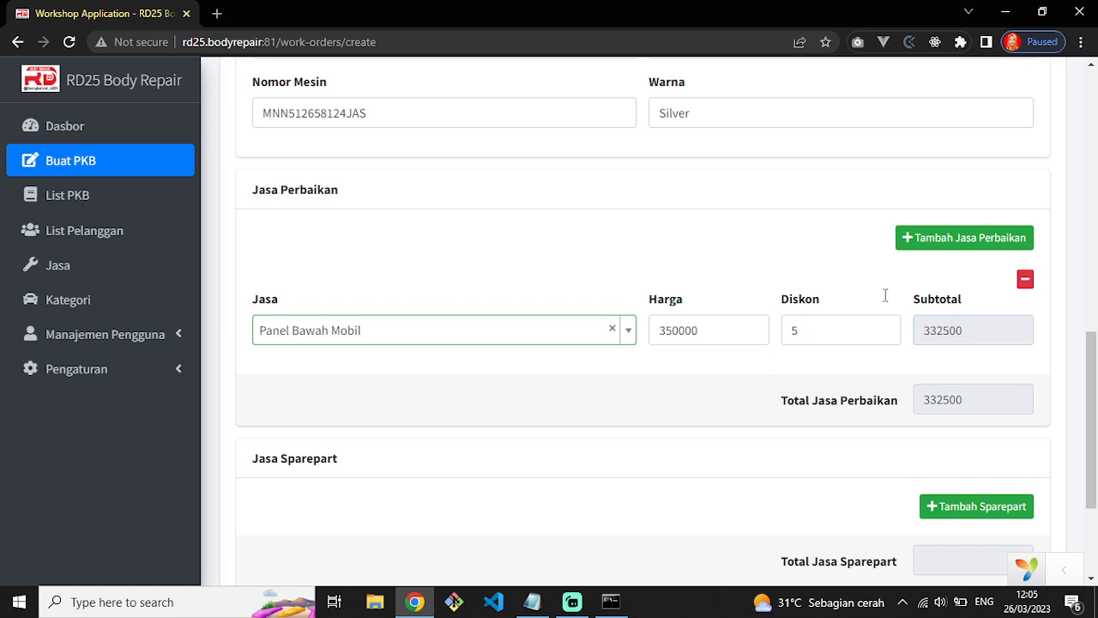
Add a second repair service line with Handle Pintu at 125000.
click(973, 251)
click(400, 442)
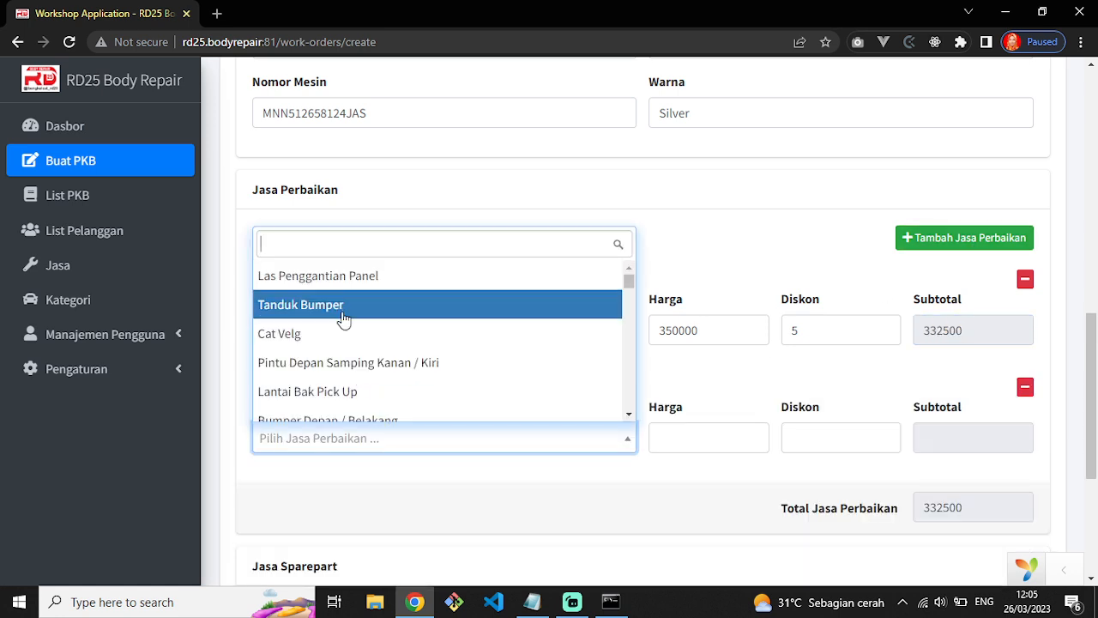
scroll(365, 375, down, 3)
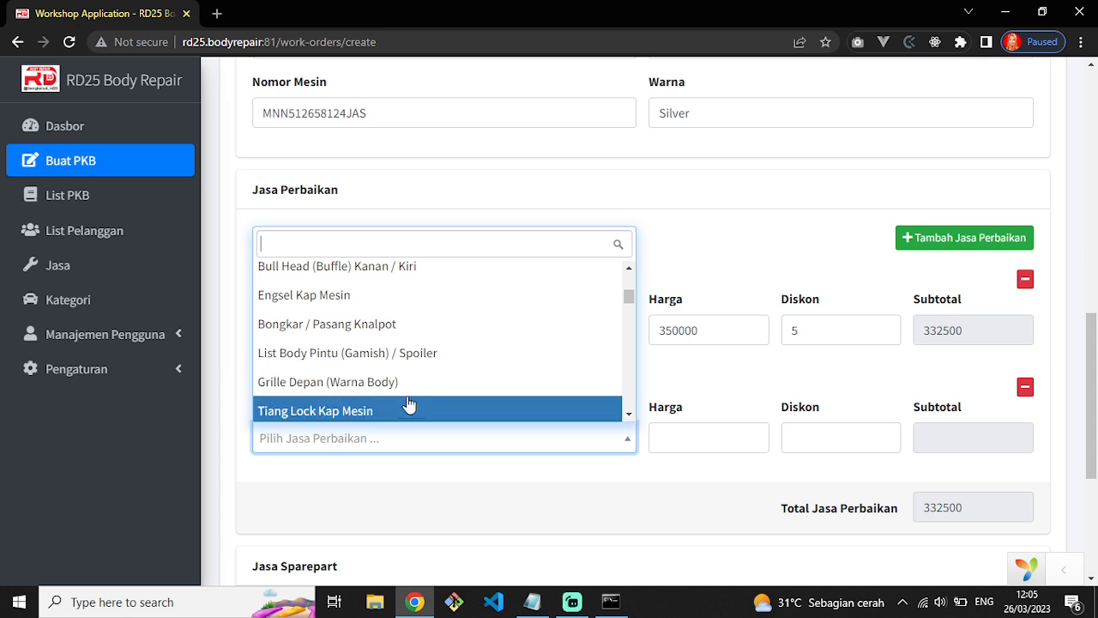
scroll(411, 397, down, 1)
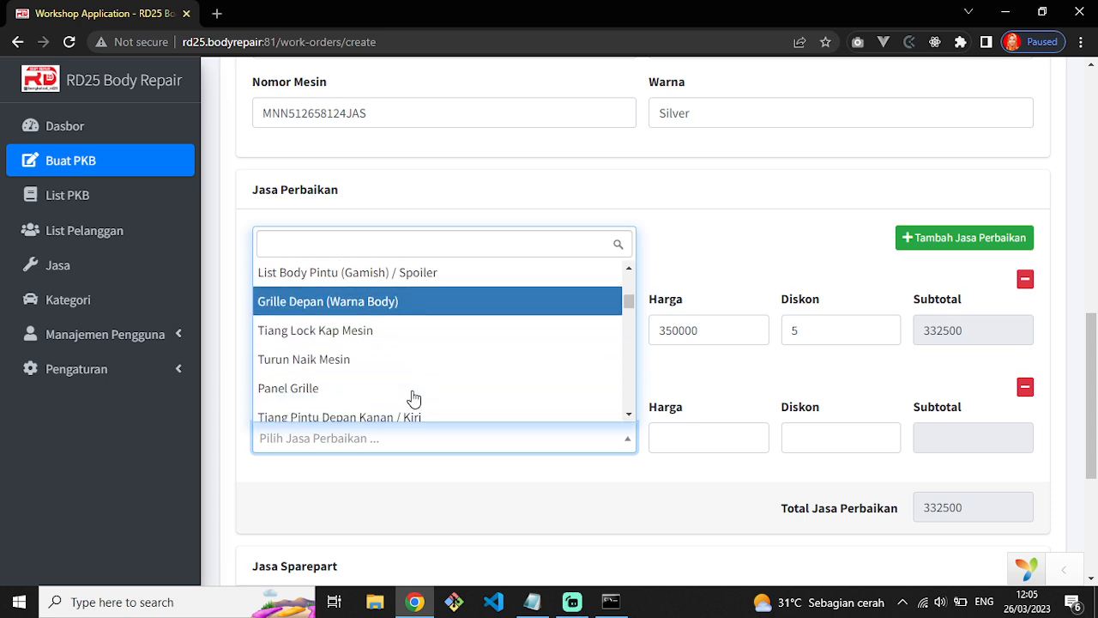
scroll(405, 393, down, 1)
scroll(403, 392, down, 2)
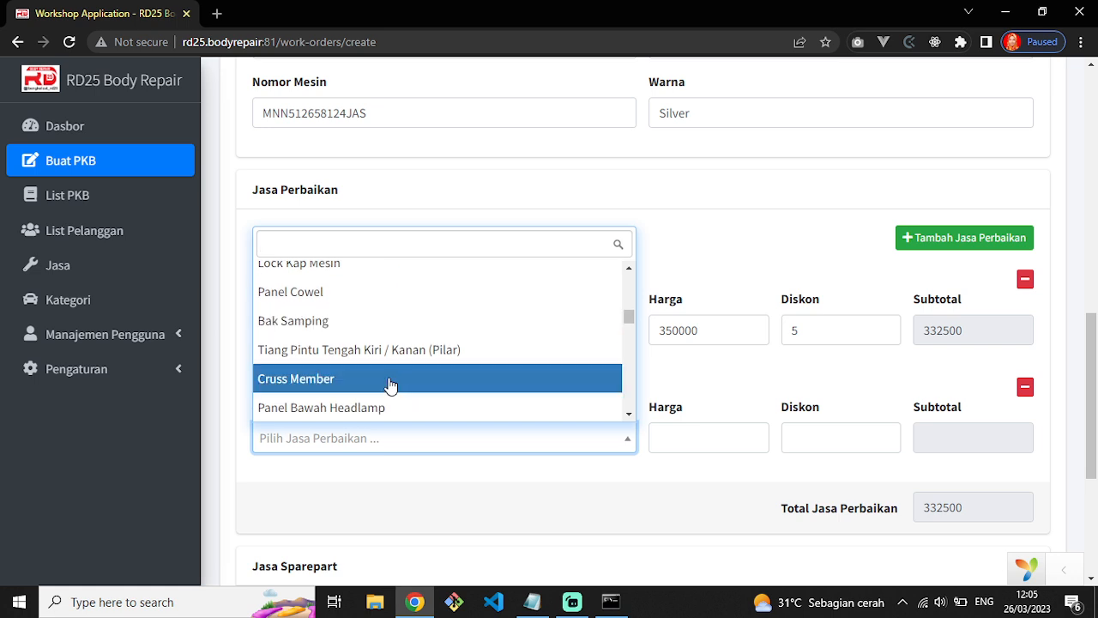
scroll(391, 401, down, 1)
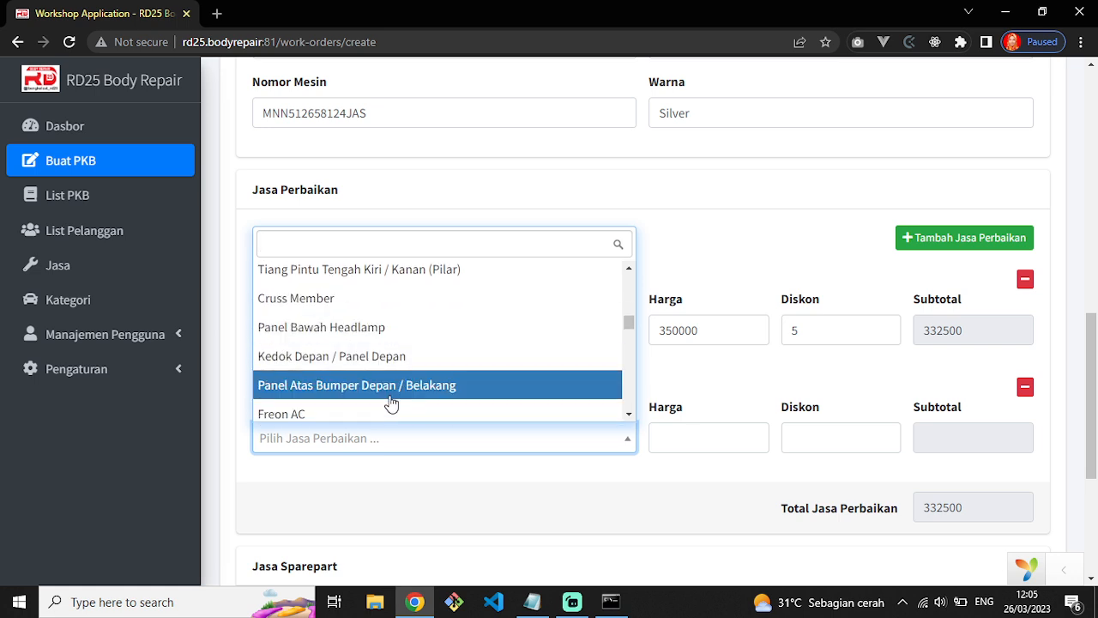
scroll(390, 401, down, 1)
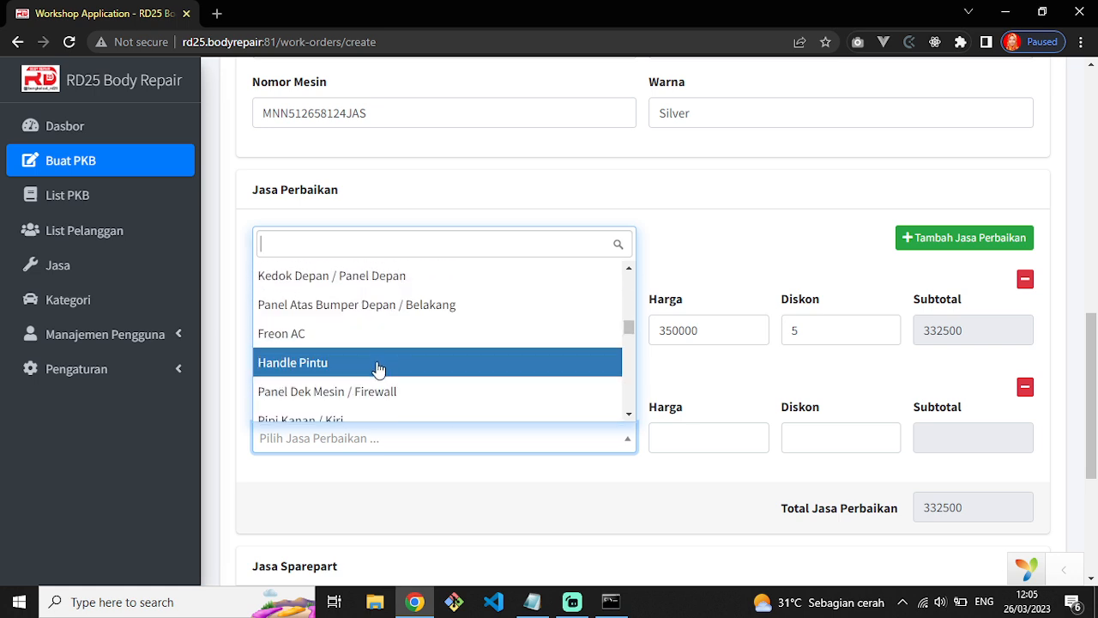
click(377, 362)
Start the Handle Pintu discount, typing 3 and then erasing it.
click(843, 438)
text(3)
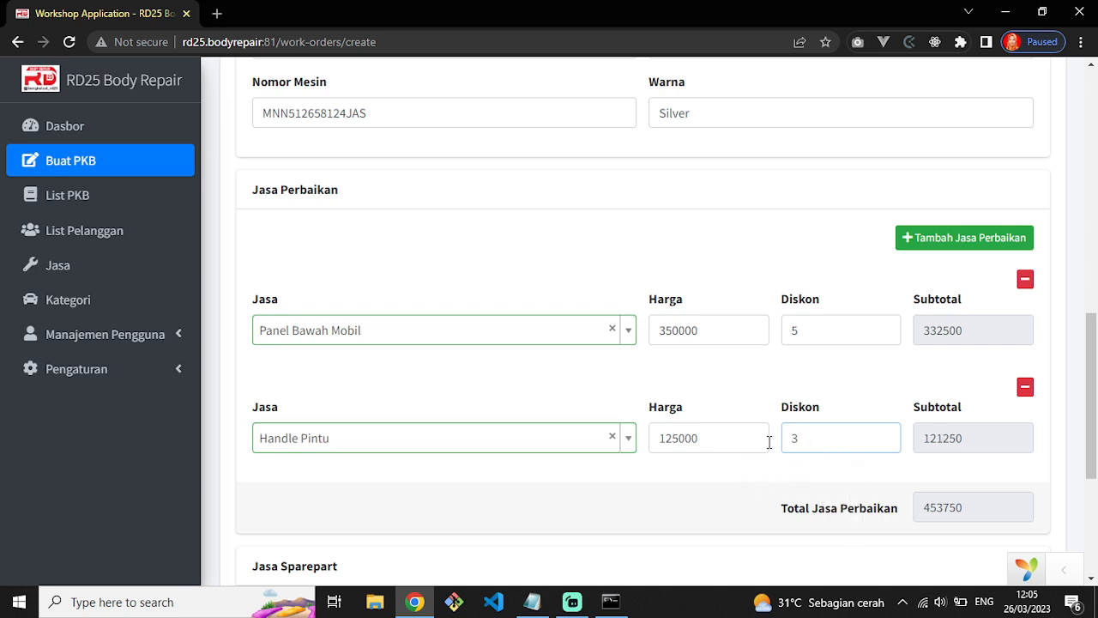
key(BackSpace)
Set the Handle Pintu discount to 4.
text(4)
click(717, 506)
scroll(720, 468, down, 1)
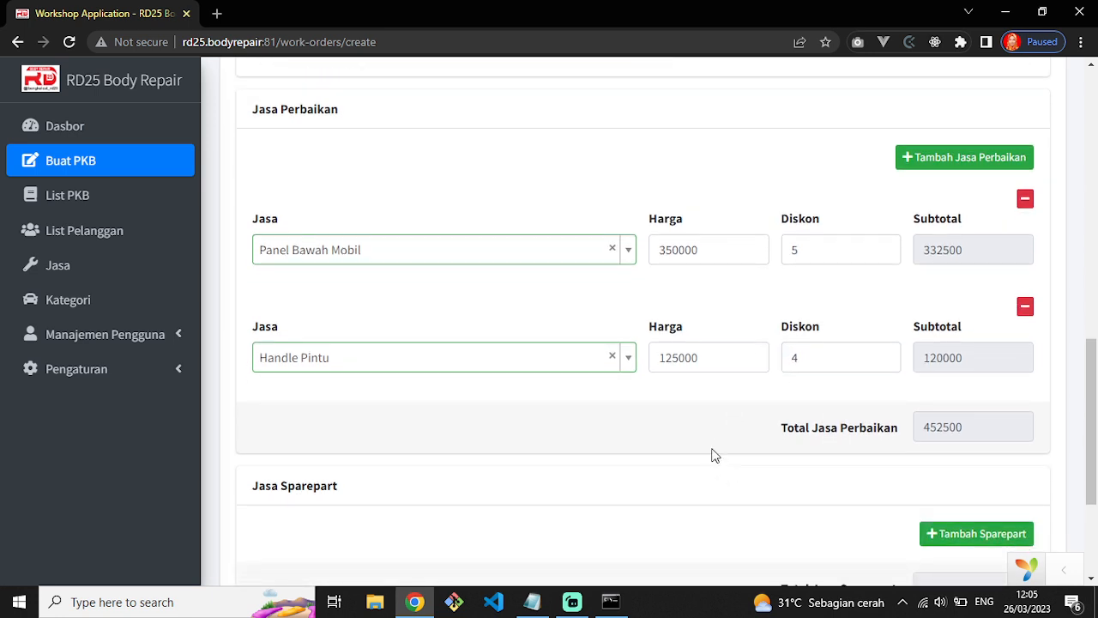
Add a third repair service line with Cat Velg at 200000.
click(925, 172)
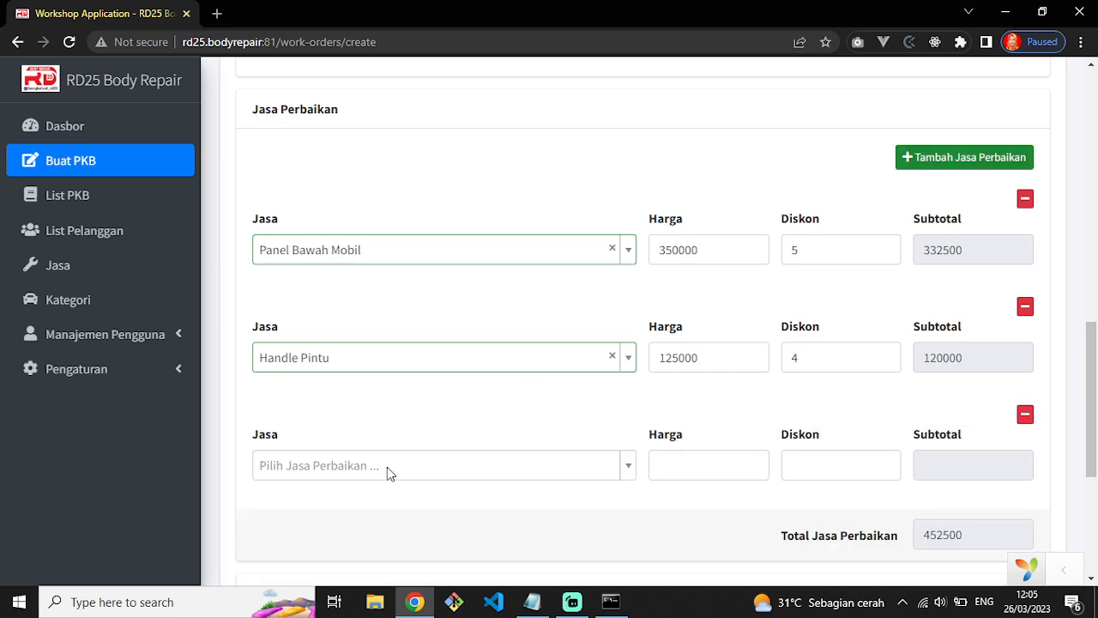
click(386, 467)
scroll(386, 431, down, 3)
scroll(321, 392, up, 3)
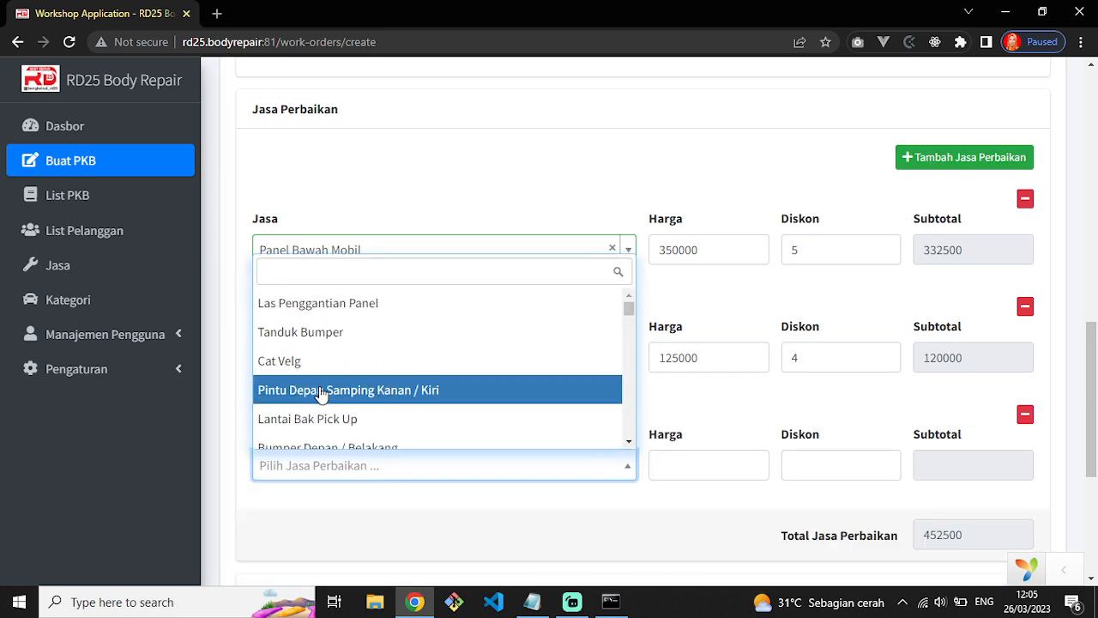
click(316, 375)
click(850, 465)
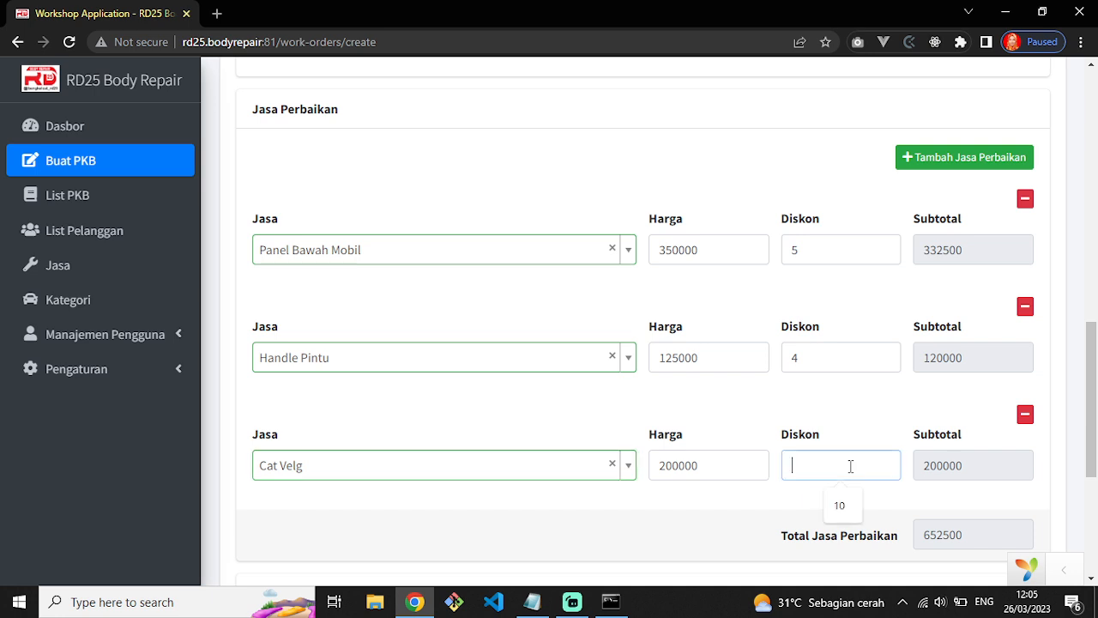
click(708, 530)
Set the Cat Velg discount to 7, giving a 186000 subtotal and 638500 total.
scroll(709, 530, down, 1)
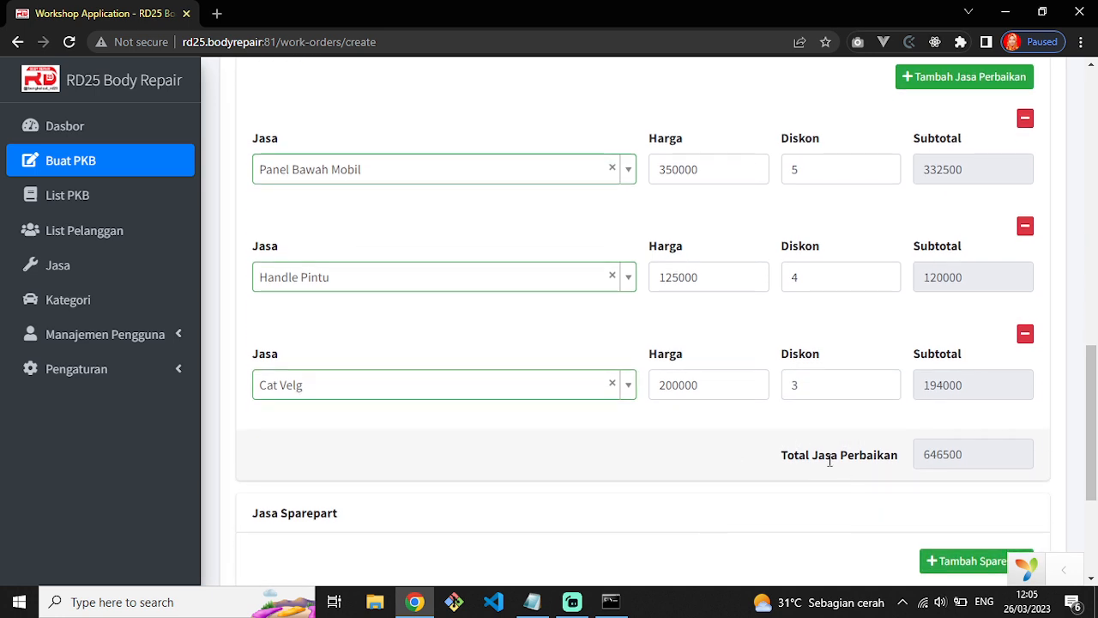
scroll(832, 458, up, 1)
click(794, 458)
key(BackSpace)
text(2)
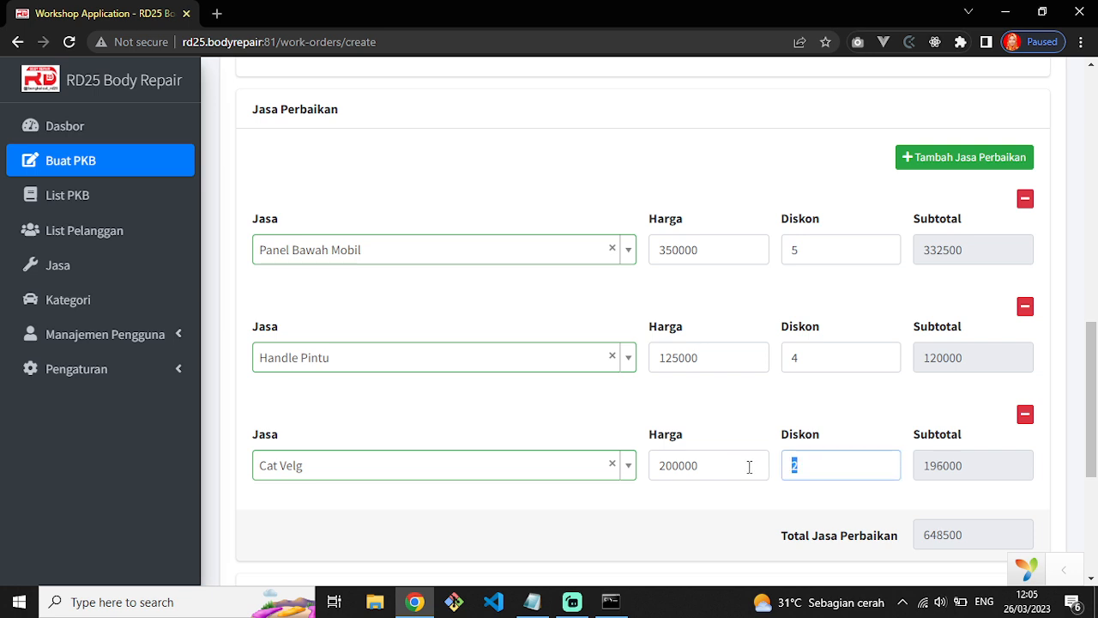
text(6)
key(BackSpace)
text(1)
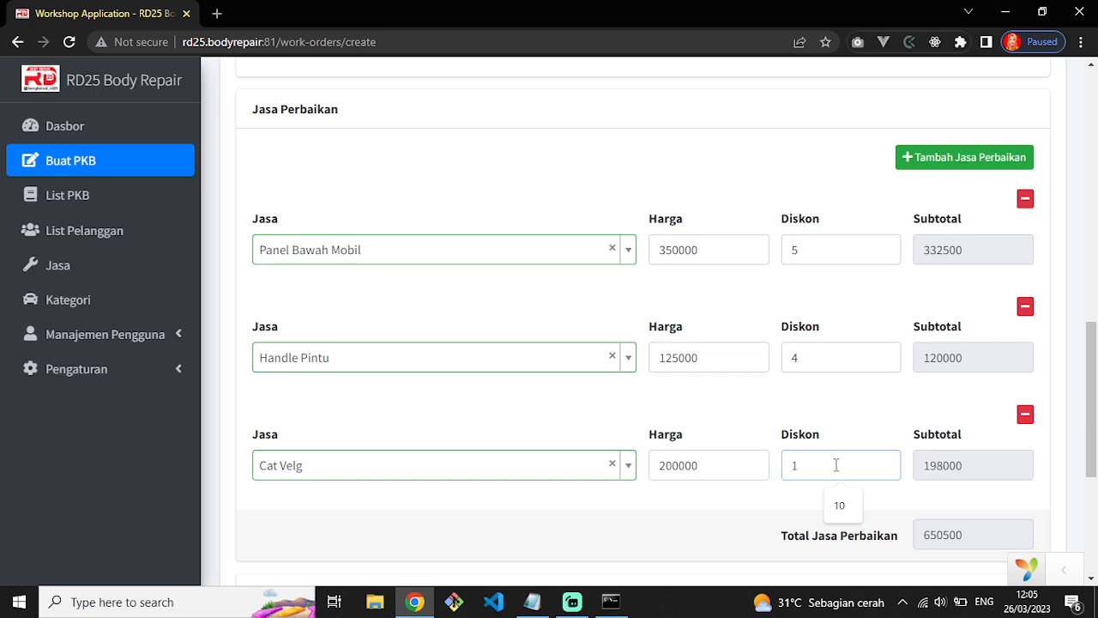
key(BackSpace)
text(2)
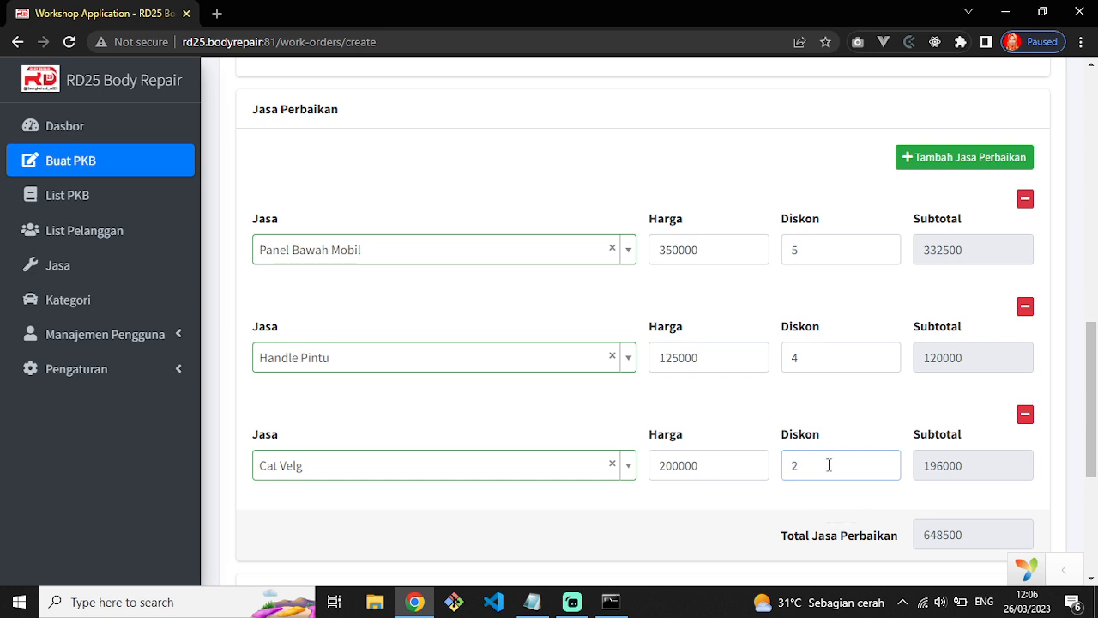
key(BackSpace)
text(3)
drag(806, 470, 774, 471)
text(7)
Add a fourth repair service line.
scroll(898, 309, down, 2)
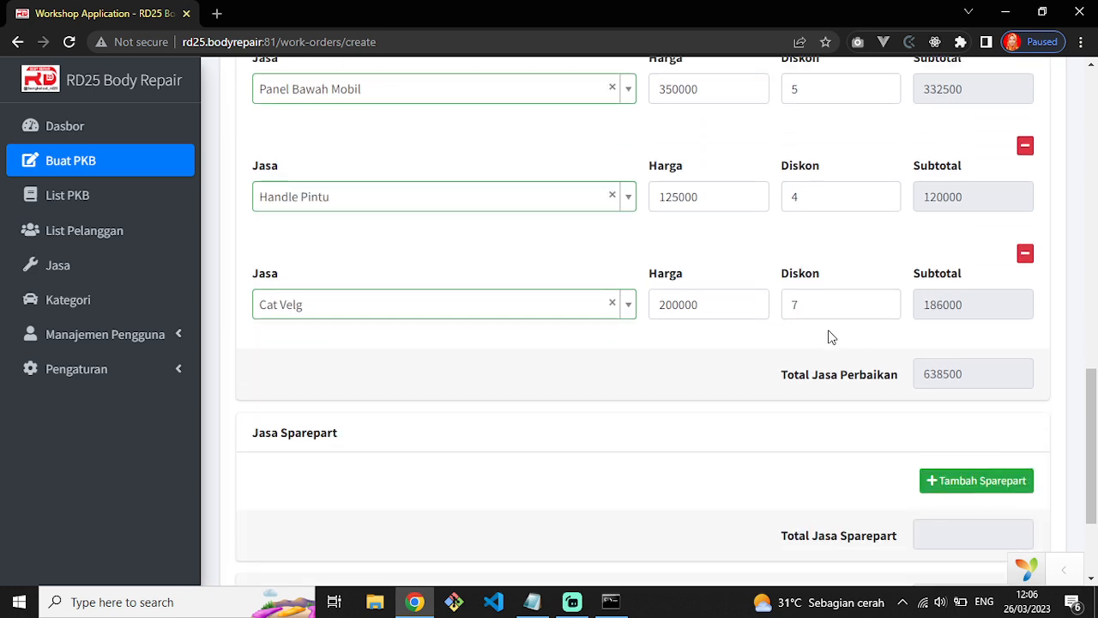
scroll(812, 330, up, 3)
scroll(932, 282, down, 1)
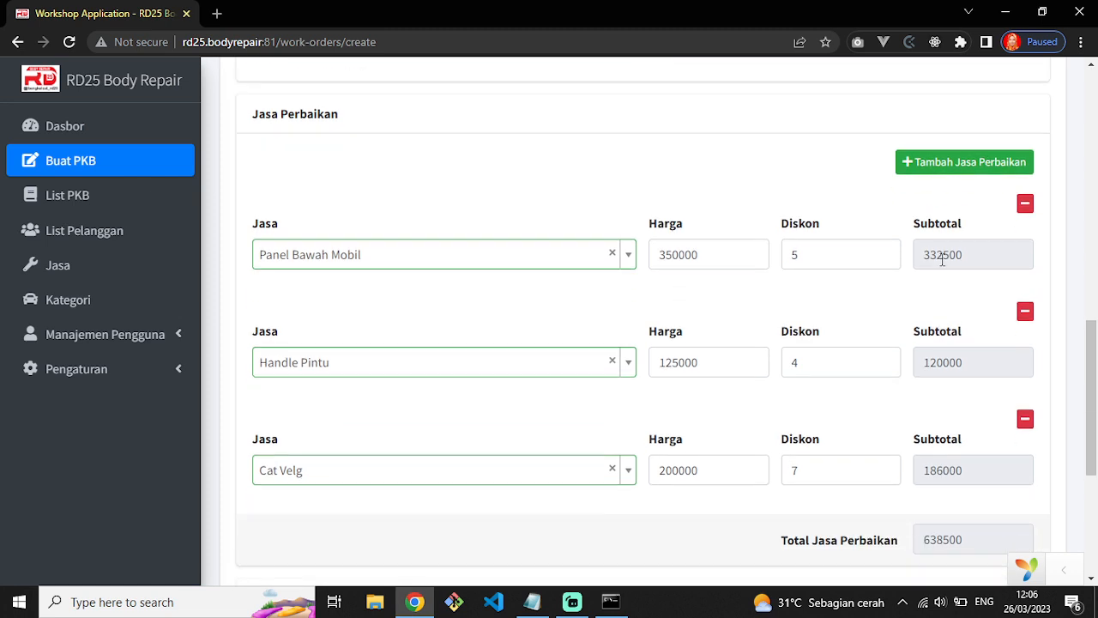
click(948, 162)
scroll(446, 421, down, 2)
click(388, 413)
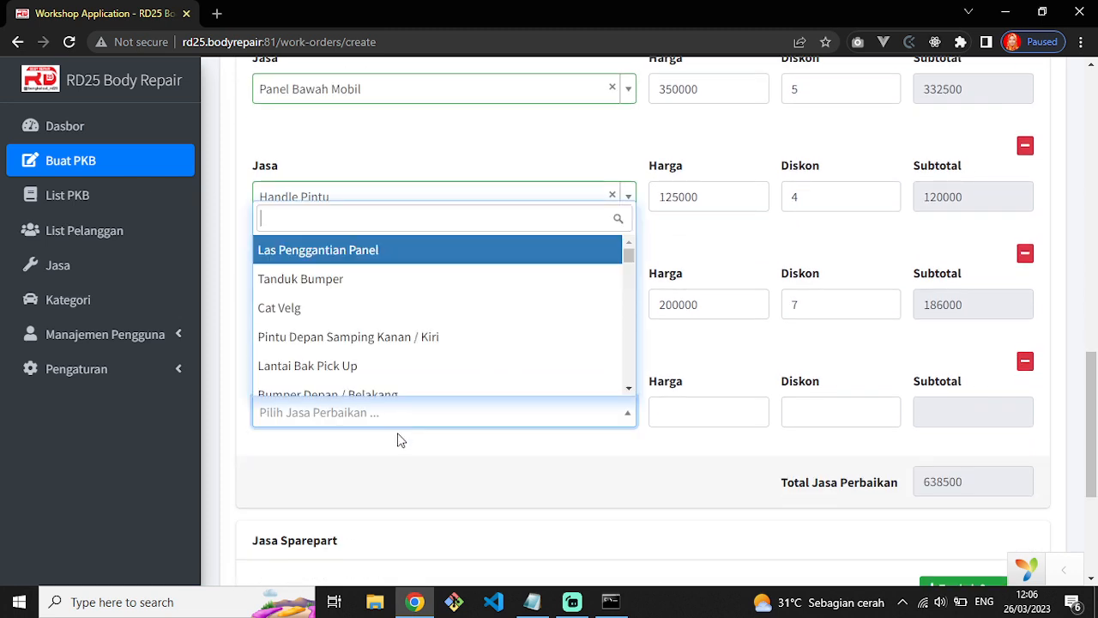
scroll(396, 386, down, 3)
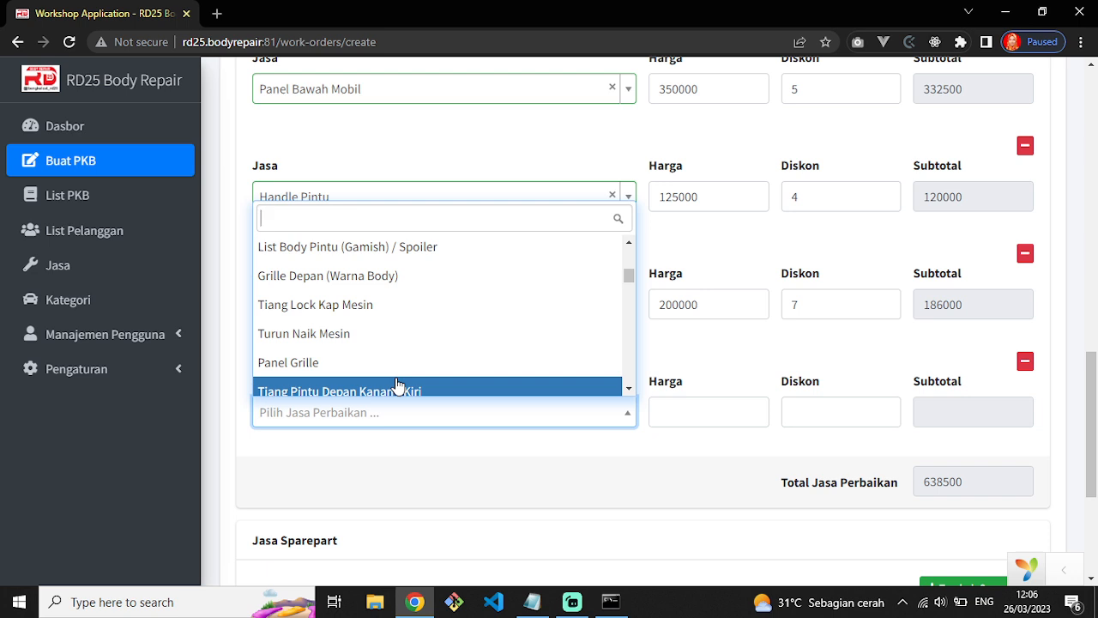
scroll(397, 386, down, 3)
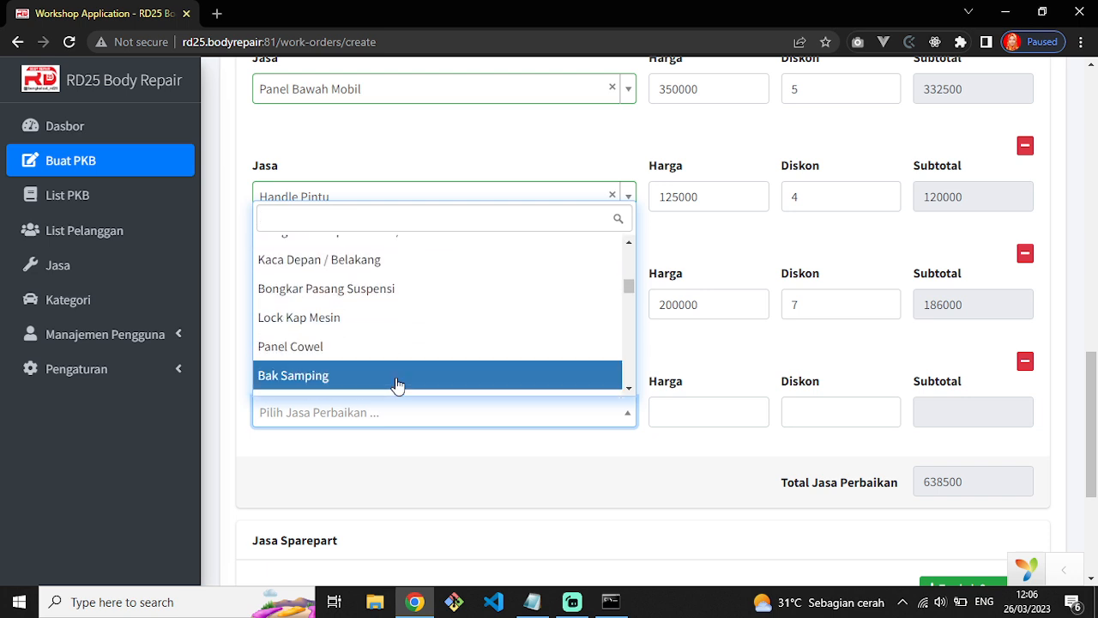
scroll(397, 386, down, 4)
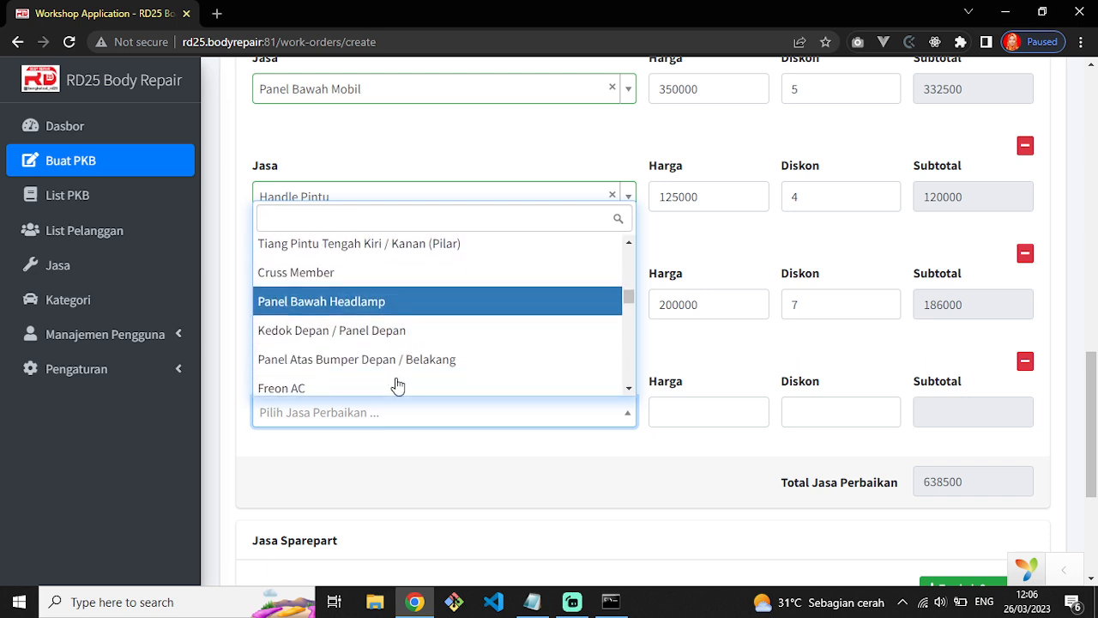
click(371, 301)
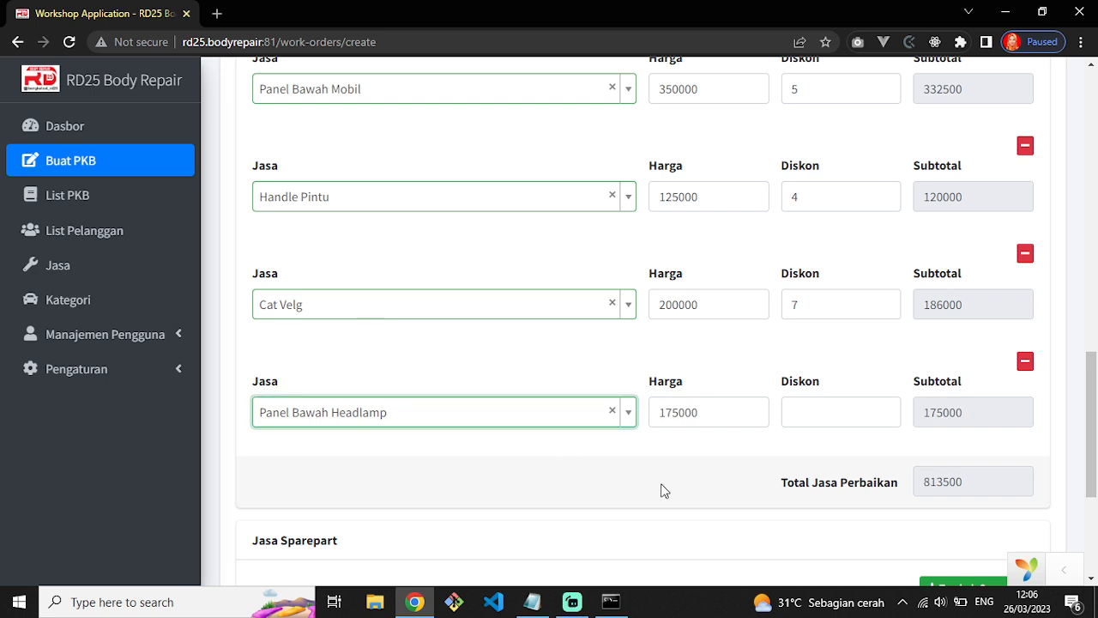
click(821, 420)
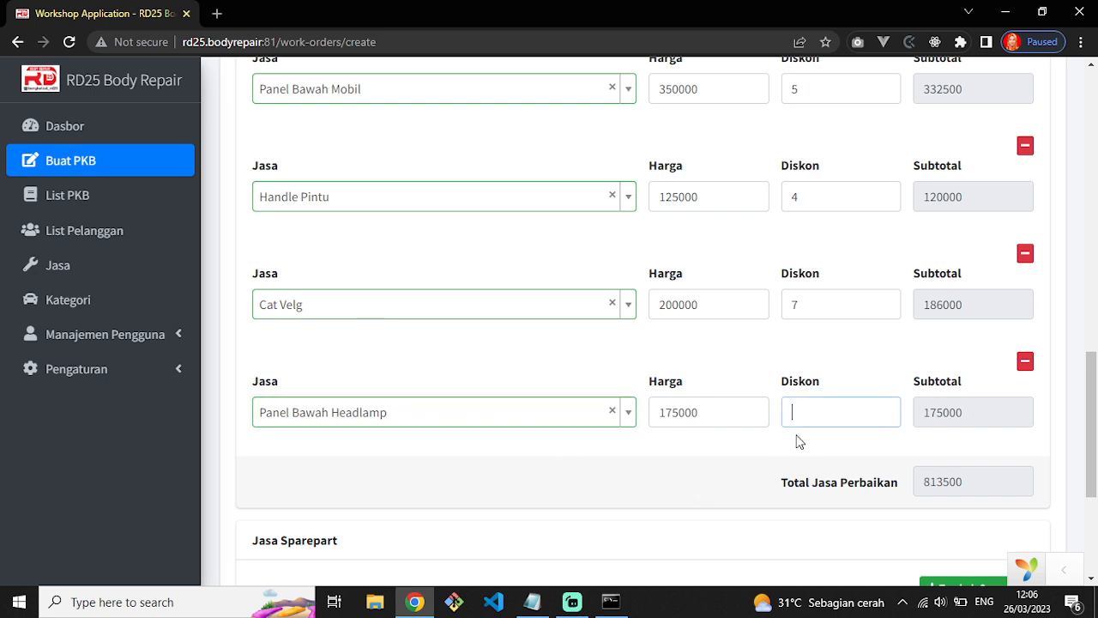
text(1)
key(BackSpace)
text(2)
click(775, 485)
scroll(798, 483, down, 3)
scroll(799, 489, up, 5)
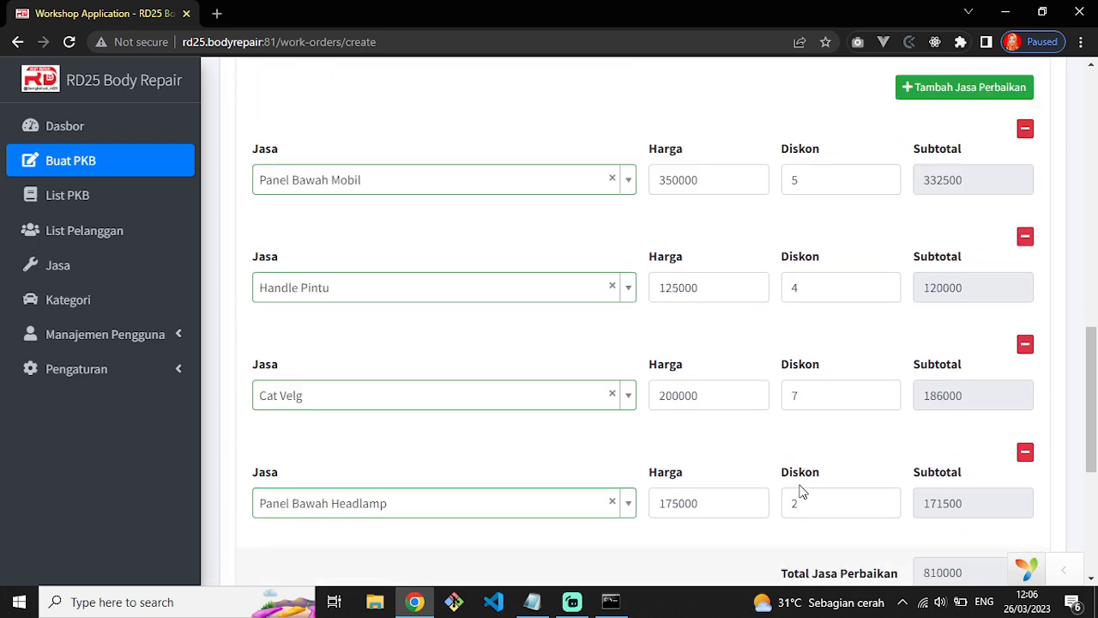
scroll(798, 490, down, 5)
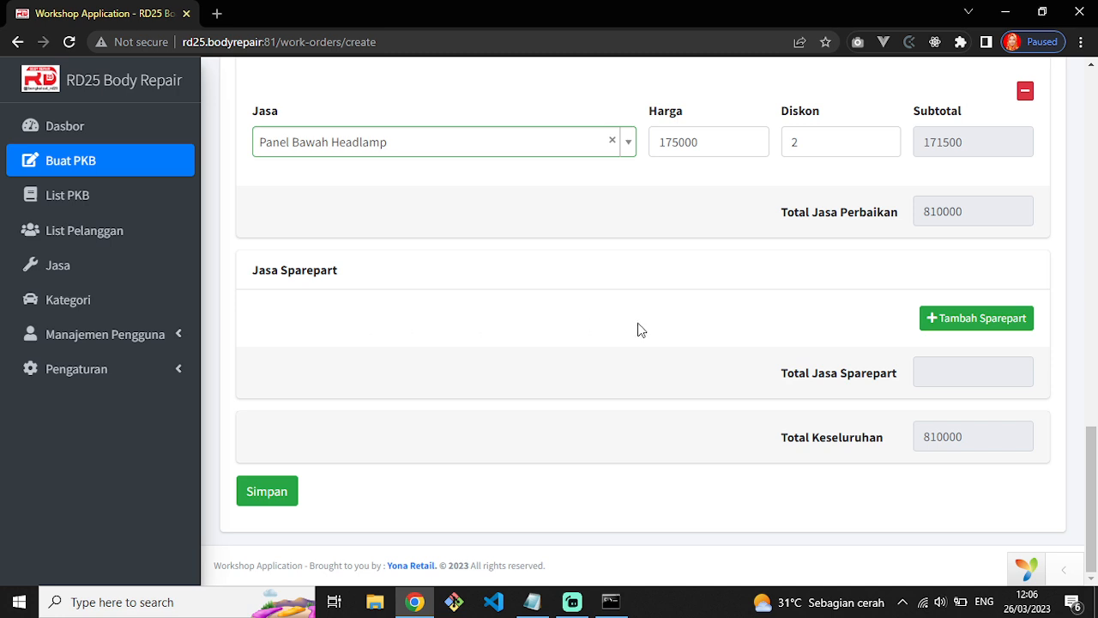
Add a spare-part row and enter Setir Mobil as the part.
click(937, 331)
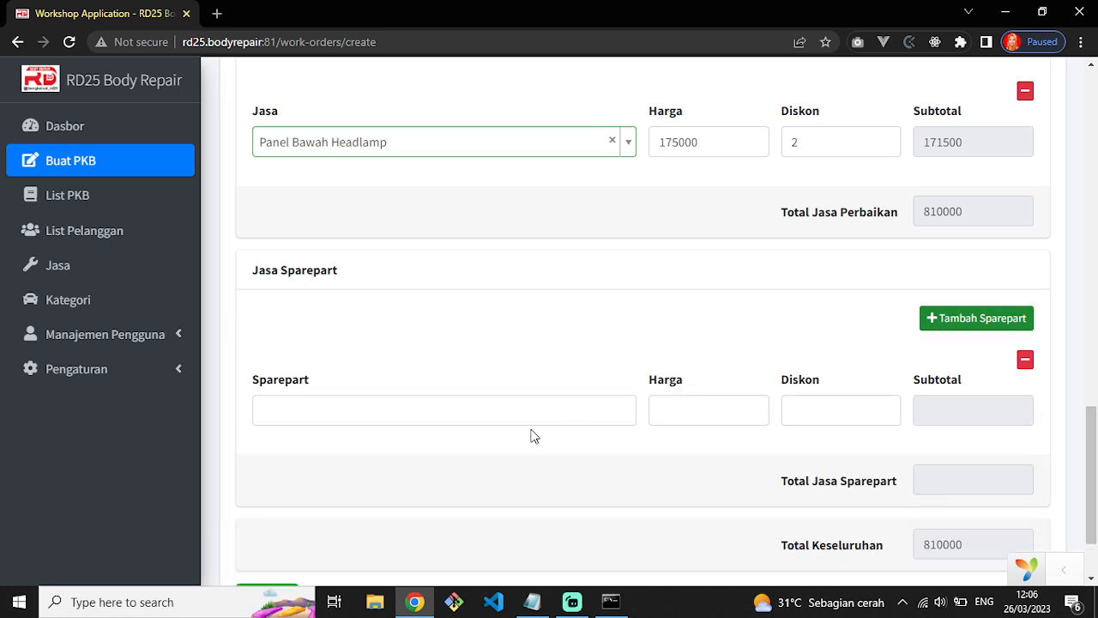
click(411, 420)
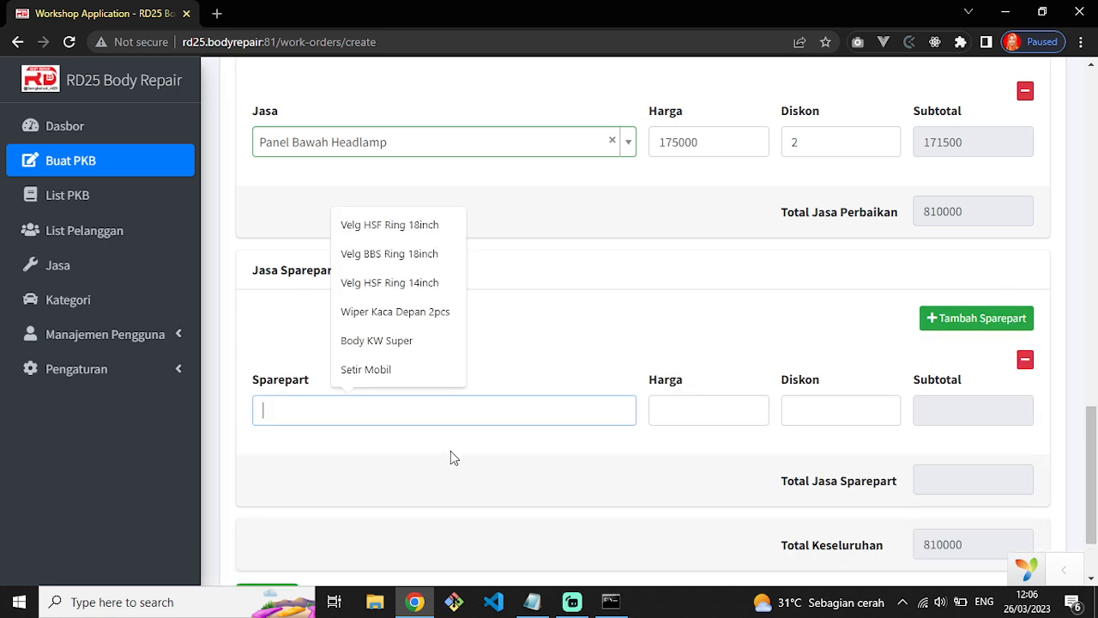
click(375, 378)
key(ctrl+a)
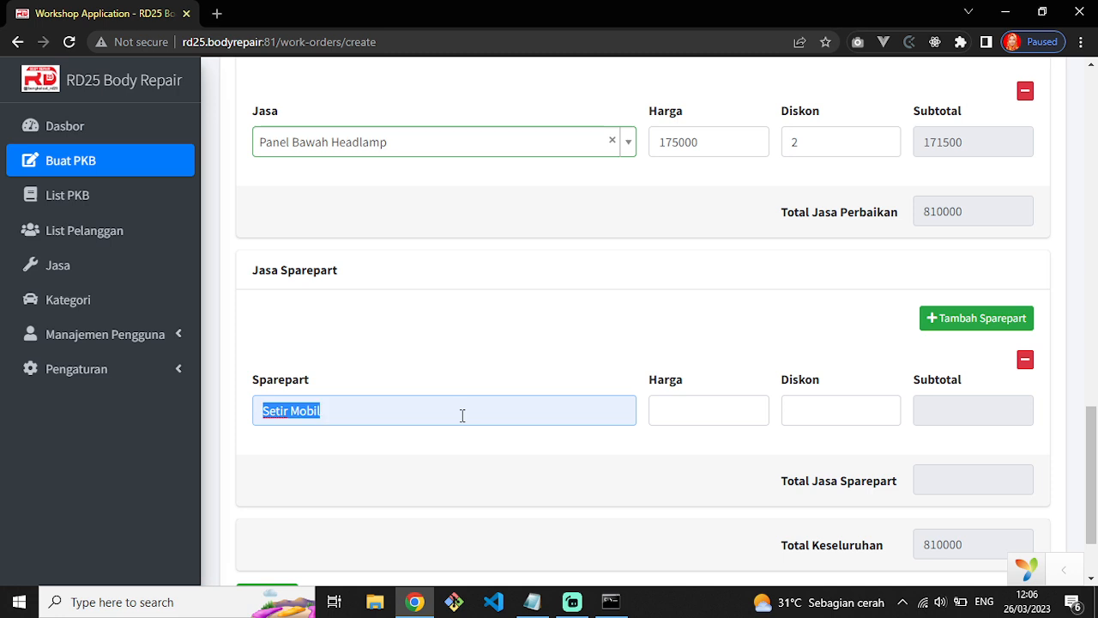
text(Setir Mobil)
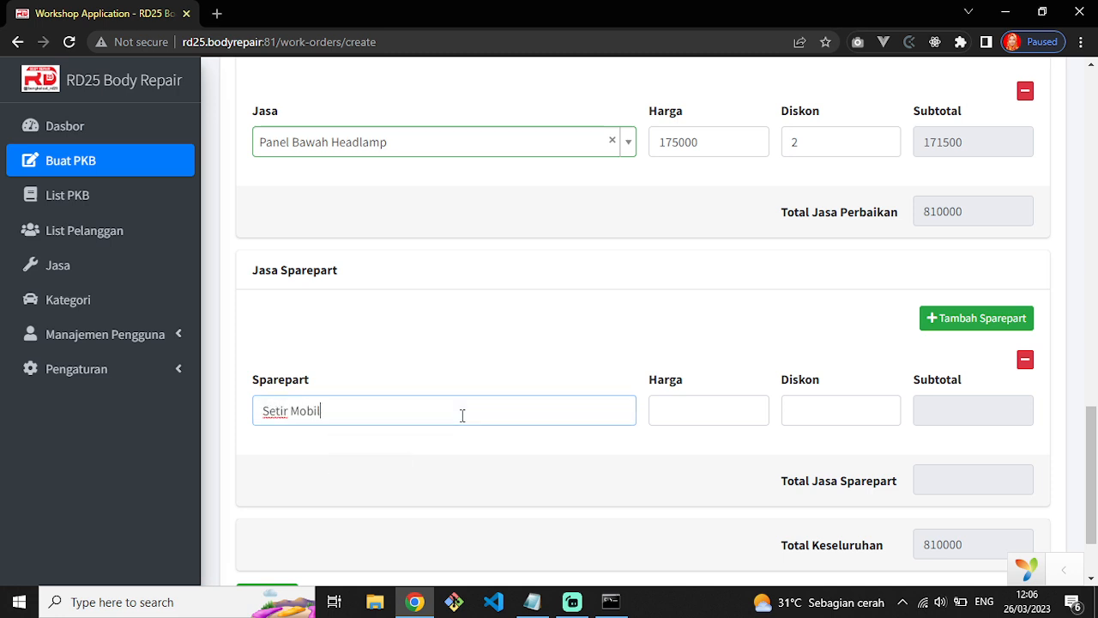
drag(461, 413, 255, 401)
key(BackSpace)
click(348, 420)
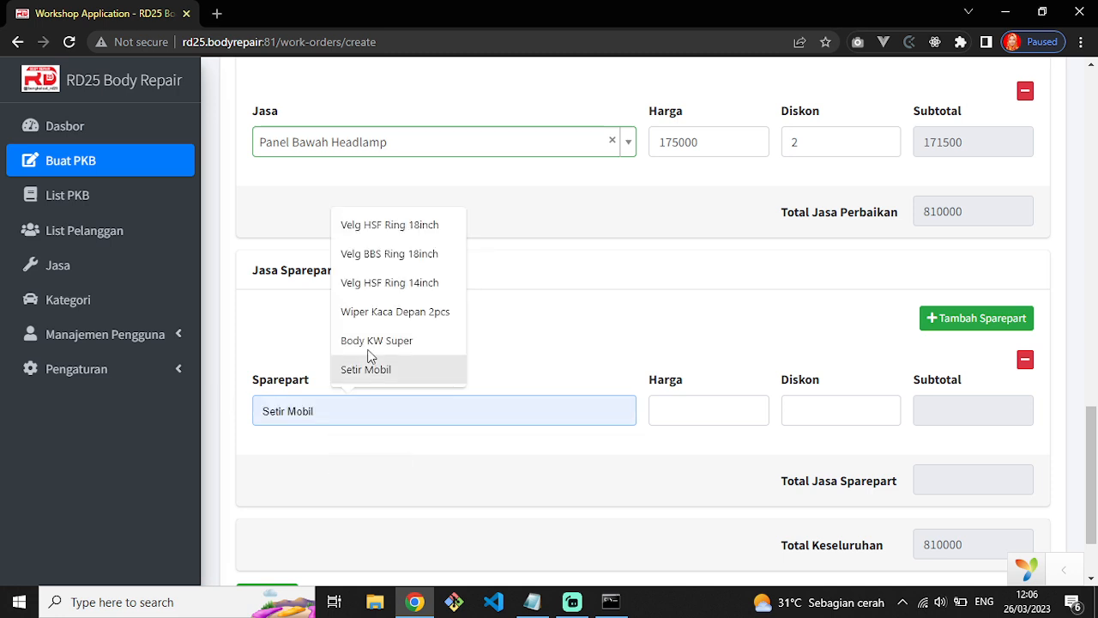
click(411, 429)
click(373, 408)
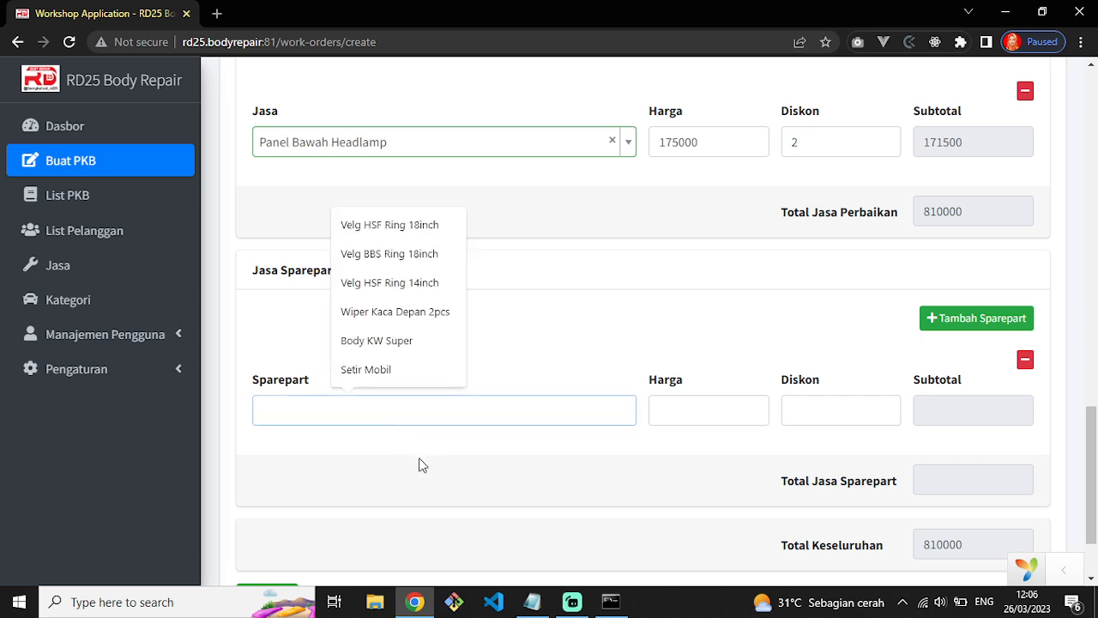
text(Setir Mobil)
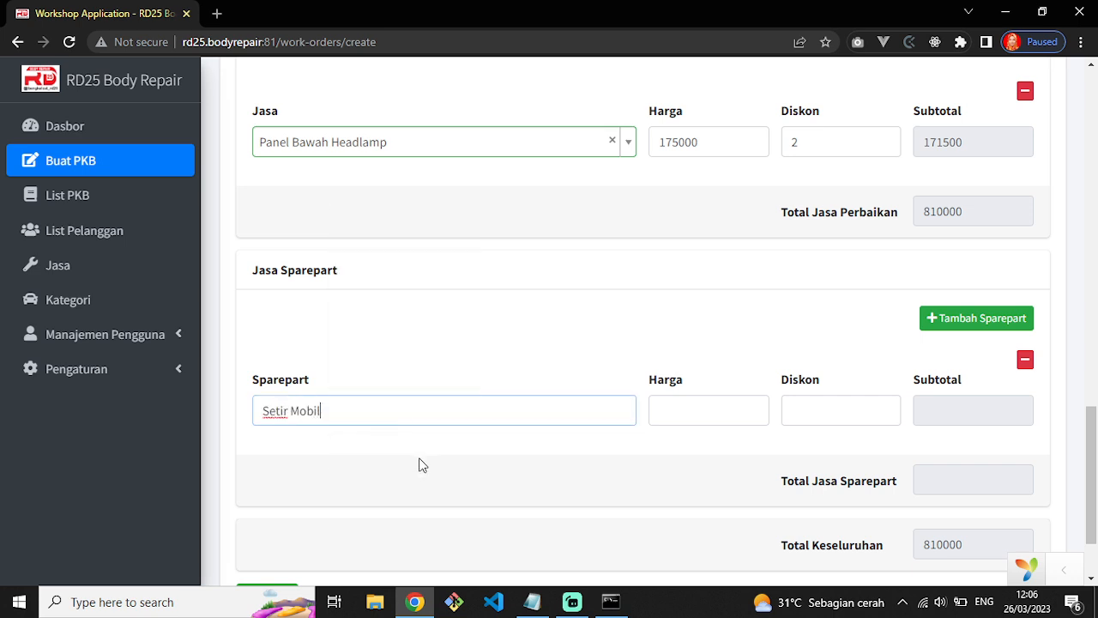
Give Setir Mobil a 2000000 price and 10 discount, bringing the total to 2610000.
click(683, 406)
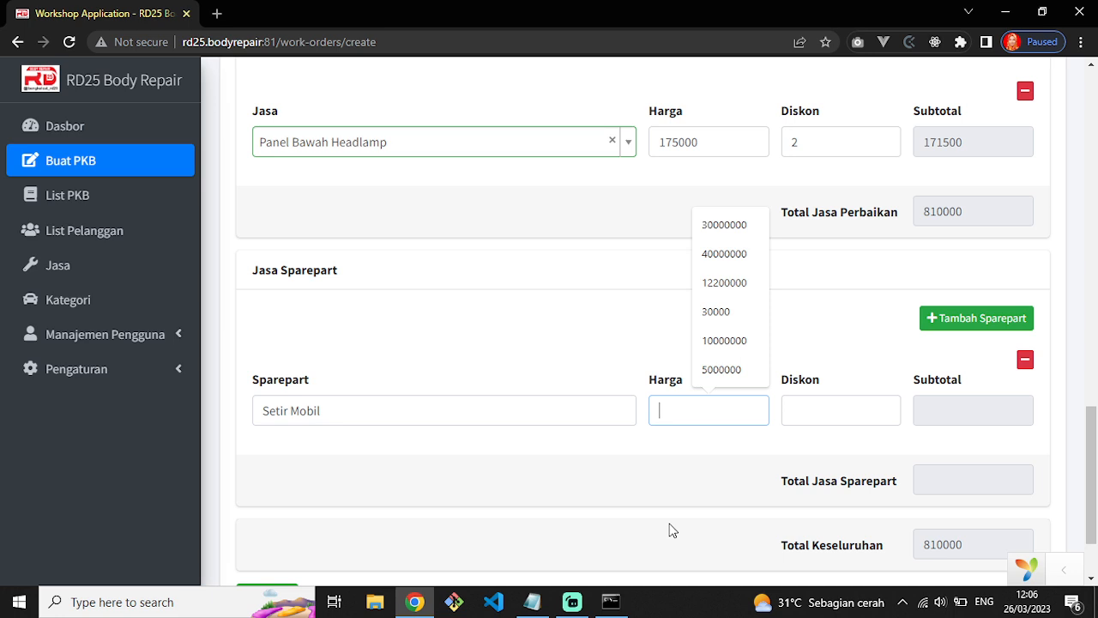
text(2000000)
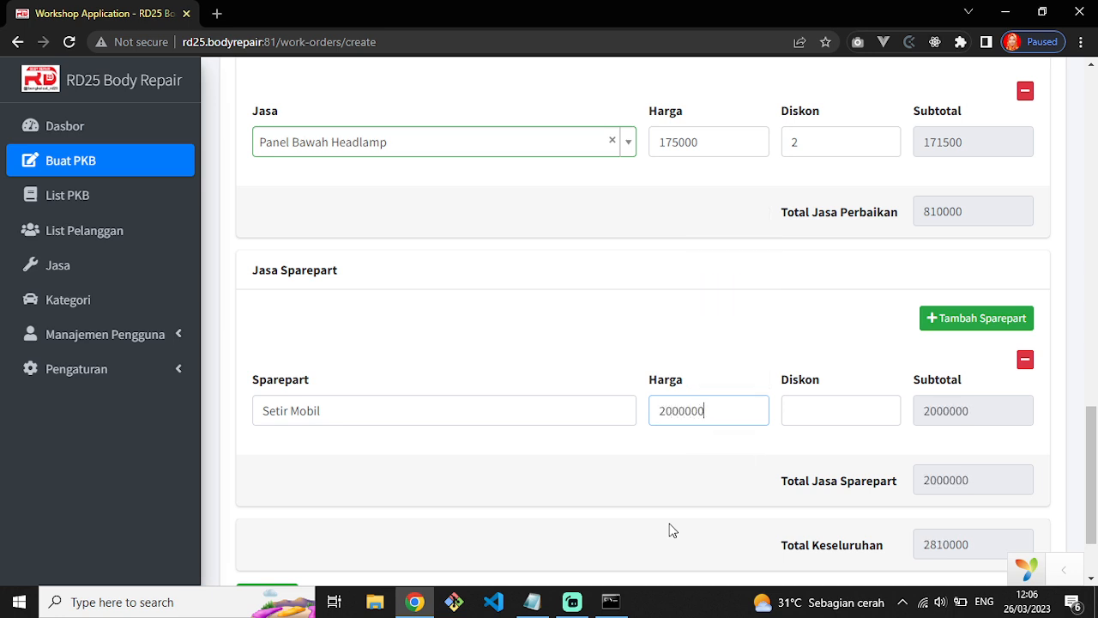
key(Tab)
text(10)
click(709, 517)
scroll(858, 472, down, 2)
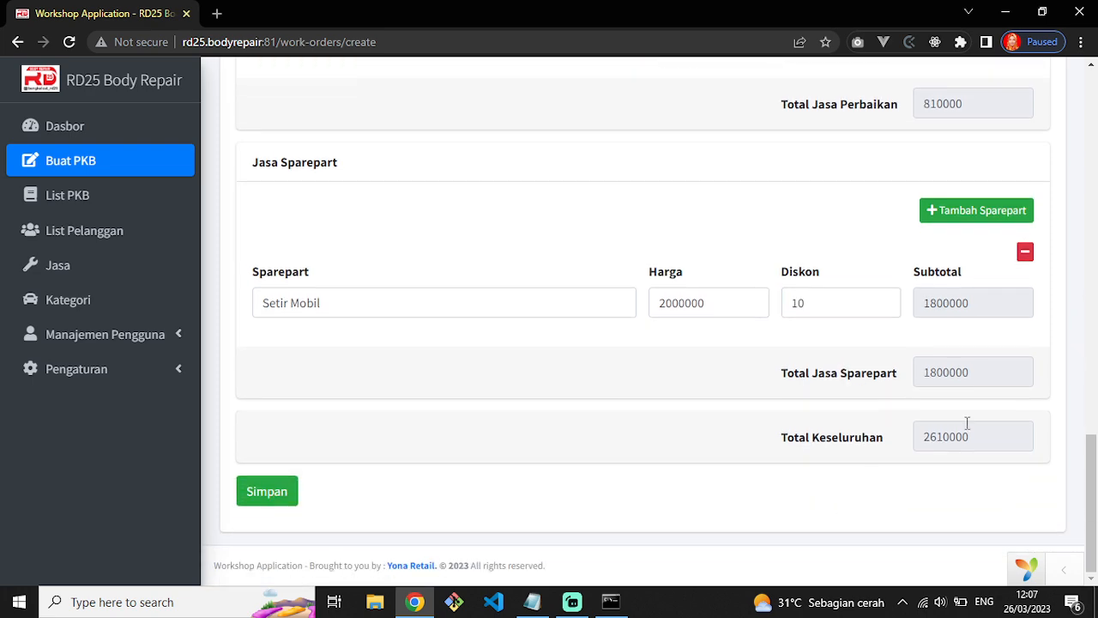
scroll(743, 311, up, 8)
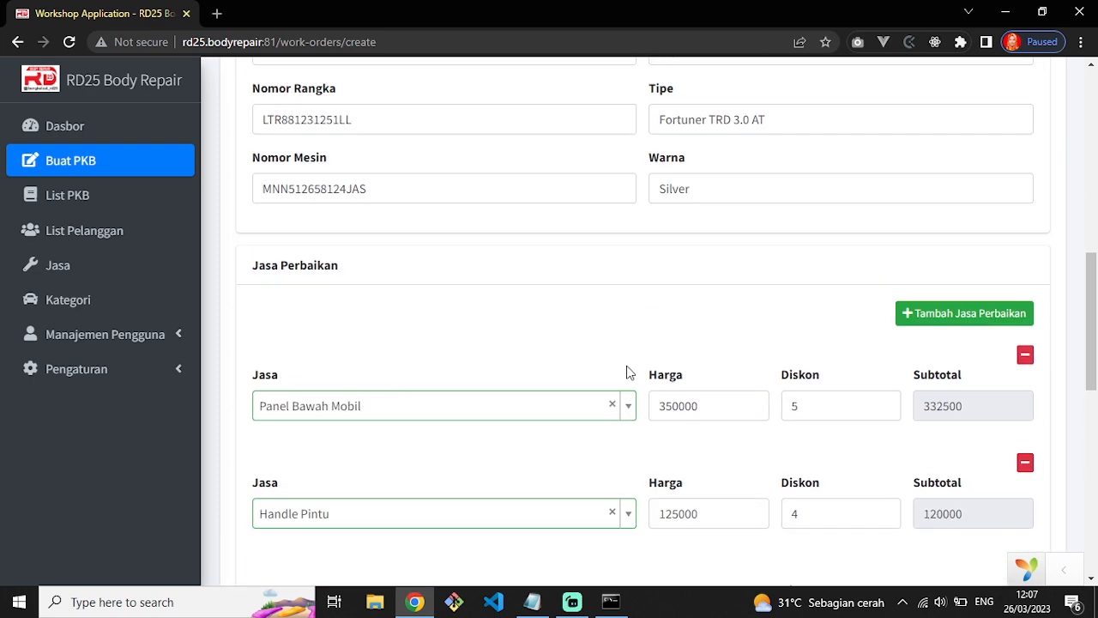
scroll(658, 421, down, 5)
scroll(658, 439, down, 4)
scroll(620, 441, up, 15)
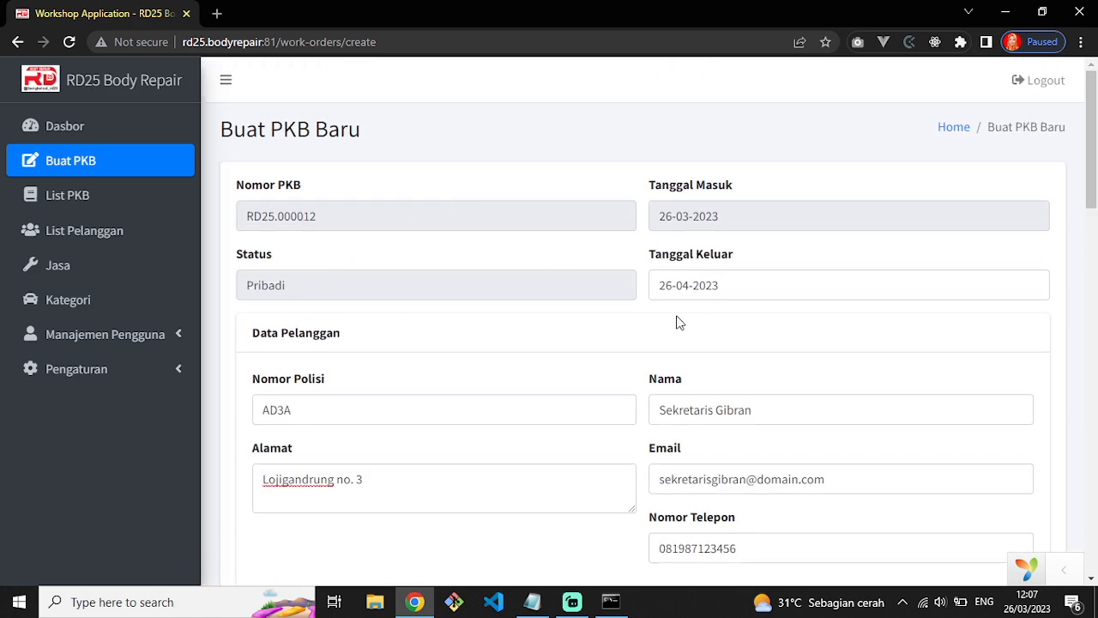
scroll(532, 358, down, 1)
scroll(537, 421, down, 2)
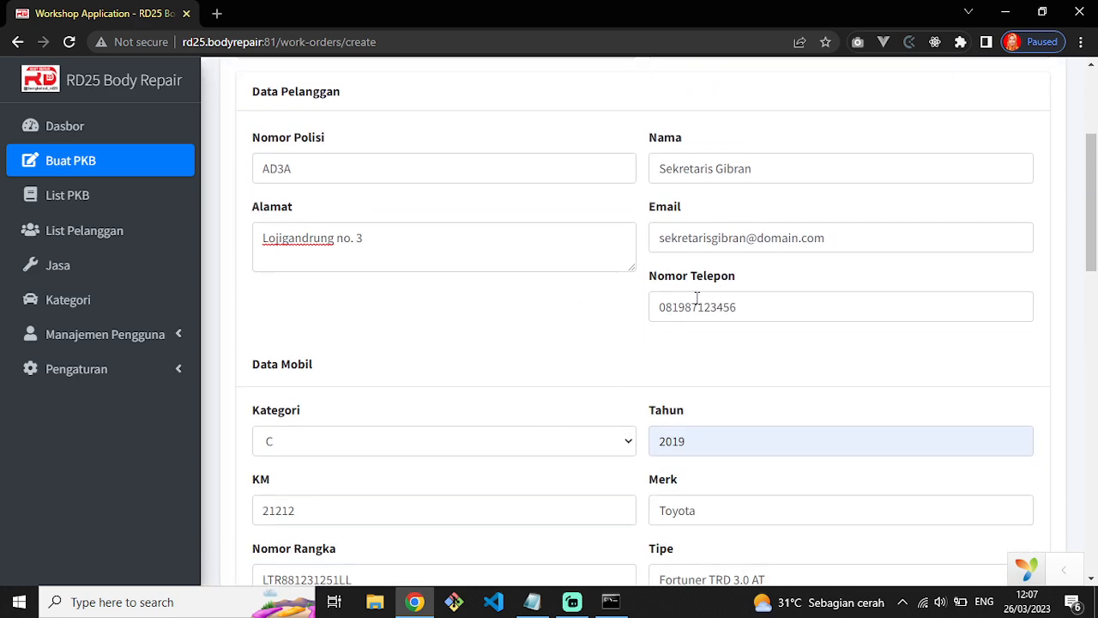
scroll(526, 463, down, 4)
scroll(533, 451, down, 10)
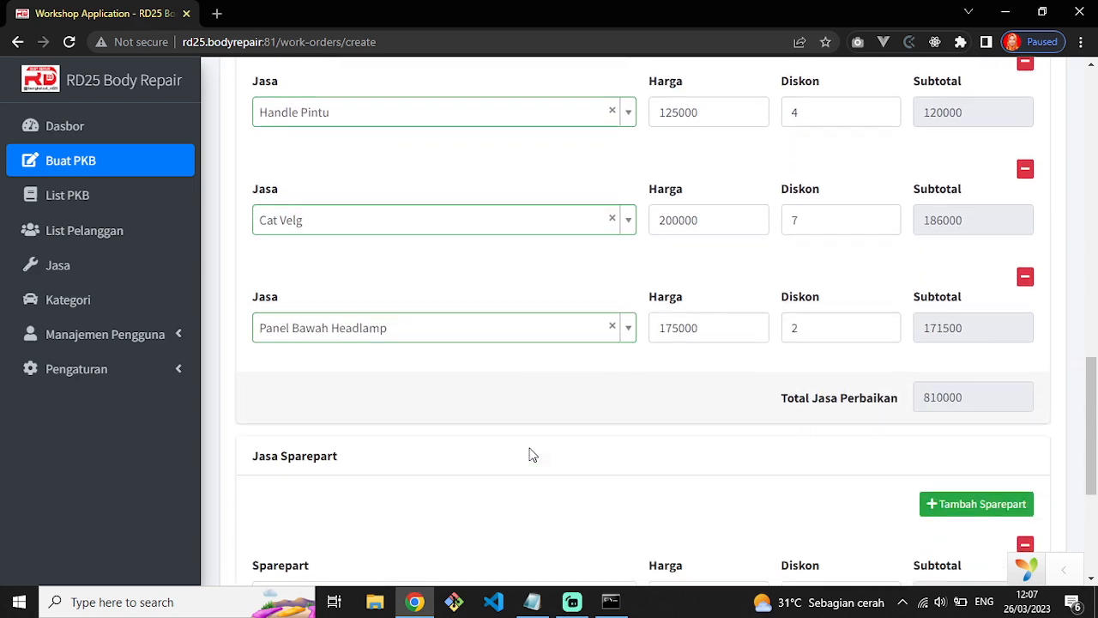
scroll(642, 471, up, 3)
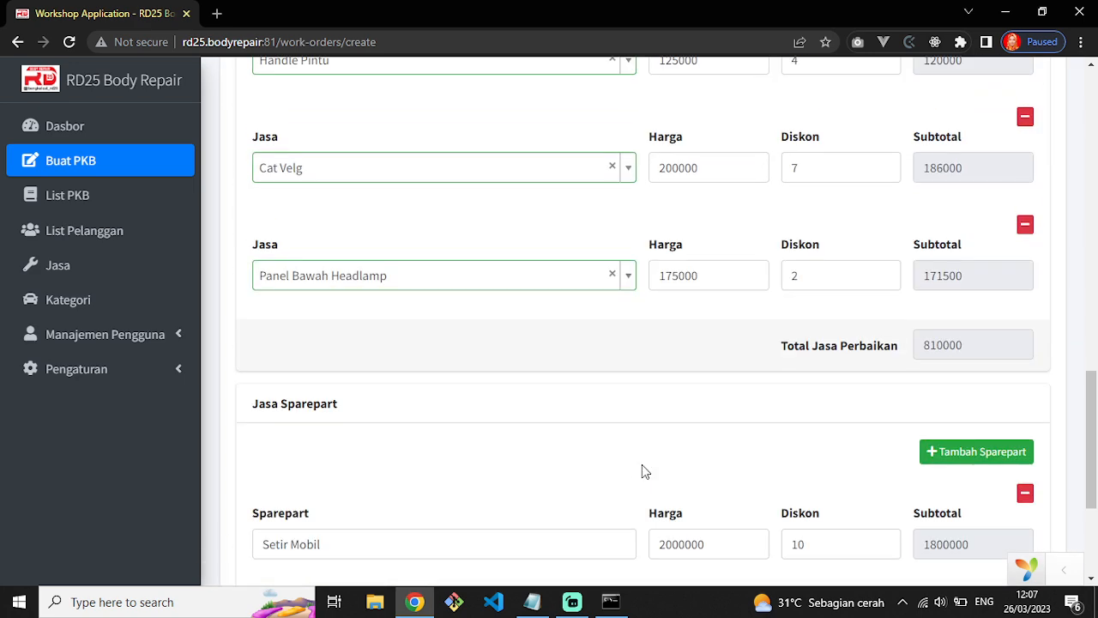
scroll(999, 378, up, 1)
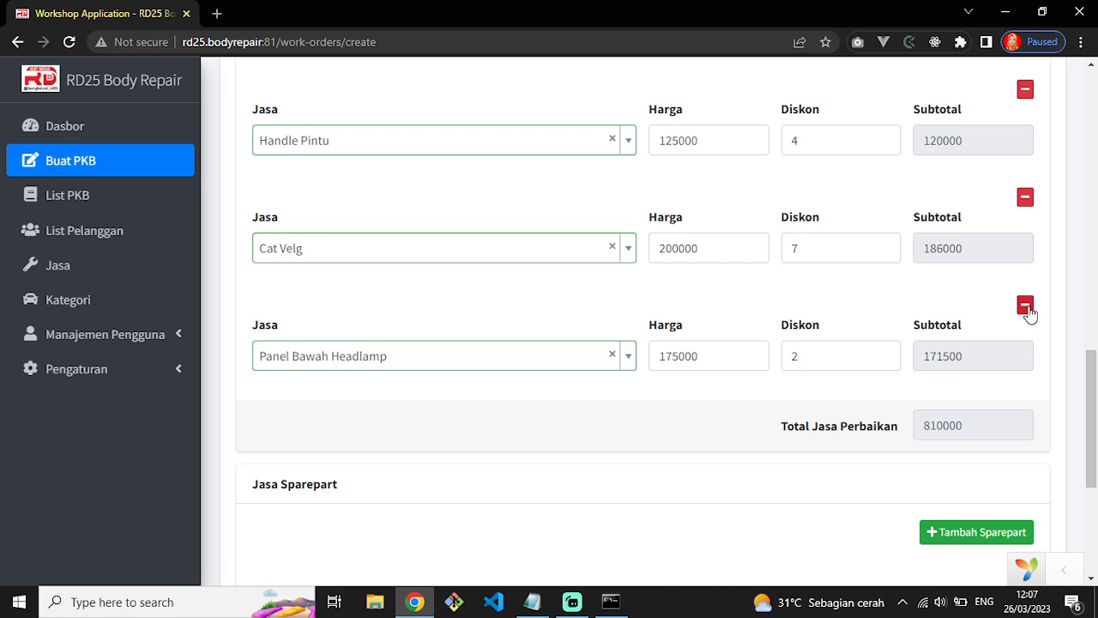
scroll(1038, 302, up, 1)
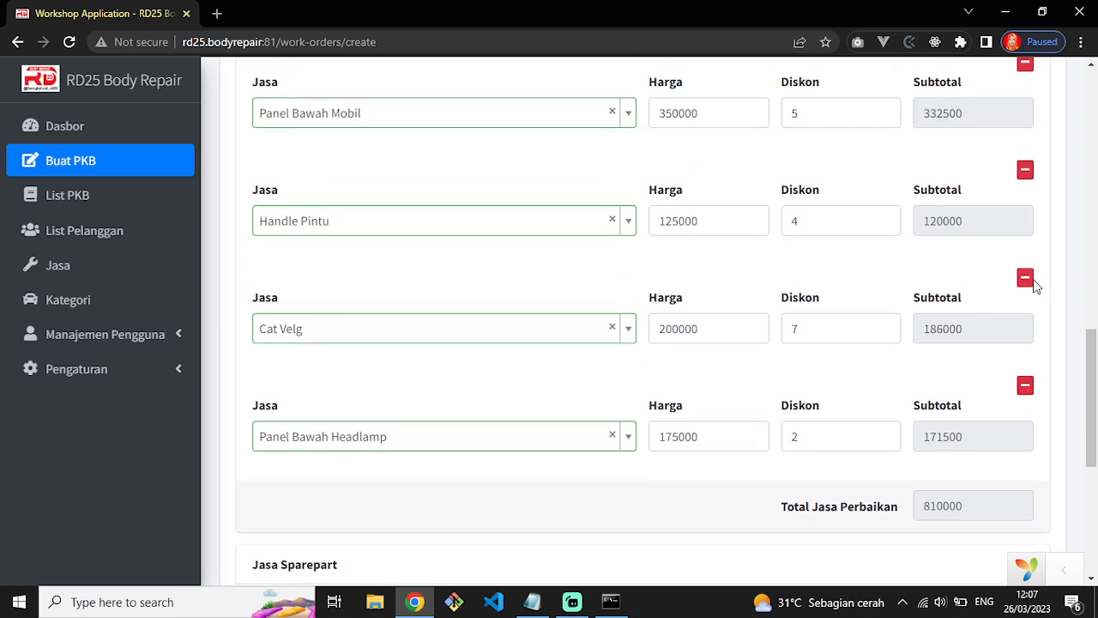
Remove the Cat Velg service and check the 2424000 grand total.
click(1025, 279)
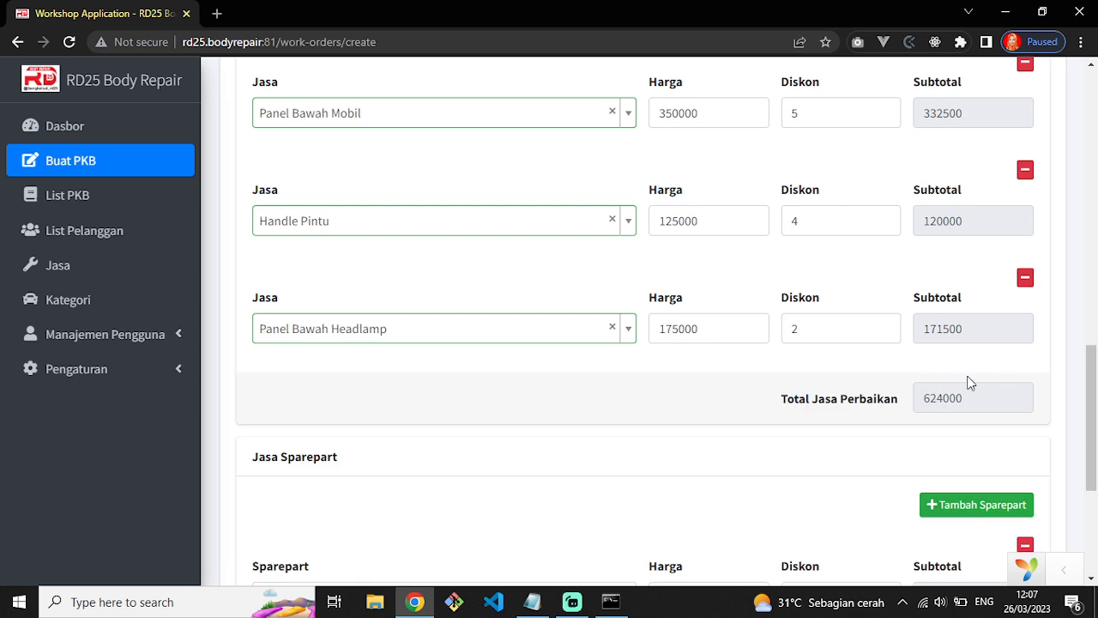
scroll(967, 386, down, 4)
drag(931, 439, 973, 441)
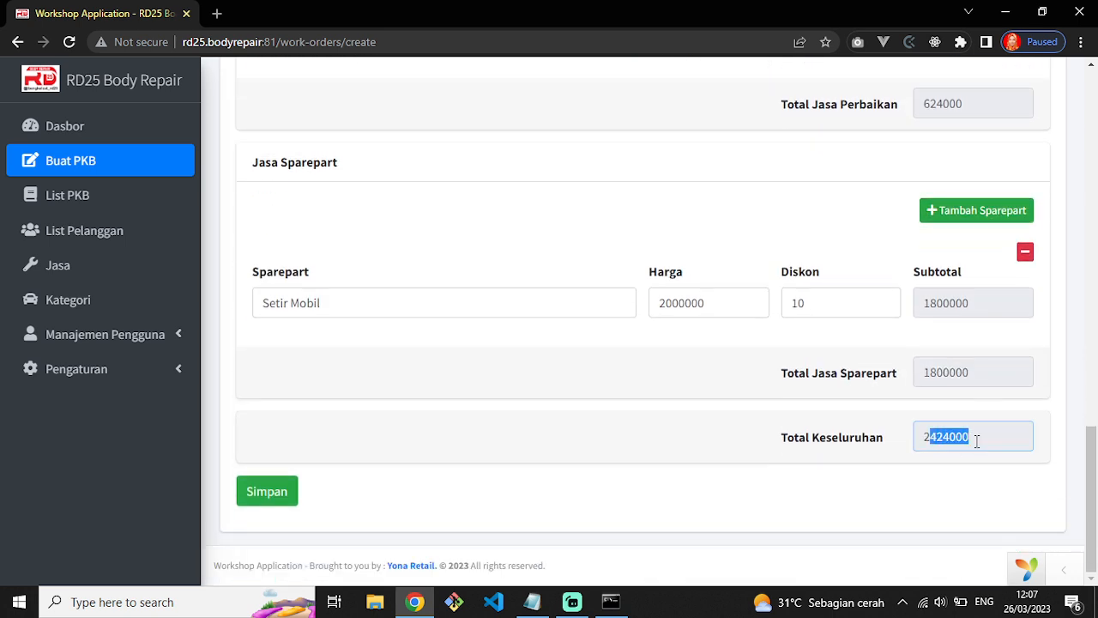
scroll(983, 444, up, 1)
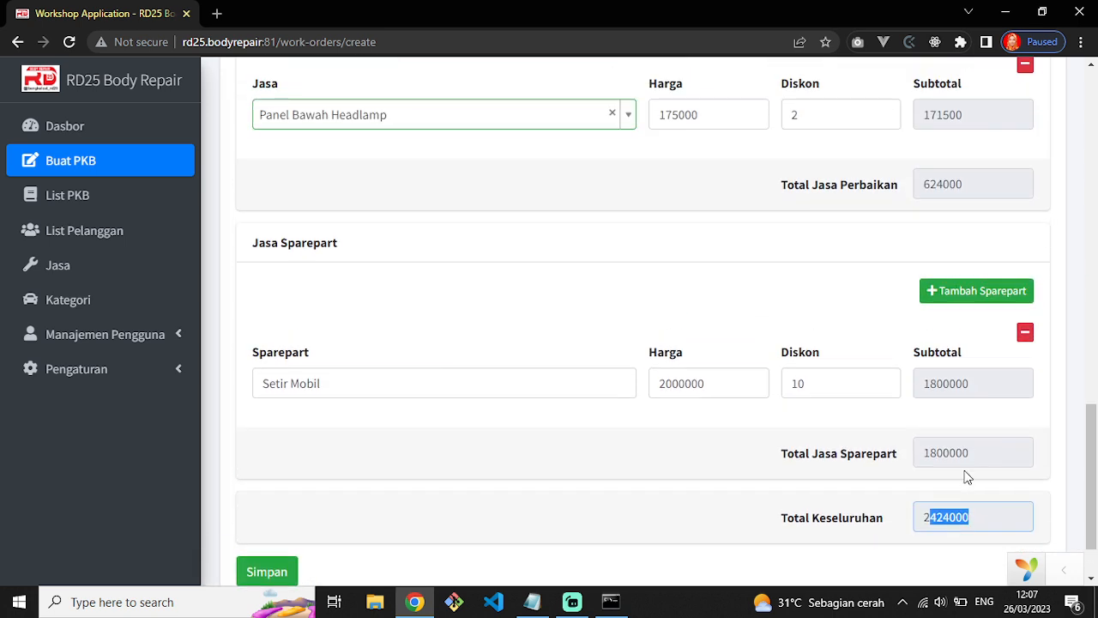
scroll(973, 373, up, 2)
scroll(958, 380, down, 1)
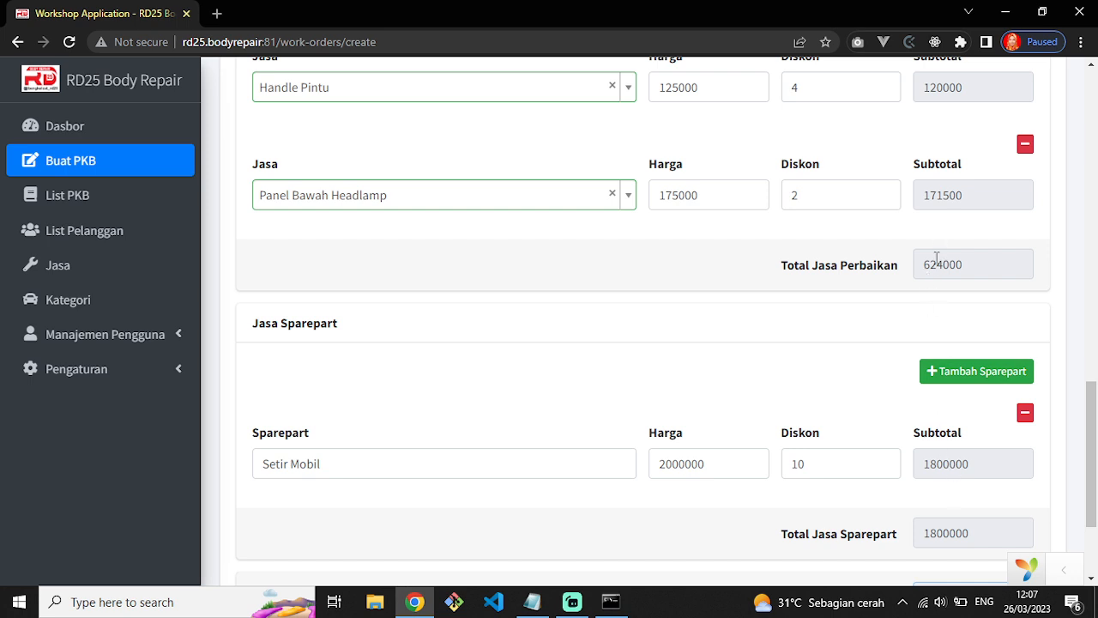
scroll(953, 412, down, 2)
click(979, 440)
drag(978, 441, 925, 442)
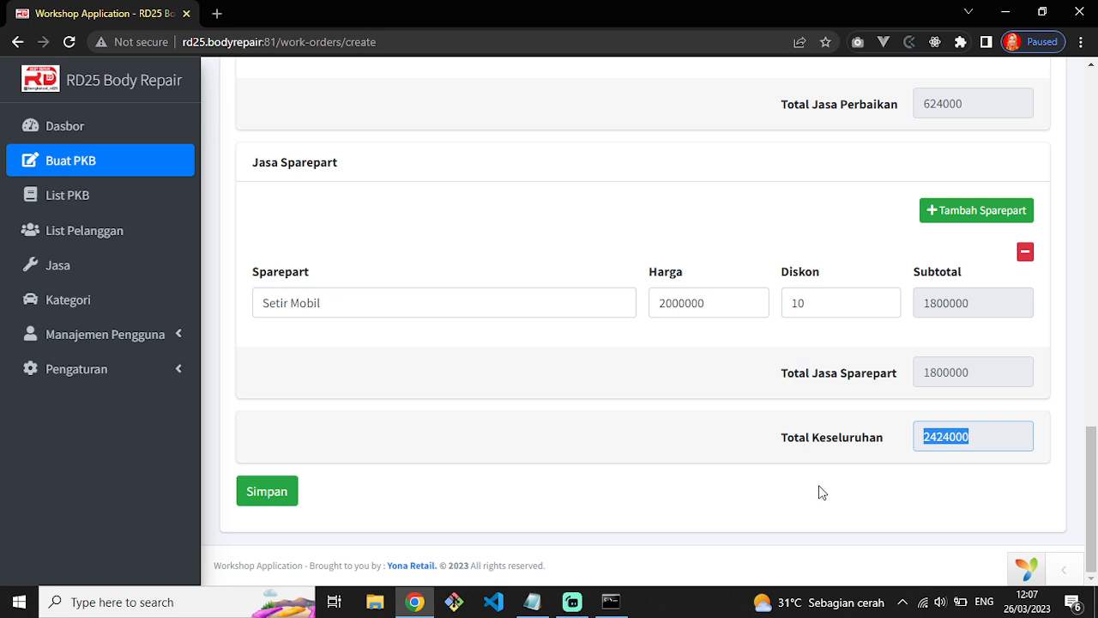
click(573, 505)
Save work order RD25.000012 and accept printing it.
click(256, 495)
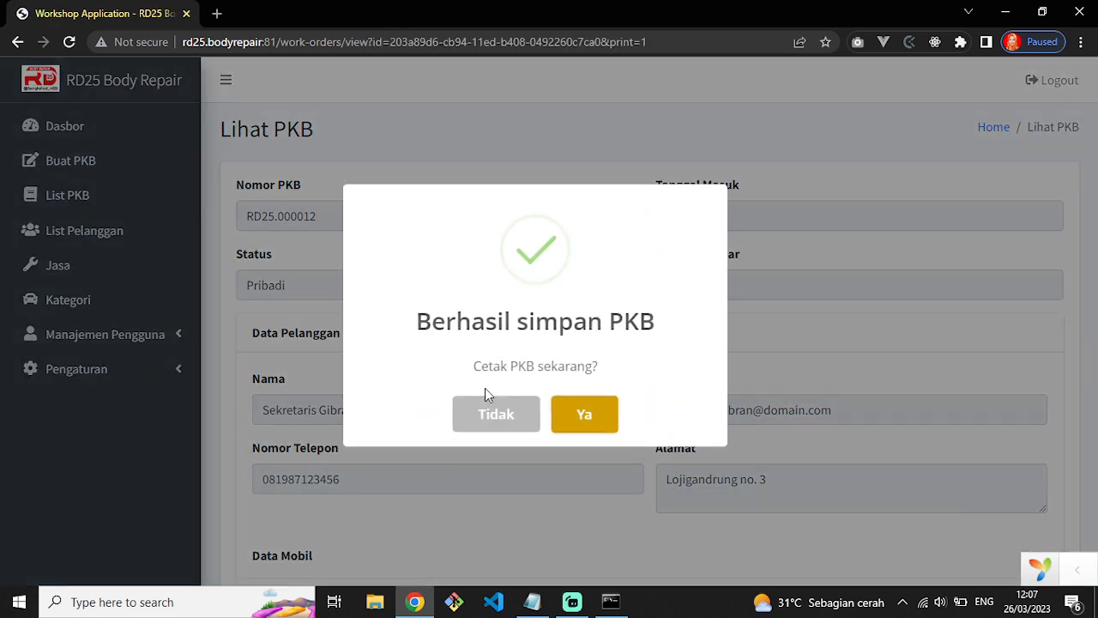
drag(432, 322, 684, 336)
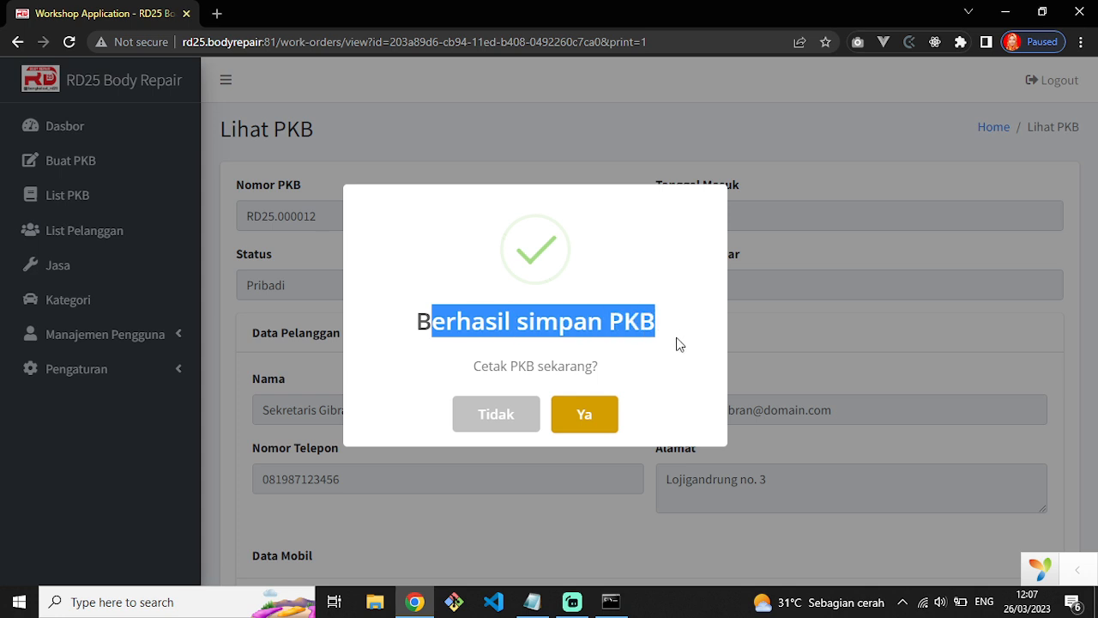
drag(466, 371, 598, 370)
click(605, 417)
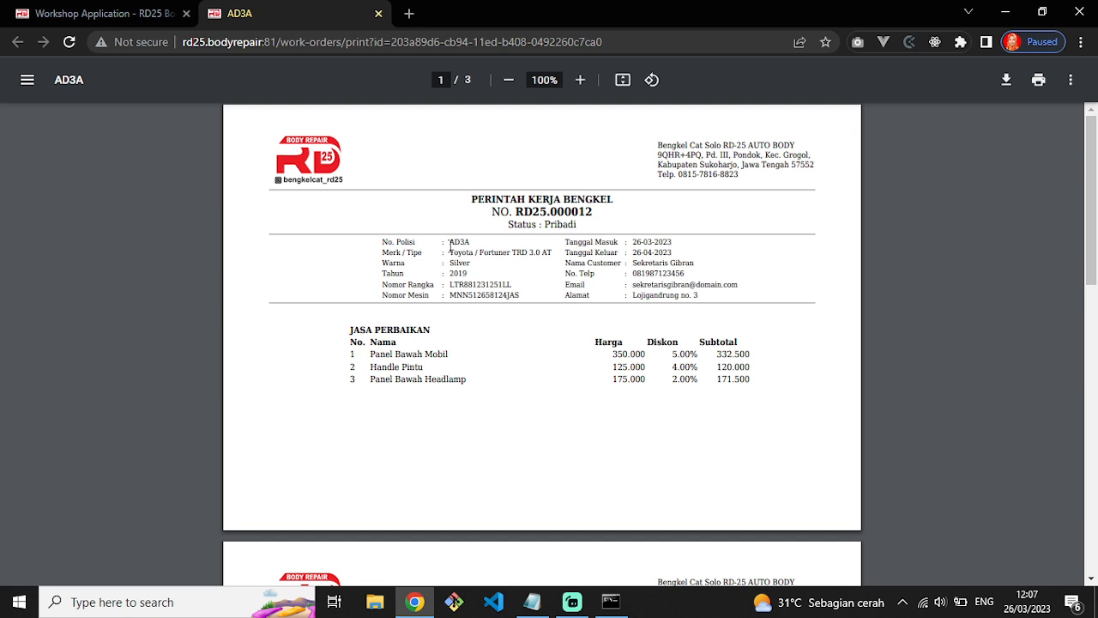
Scroll through the three-page PDF printout of work order RD25.000012.
scroll(694, 427, down, 2)
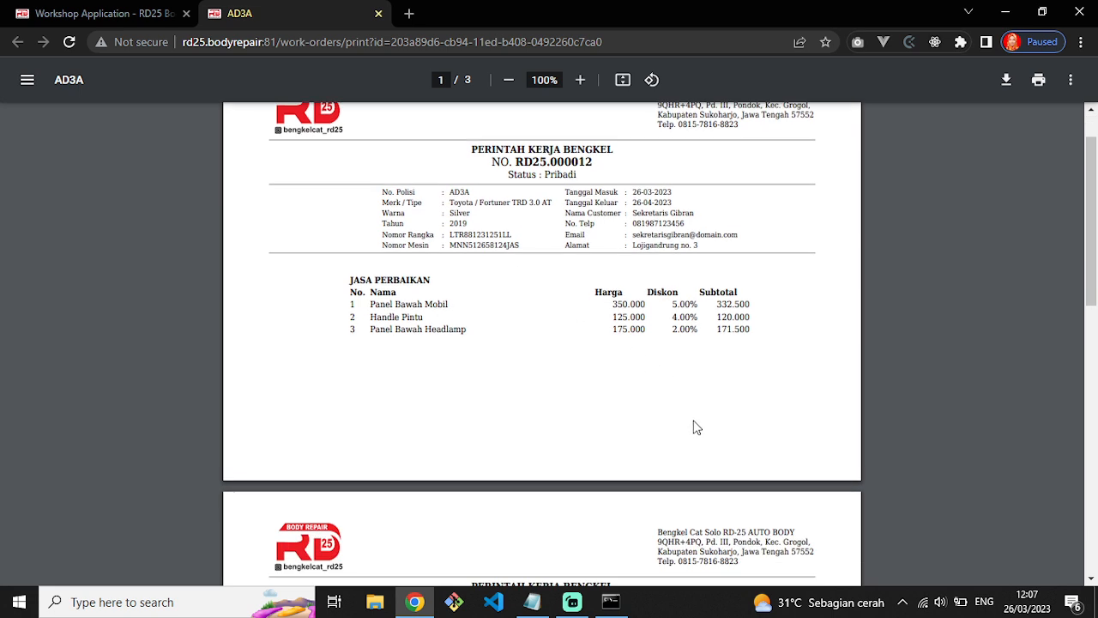
scroll(849, 373, up, 2)
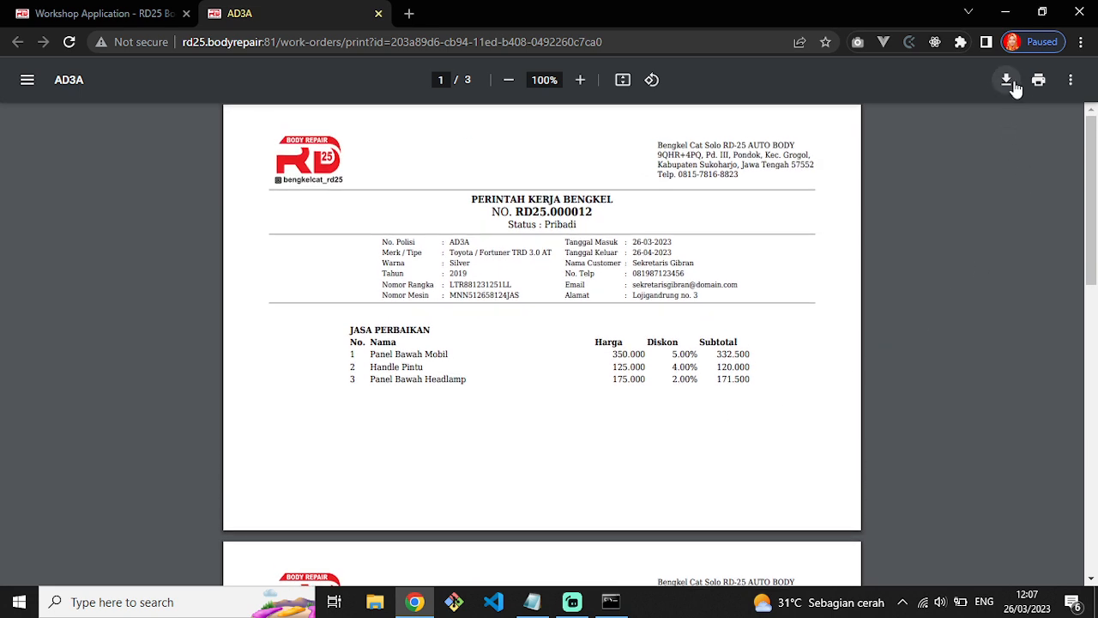
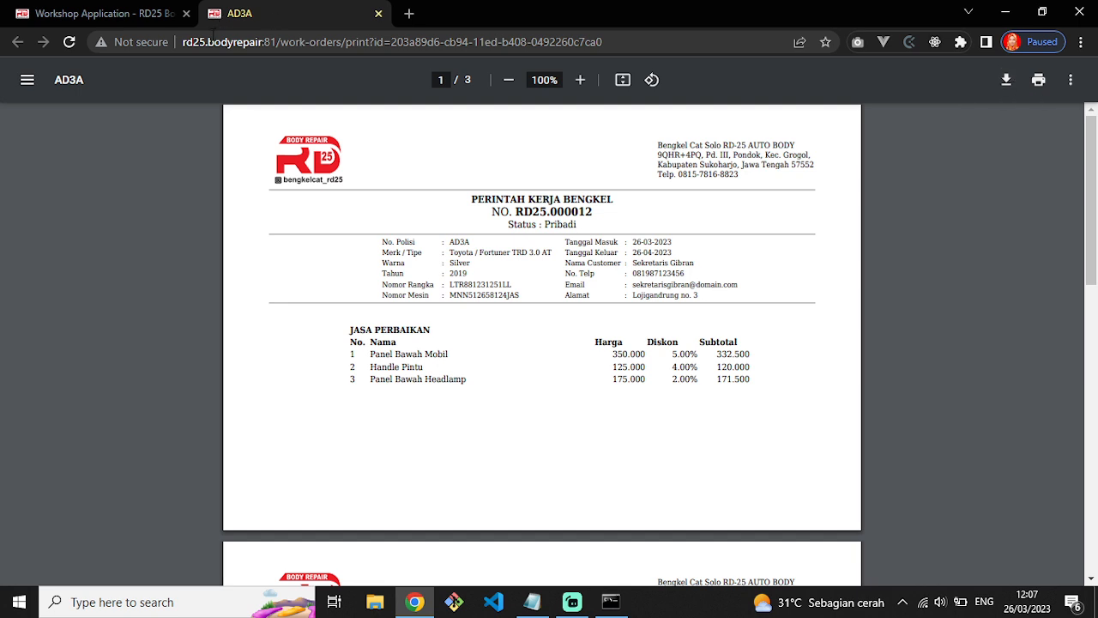
Download the 3-page RD25.000012 PDF to Downloads as AD3A - RD25.pdf, then close the opened copy.
click(1006, 80)
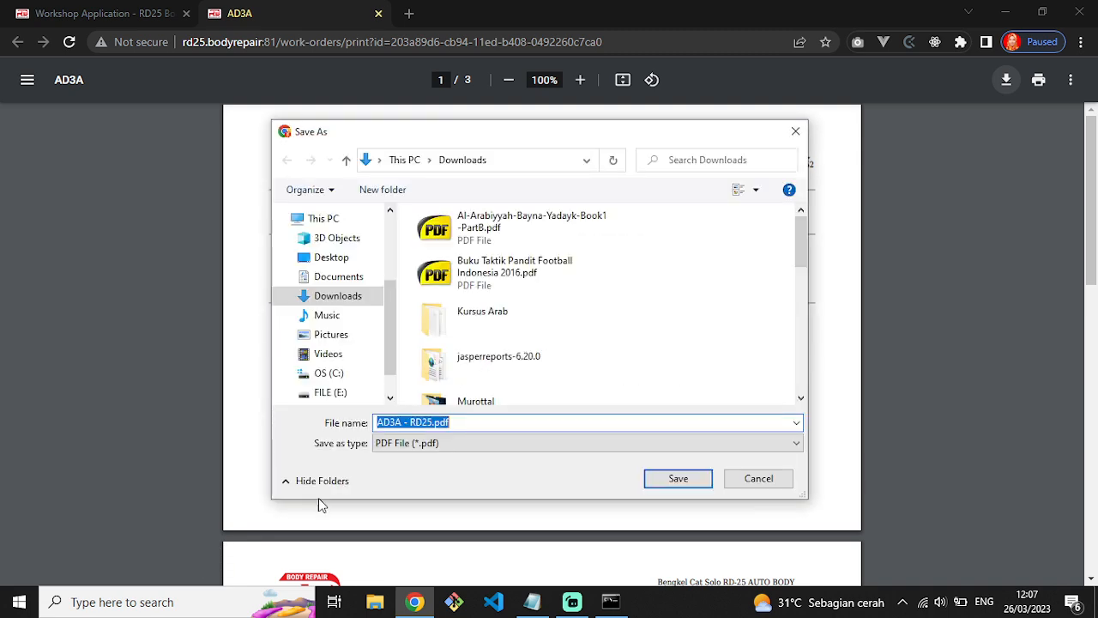
click(696, 479)
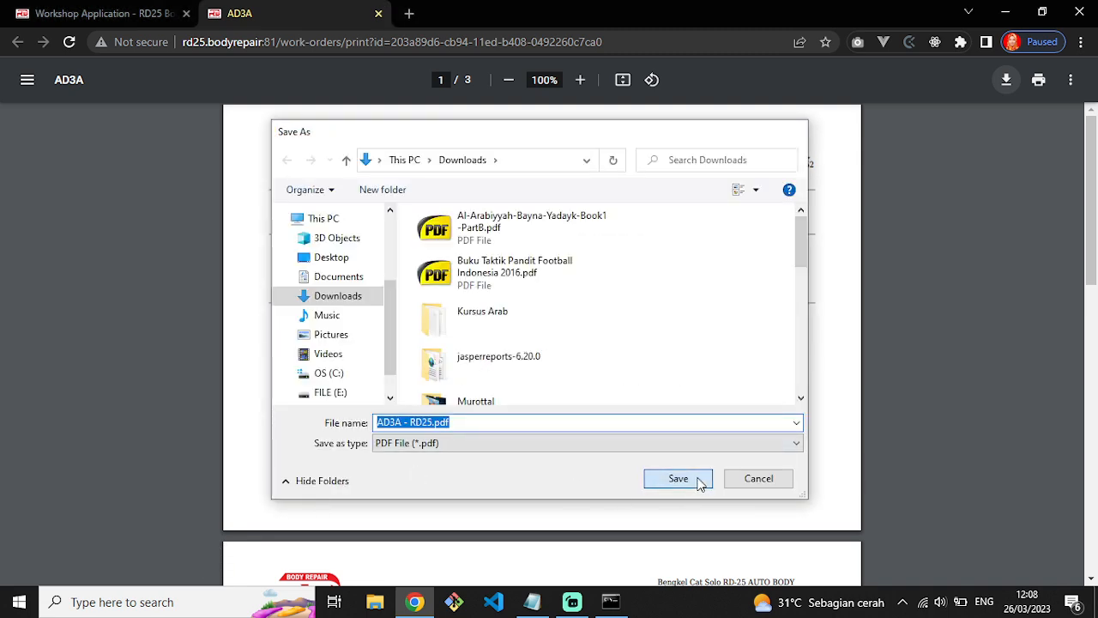
click(72, 558)
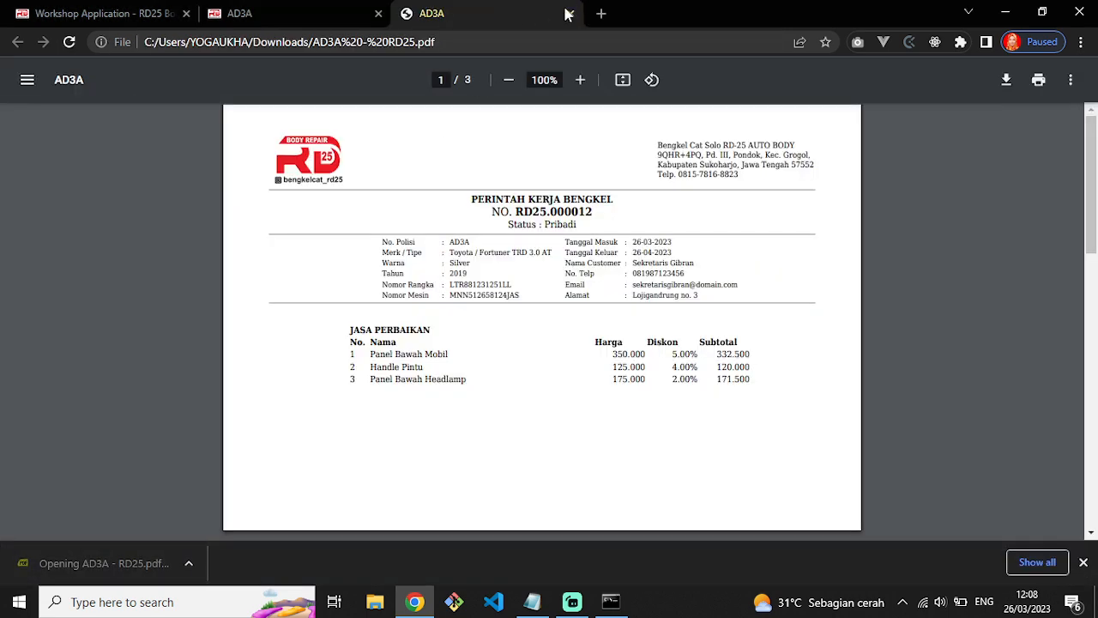
click(571, 13)
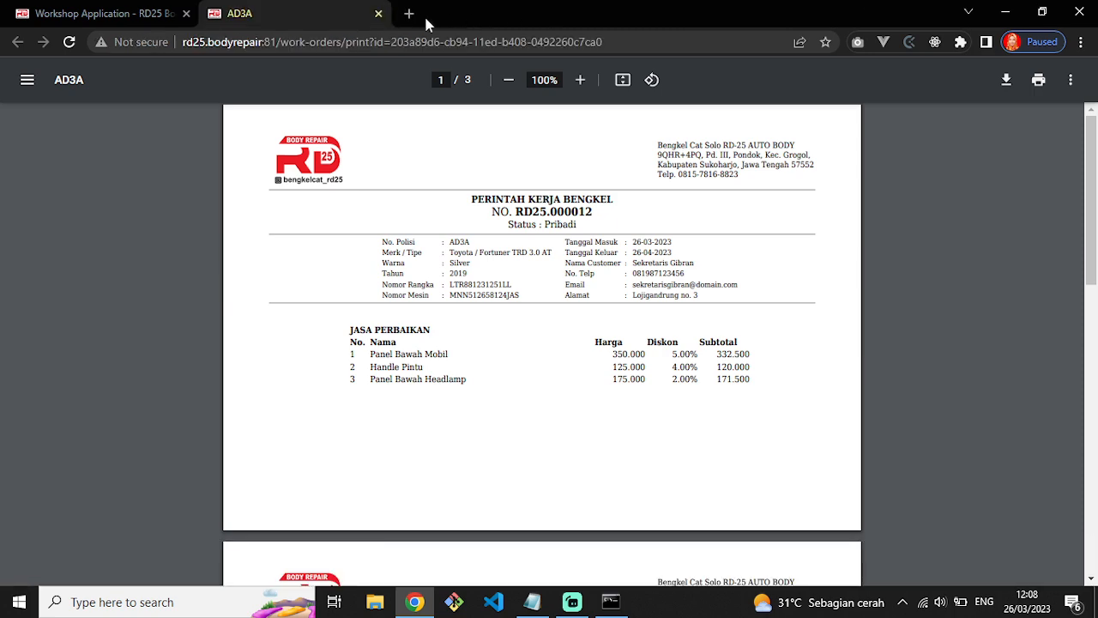
Close the print tab, decline printing again, and leave the work order view.
click(379, 15)
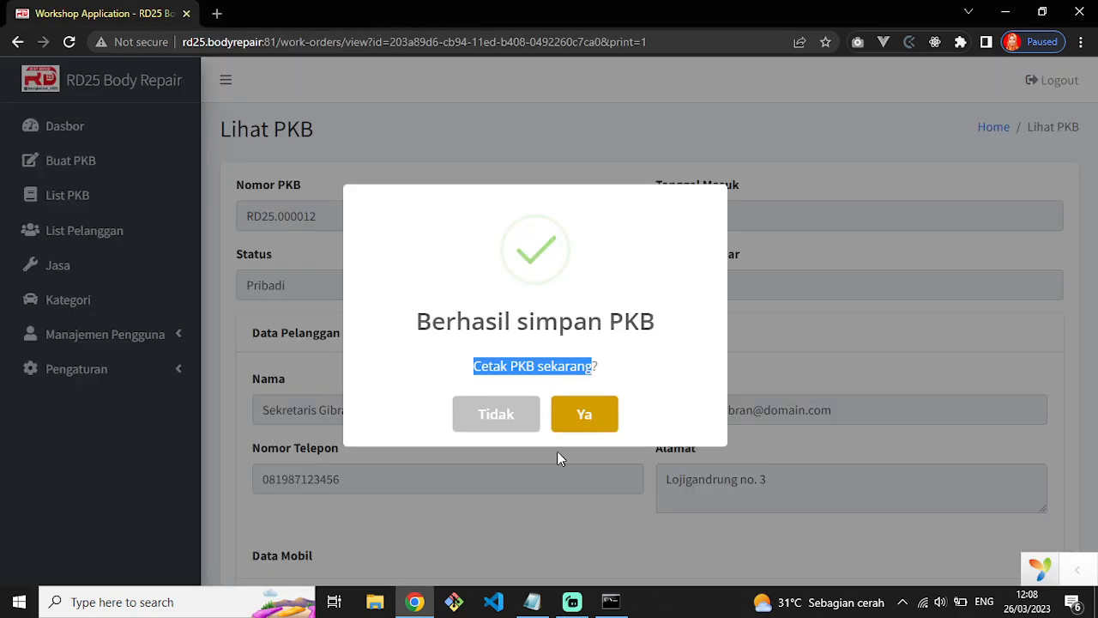
click(508, 427)
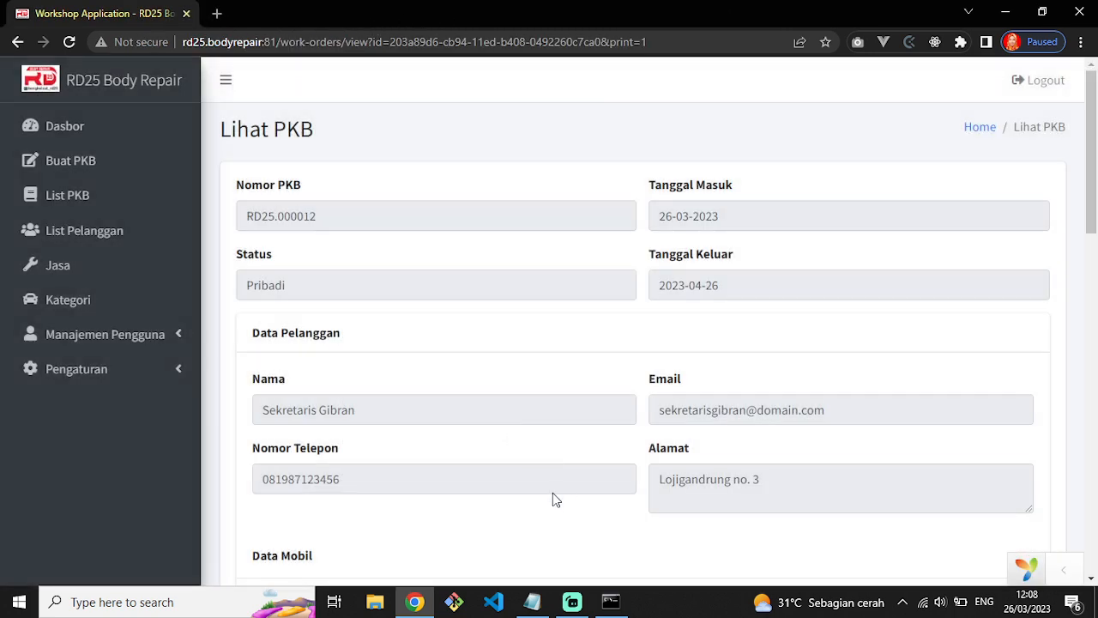
scroll(553, 493, down, 6)
scroll(553, 507, down, 5)
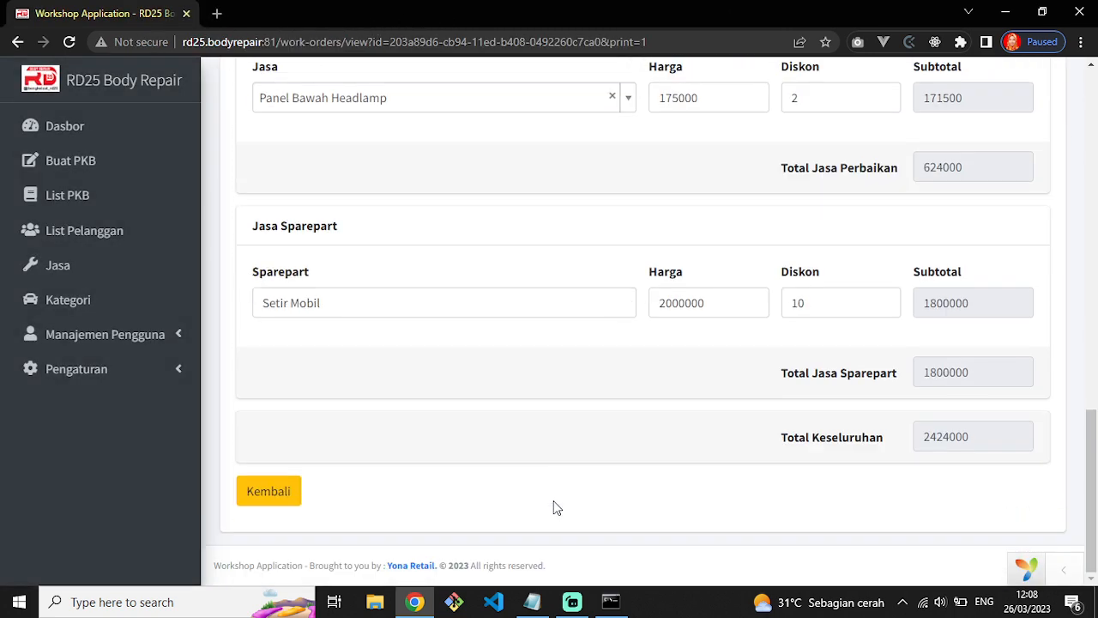
click(286, 498)
From the Dasbor's Total PKB list, open work order RD25.000012 for editing.
click(72, 130)
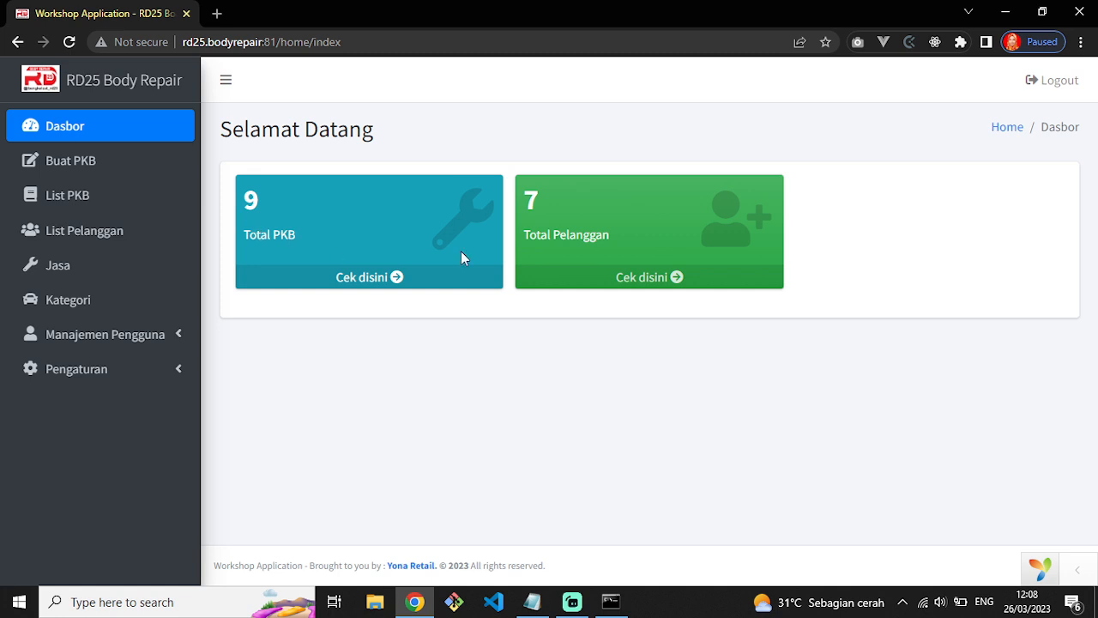
click(386, 282)
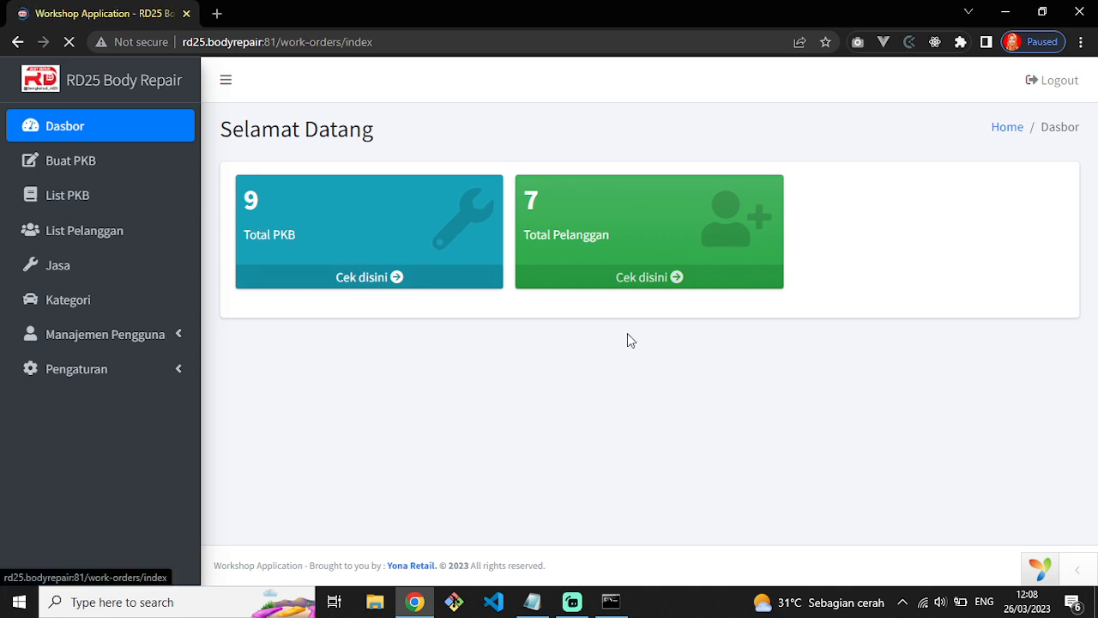
scroll(456, 440, down, 2)
drag(293, 357, 736, 362)
click(735, 362)
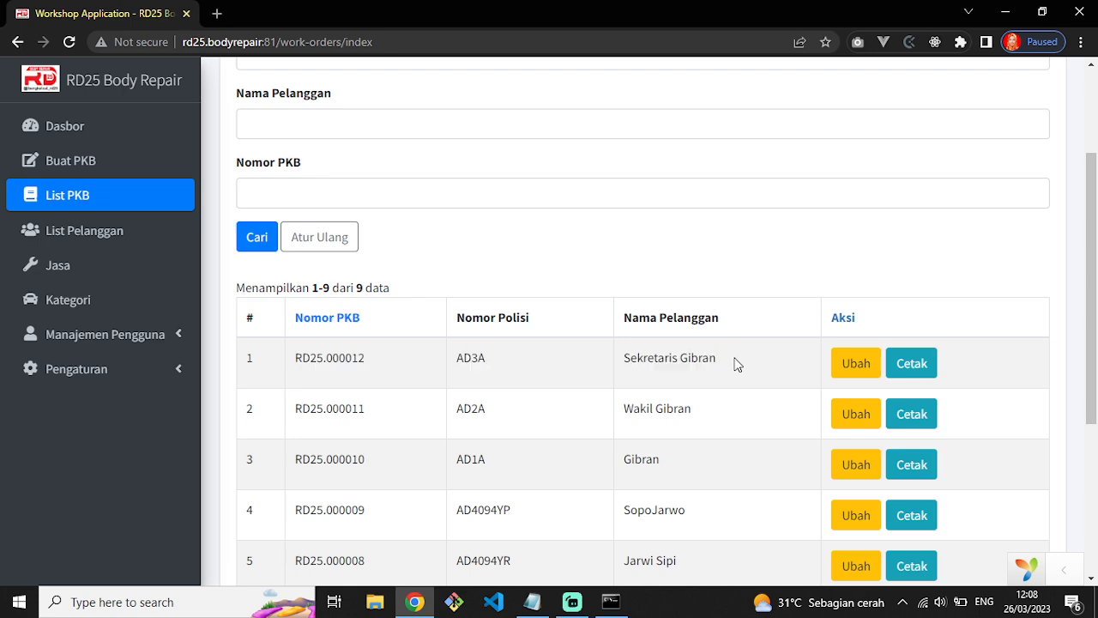
click(853, 365)
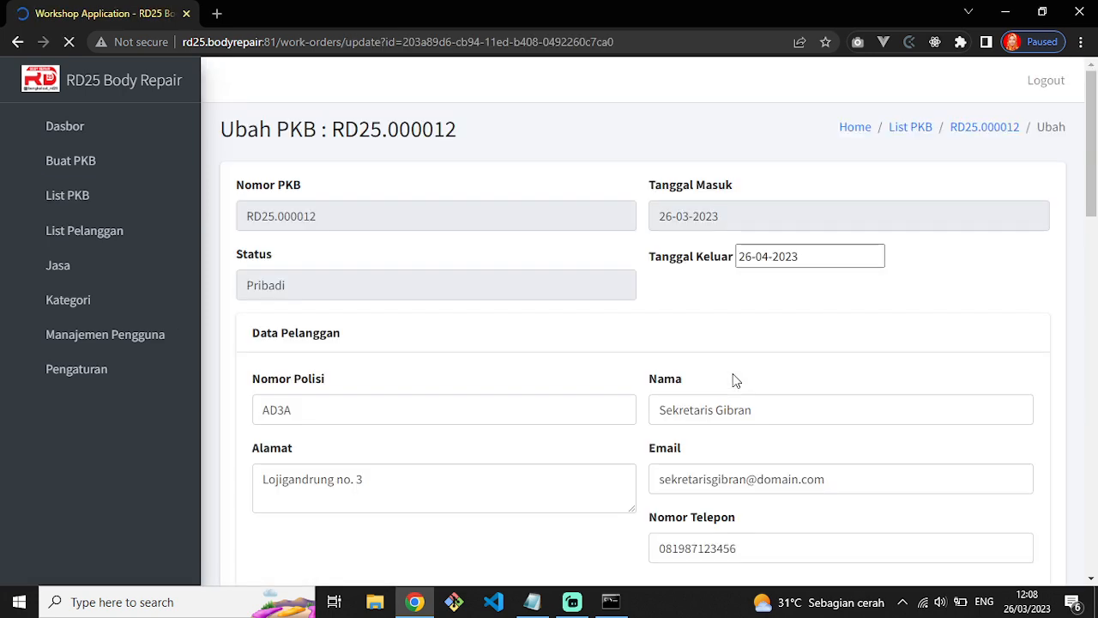
Add a fourth repair service, Cat Velg at 200000, with a 5% discount.
scroll(718, 373, down, 5)
scroll(718, 372, down, 10)
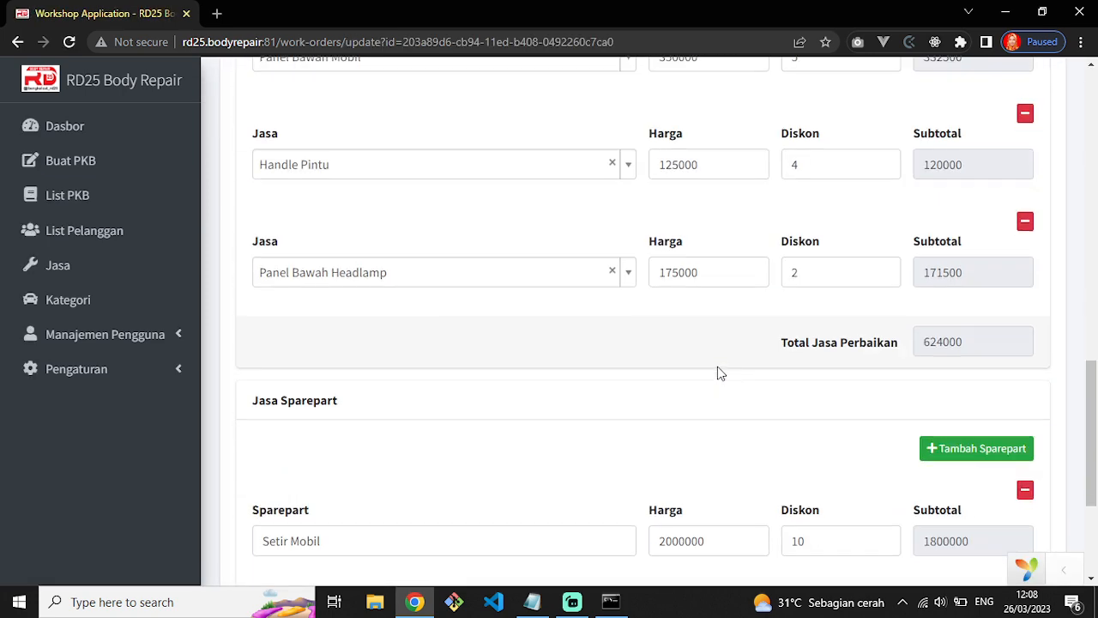
scroll(549, 495, up, 9)
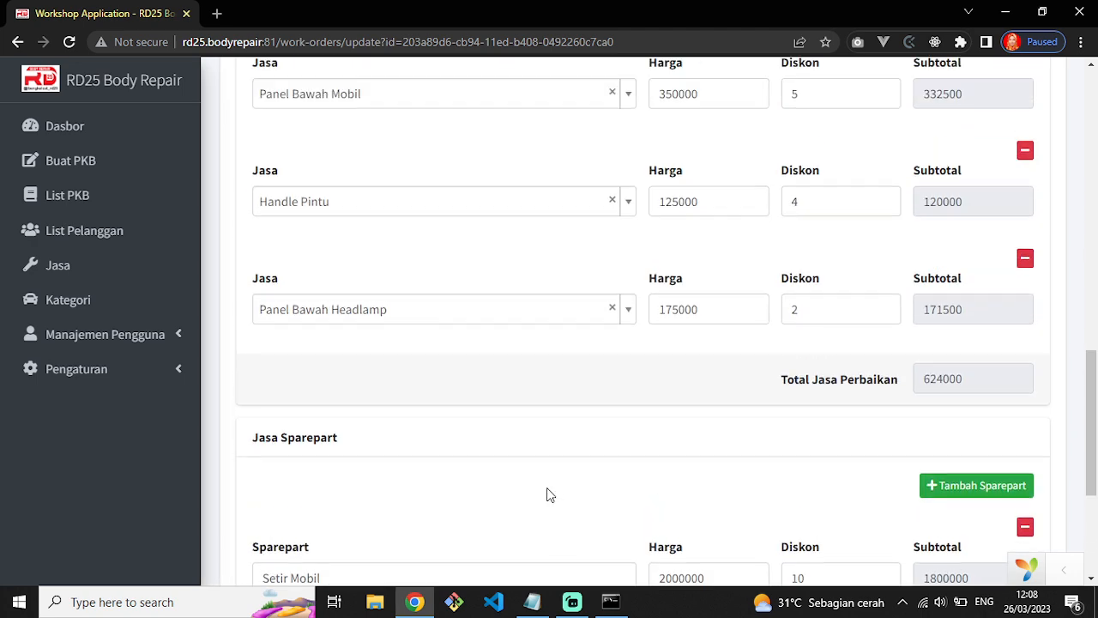
scroll(549, 489, down, 5)
scroll(832, 468, up, 3)
click(959, 290)
scroll(709, 380, down, 6)
click(395, 230)
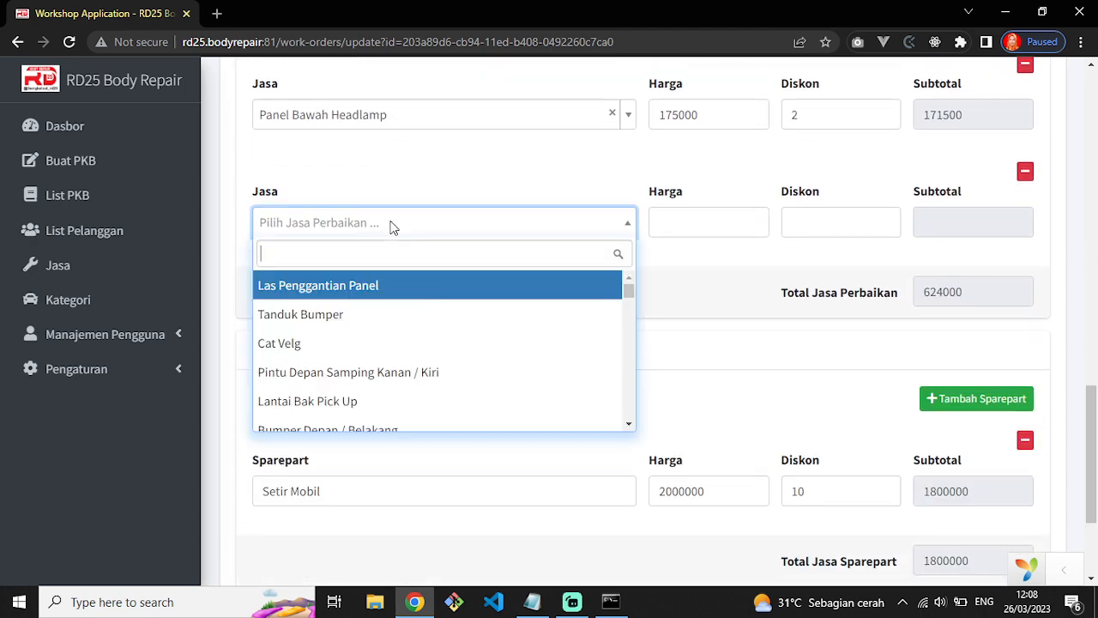
click(346, 343)
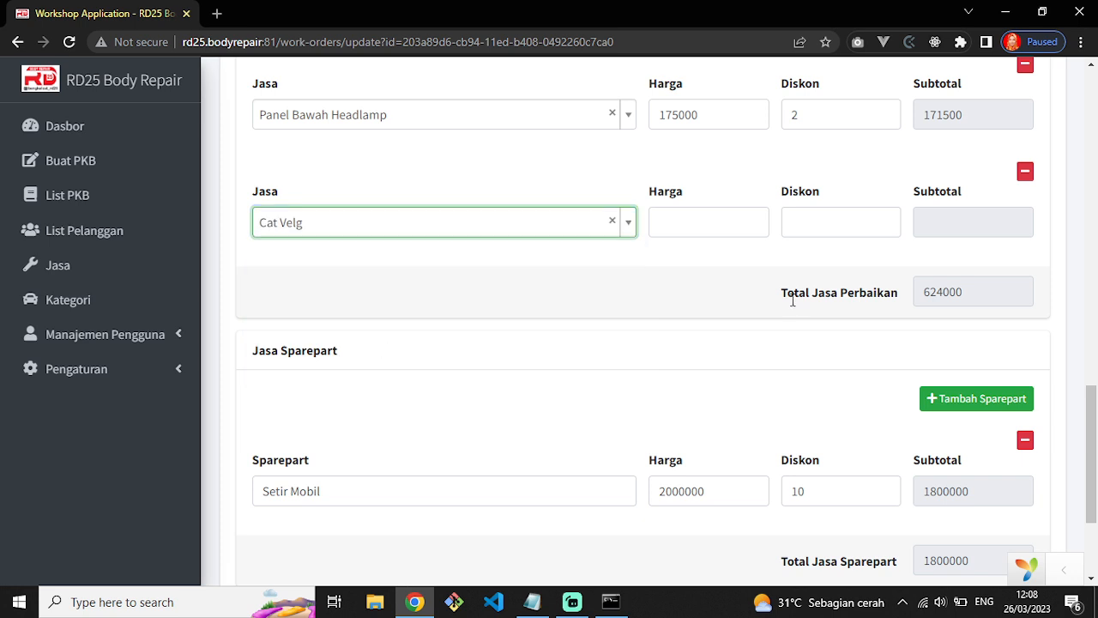
scroll(783, 323, up, 2)
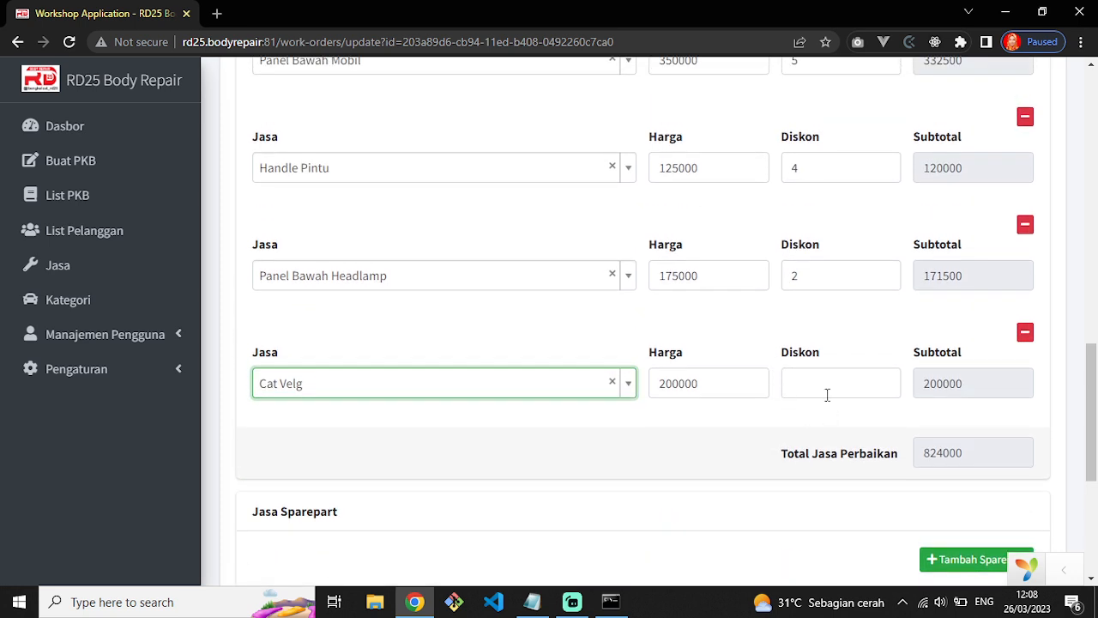
click(825, 389)
text(5)
Save the work order and print RD25.000012 again from the list.
scroll(732, 471, down, 5)
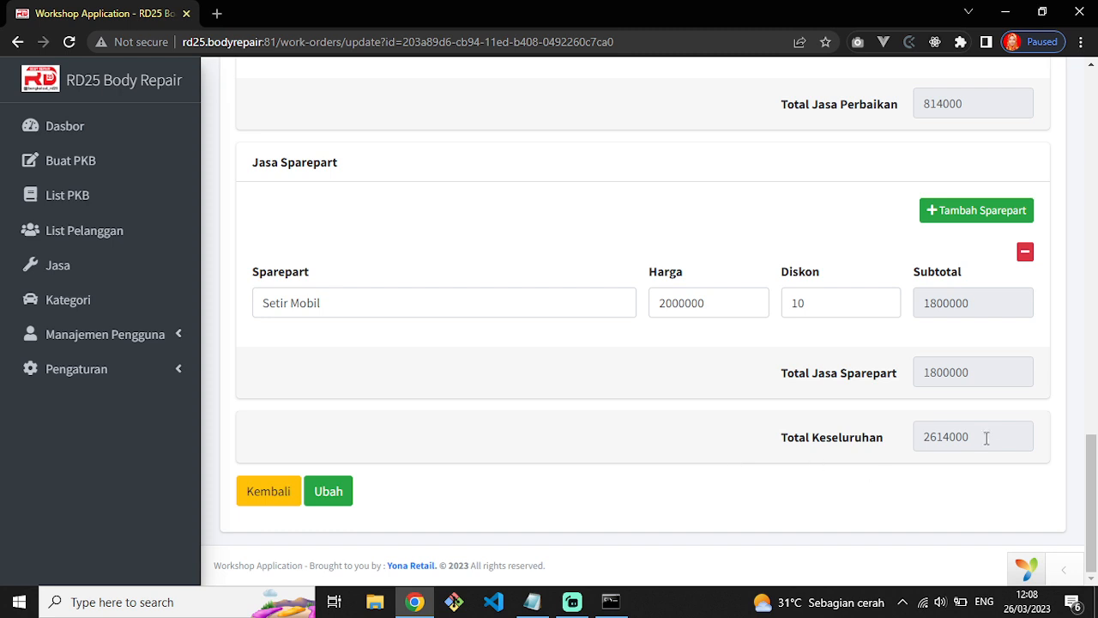
click(336, 503)
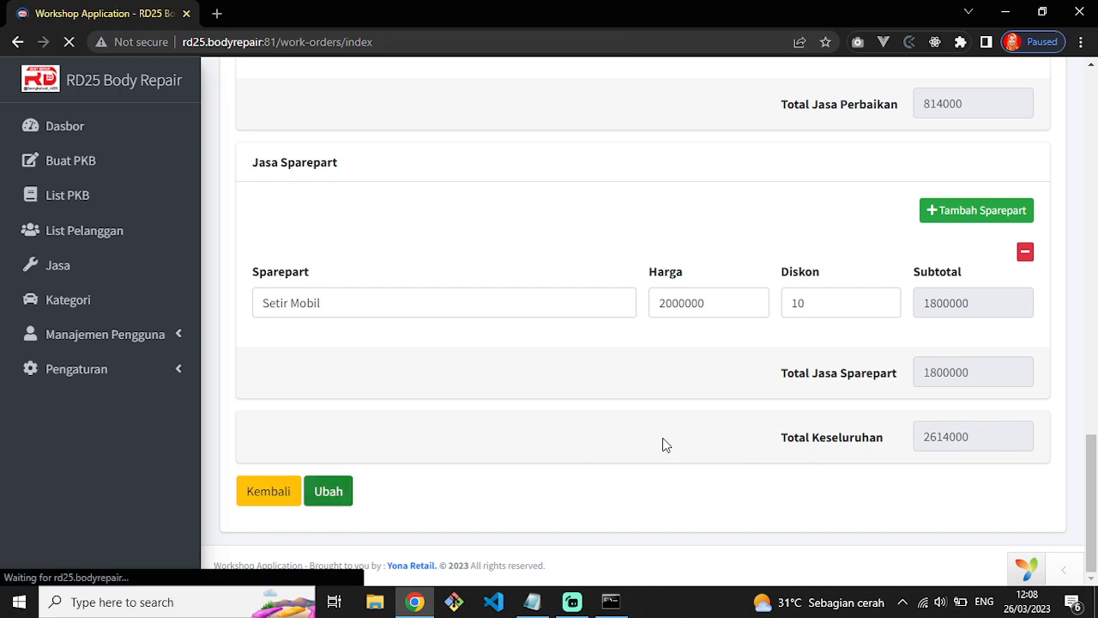
scroll(668, 444, down, 1)
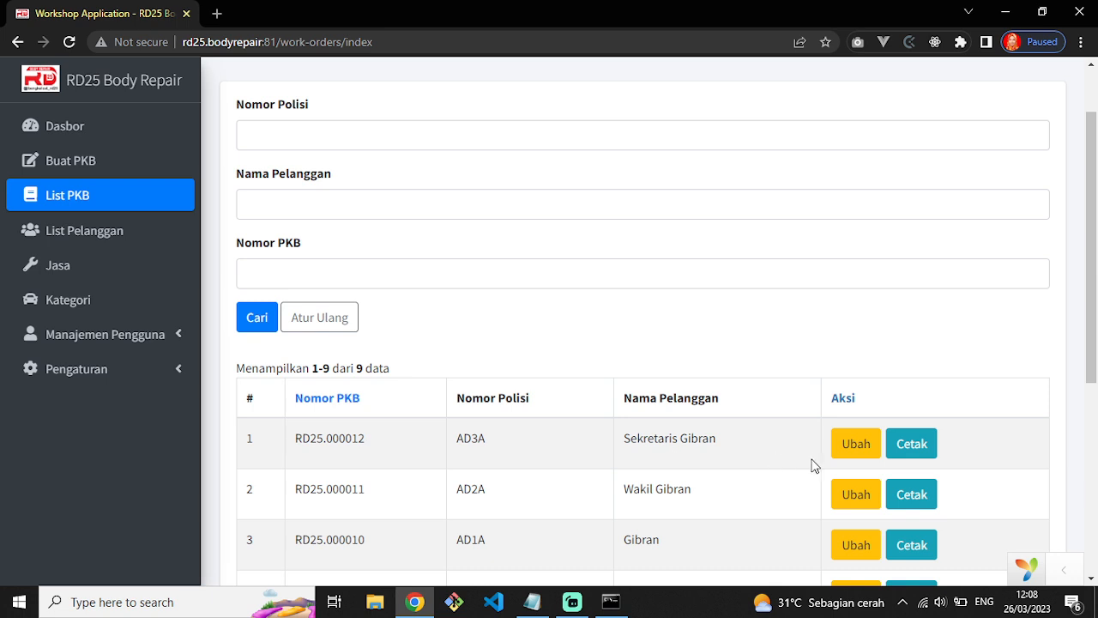
click(912, 450)
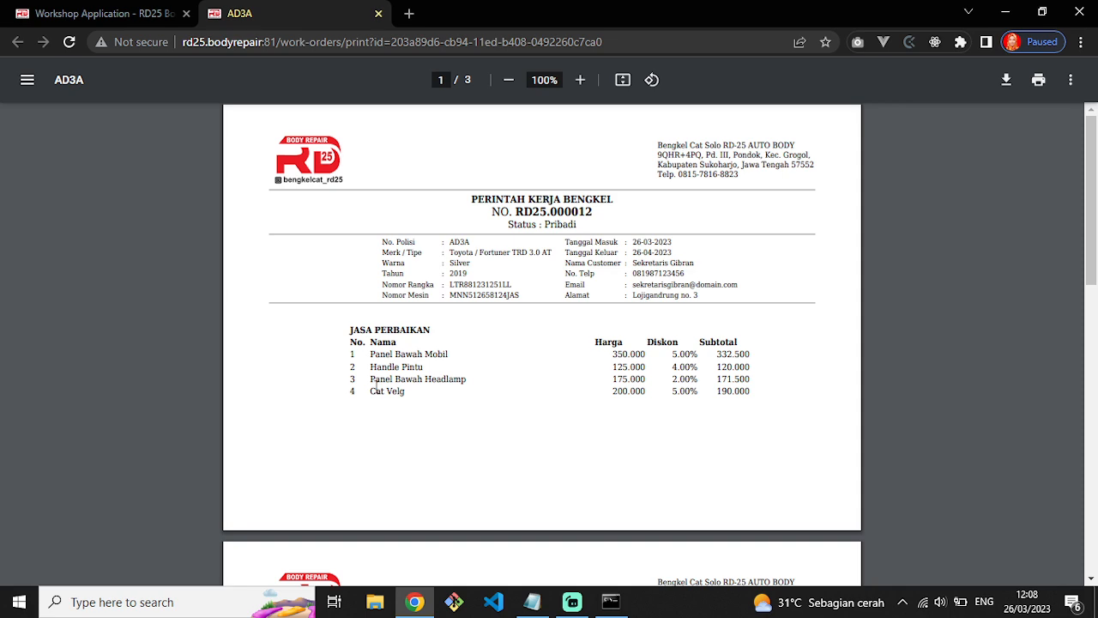
Check the reprint's Cat Velg line (200.000, 5.00% off, 190.000), then reopen RD25.000012 for editing.
drag(364, 393, 751, 401)
scroll(755, 404, down, 1)
click(713, 343)
scroll(420, 356, up, 1)
scroll(635, 383, down, 5)
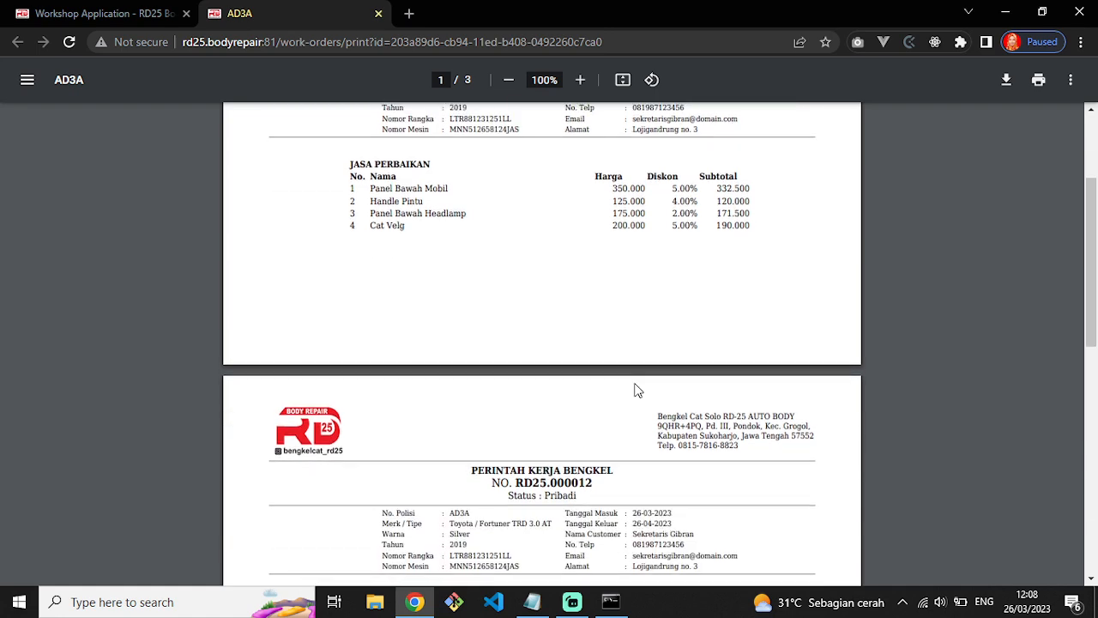
scroll(638, 390, down, 5)
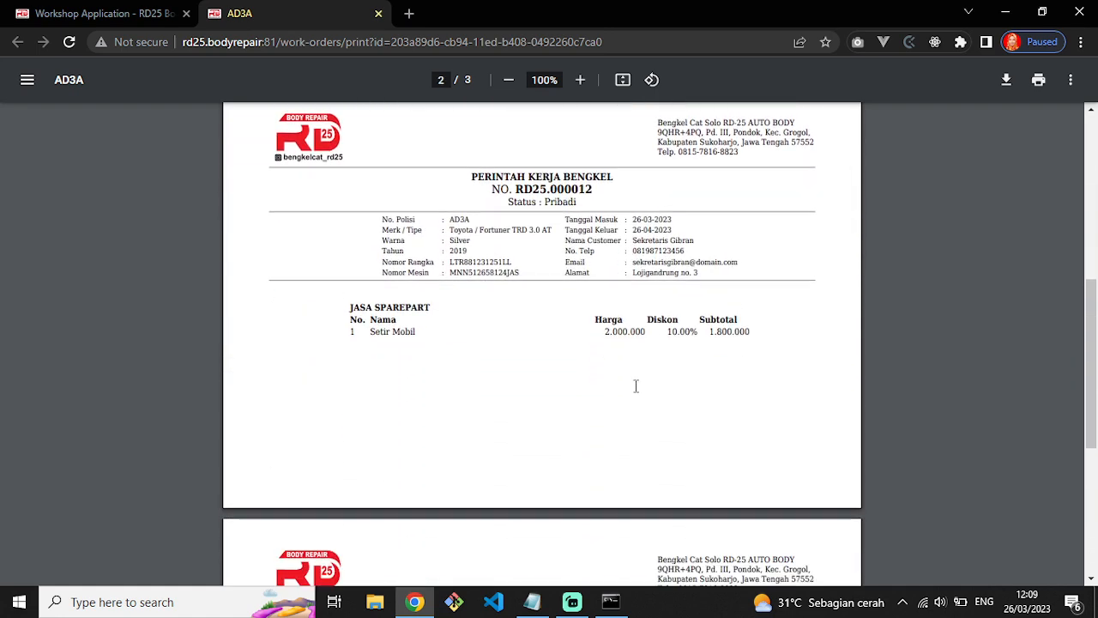
scroll(636, 392, up, 2)
key(ctrl+Tab)
click(845, 450)
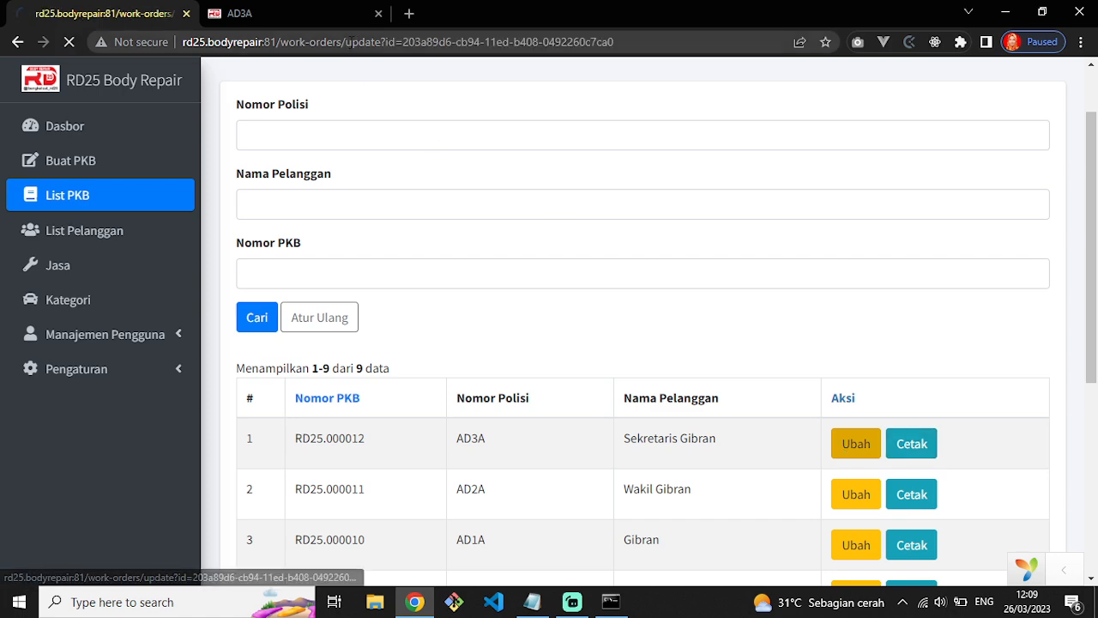
Compare the Panel Bawah Mobil and Handle Pintu (125.000) service lines between form and printout.
scroll(603, 313, down, 3)
scroll(600, 310, down, 7)
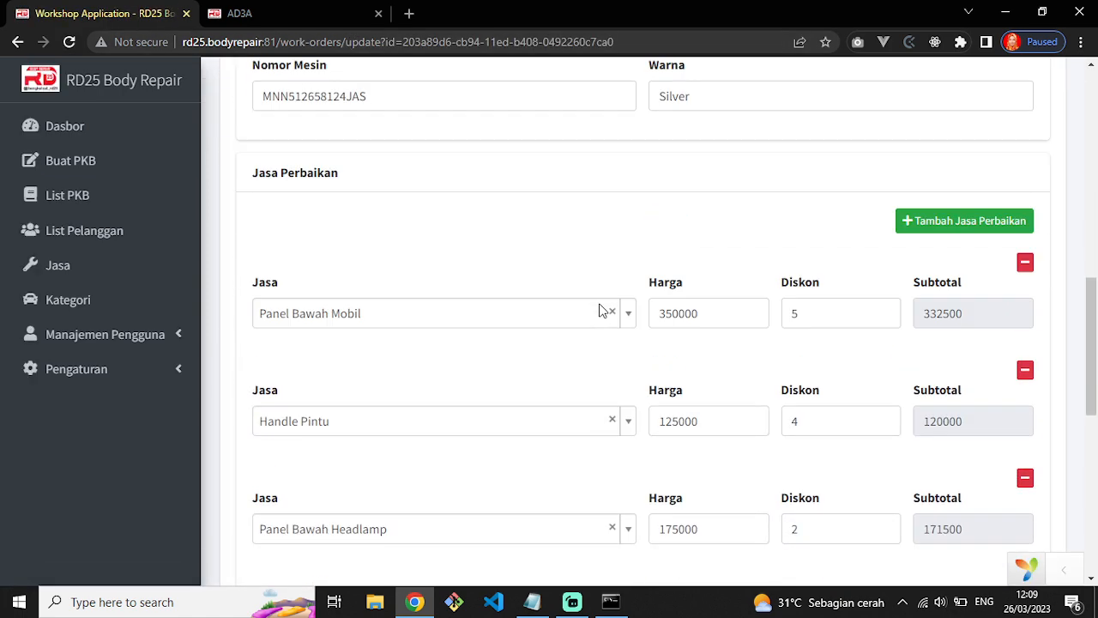
scroll(597, 308, up, 1)
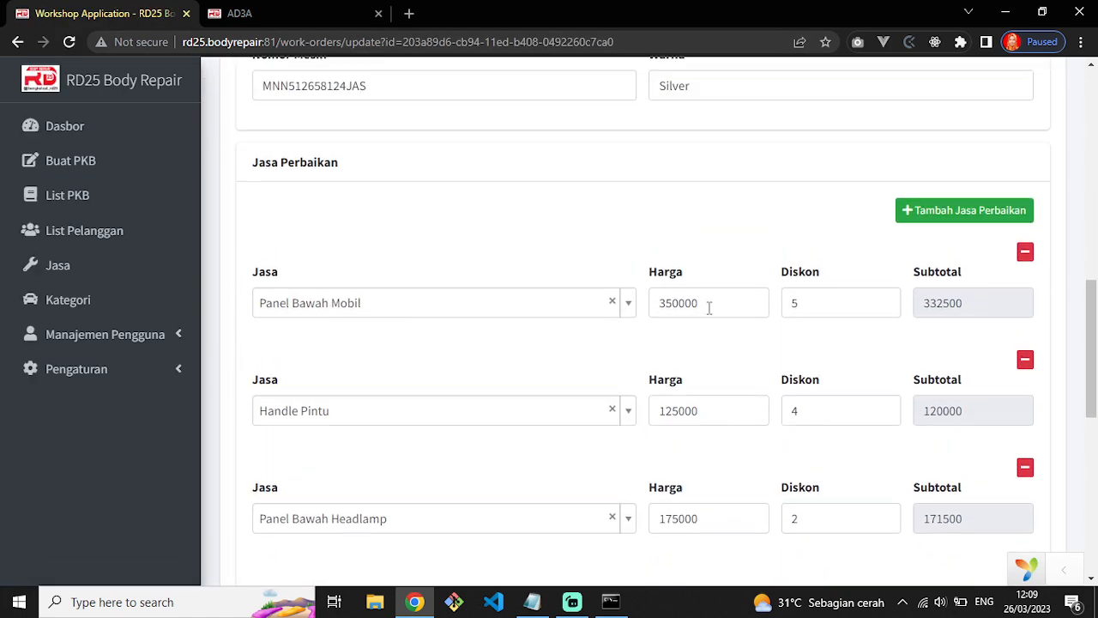
click(318, 17)
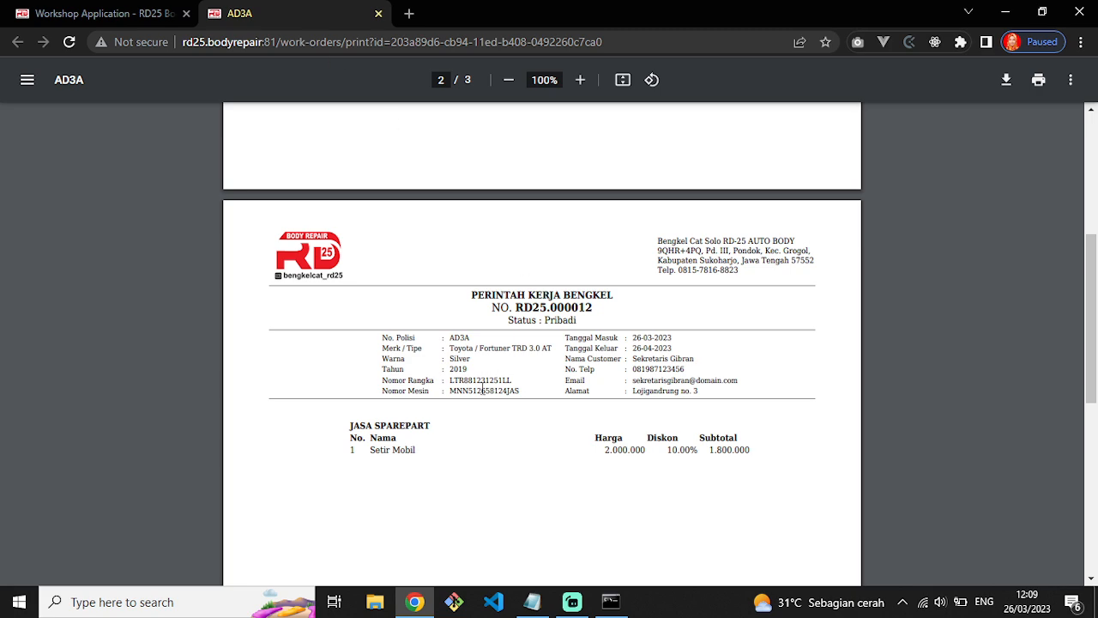
scroll(483, 387, up, 4)
scroll(463, 385, down, 2)
scroll(446, 382, up, 2)
drag(370, 357, 549, 296)
click(731, 343)
click(156, 14)
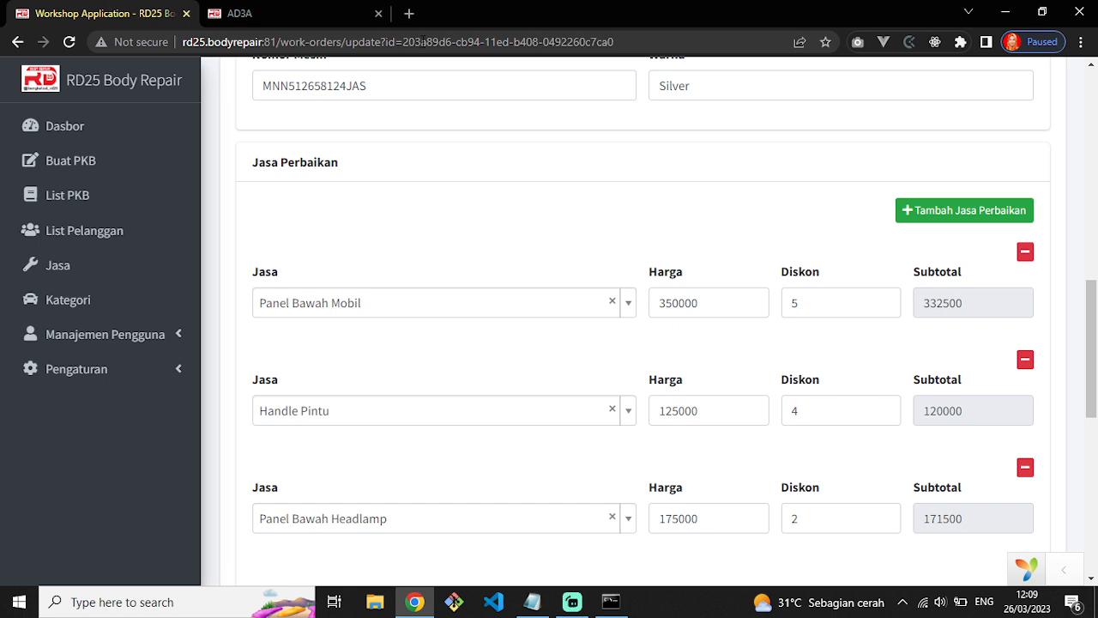
click(257, 14)
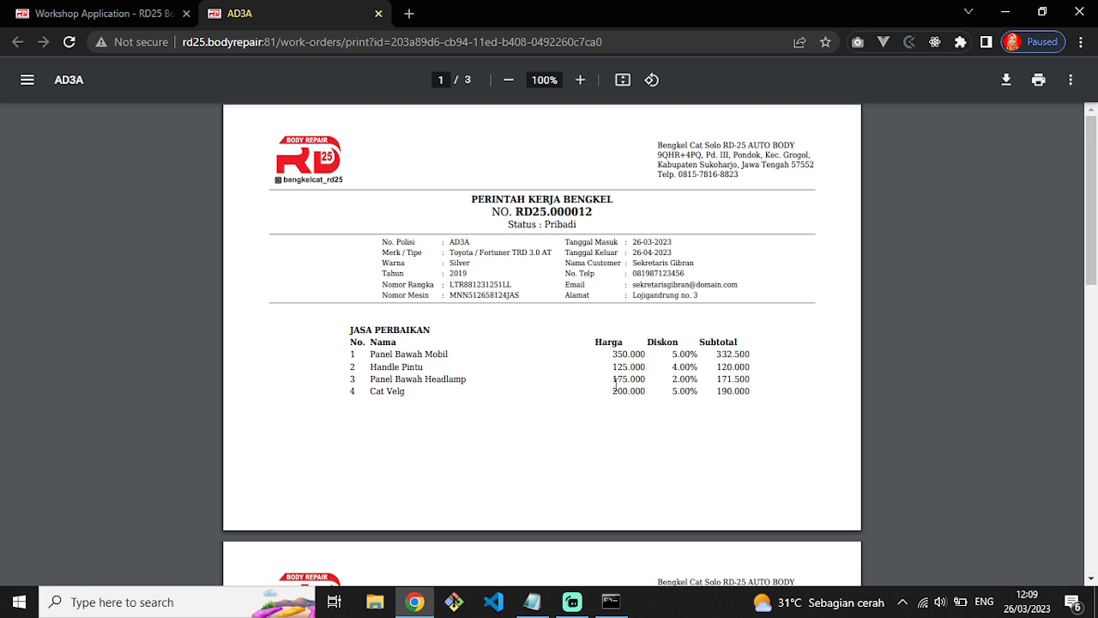
drag(614, 370, 645, 371)
click(120, 13)
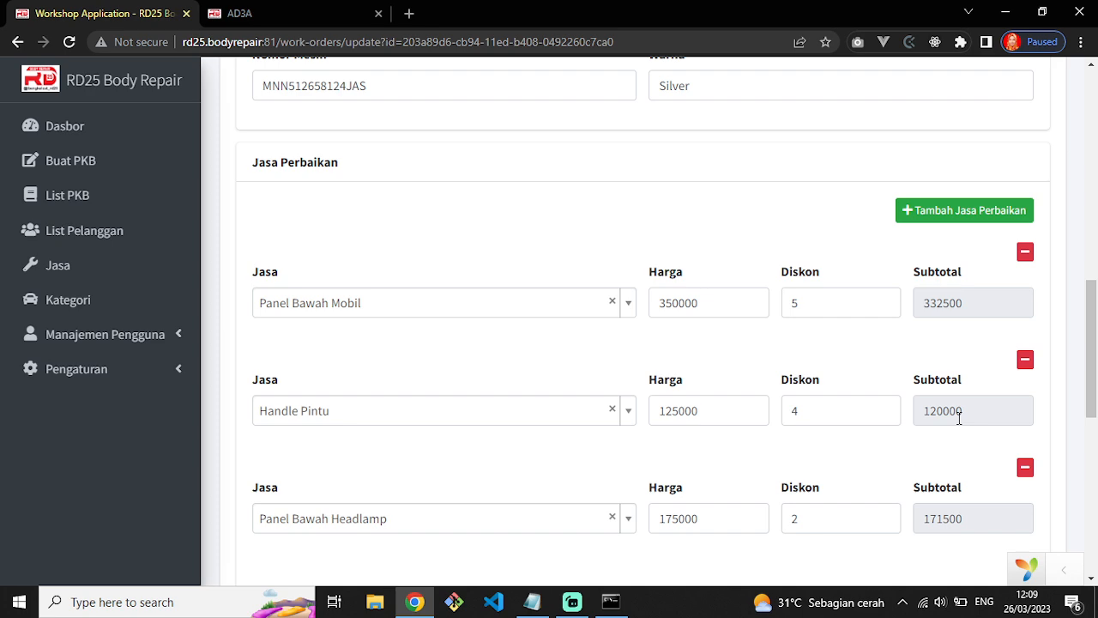
click(313, 20)
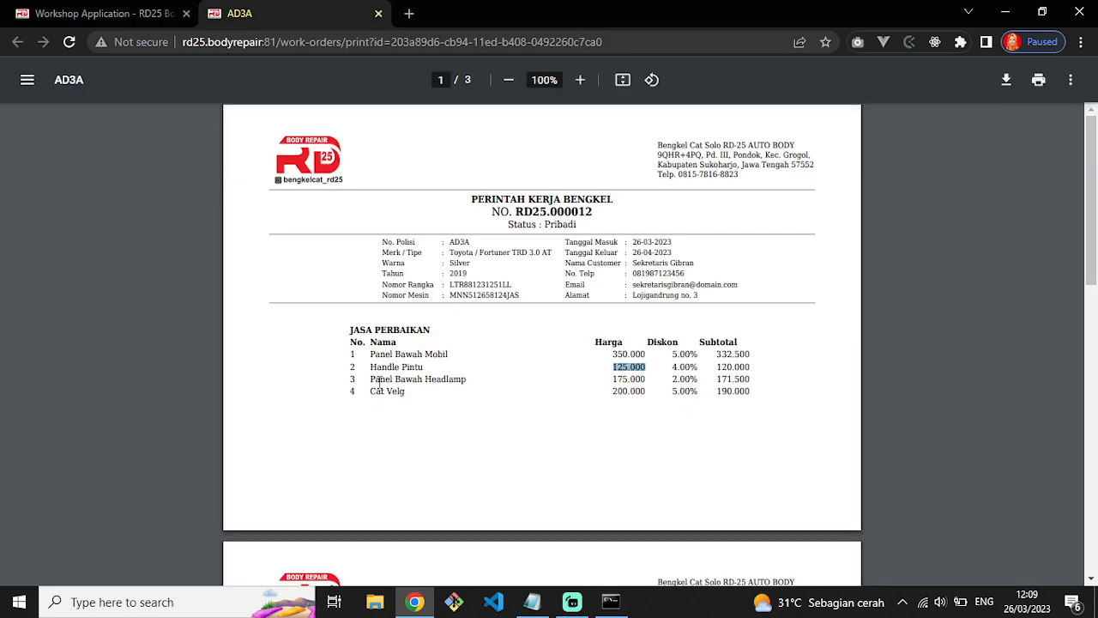
click(94, 14)
Confirm the Cat Velg service at 200.000 appears in the printout.
scroll(444, 488, down, 1)
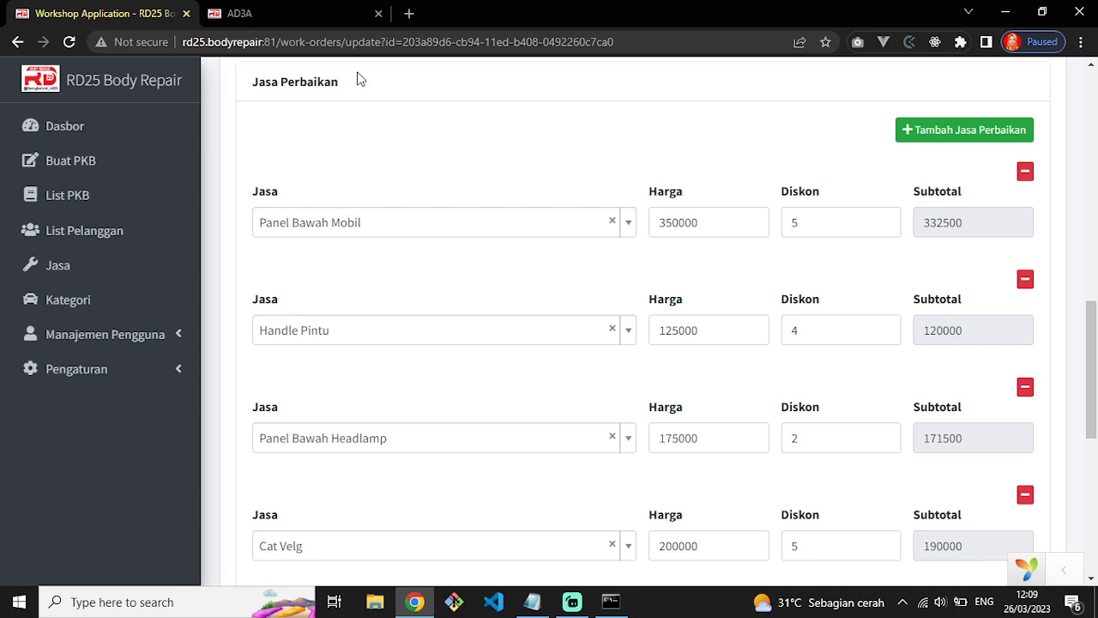
click(285, 16)
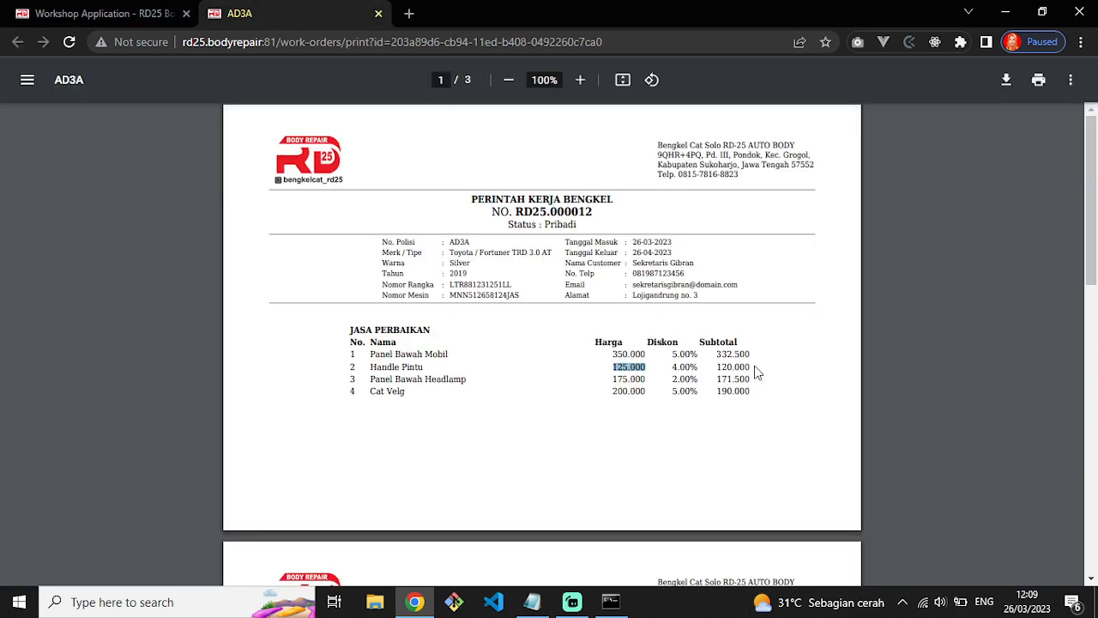
drag(370, 391, 407, 392)
drag(610, 392, 659, 391)
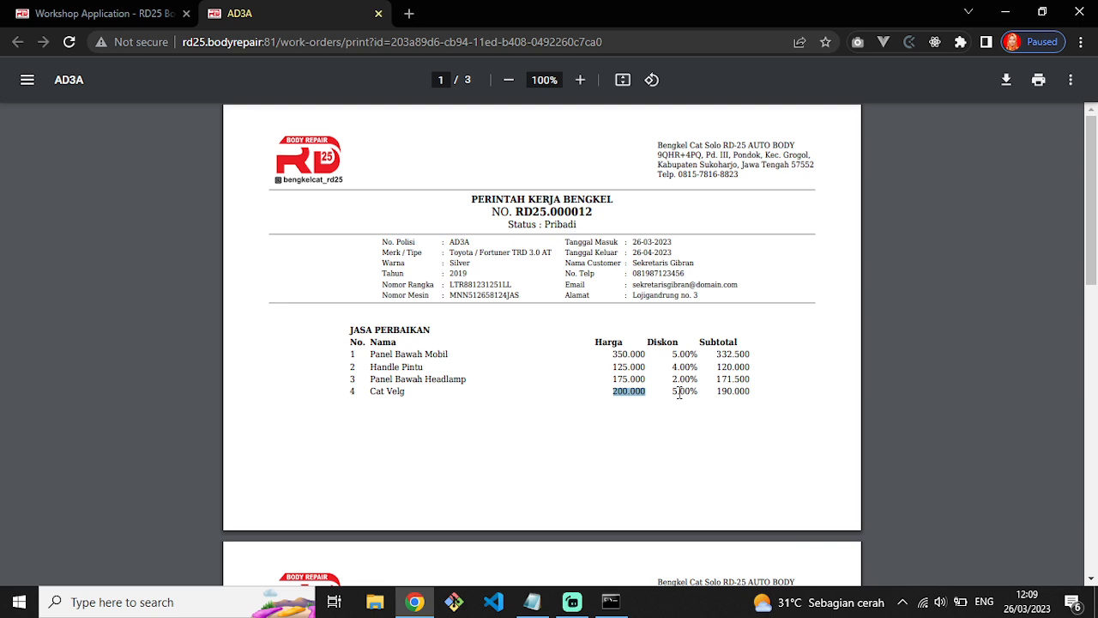
click(730, 393)
click(103, 14)
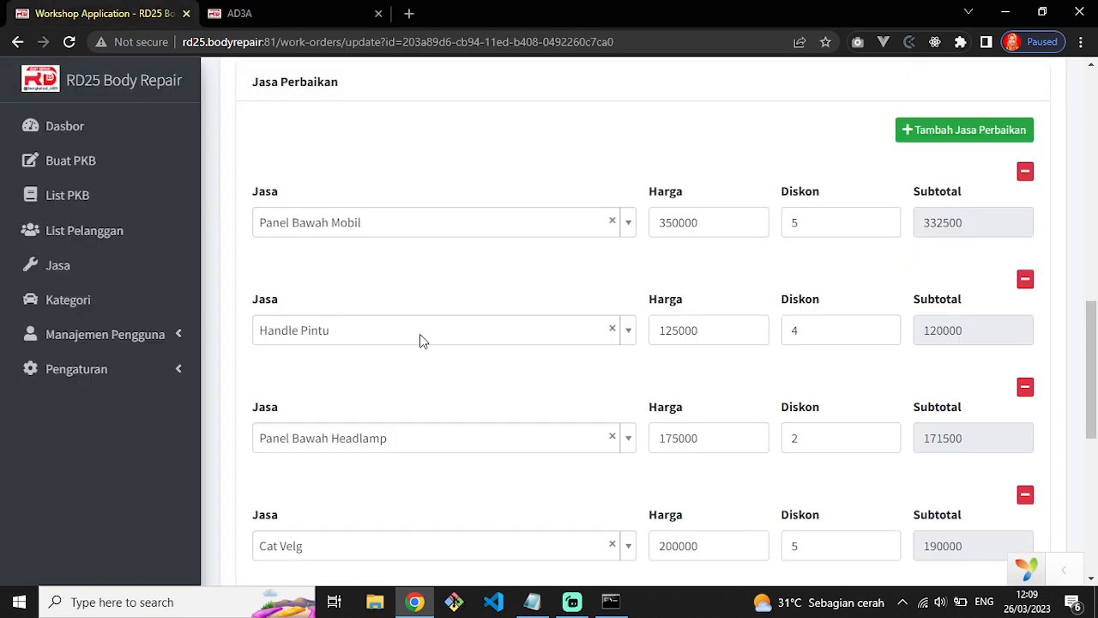
scroll(453, 428, down, 1)
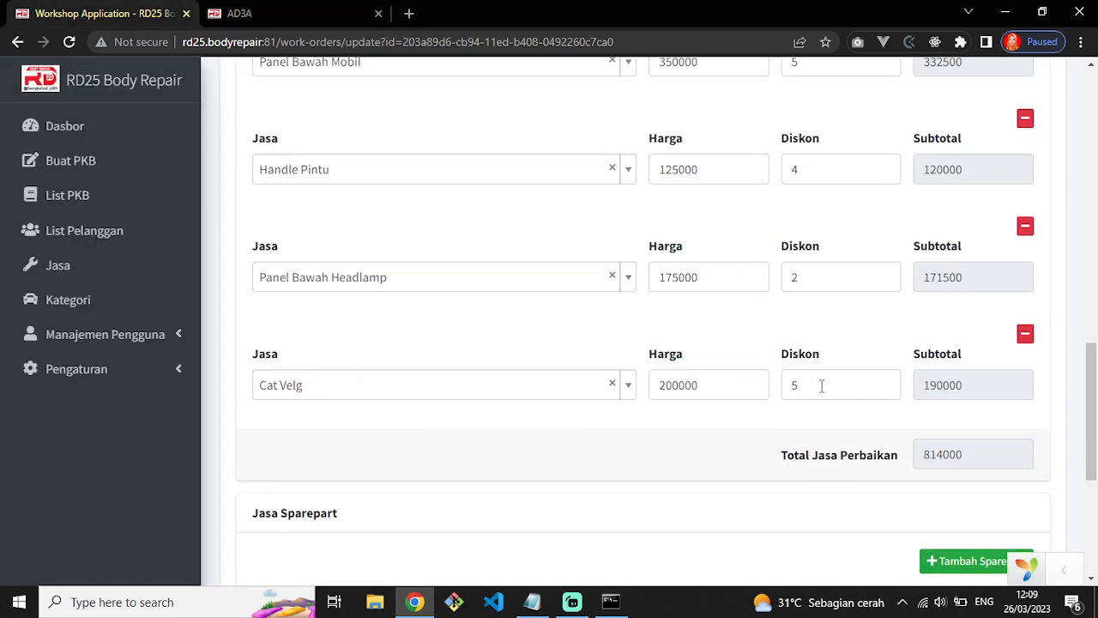
Match the repair services total 814.000 on page 3 against the edit form.
click(343, 13)
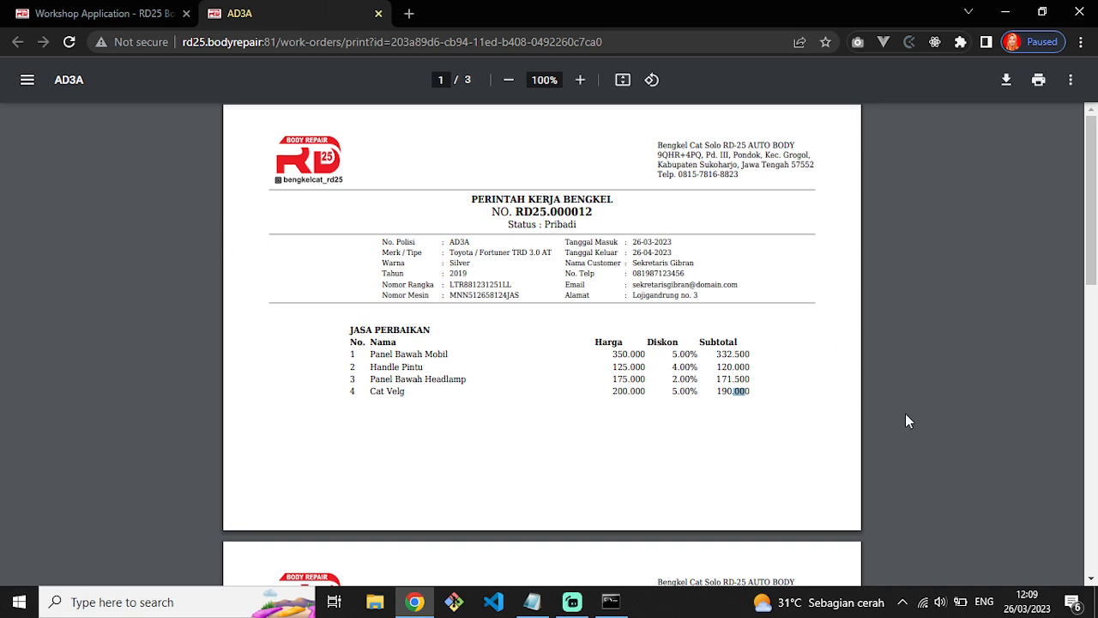
scroll(641, 426, down, 10)
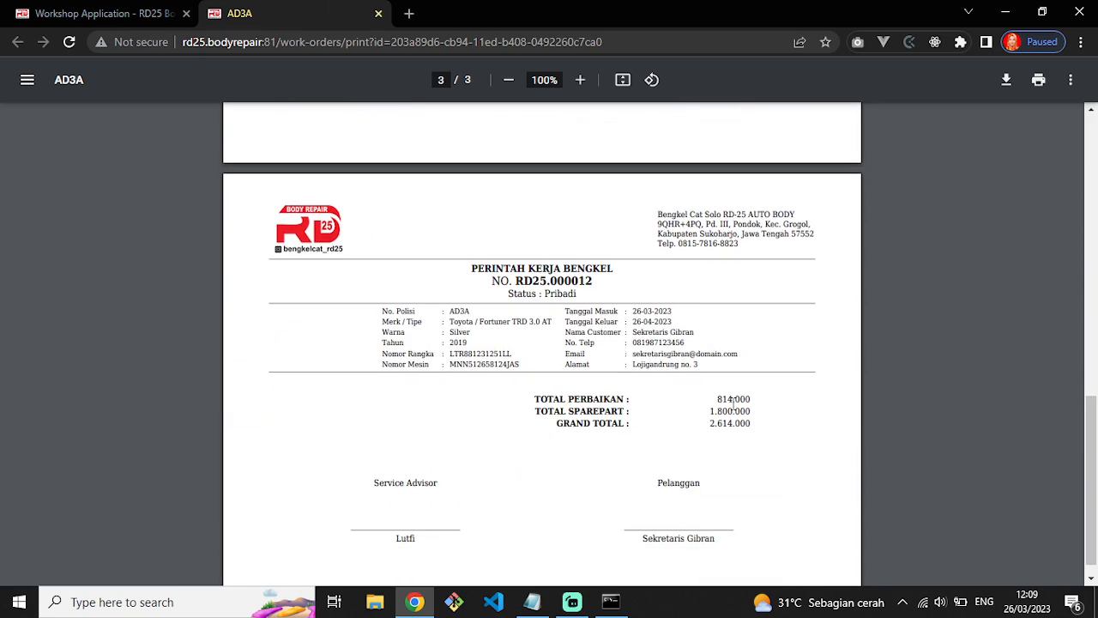
drag(718, 398, 756, 398)
click(115, 9)
scroll(595, 397, down, 2)
drag(919, 374, 975, 374)
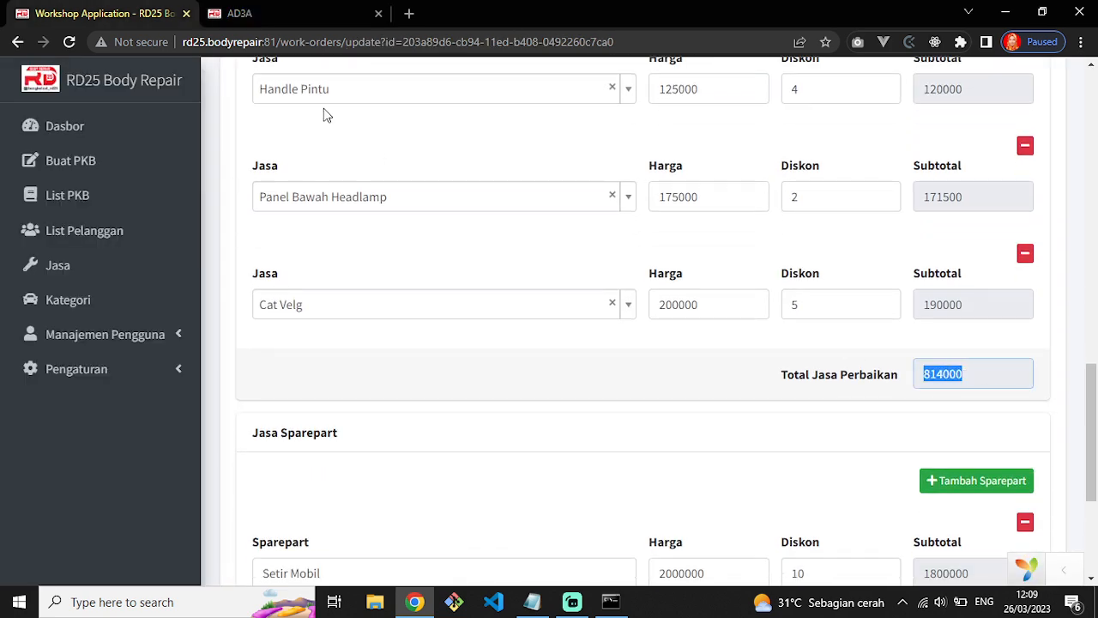
click(241, 13)
scroll(588, 369, up, 6)
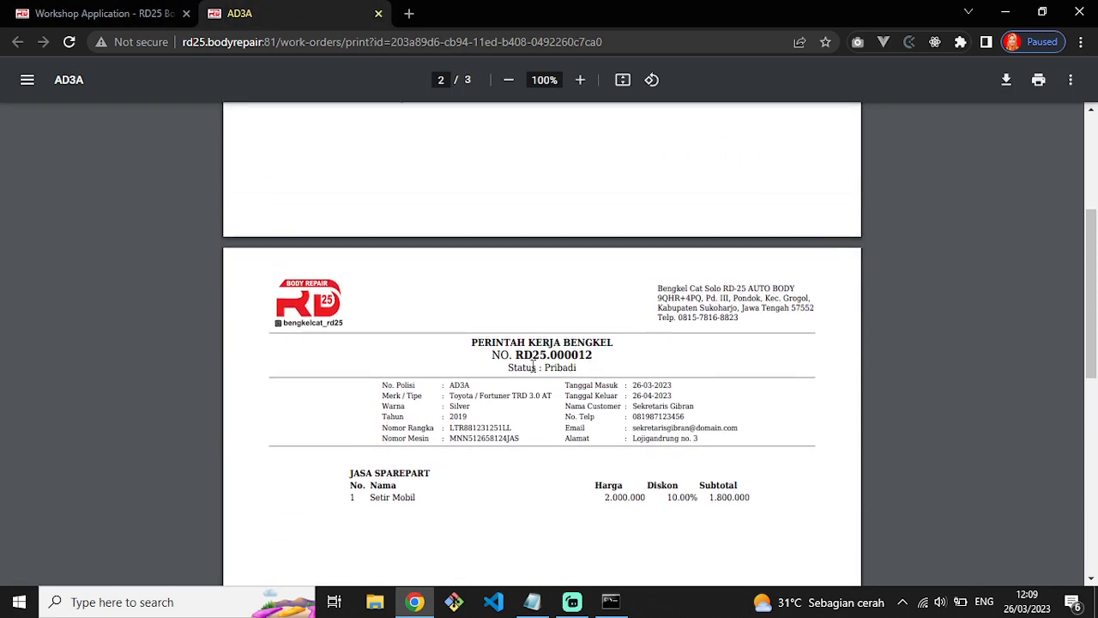
scroll(335, 199, down, 1)
click(106, 13)
scroll(657, 416, down, 3)
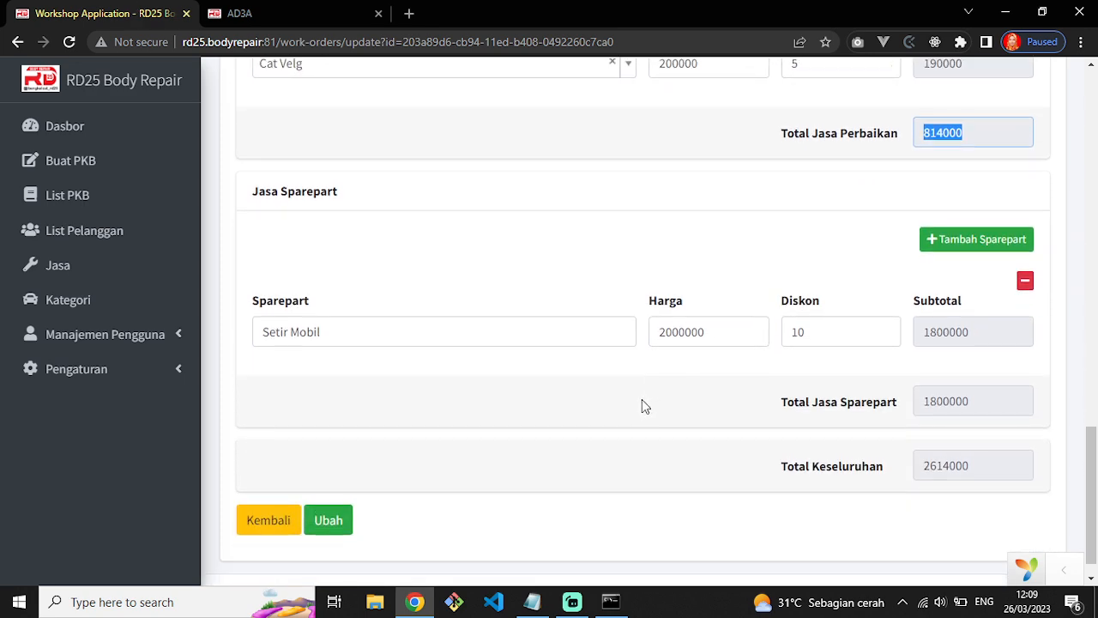
Check the Setir Mobil spare part: price 2000000, 10% discount, subtotal 1800000 in form and PDF.
click(240, 13)
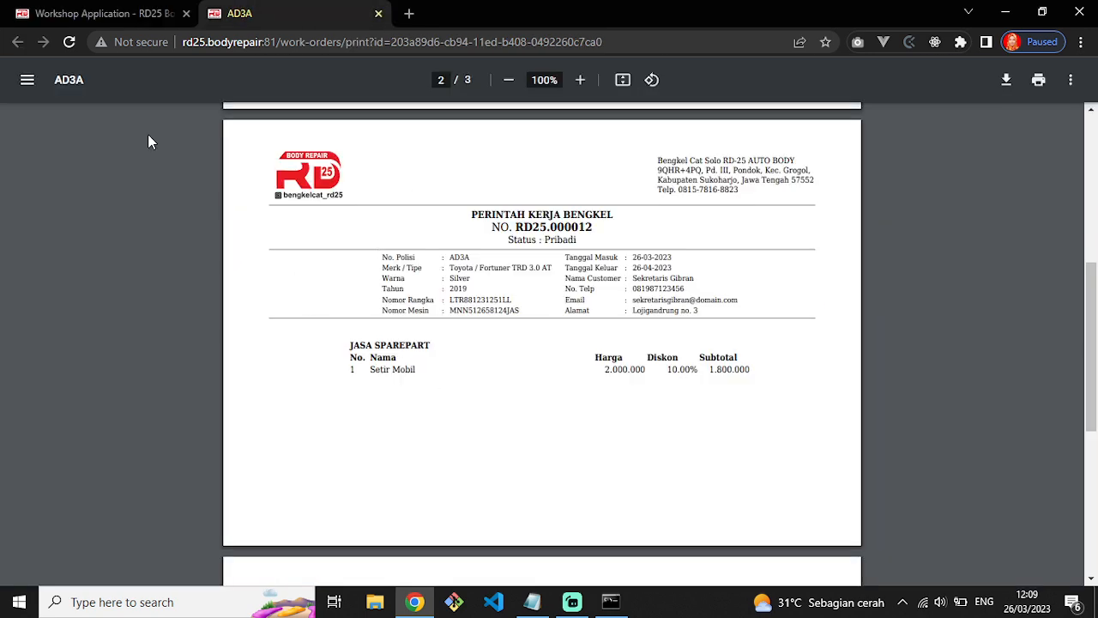
click(105, 13)
drag(265, 336, 370, 333)
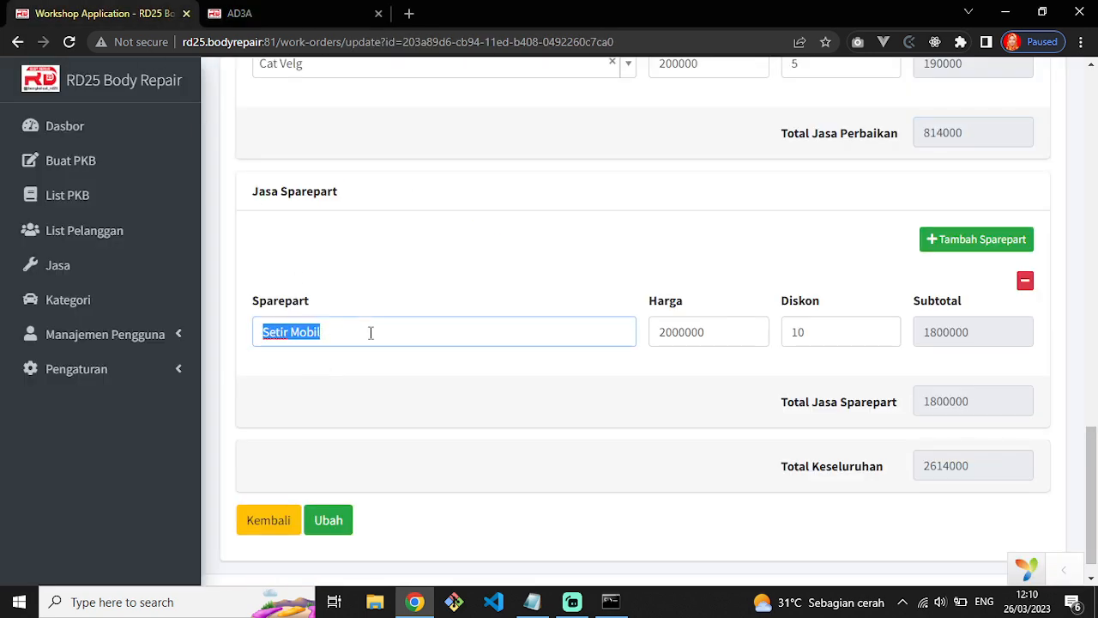
double_click(660, 341)
click(855, 340)
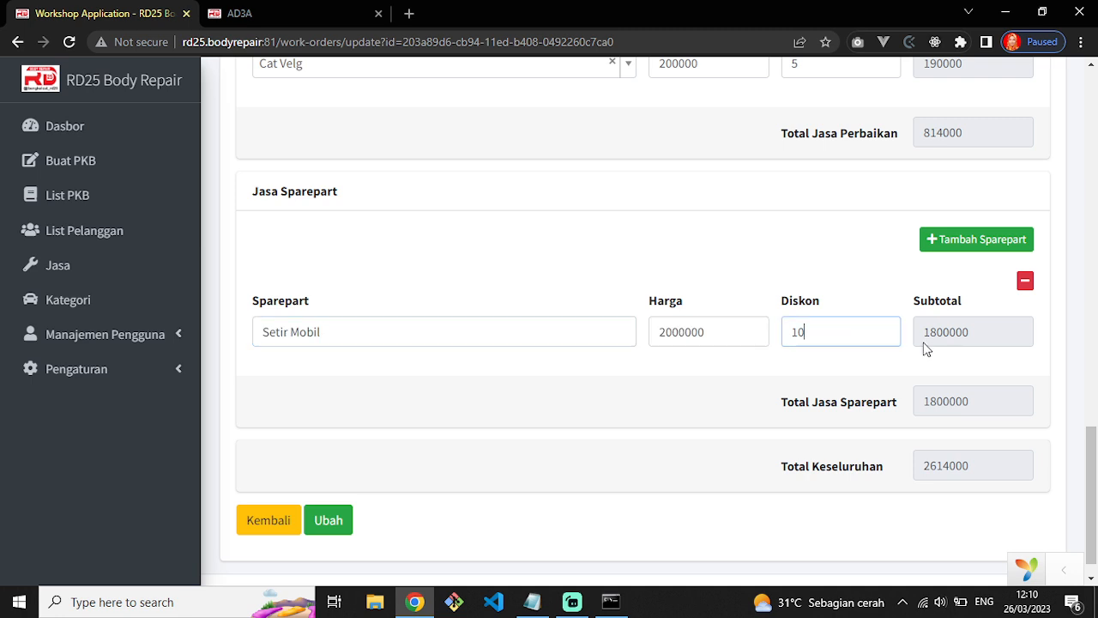
drag(1006, 339, 902, 333)
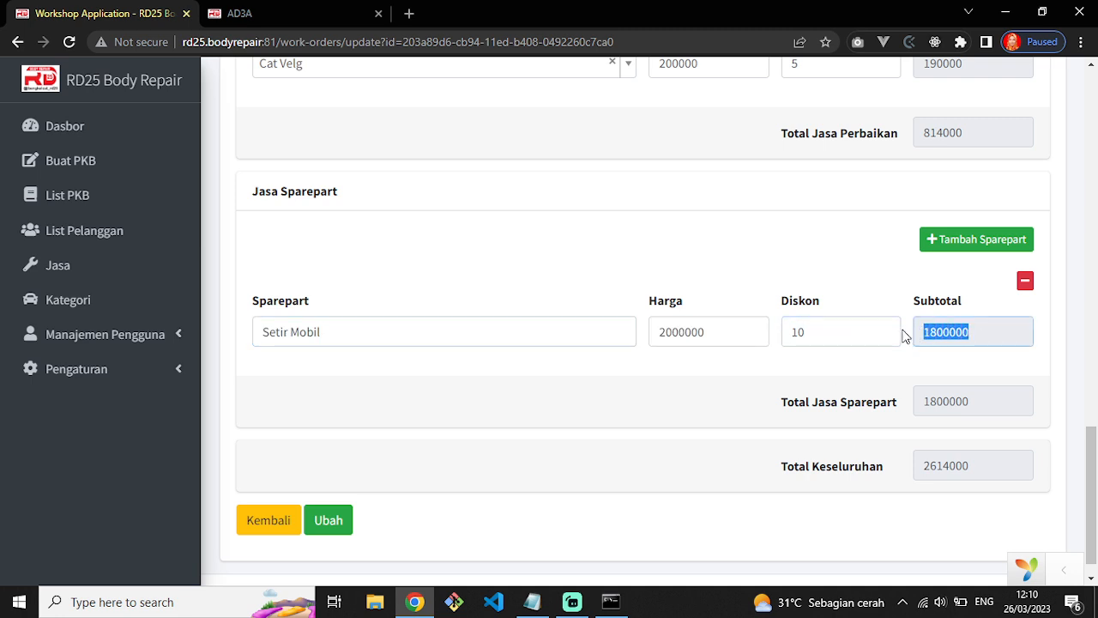
click(301, 10)
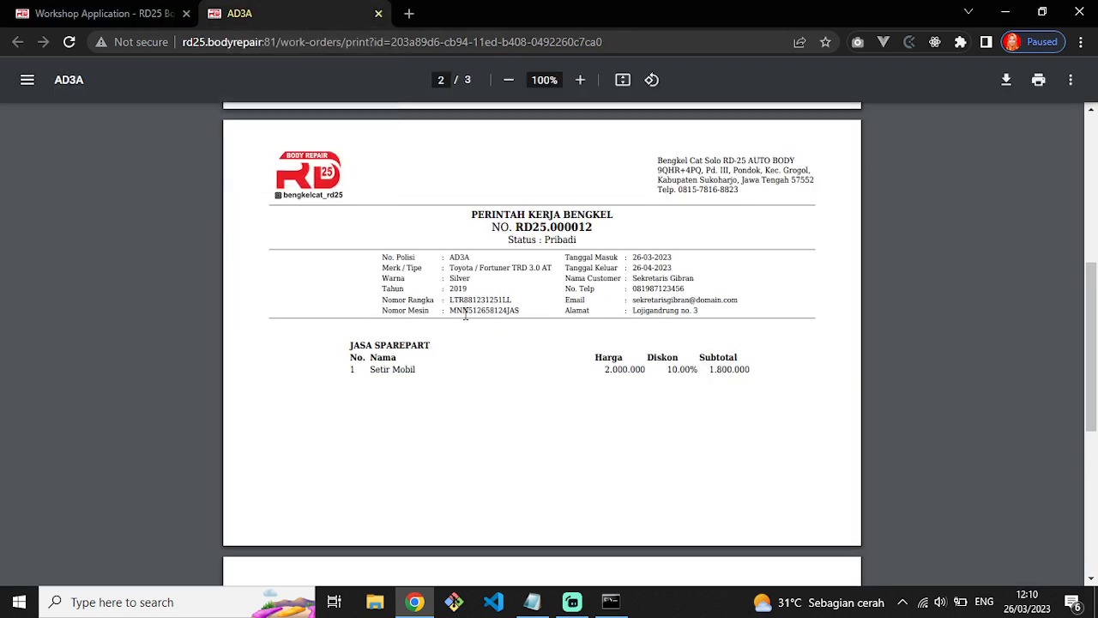
drag(367, 370, 463, 374)
drag(616, 369, 704, 370)
click(744, 373)
scroll(740, 425, down, 3)
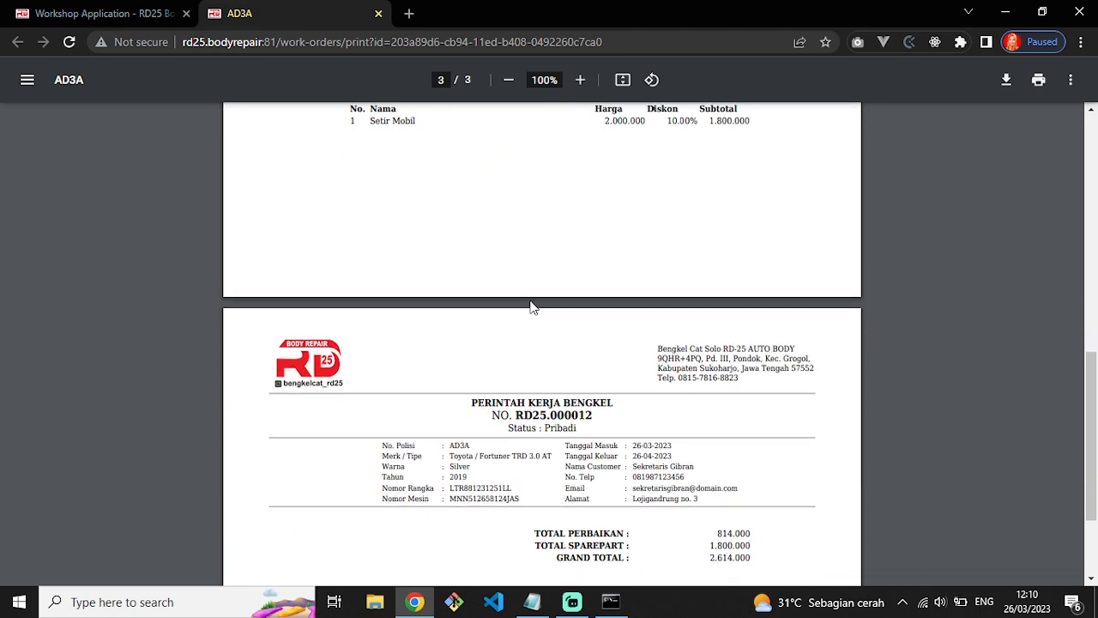
scroll(727, 418, down, 2)
Compare spare-part total 1.800.000 and grand total 2.614.000 between the form and PDF.
click(94, 13)
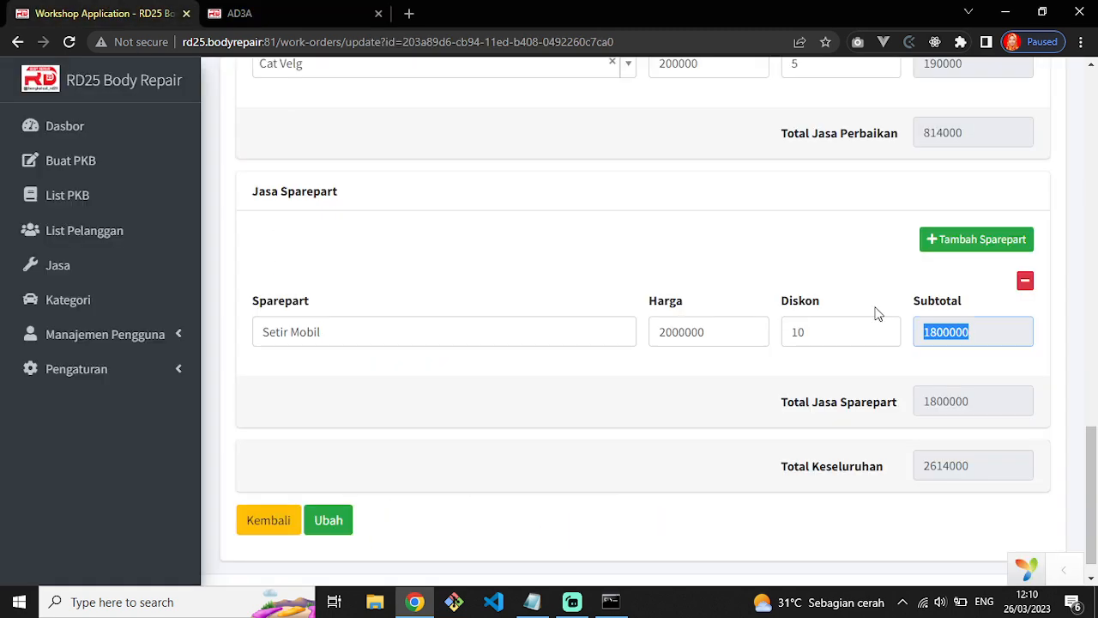
drag(922, 403, 1017, 403)
click(348, 13)
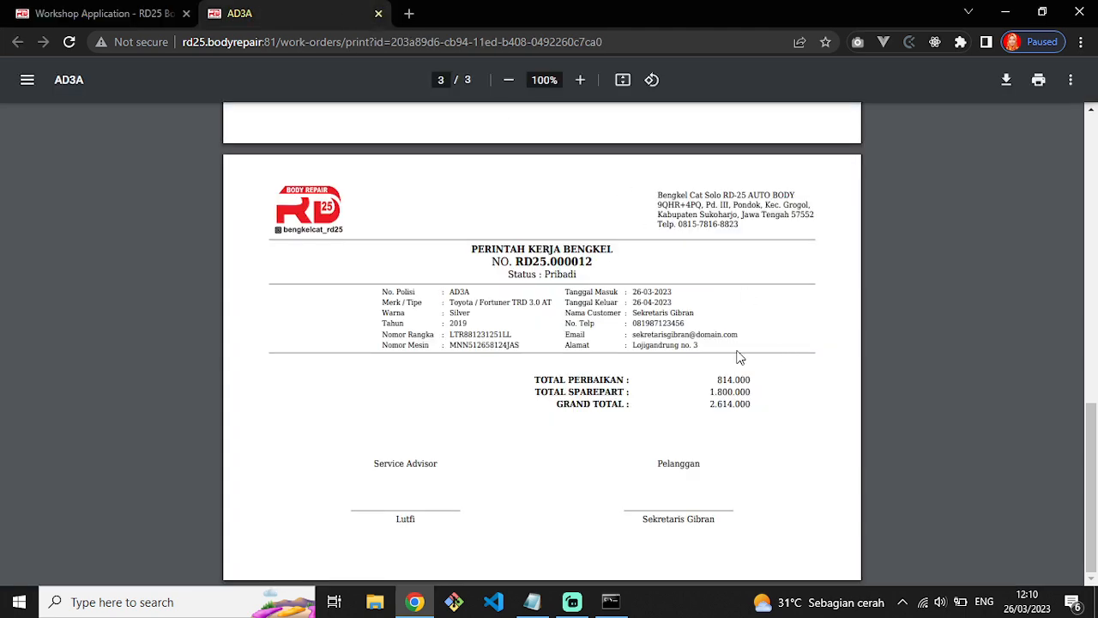
drag(756, 394, 708, 395)
click(129, 14)
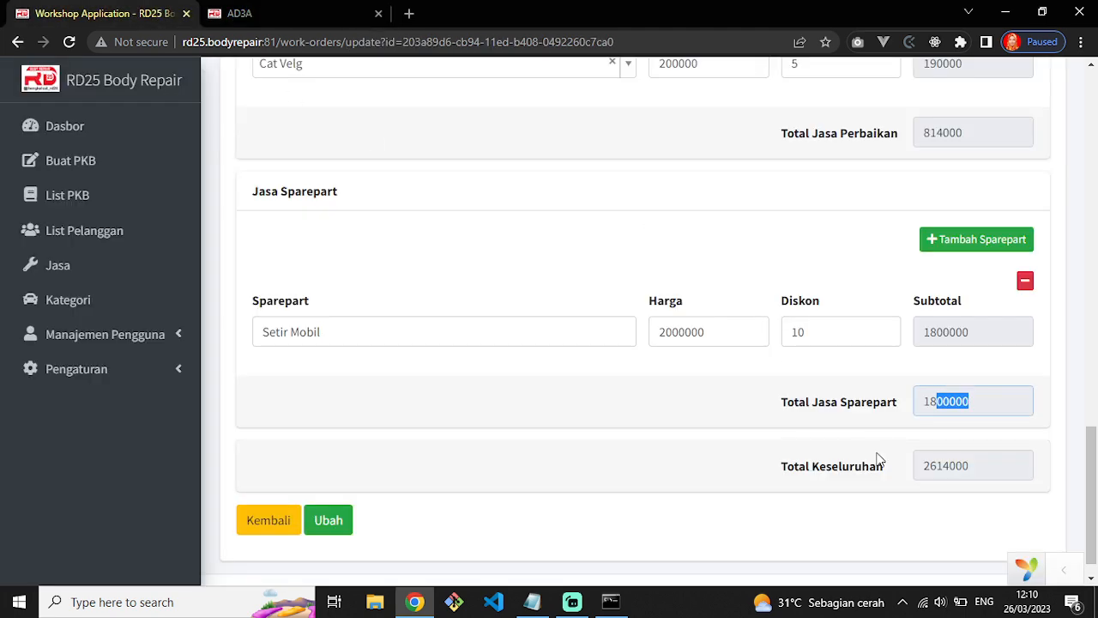
drag(924, 468, 995, 455)
click(335, 13)
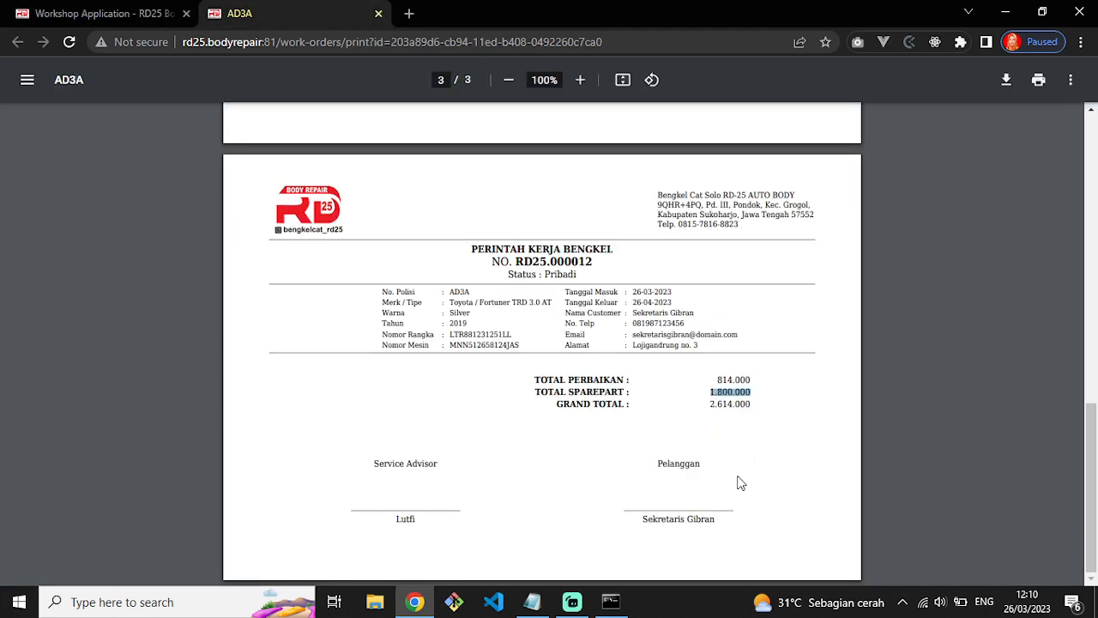
drag(710, 404, 749, 394)
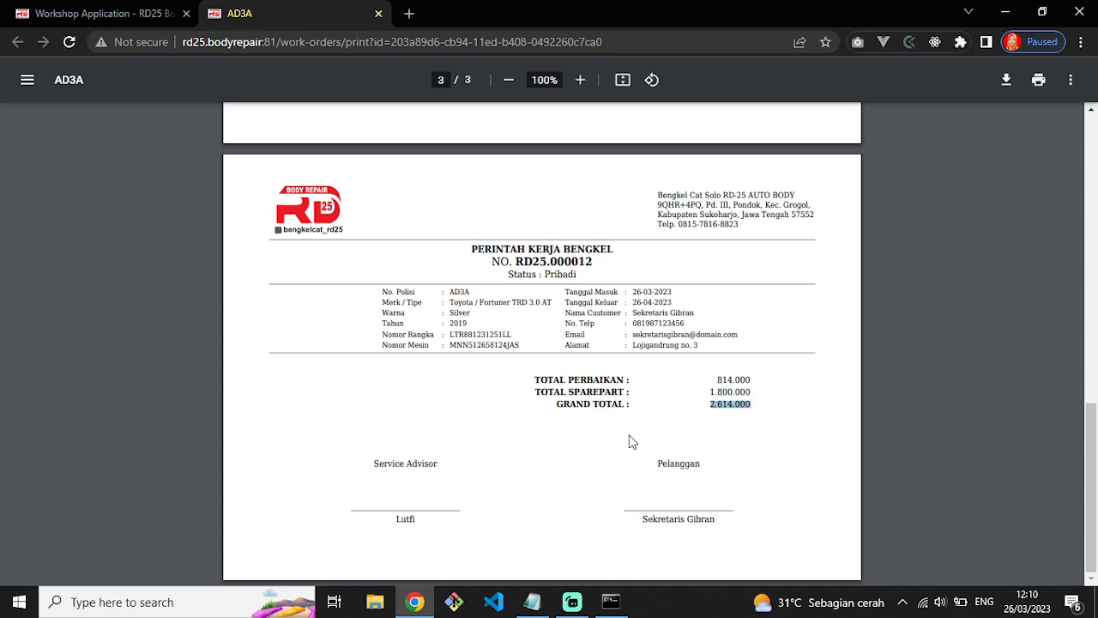
click(155, 13)
Leave the edit form and return to the work order list.
scroll(123, 401, up, 1)
scroll(485, 360, up, 3)
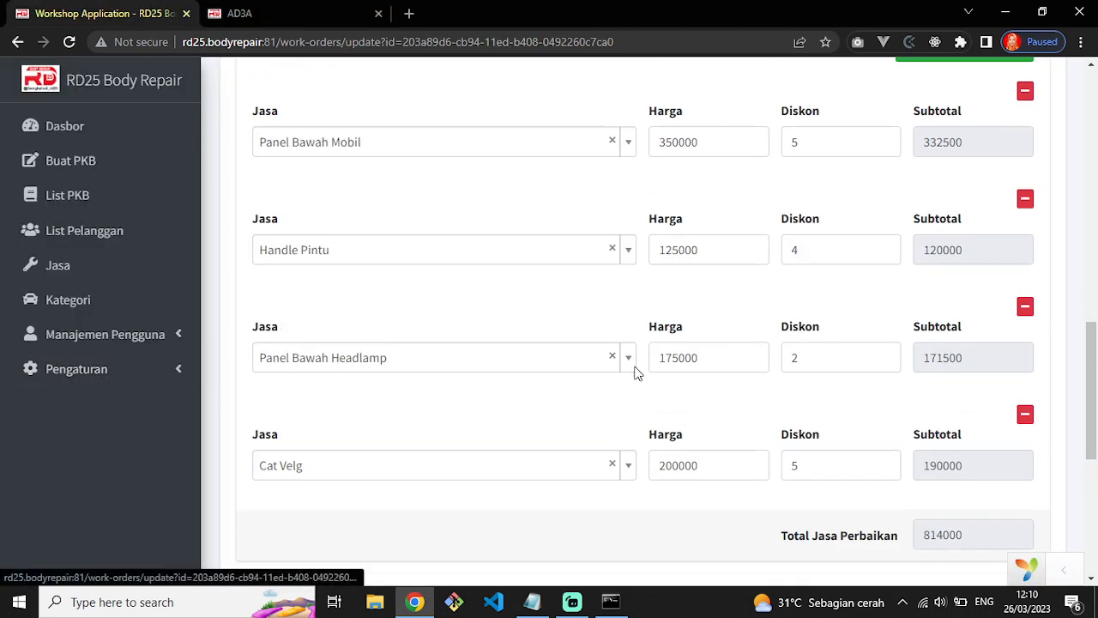
scroll(677, 387, down, 4)
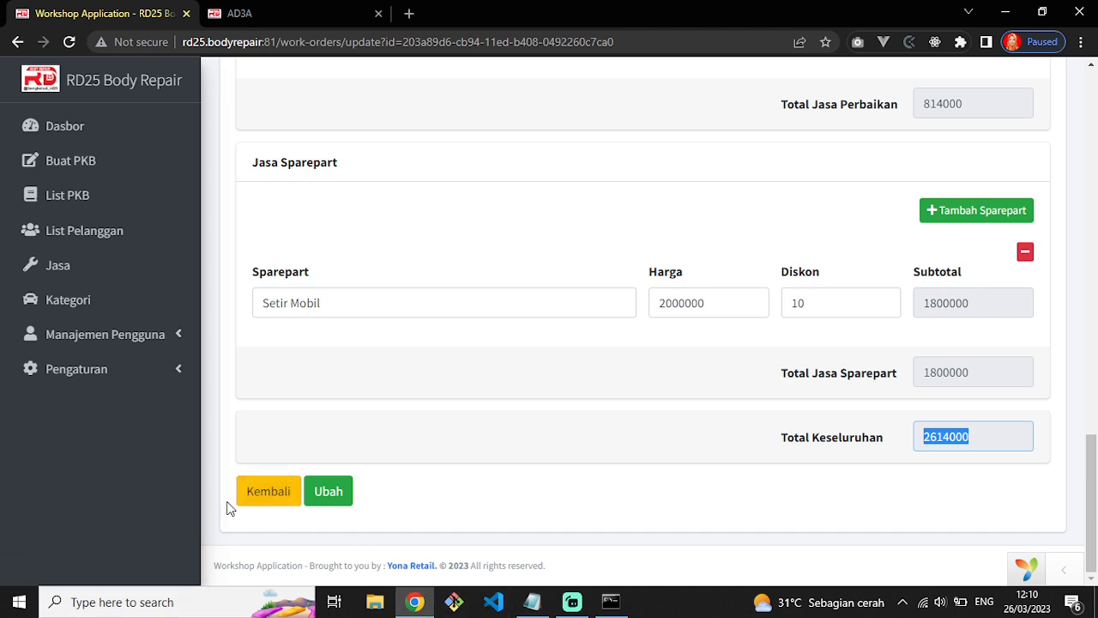
click(257, 489)
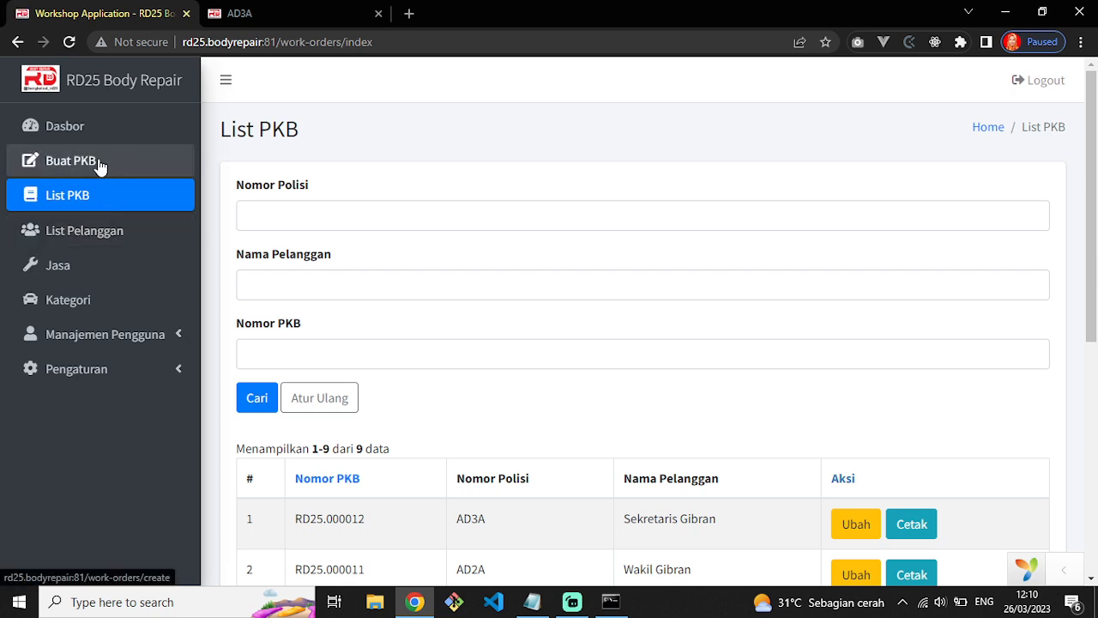
Review the top List PKB entries with RD25.000012 first, then switch to the Pelanggan customer list.
scroll(691, 412, down, 2)
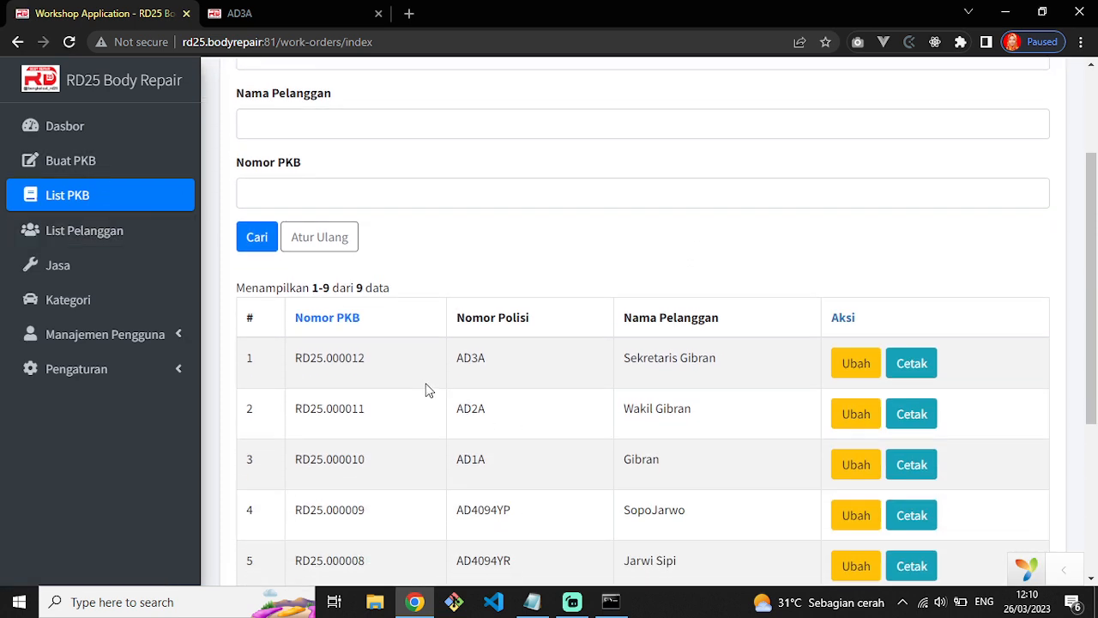
scroll(339, 403, up, 2)
scroll(345, 463, down, 4)
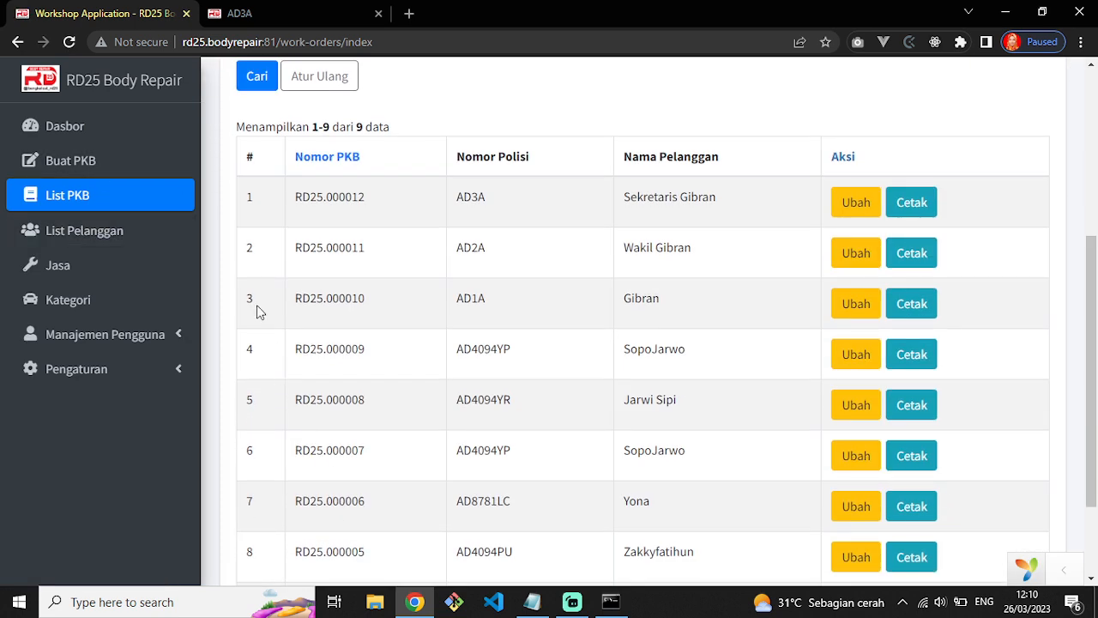
drag(253, 201, 645, 397)
click(803, 286)
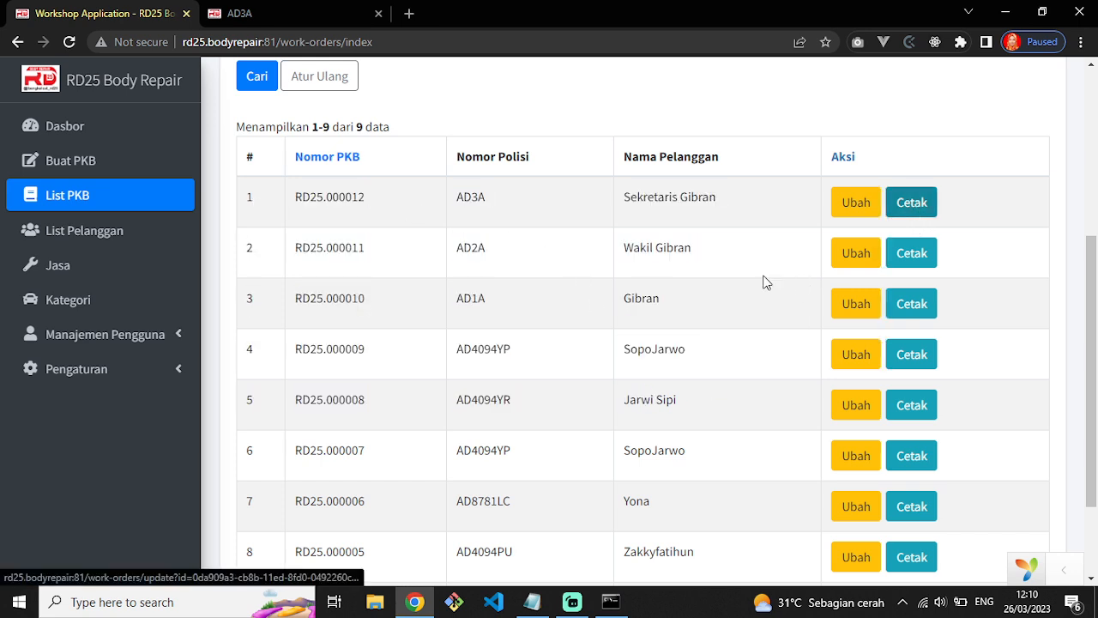
click(60, 239)
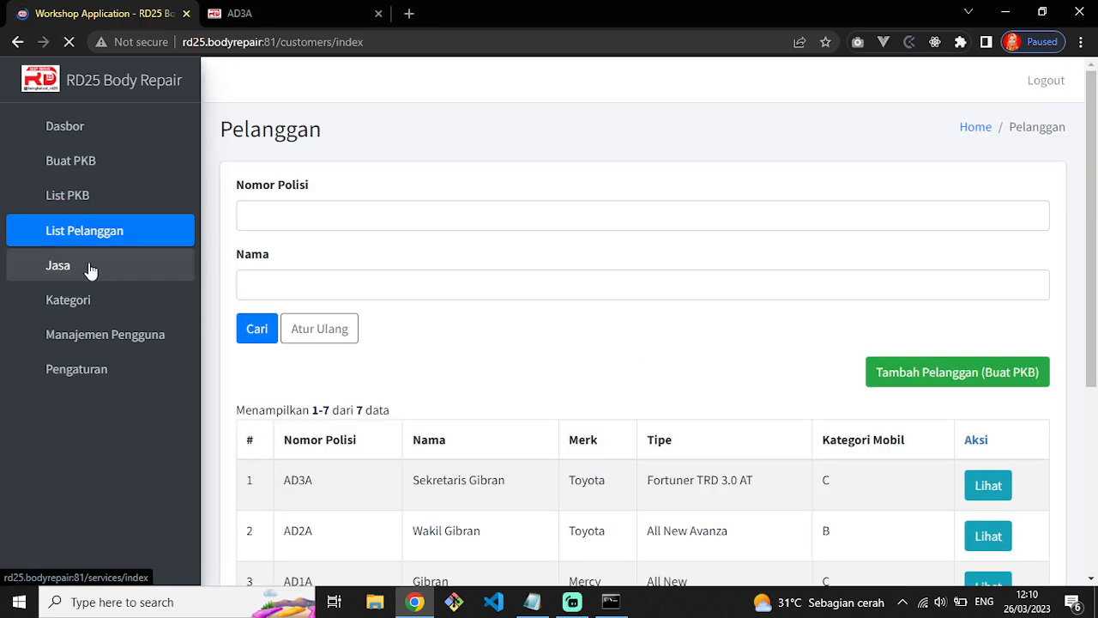
View customer AD3A's record and find RD25.000012 among its work orders.
scroll(254, 340, down, 2)
double_click(421, 318)
drag(257, 319, 841, 319)
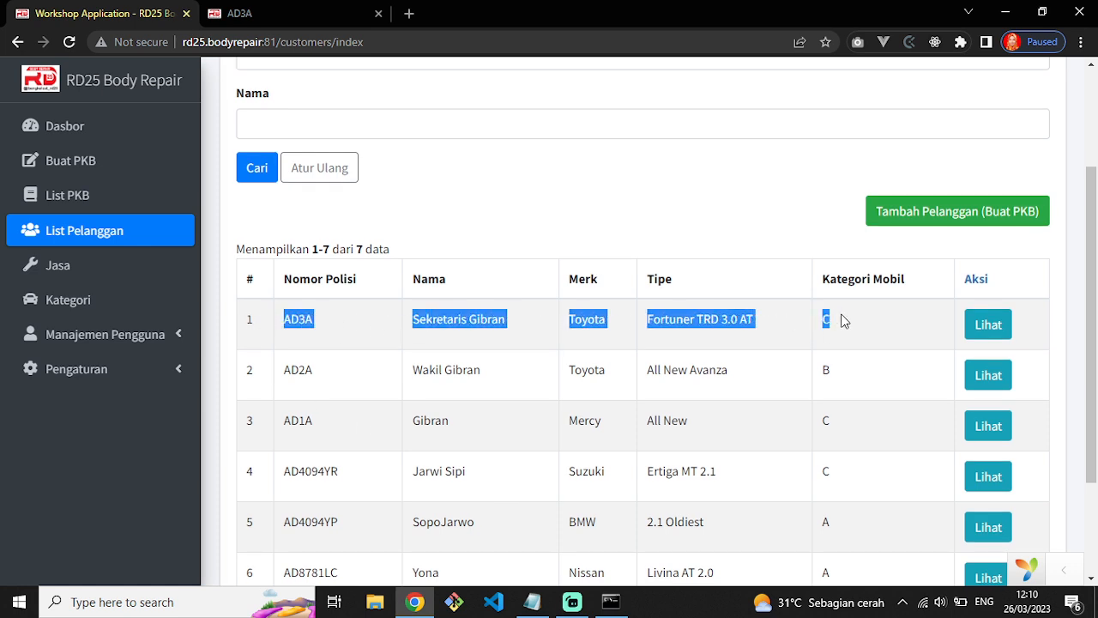
click(983, 326)
scroll(616, 436, down, 2)
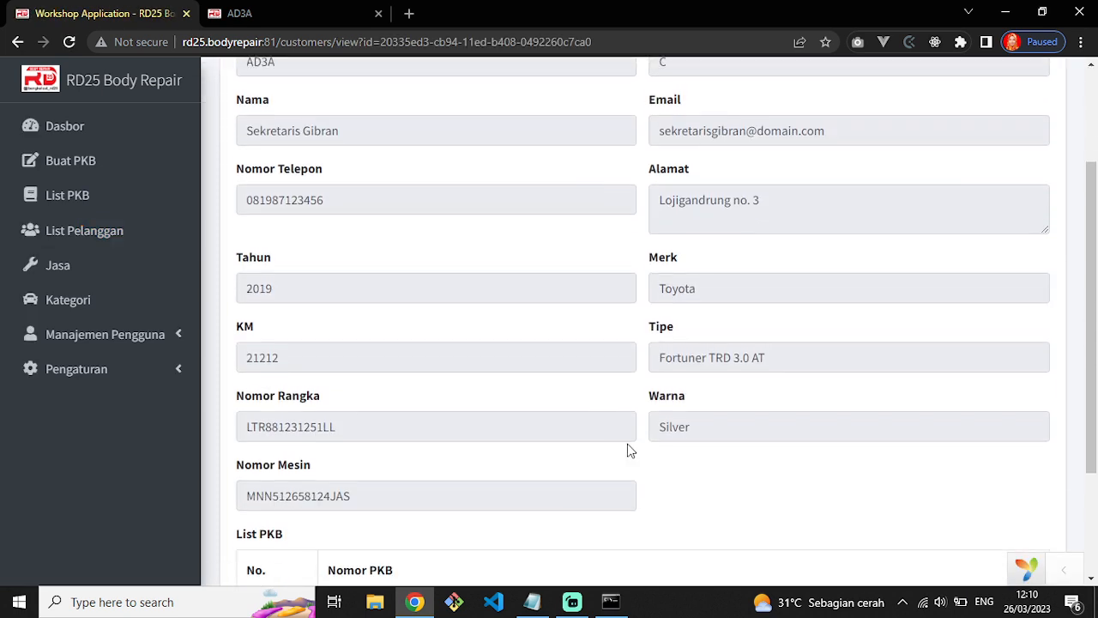
scroll(490, 380, up, 2)
scroll(703, 382, down, 4)
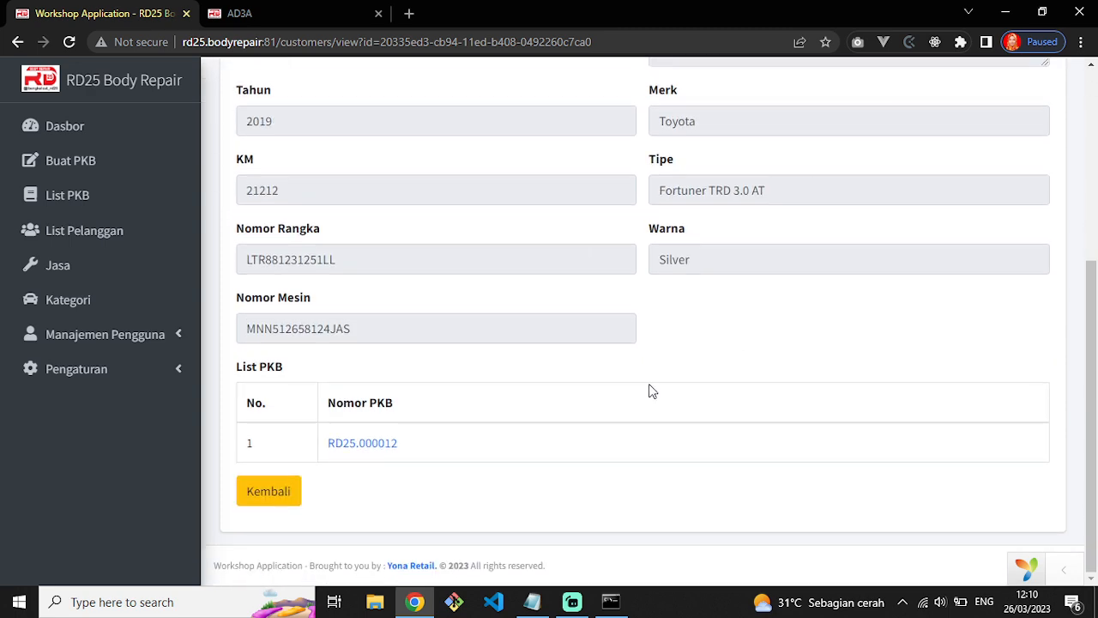
drag(323, 443, 436, 451)
click(436, 459)
scroll(127, 348, up, 4)
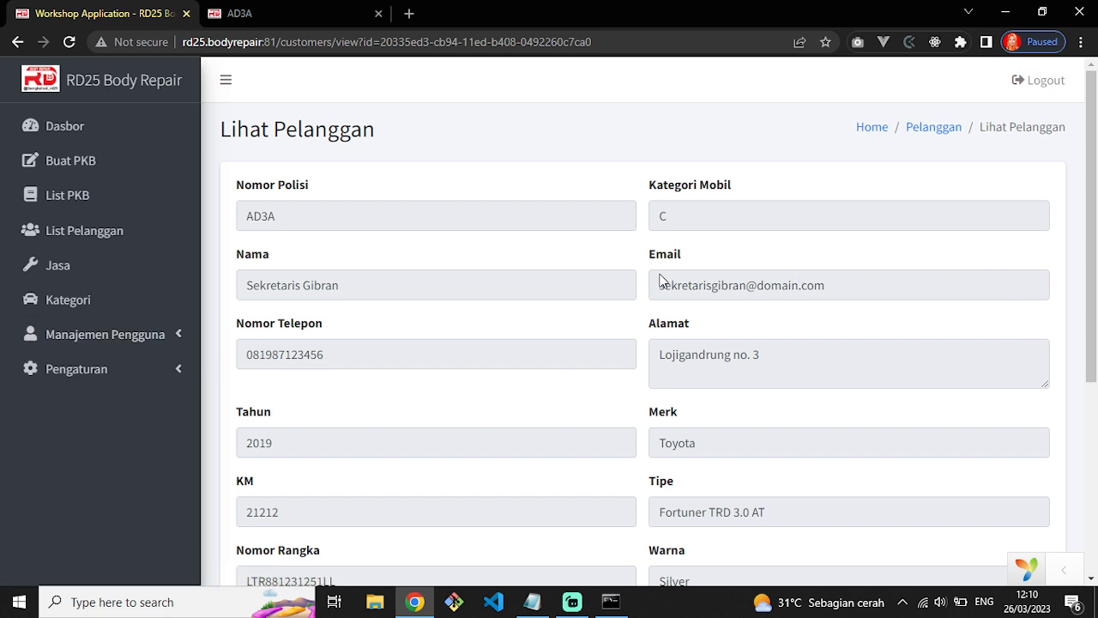
Close the AD3A work order PDF tab and log out of the workshop application.
click(257, 13)
click(378, 13)
click(1046, 86)
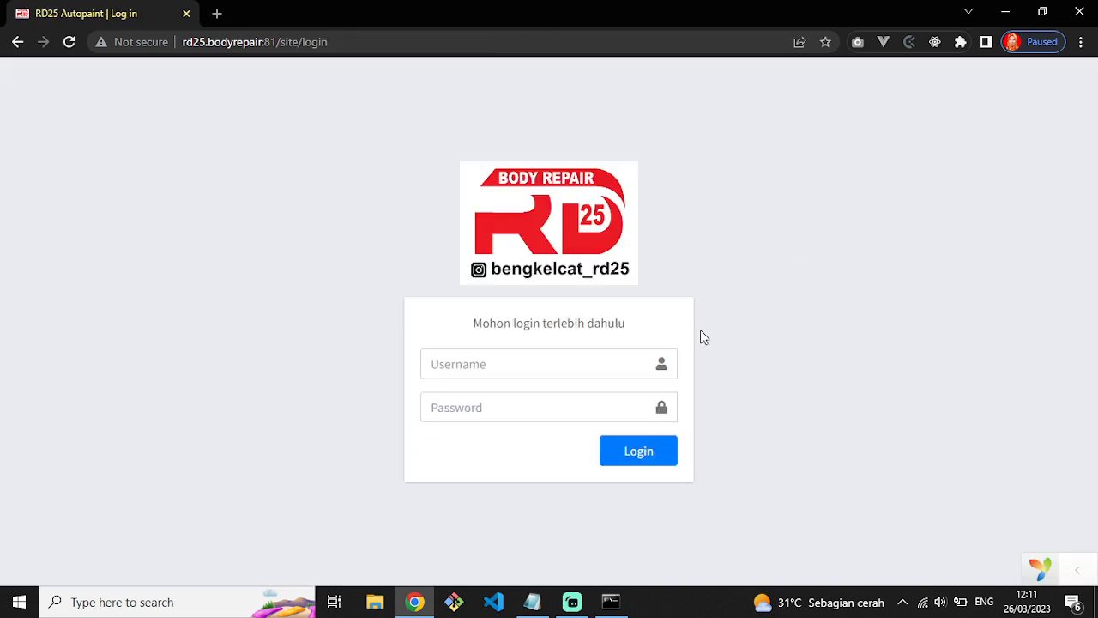
click(573, 601)
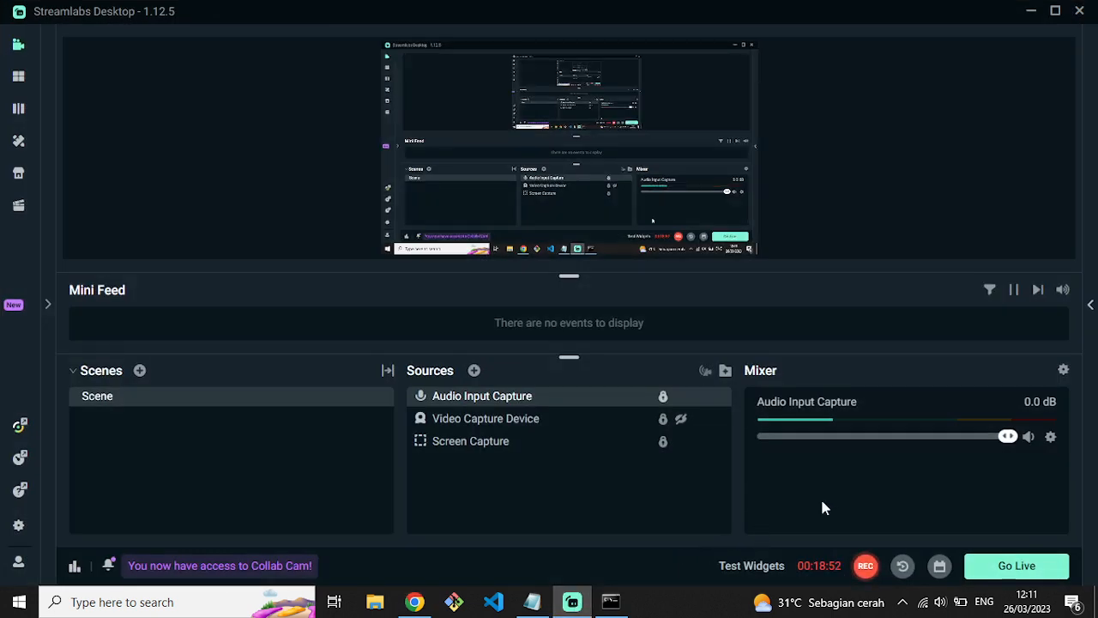